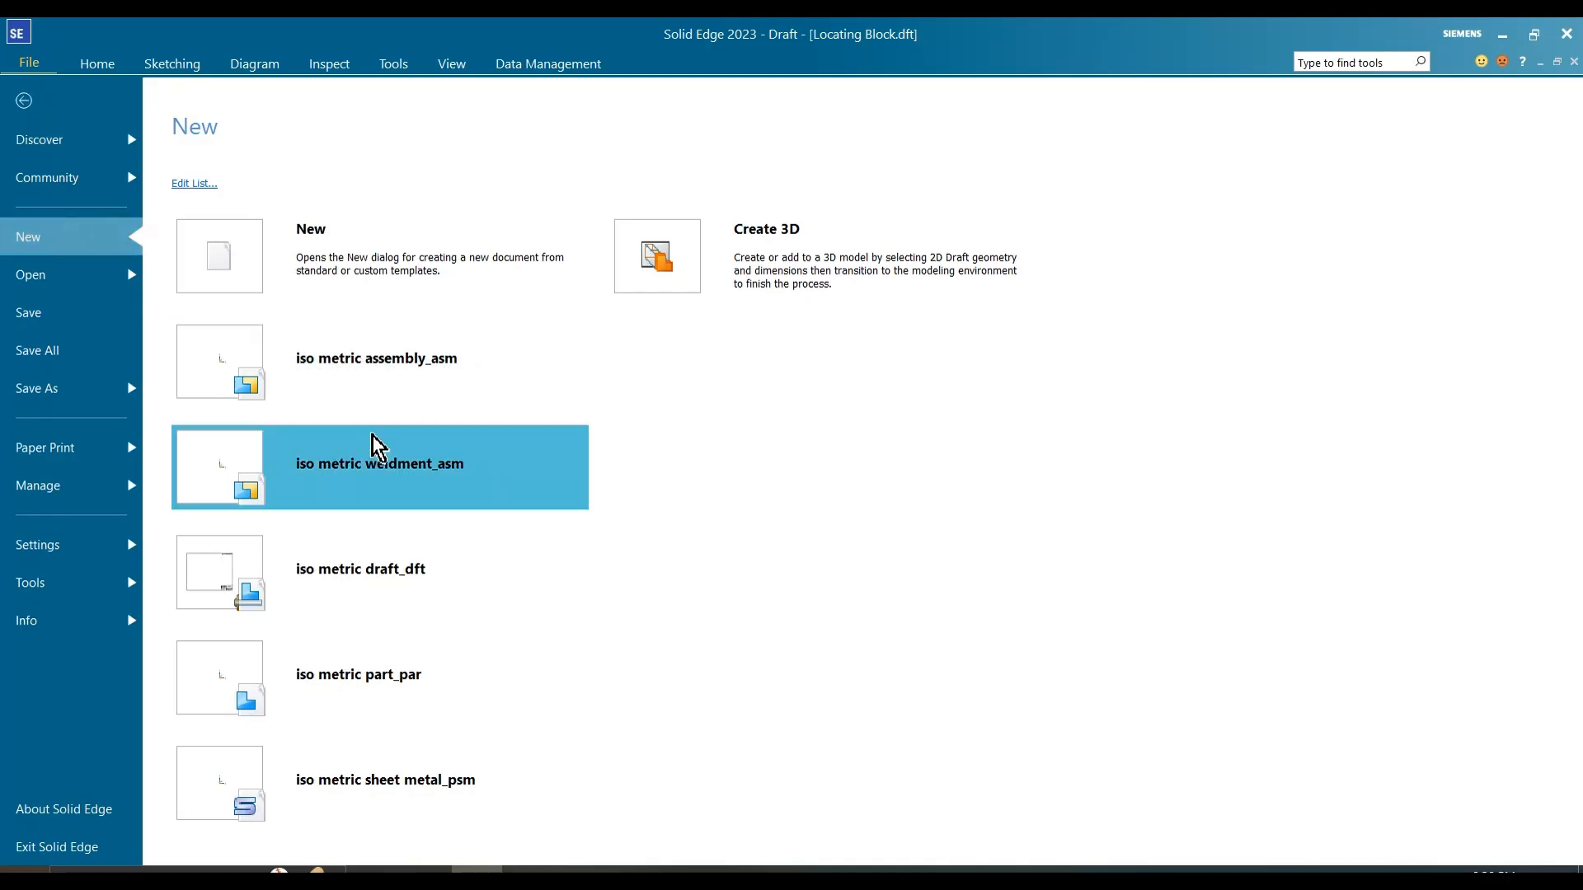
Step: Create a new ISO metric part document and turn off the minimized ribbon
left_click(364, 687)
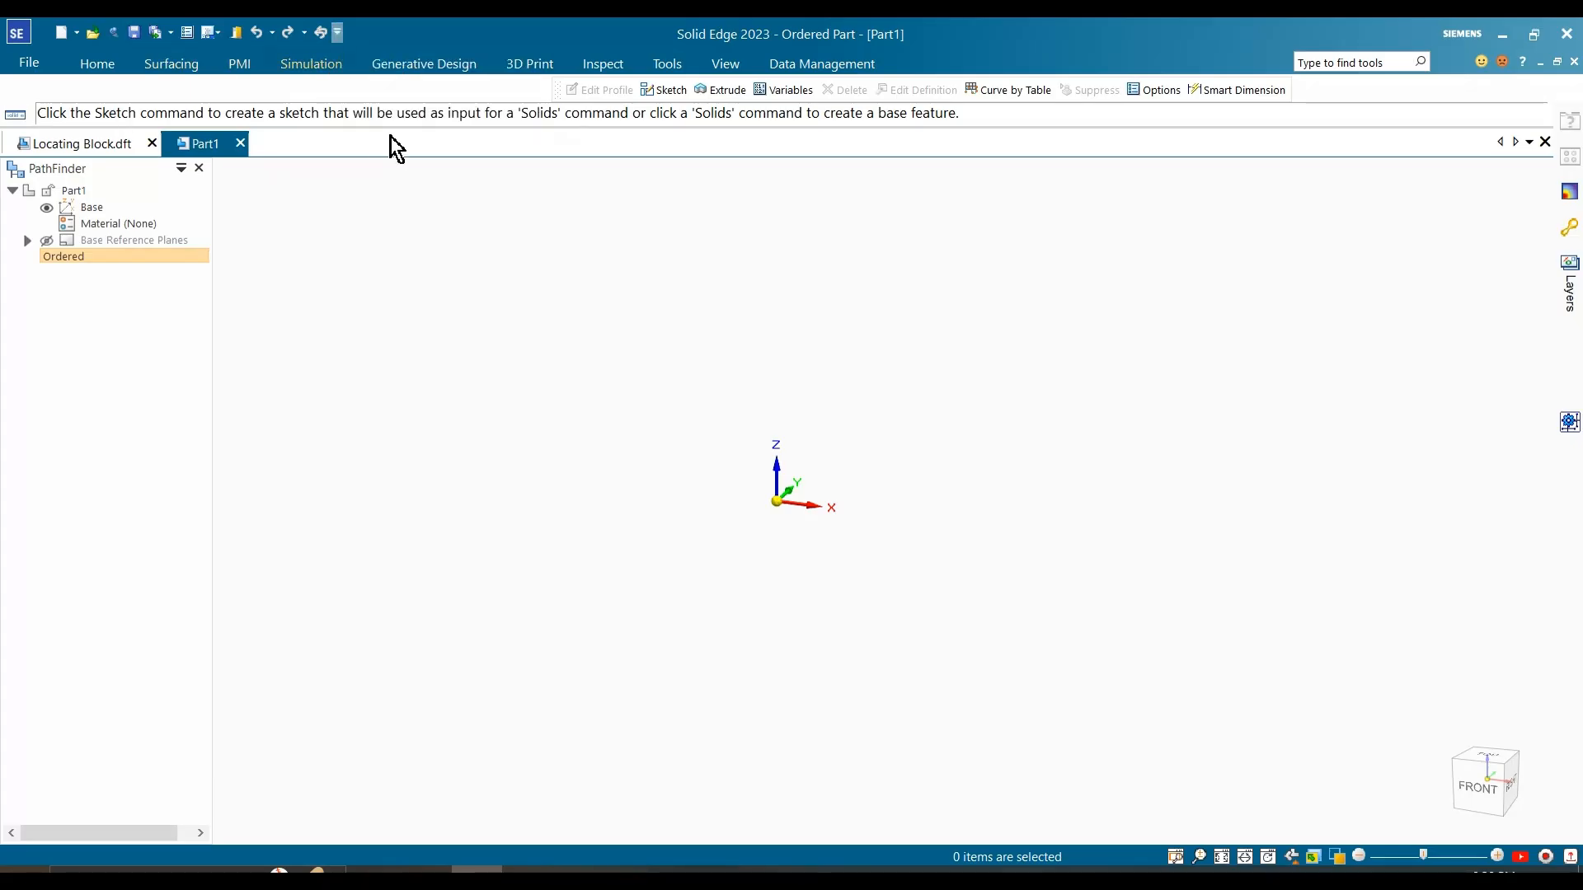
left_click(338, 33)
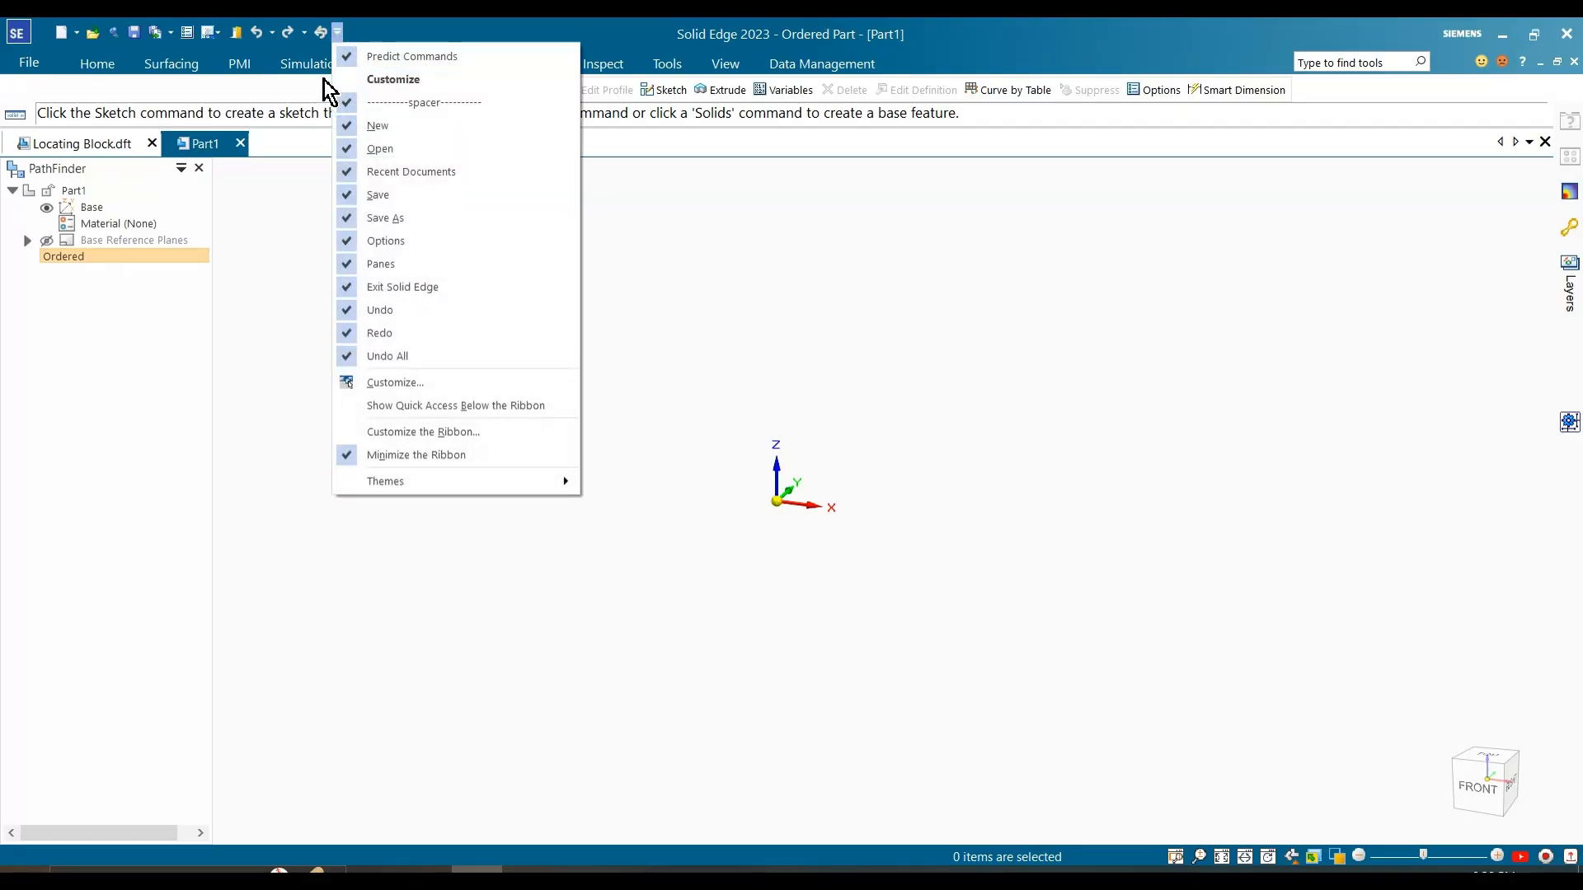
left_click(375, 456)
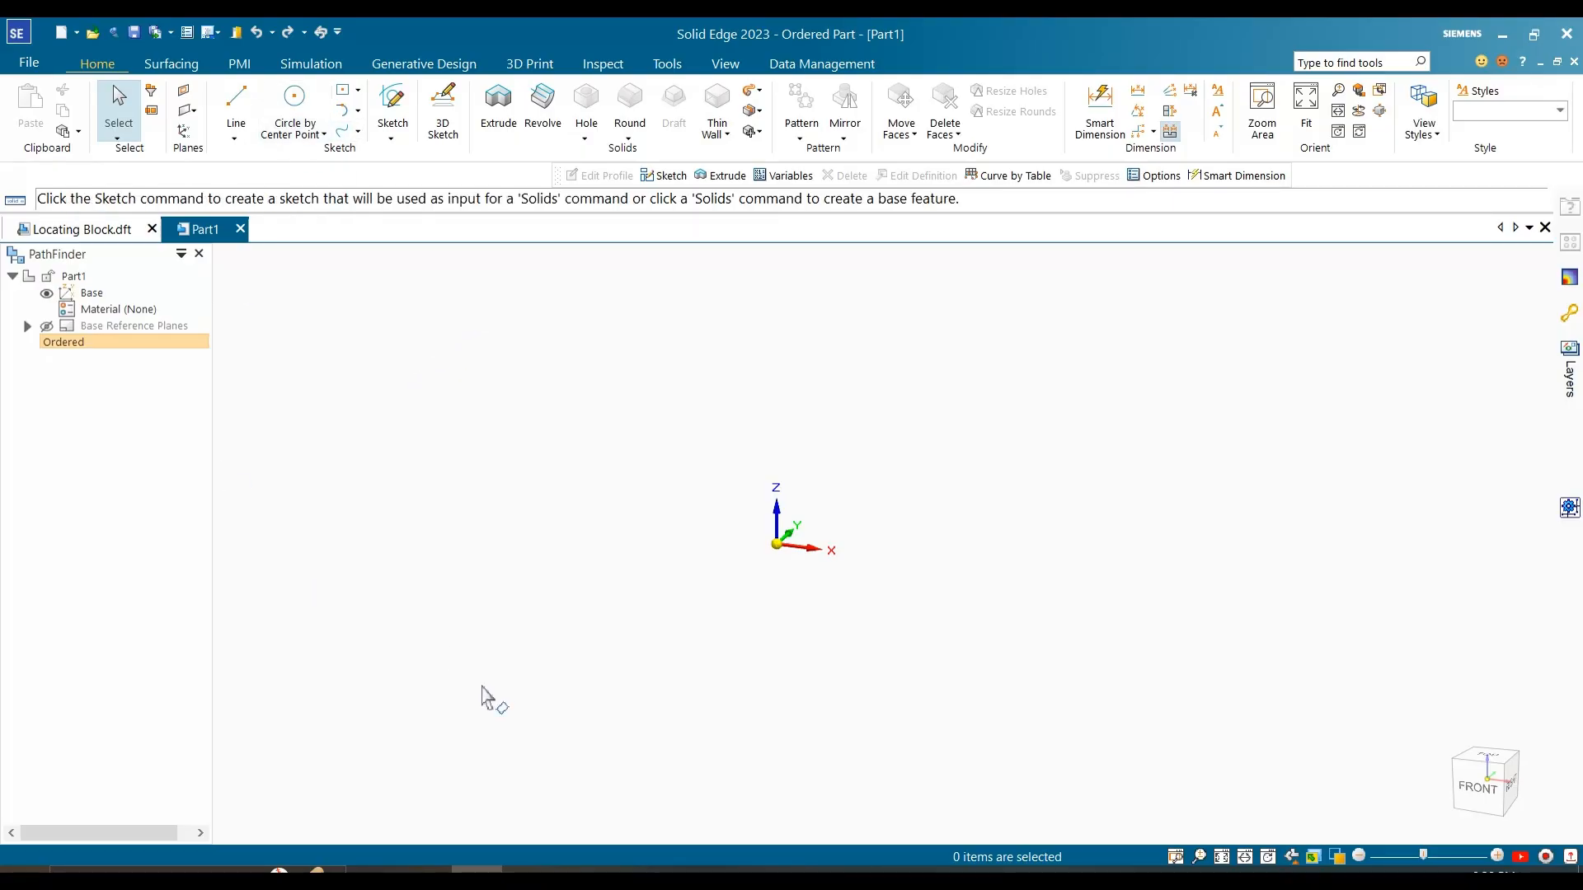
Step: Check the reference image, then sketch a rectangle about 155 by 133 mm centred on the origin of the horizontal XY plane
left_click(528, 869)
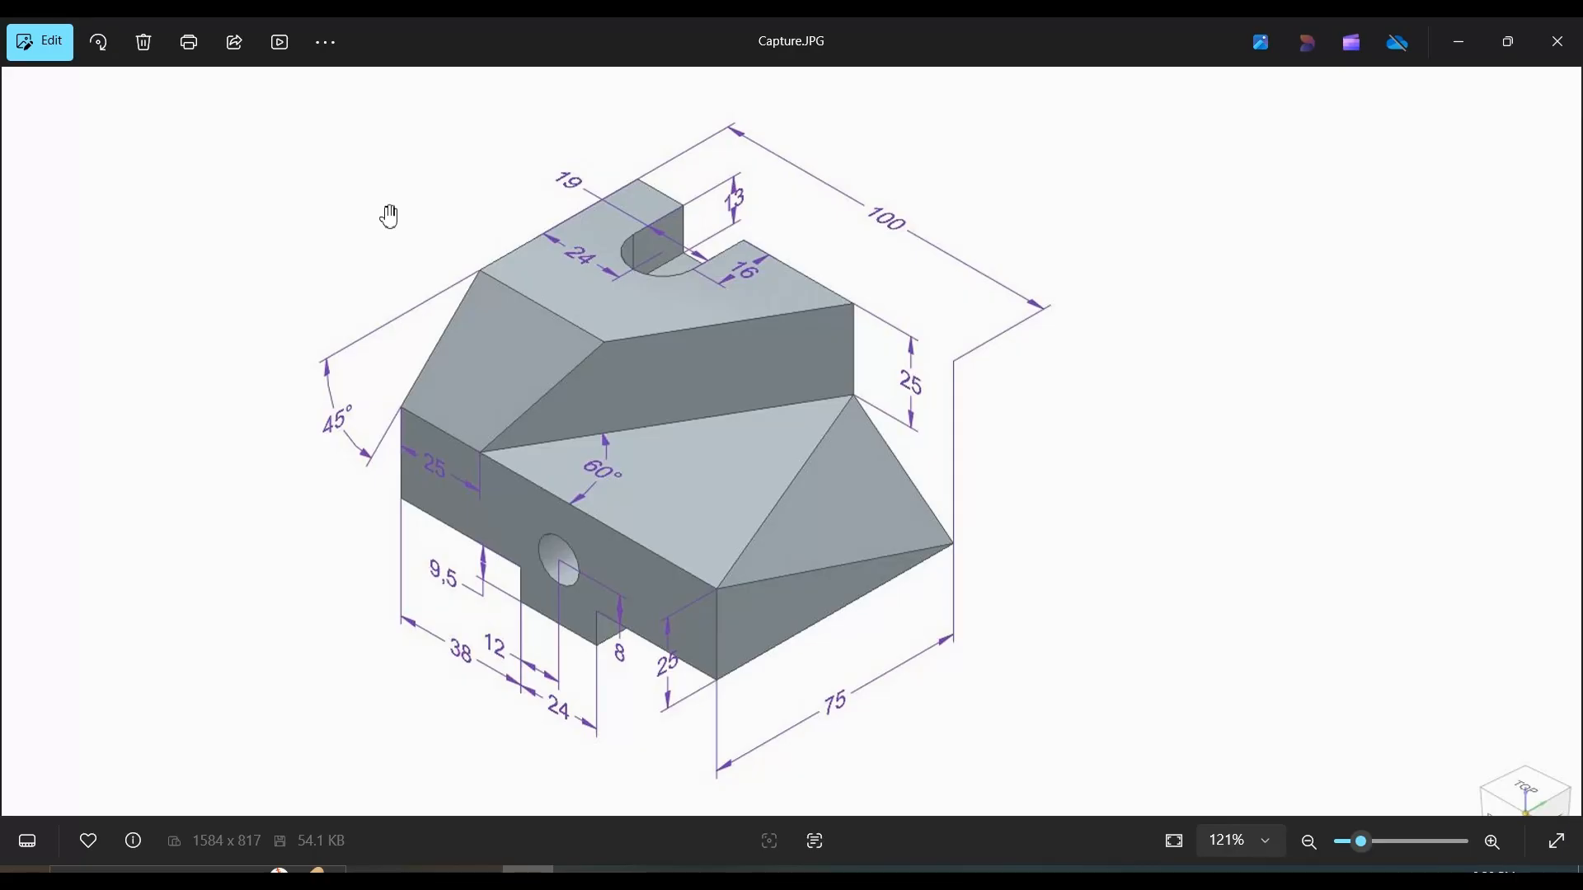
left_click(1454, 45)
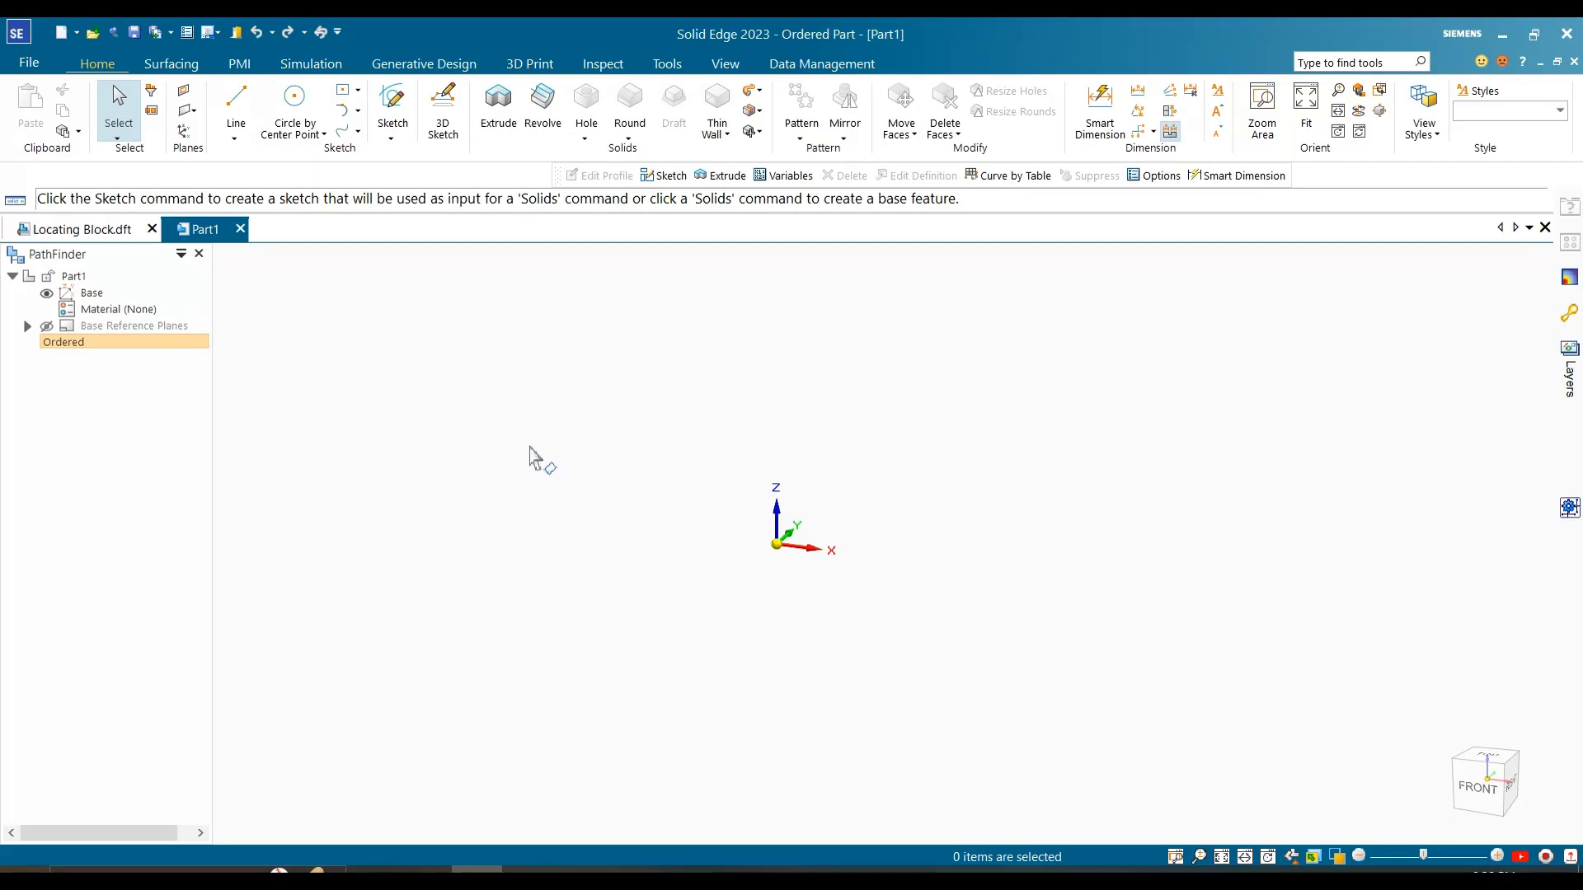
left_click(527, 869)
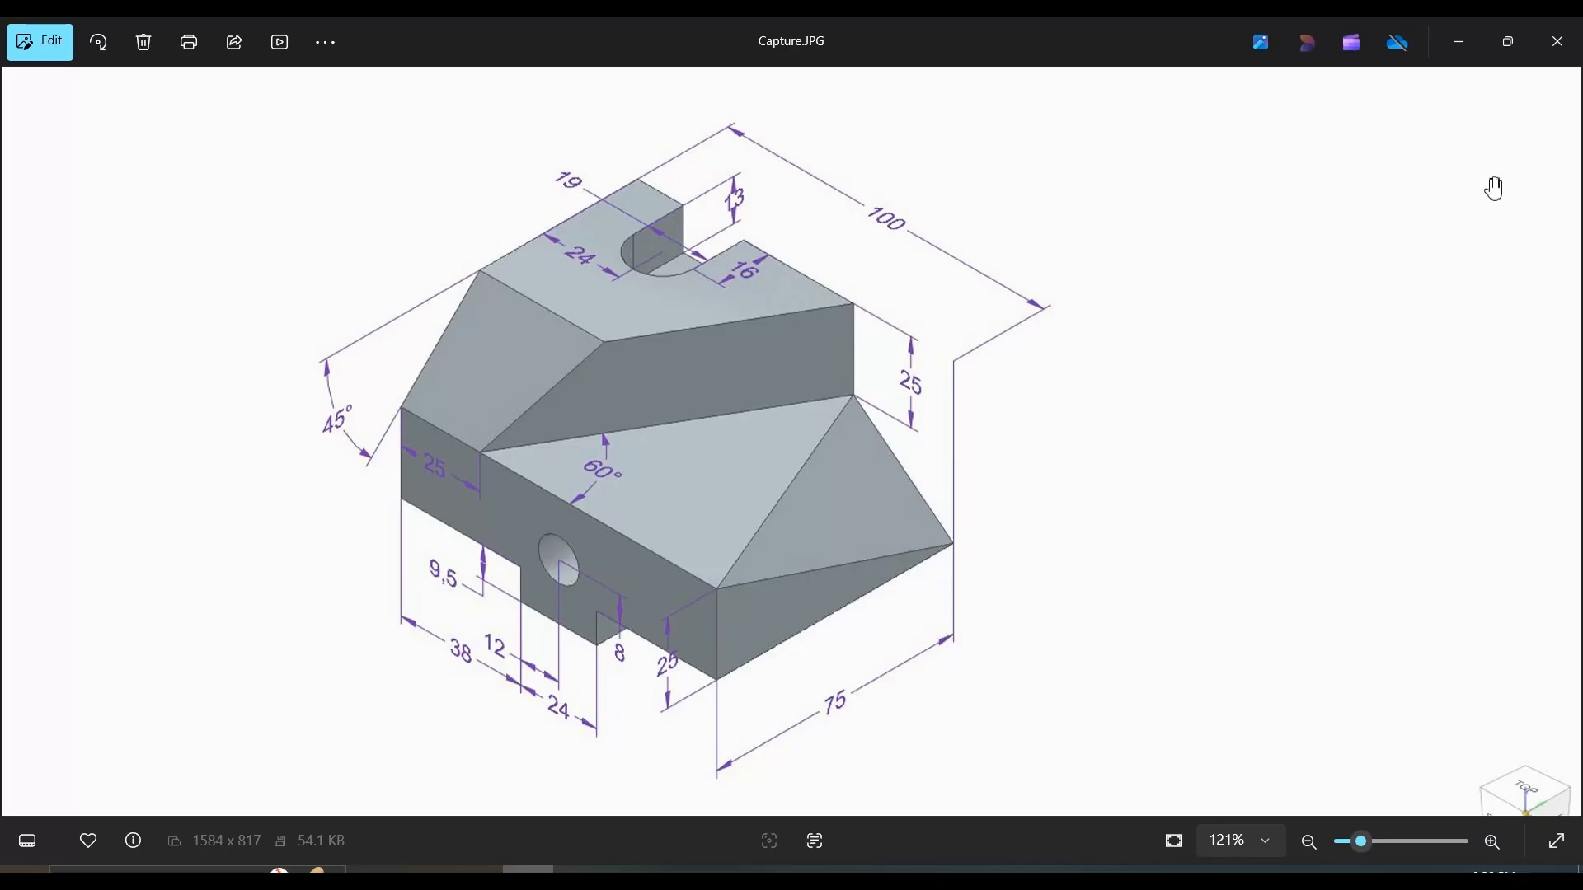
left_click(1459, 42)
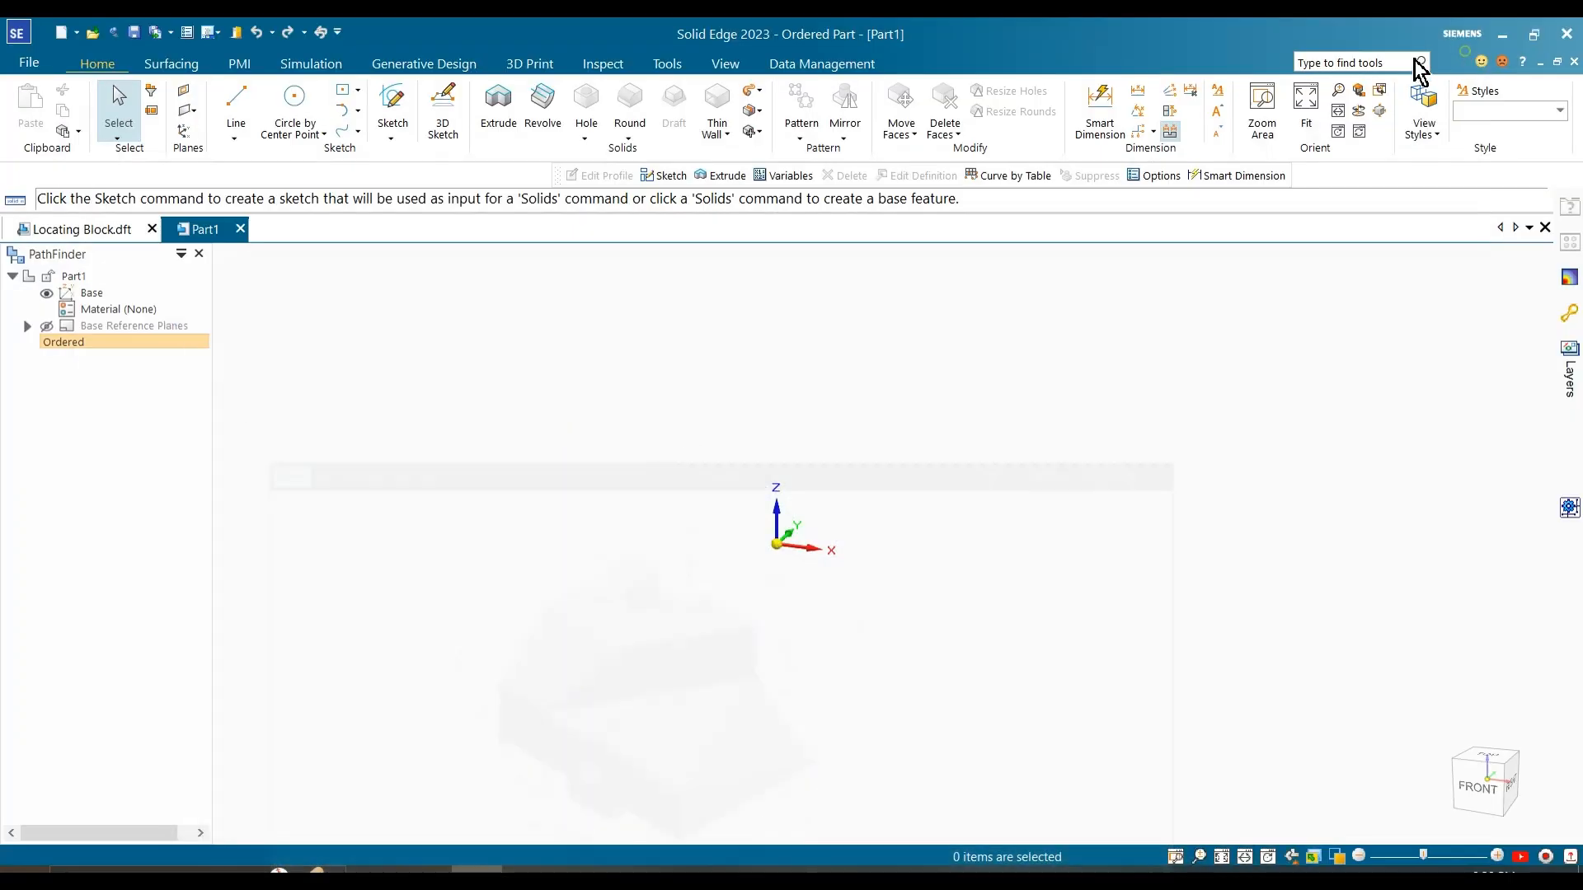
left_click(394, 112)
left_click(879, 577)
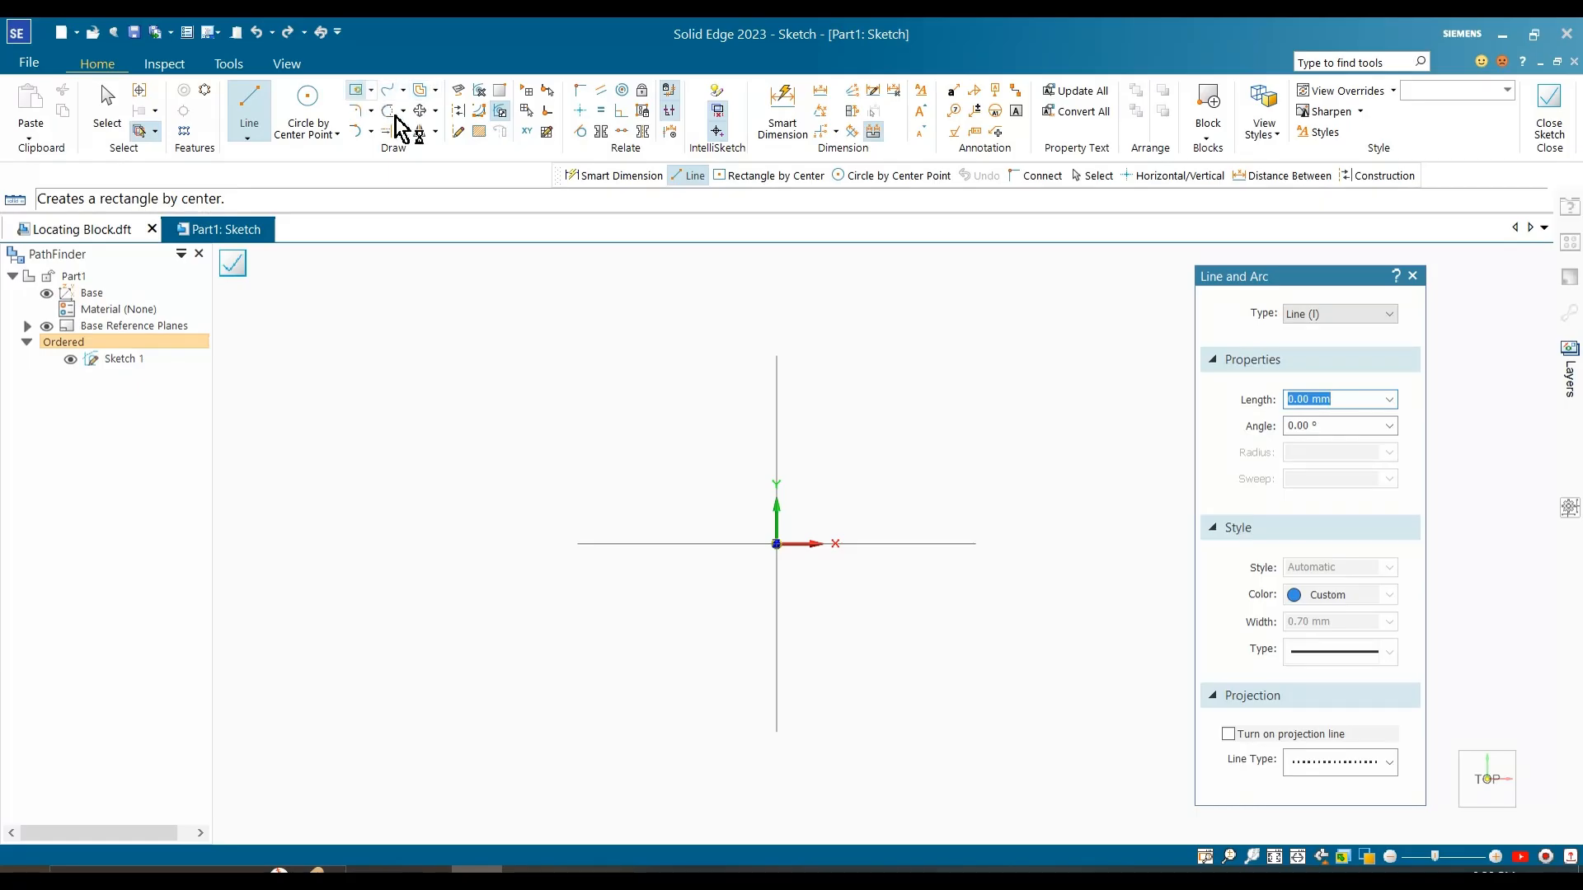
left_click(356, 89)
left_click(776, 543)
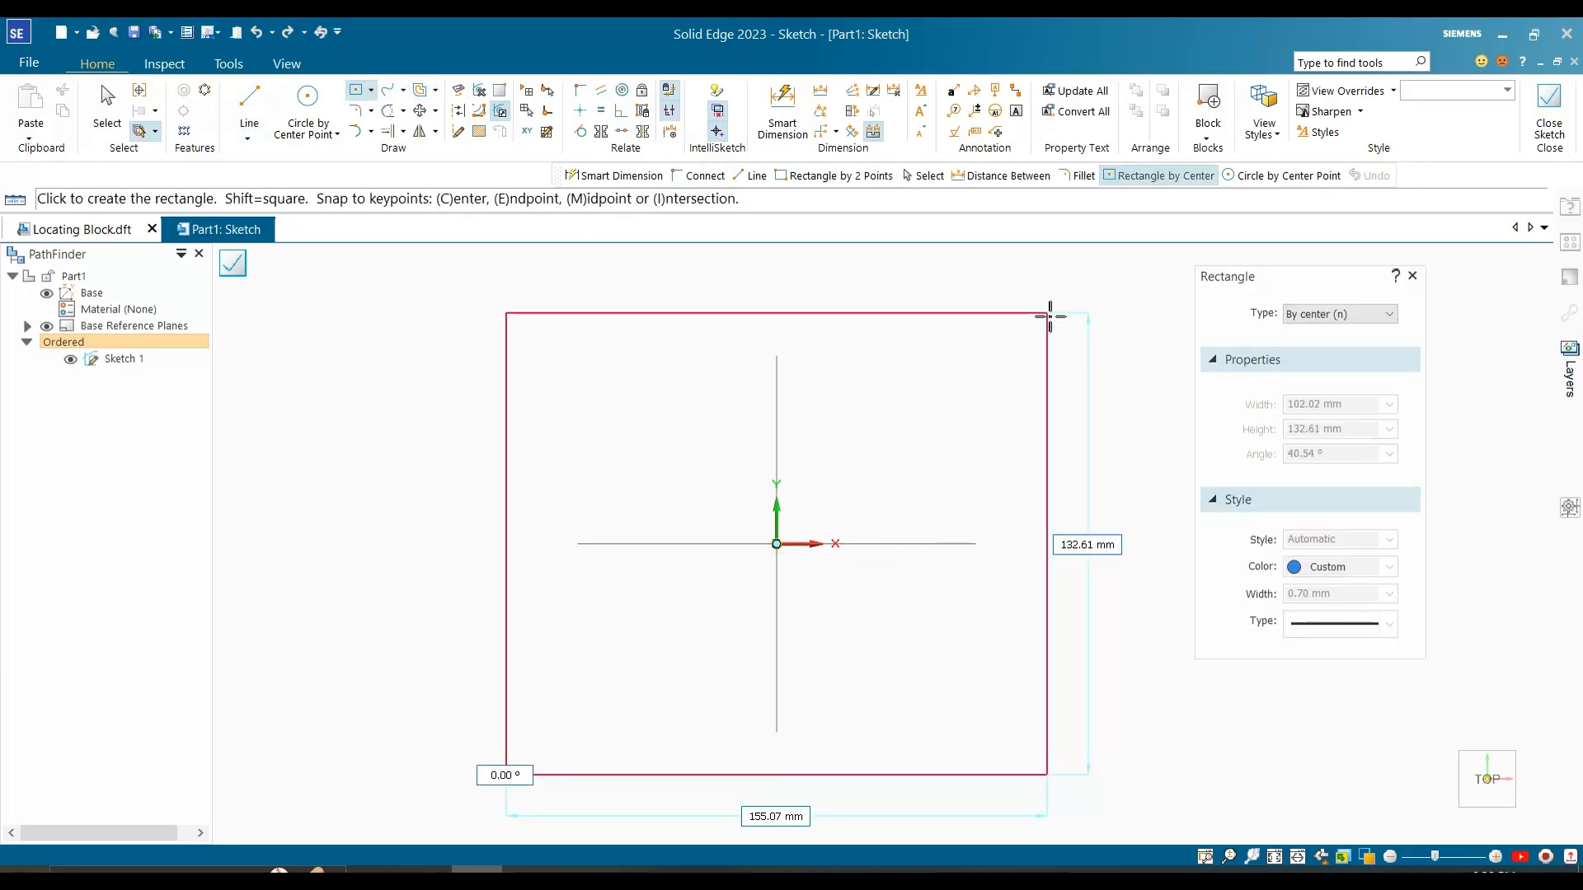
left_click(1048, 315)
Step: Dimension the rectangle's horizontal edge and set its width to 100 mm
left_click(782, 112)
left_click(795, 314)
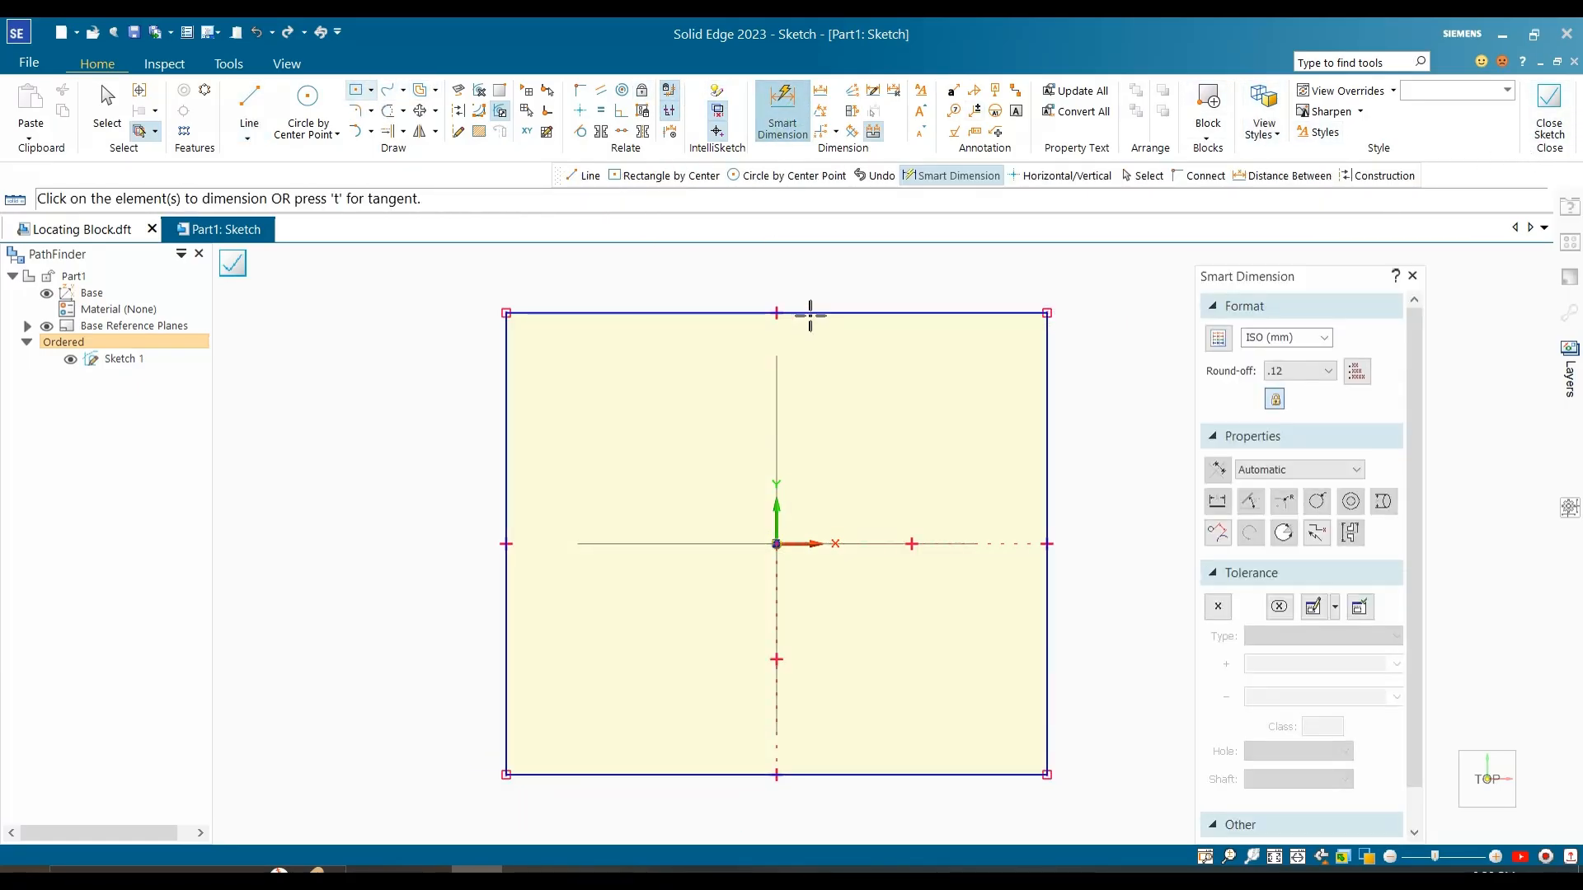
left_click(833, 277)
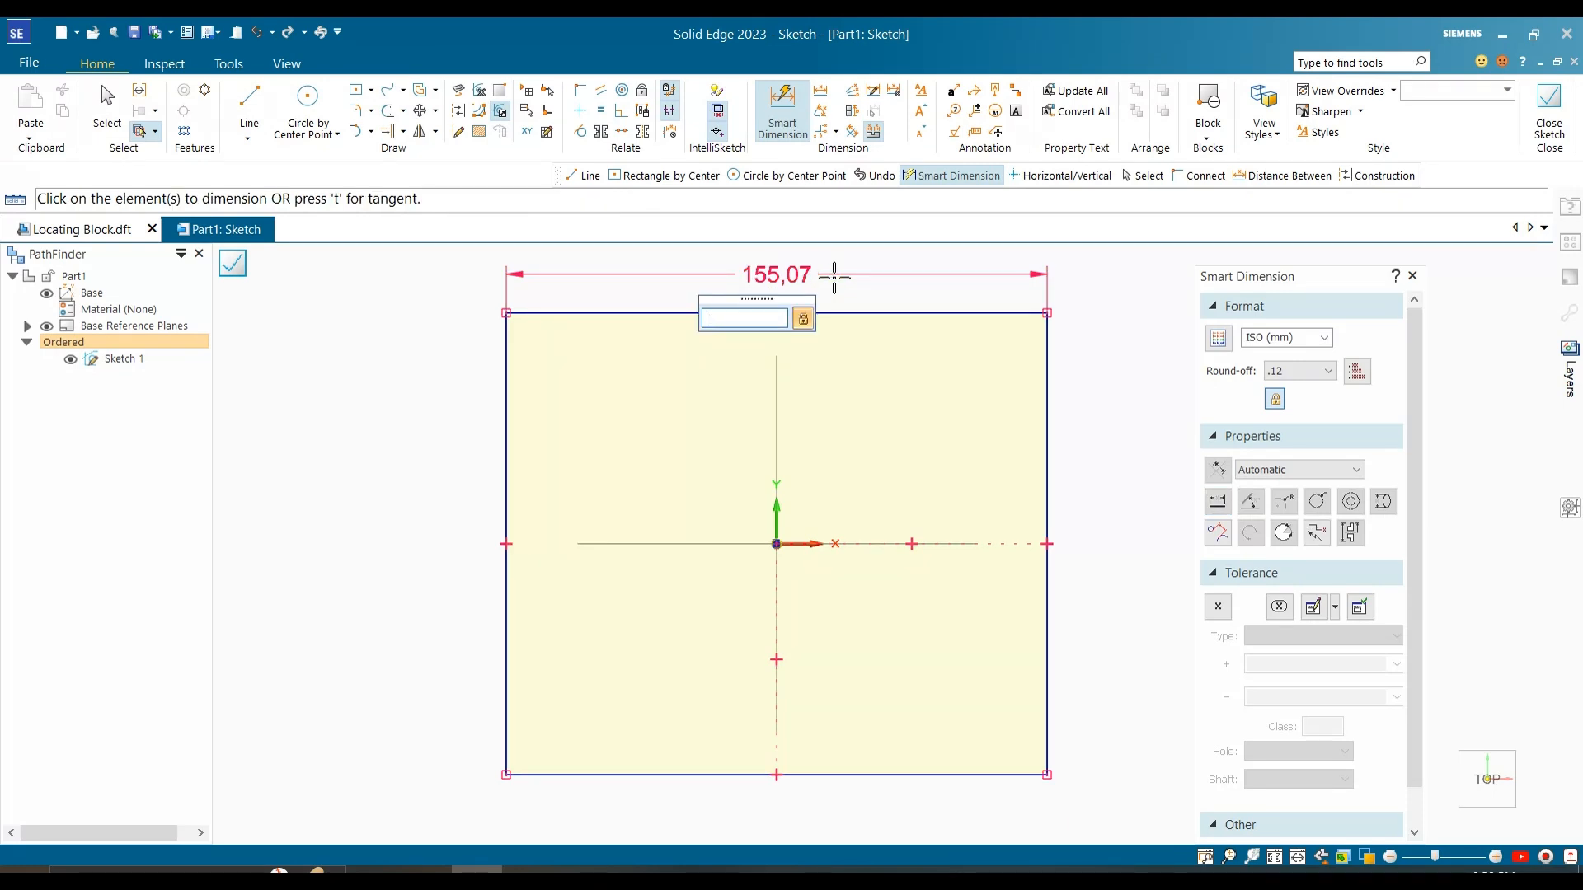
type("100")
key("Return")
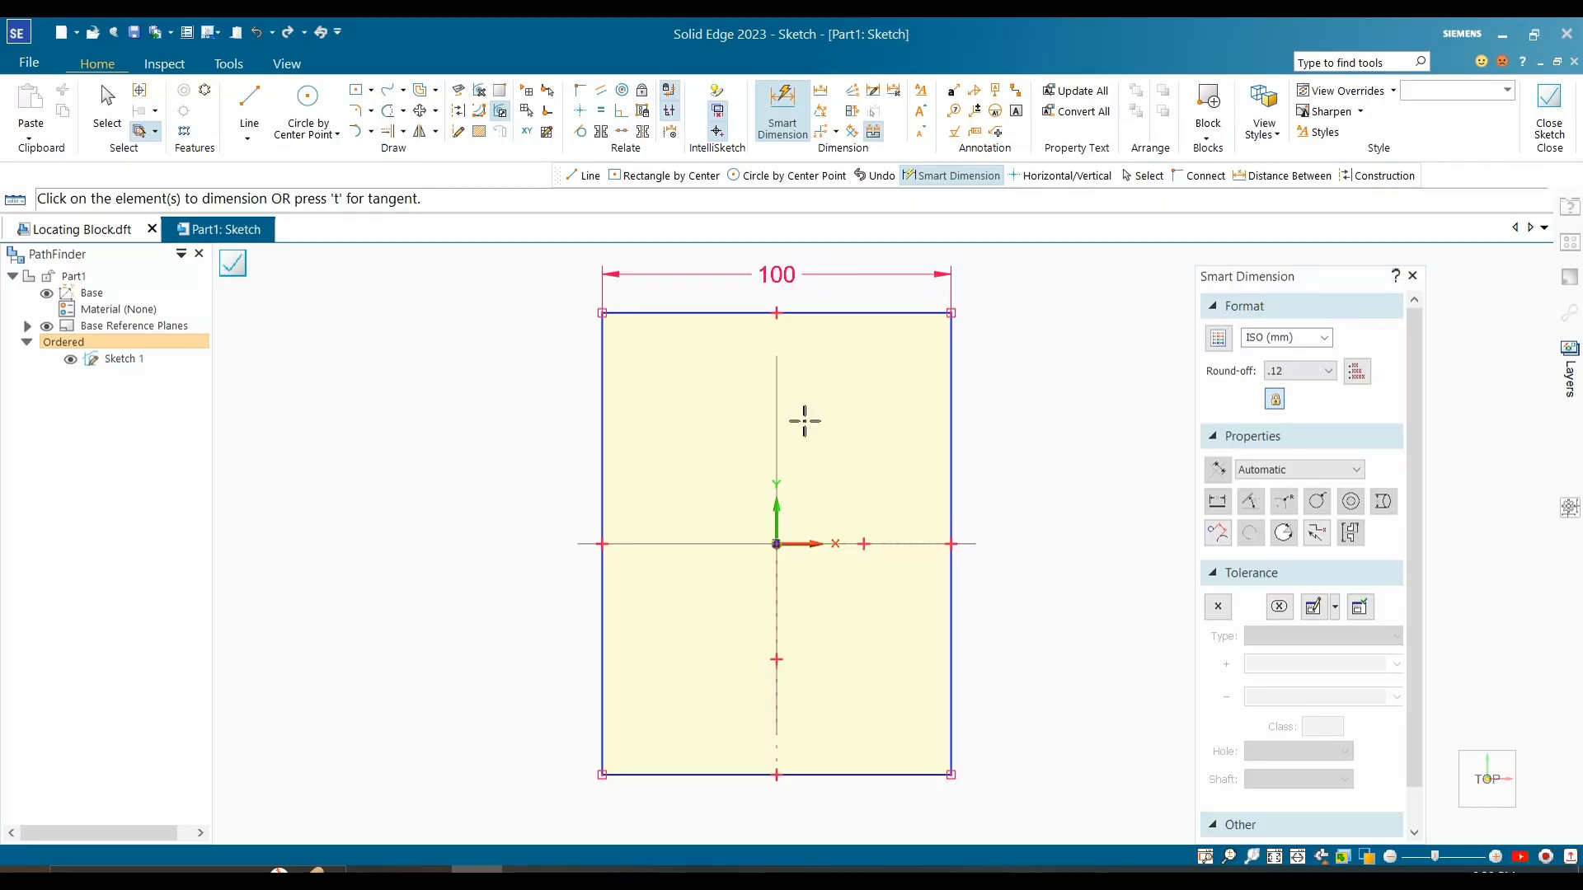
Step: Consult the reference image, dimension the rectangle's vertical edge as 75 mm, and close the sketch
left_click(527, 871)
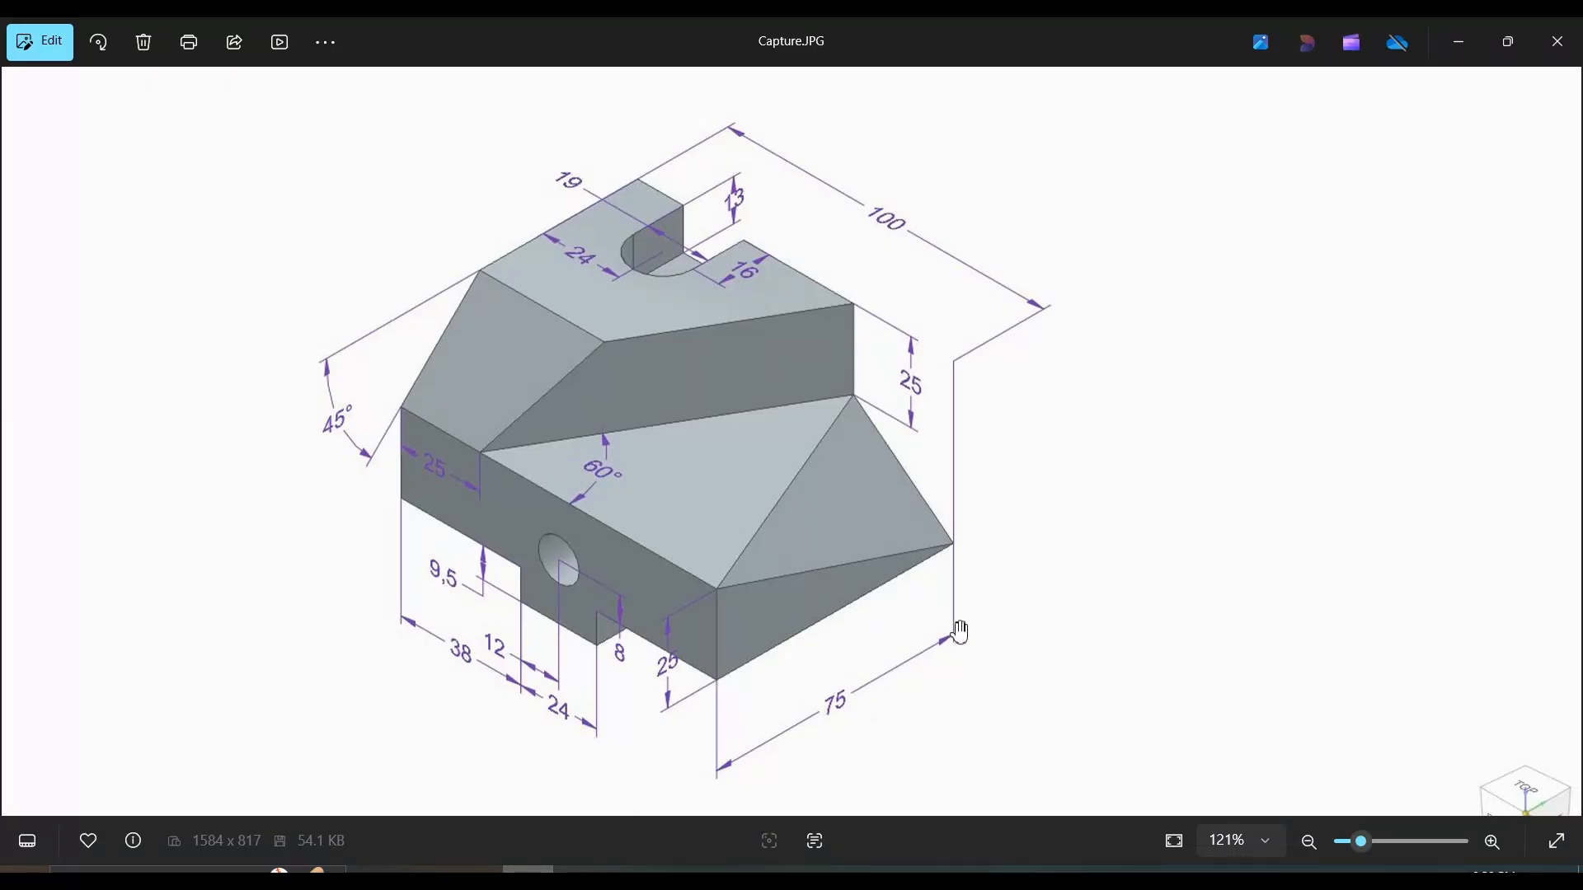
left_click(1459, 41)
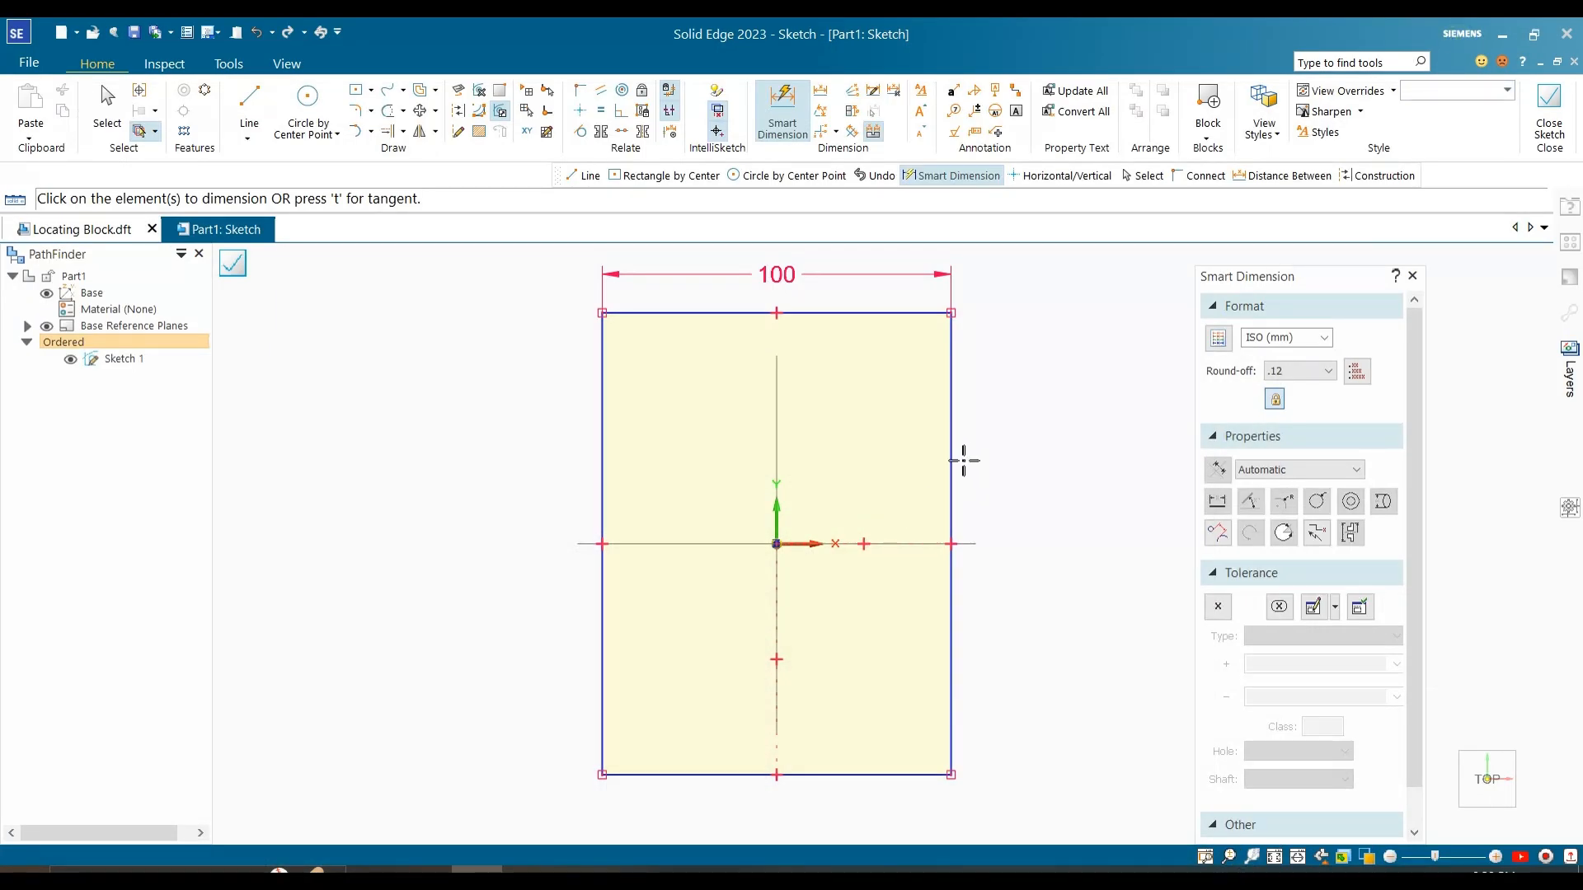
left_click(952, 460)
left_click(1046, 450)
type("75")
key("Return")
left_click(1549, 112)
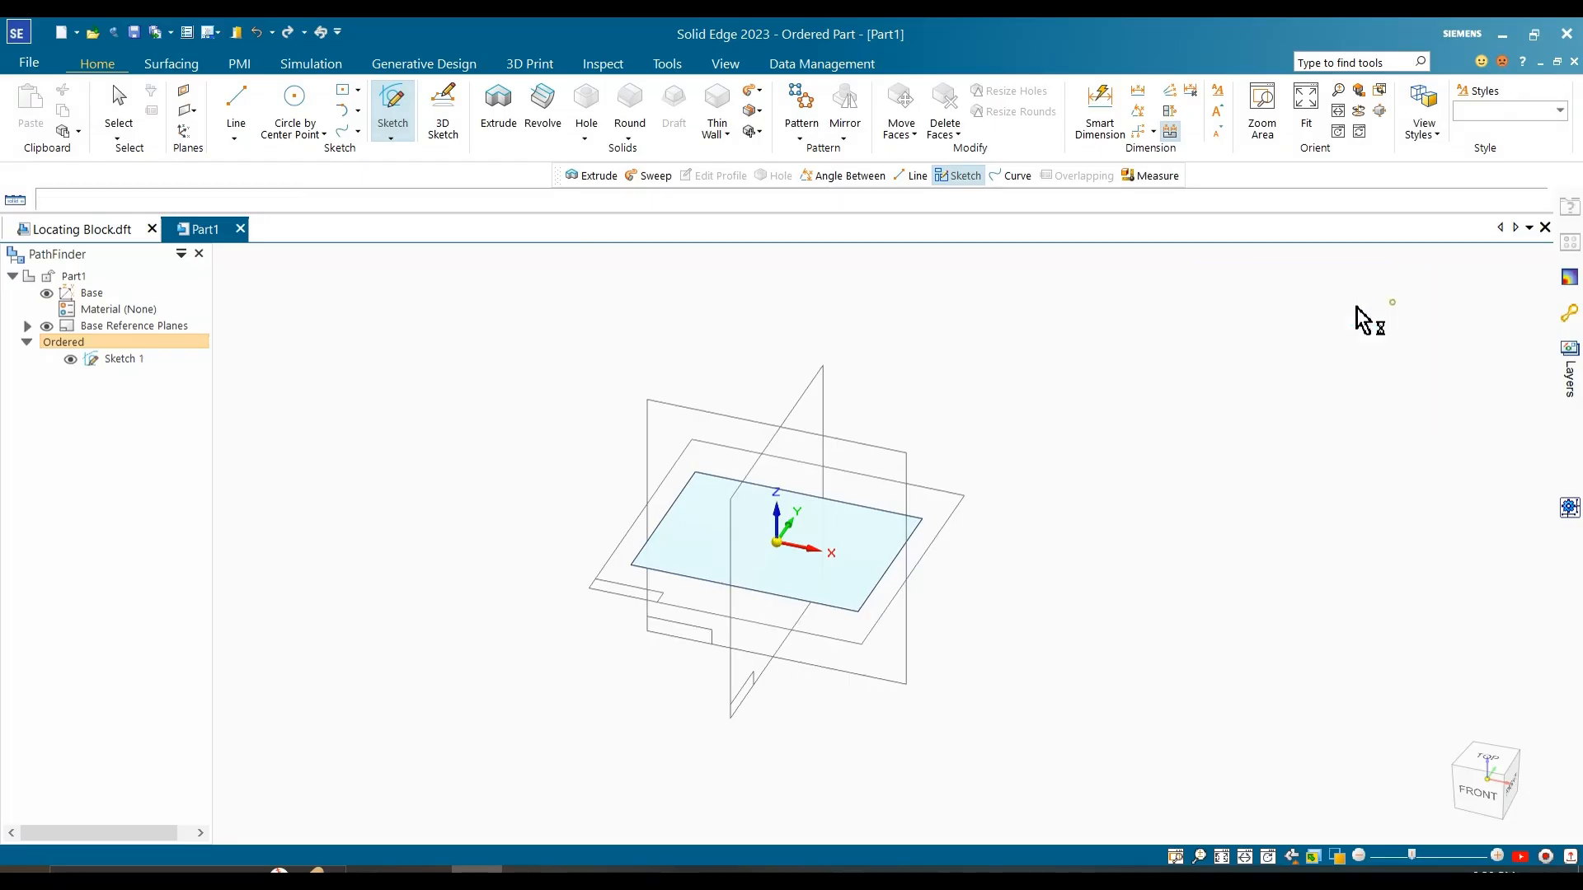
Step: Extrude the rectangle upward as a one-sided finite protrusion and hide the base sketch
left_click(498, 107)
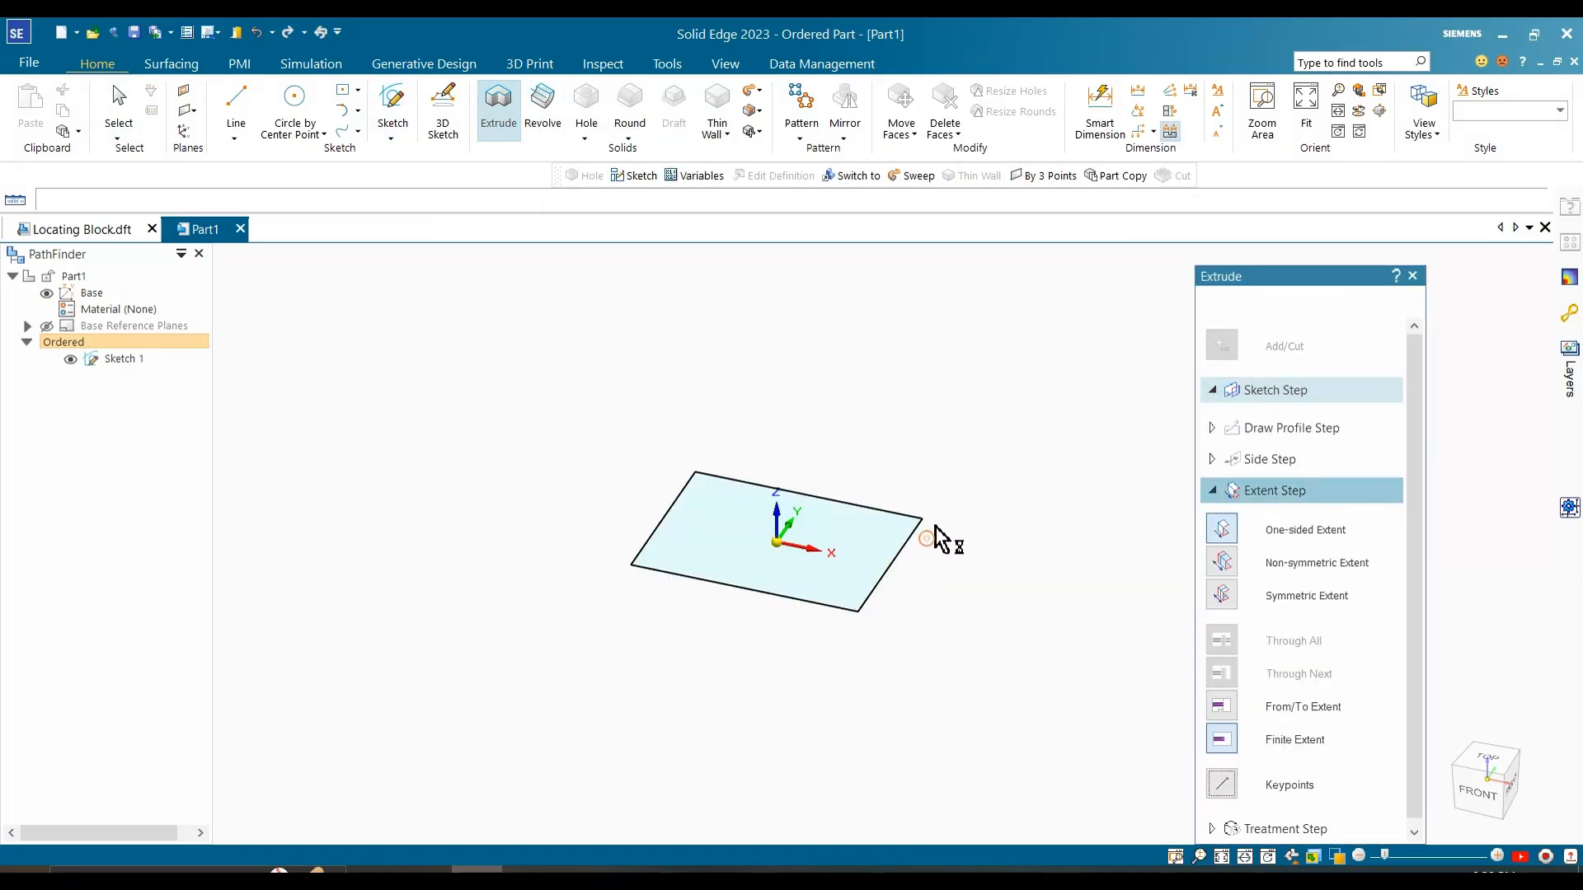
type("220")
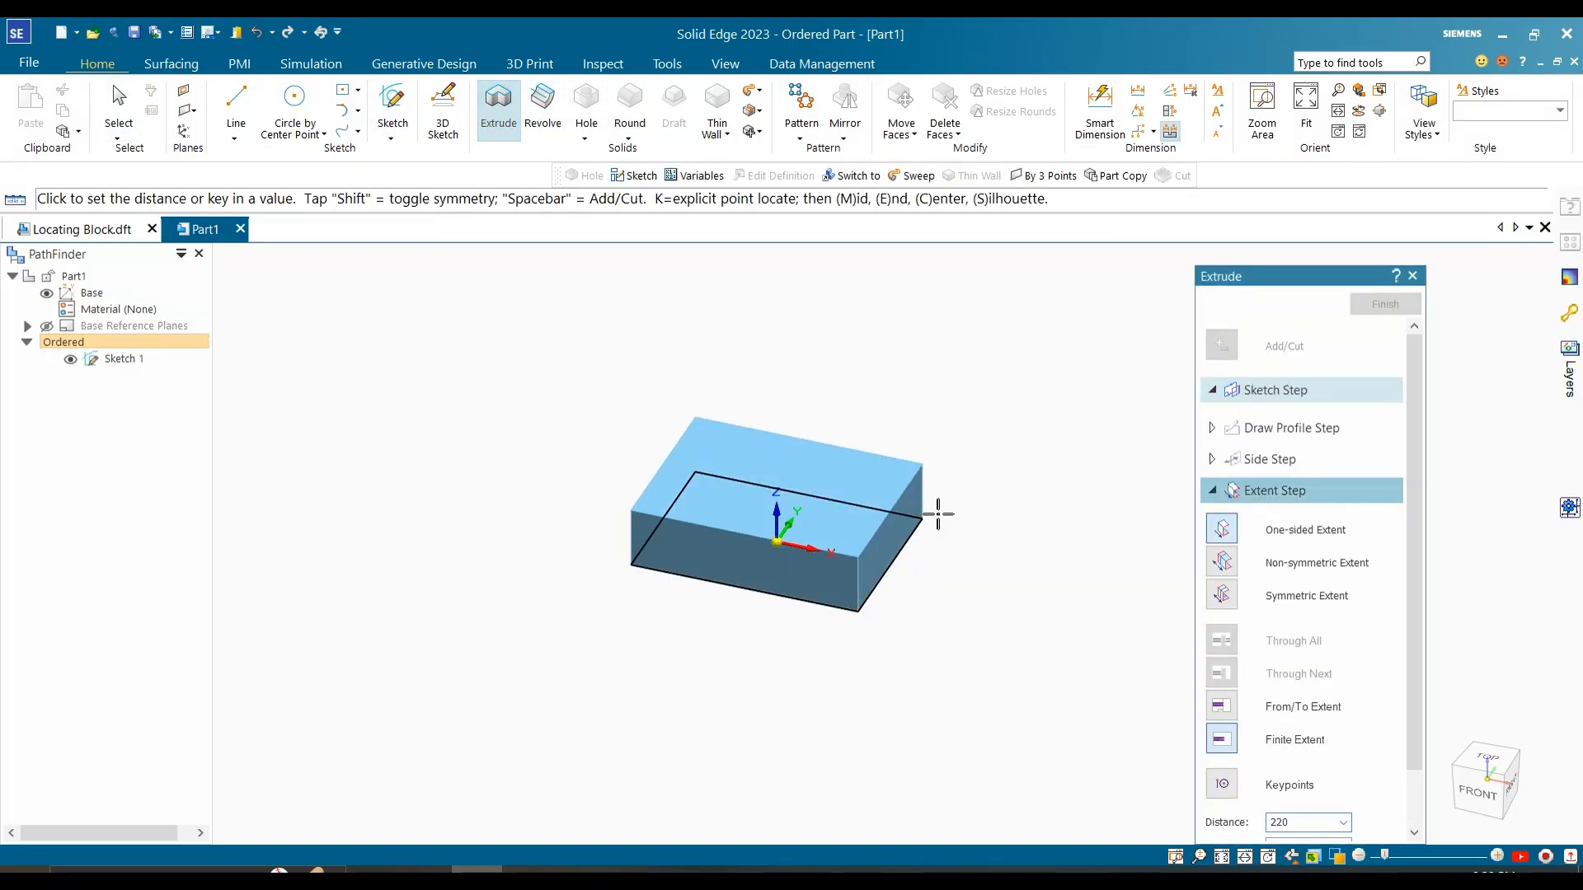
type("0")
key("Return")
left_click(957, 513)
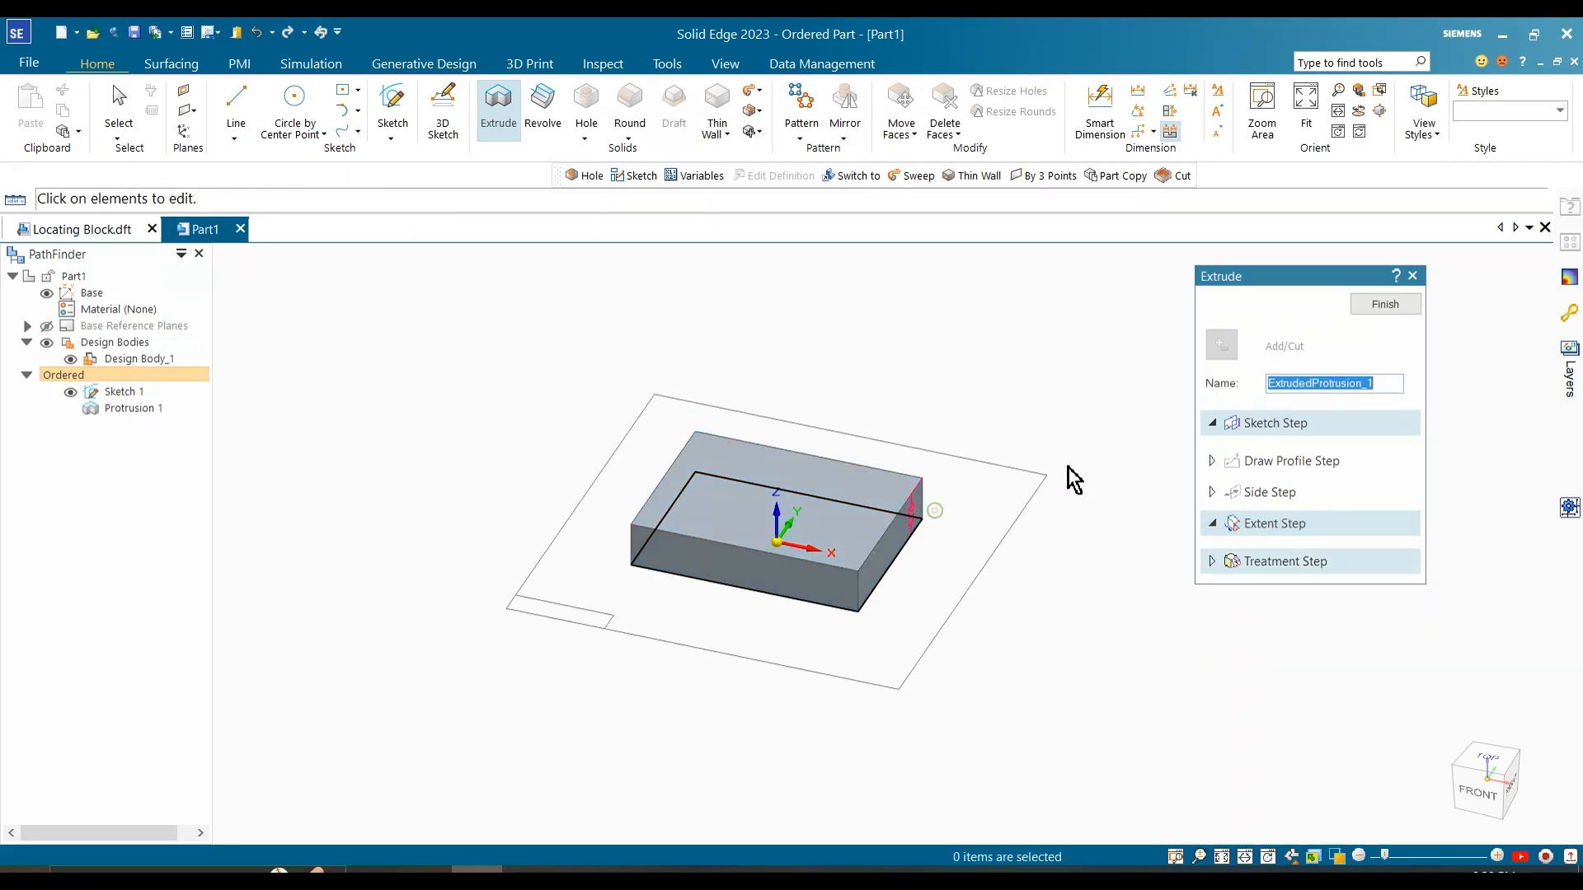
left_click(70, 392)
left_click(1385, 304)
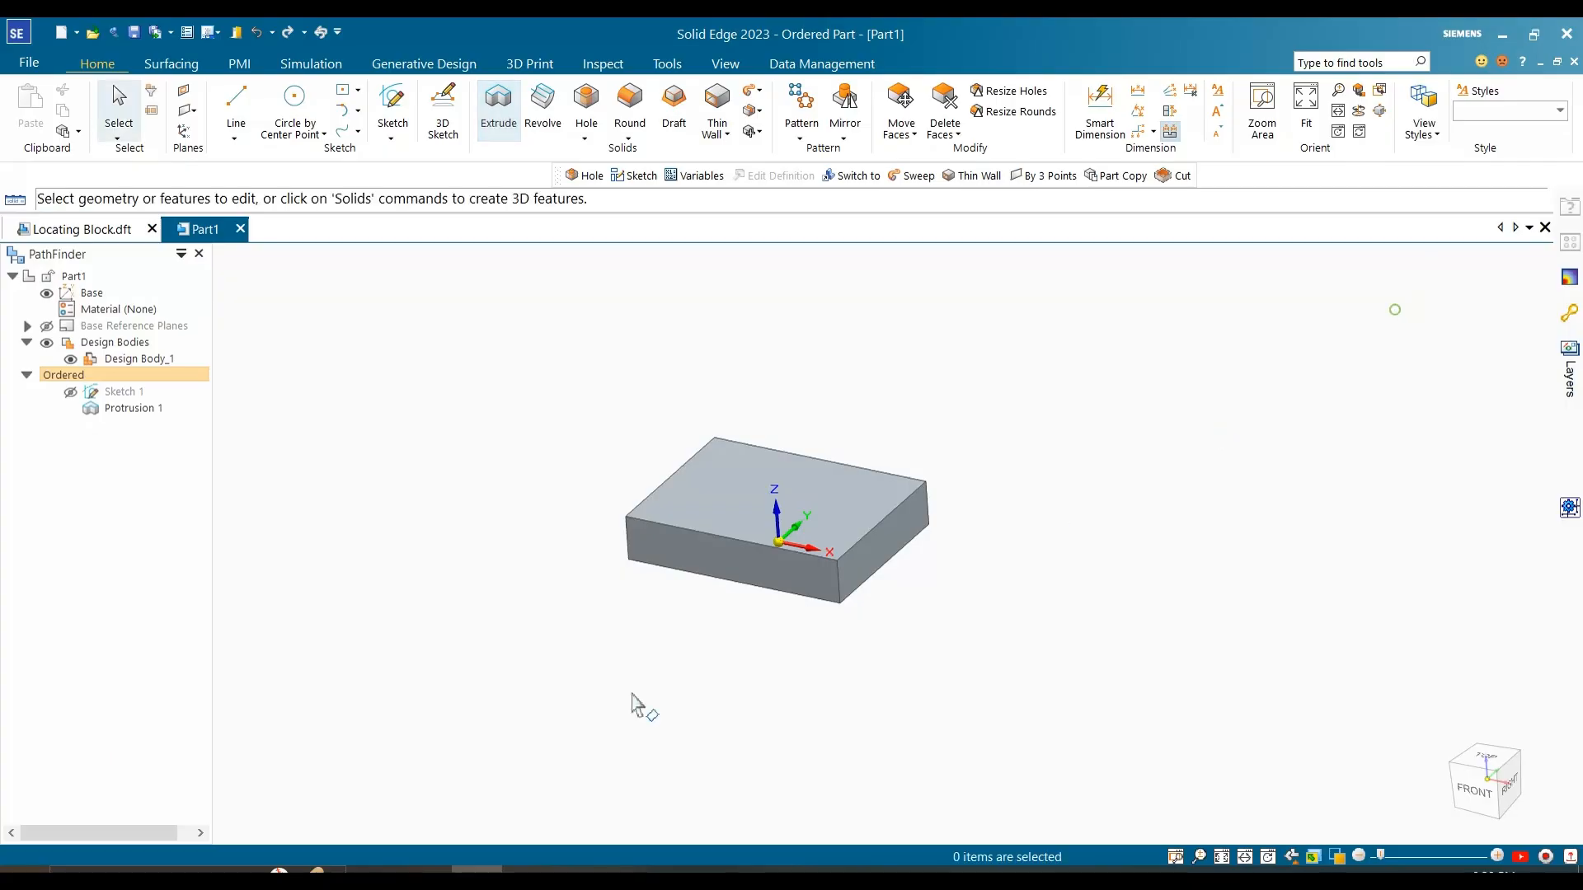
Step: Consult the reference image, then sketch a slanted line about 81 mm long across the block's top face between its two long edges
left_click(528, 871)
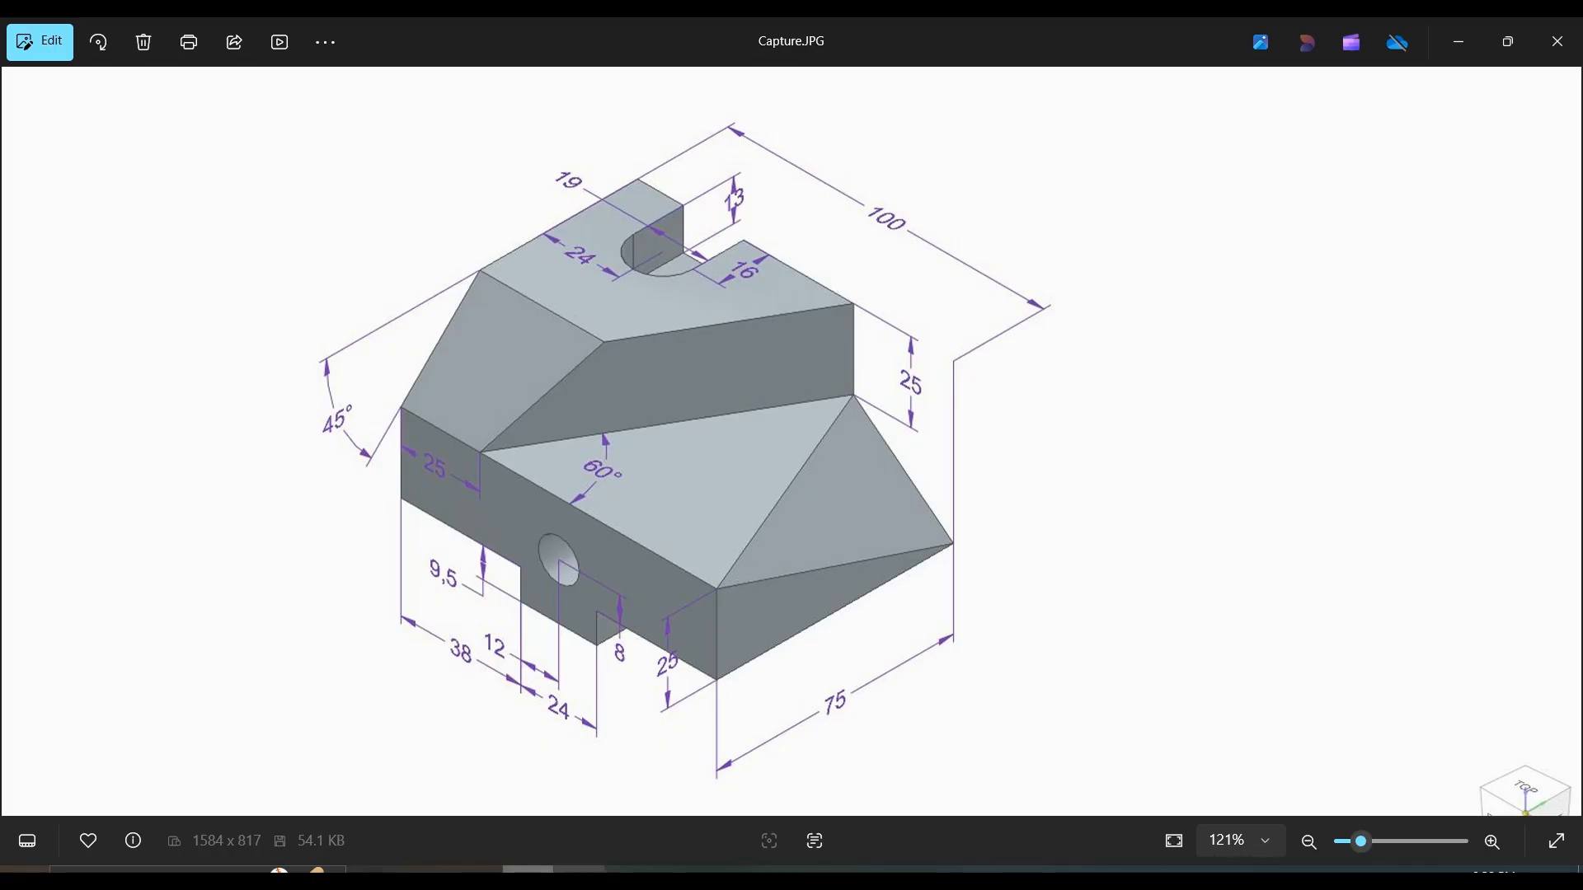
left_click(1052, 839)
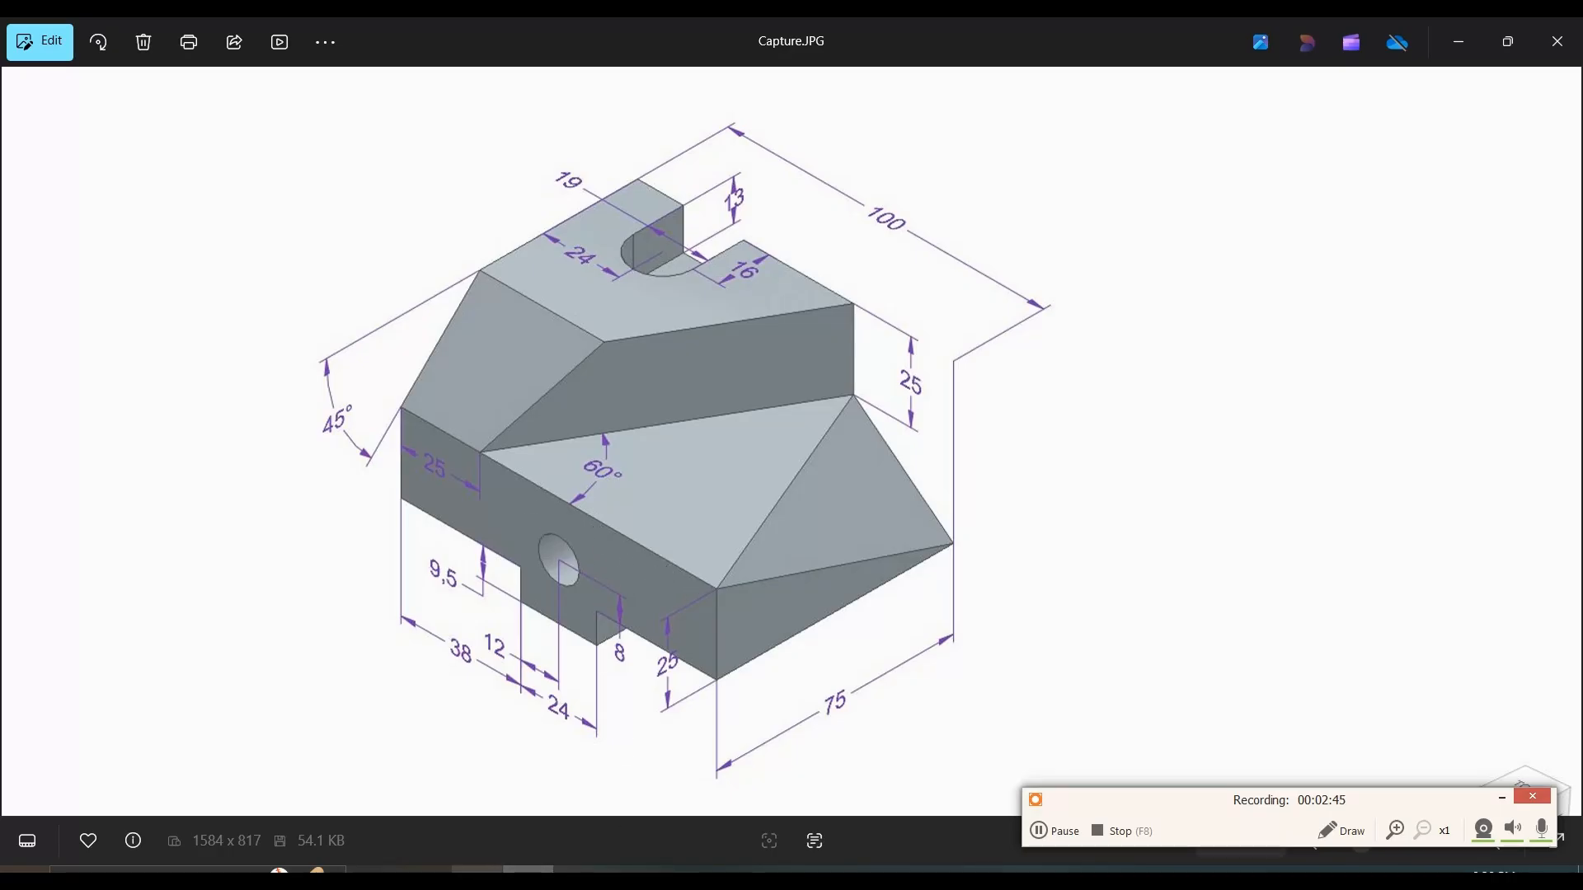
left_click(478, 870)
middle_click_drag(653, 633, 661, 577)
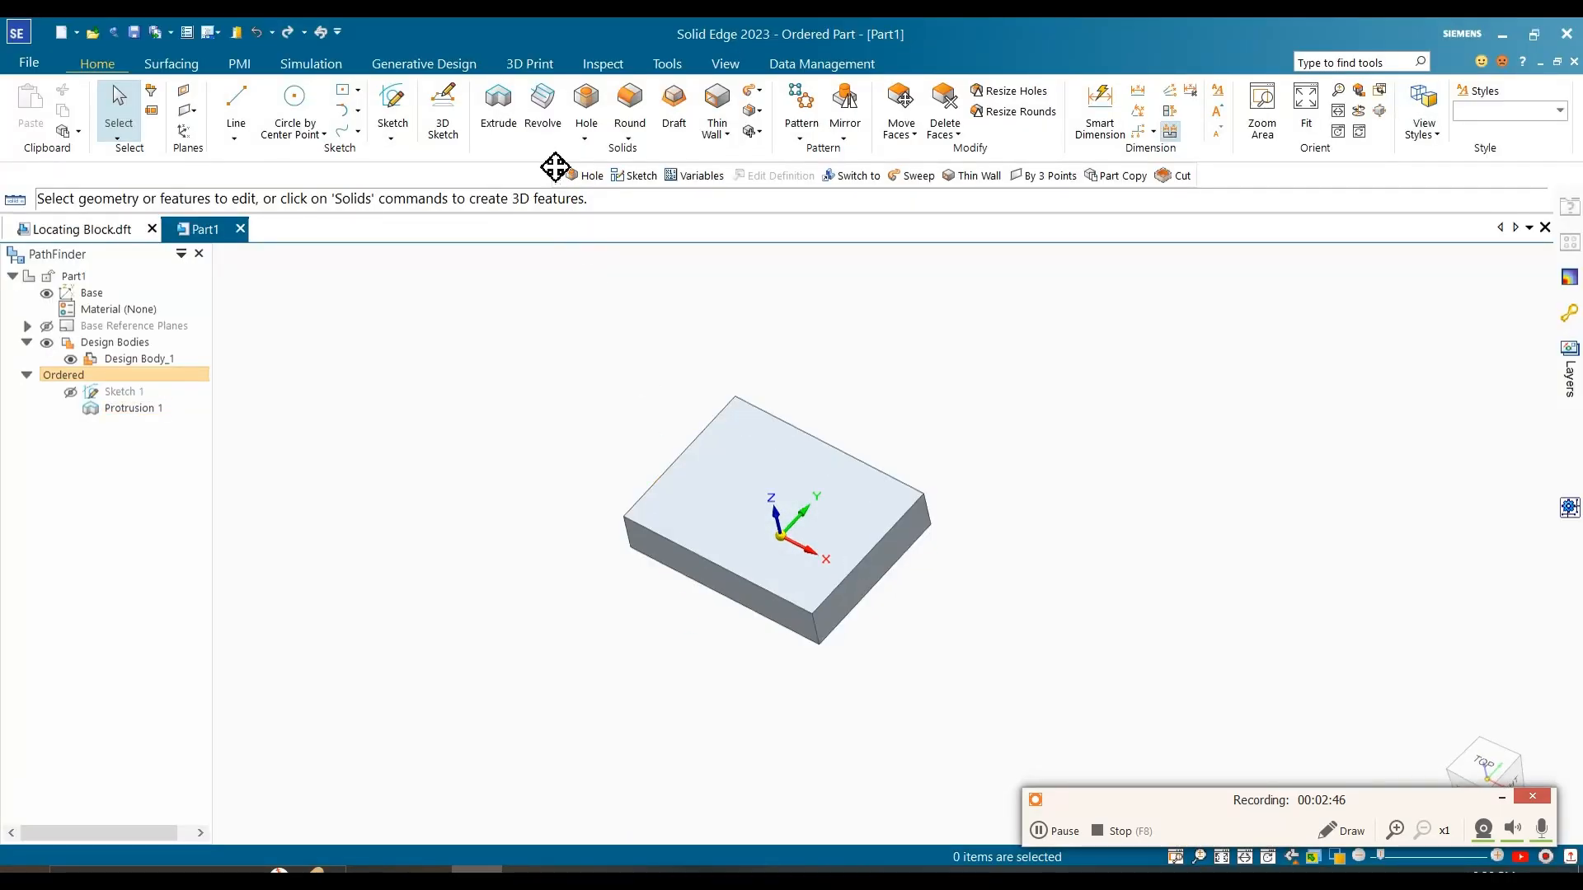
left_click(392, 107)
left_click(835, 492)
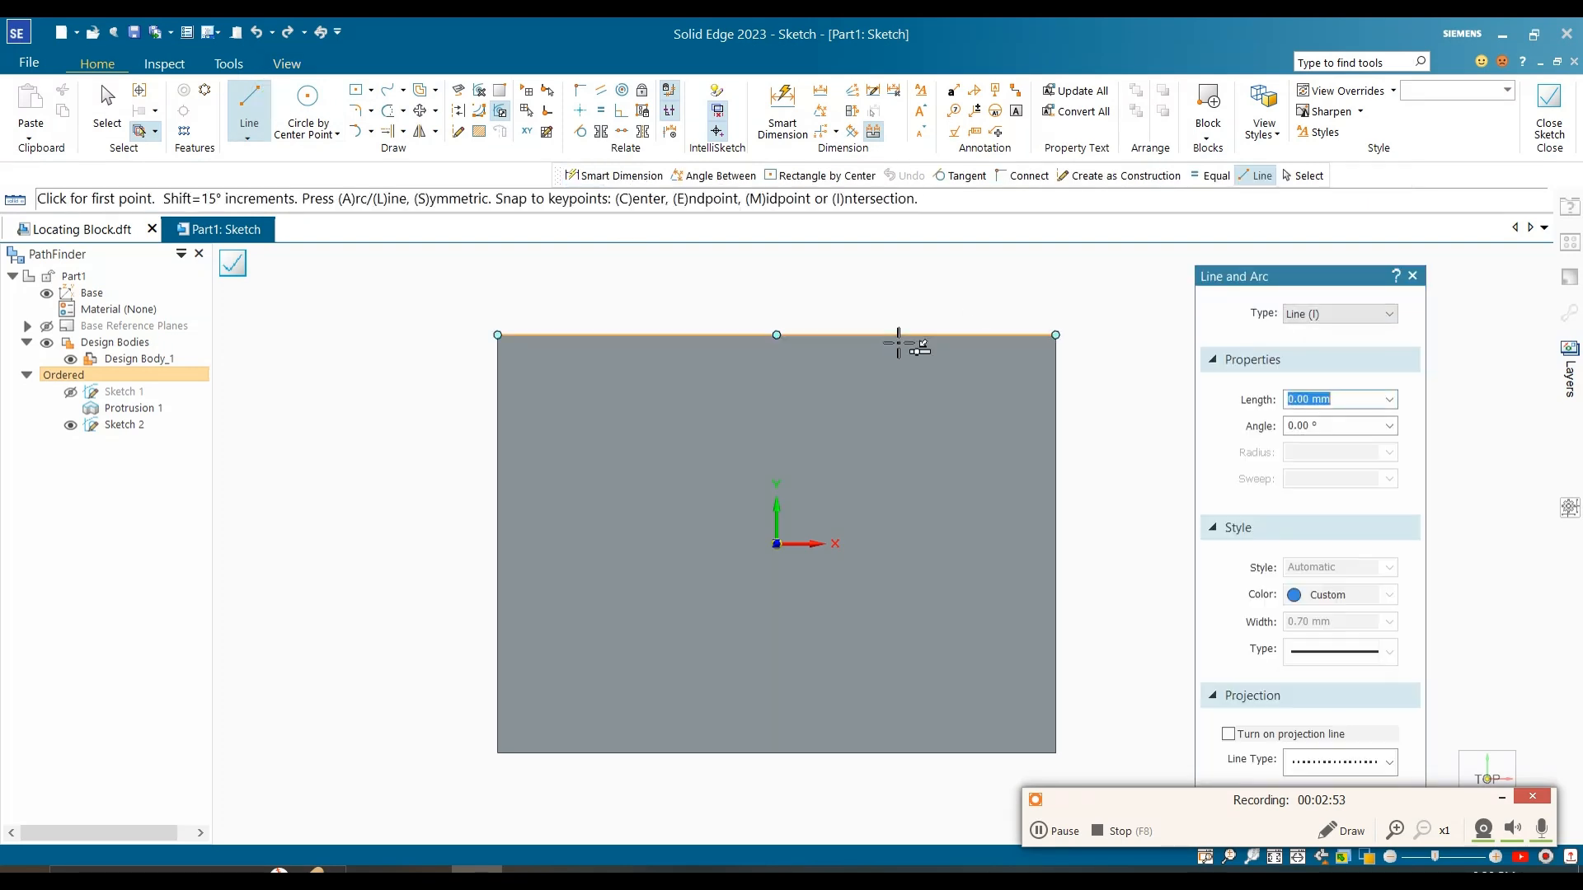
left_click(885, 334)
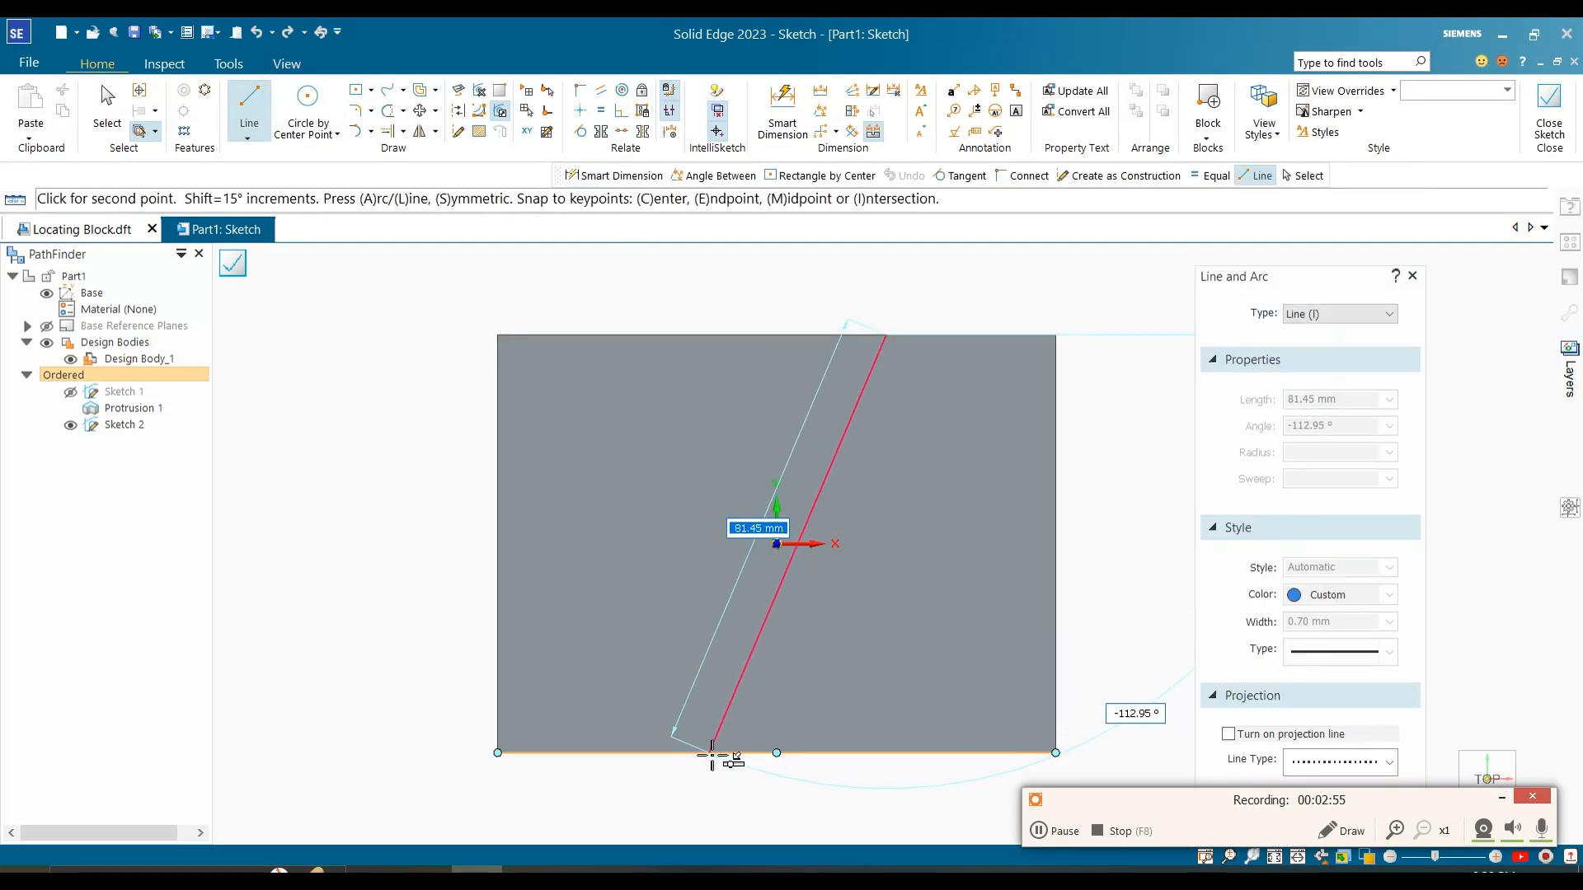
left_click(709, 752)
Step: Dimension the angle between the slanted line and the block's front long edge as 60°
left_click(839, 112)
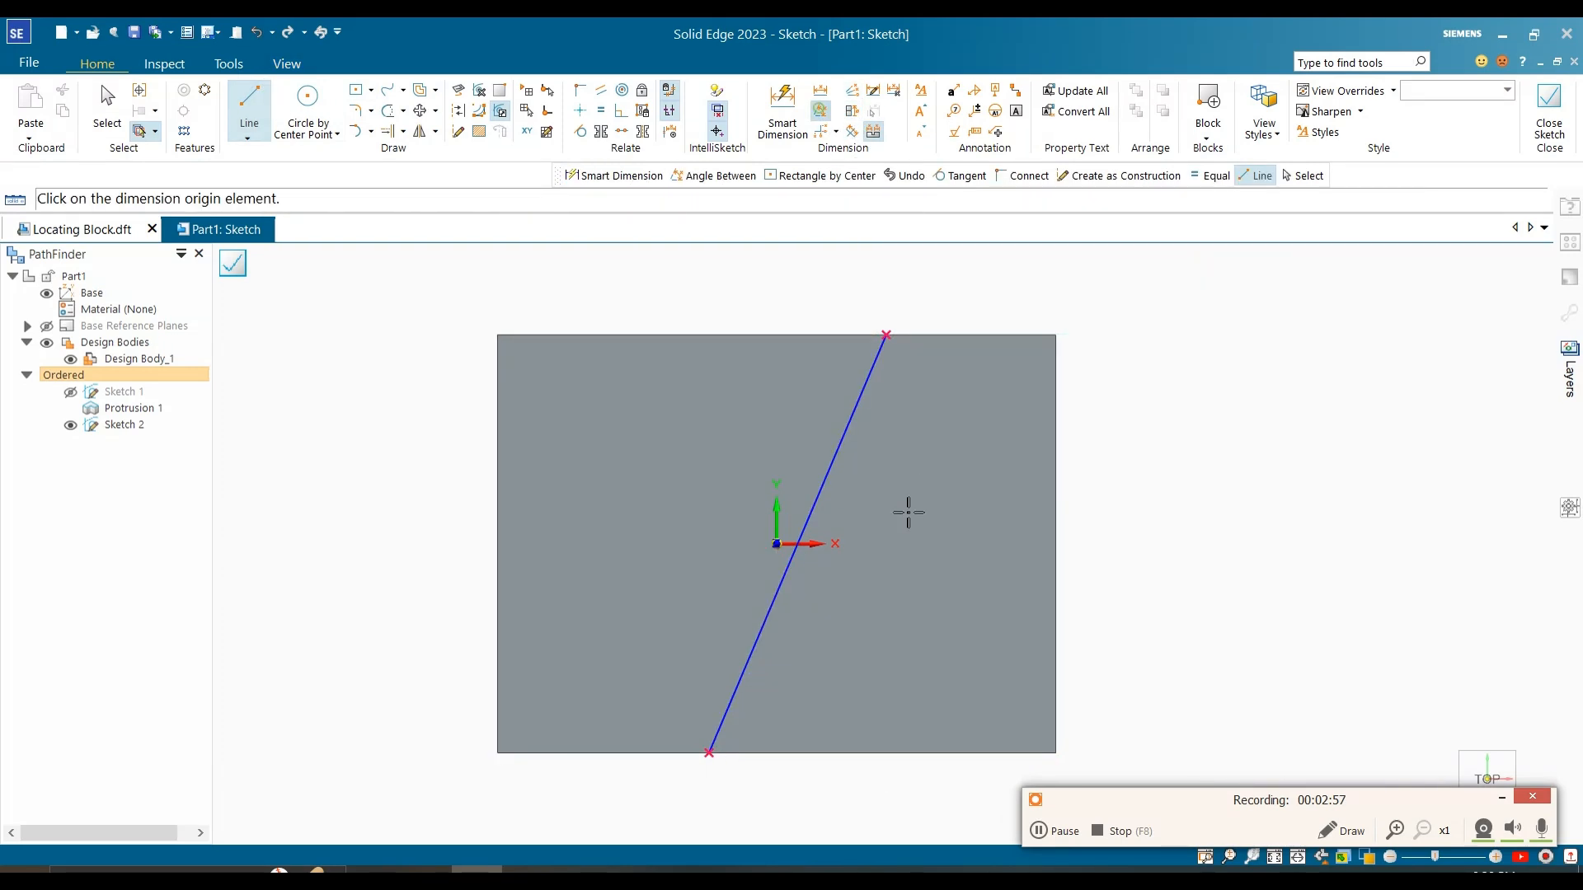
left_click(771, 604)
left_click(818, 751)
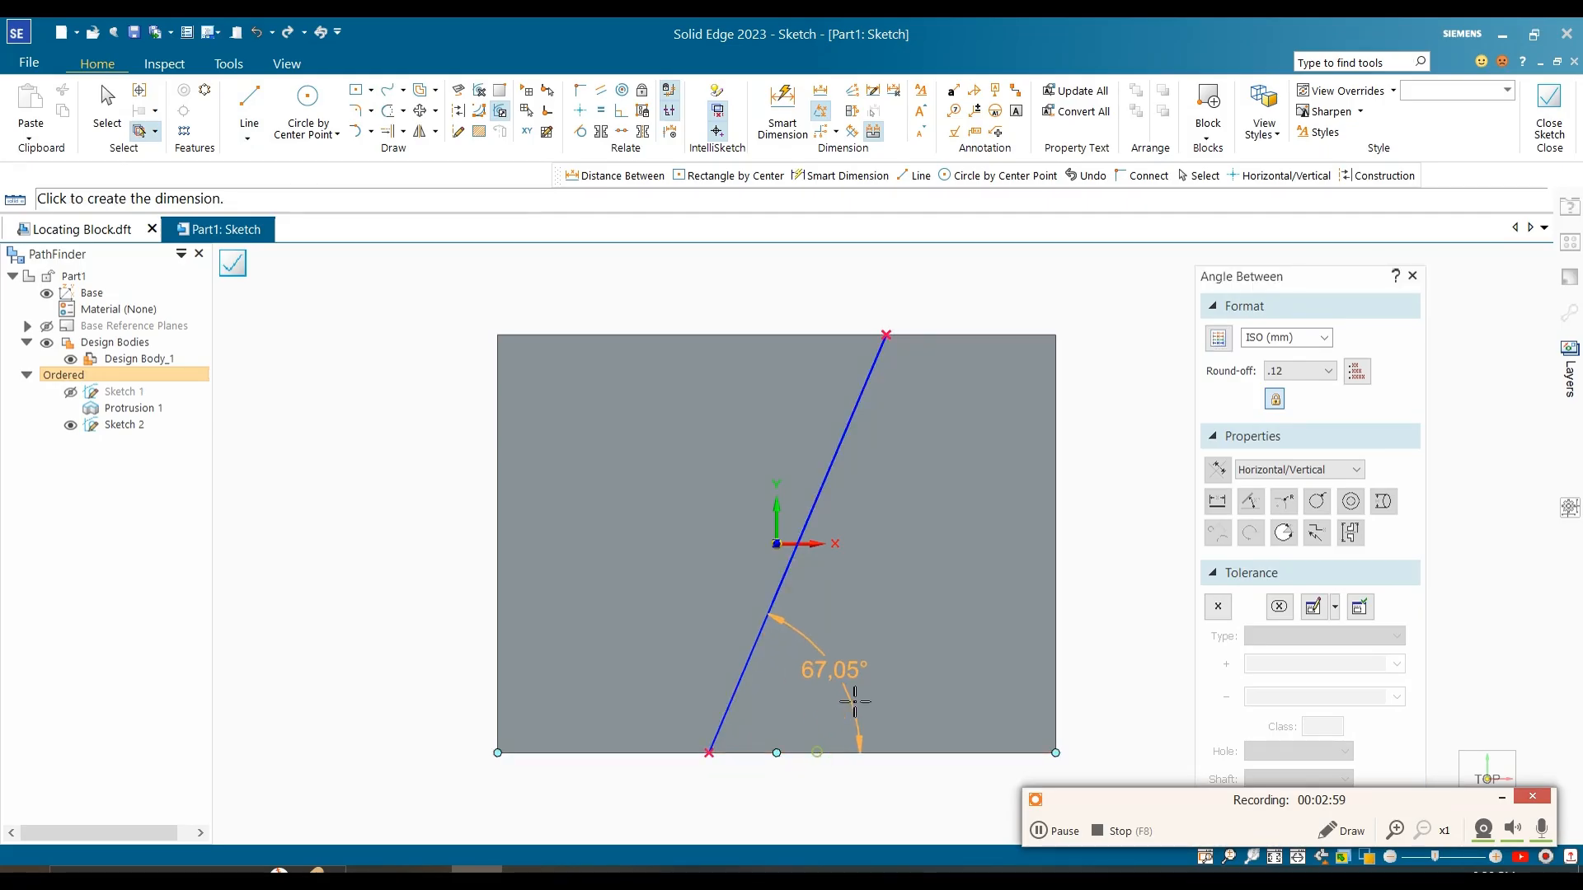
left_click(859, 708)
type("60")
key("Return")
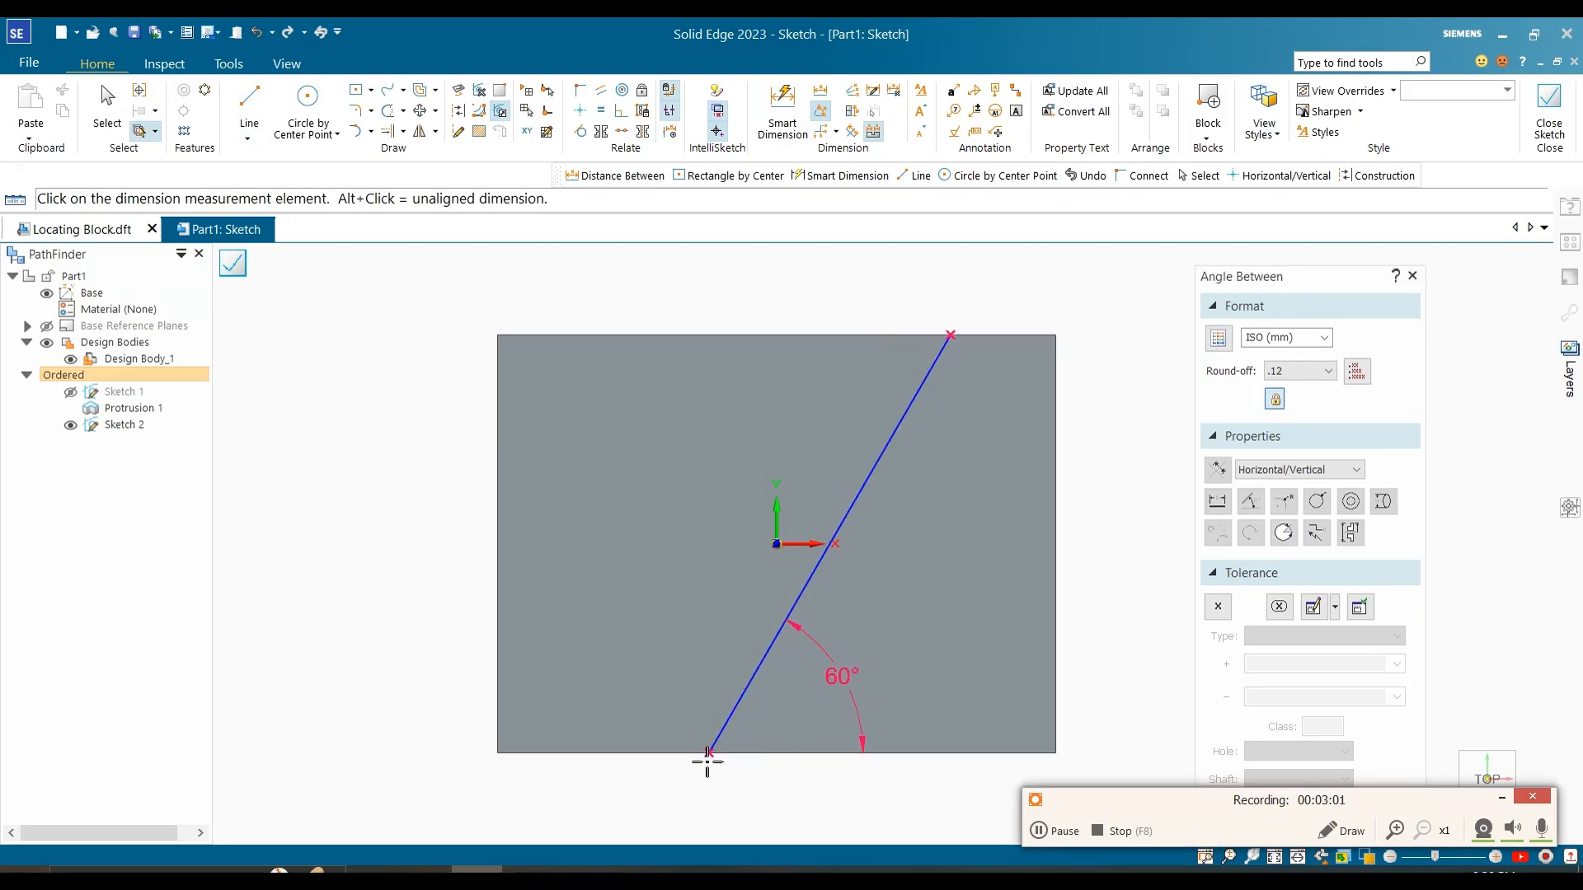
Step: Consult the reference image, set the line's front endpoint 25 mm from the block's left edge, and close the sketch
left_click(531, 877)
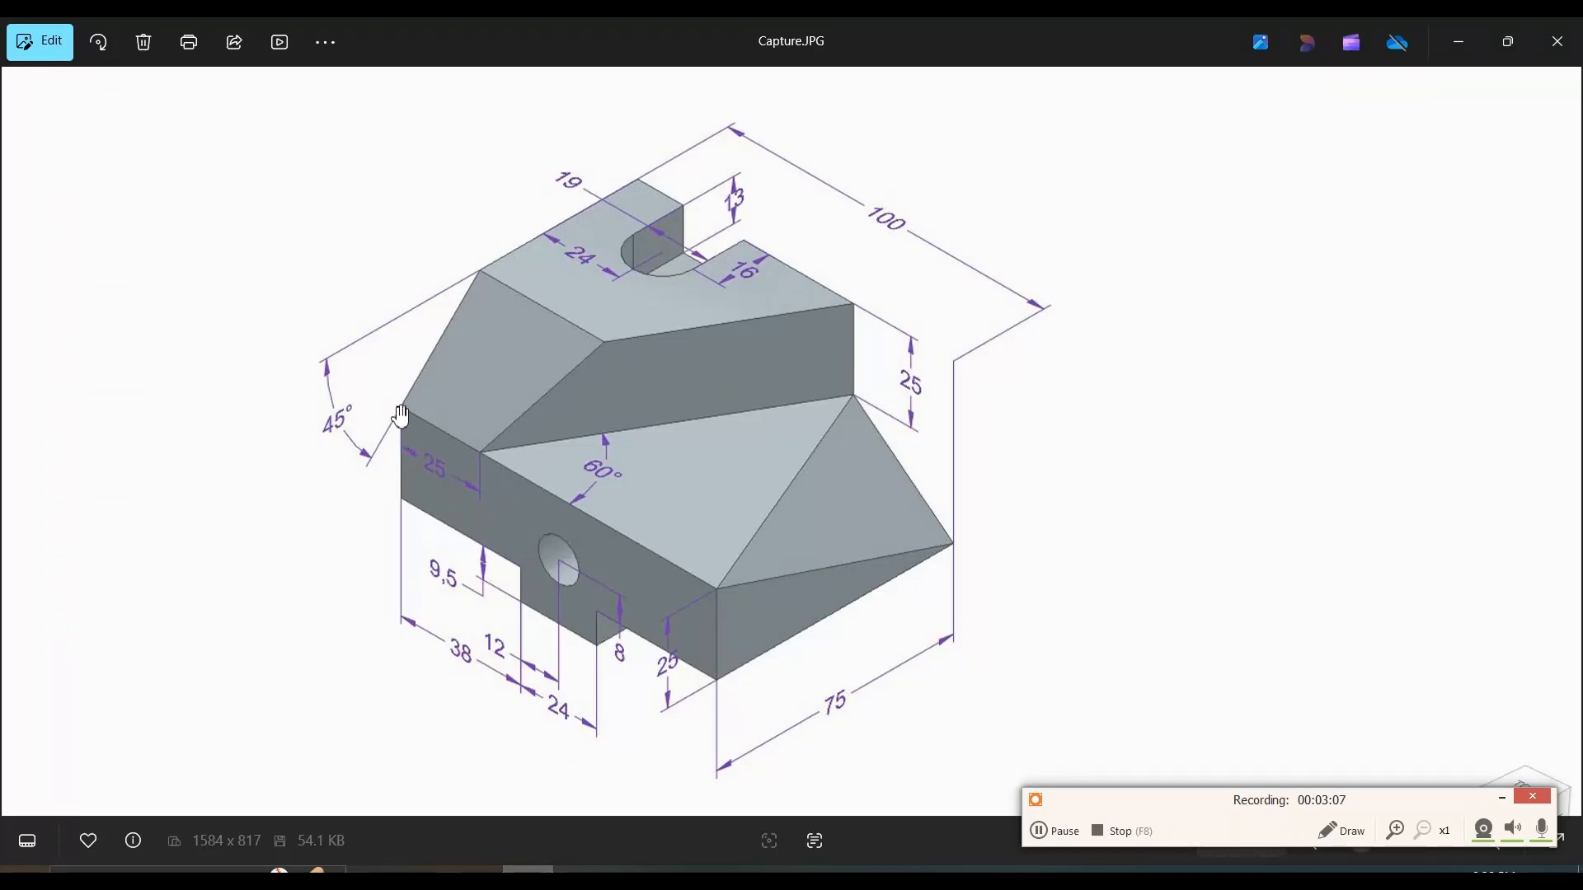
left_click(477, 877)
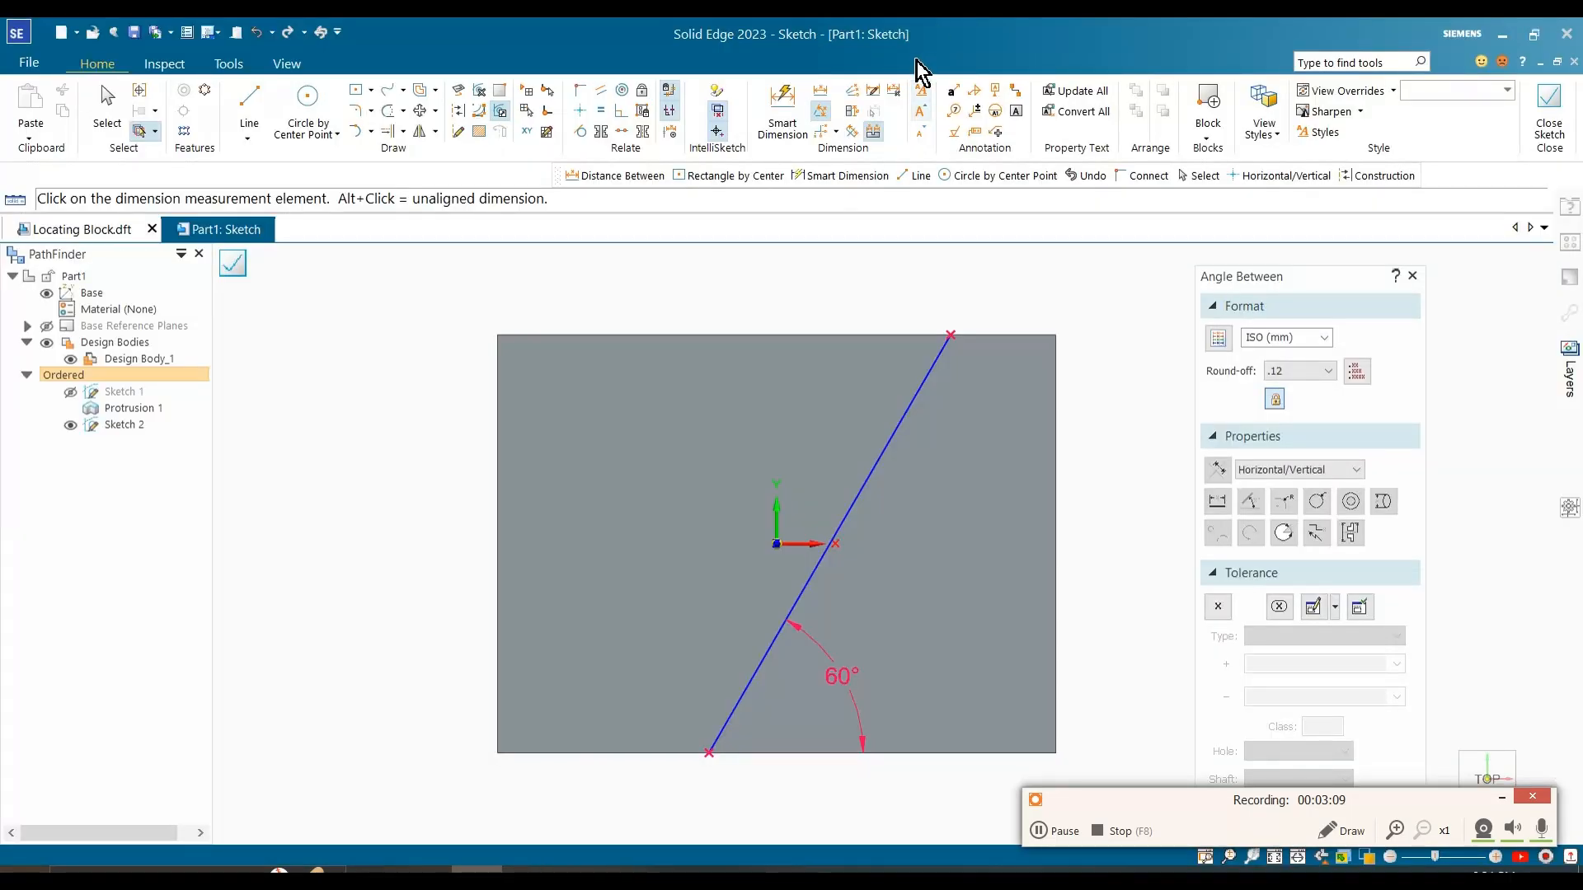
left_click(826, 93)
left_click(710, 747)
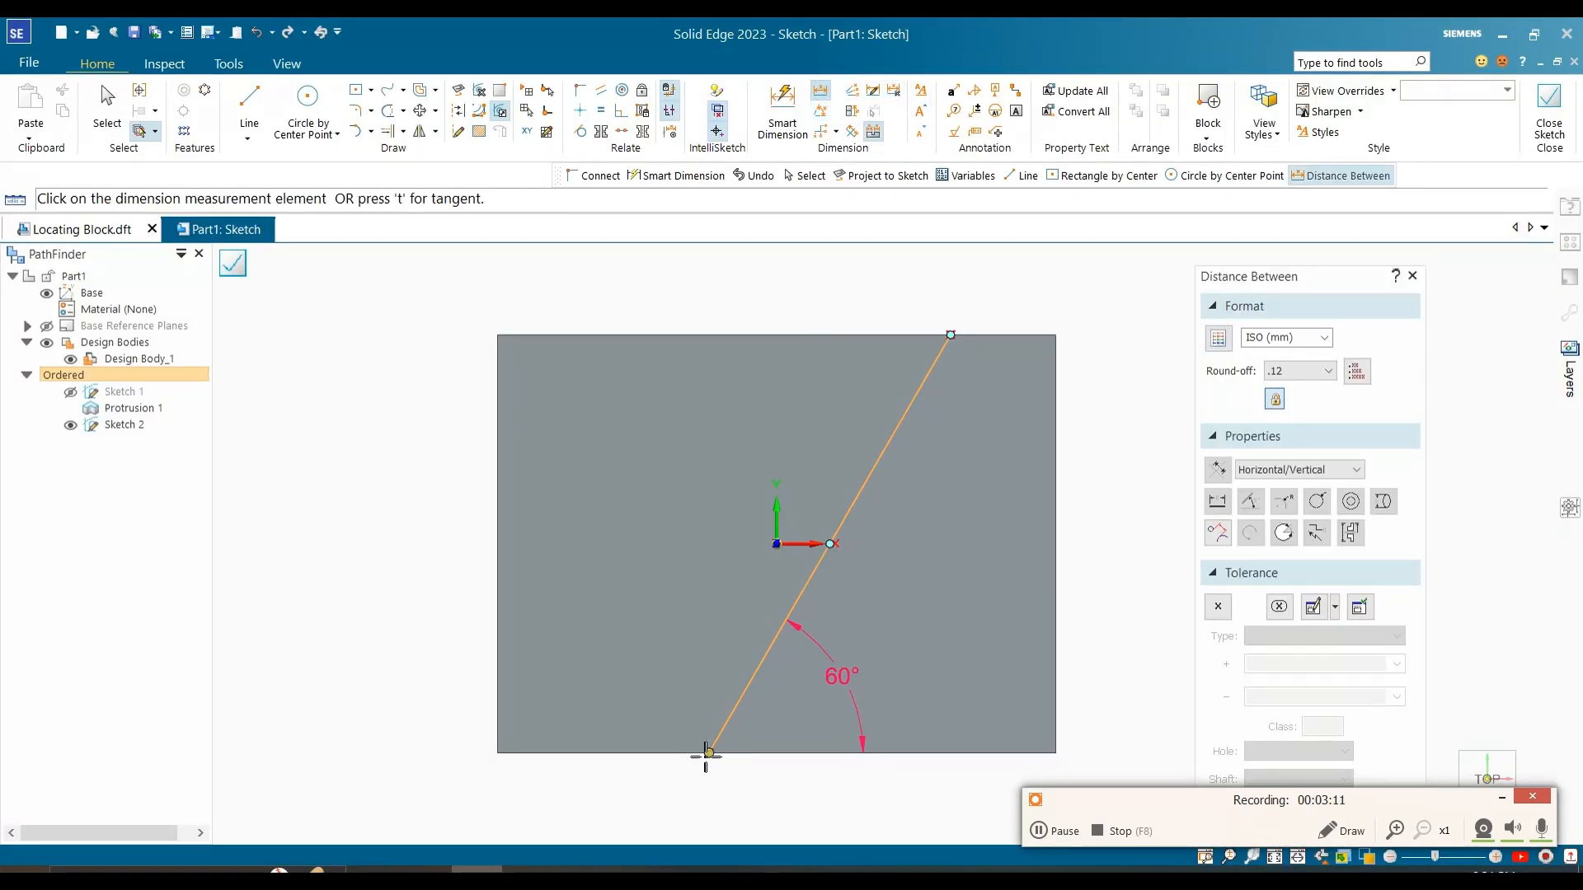
left_click(504, 739)
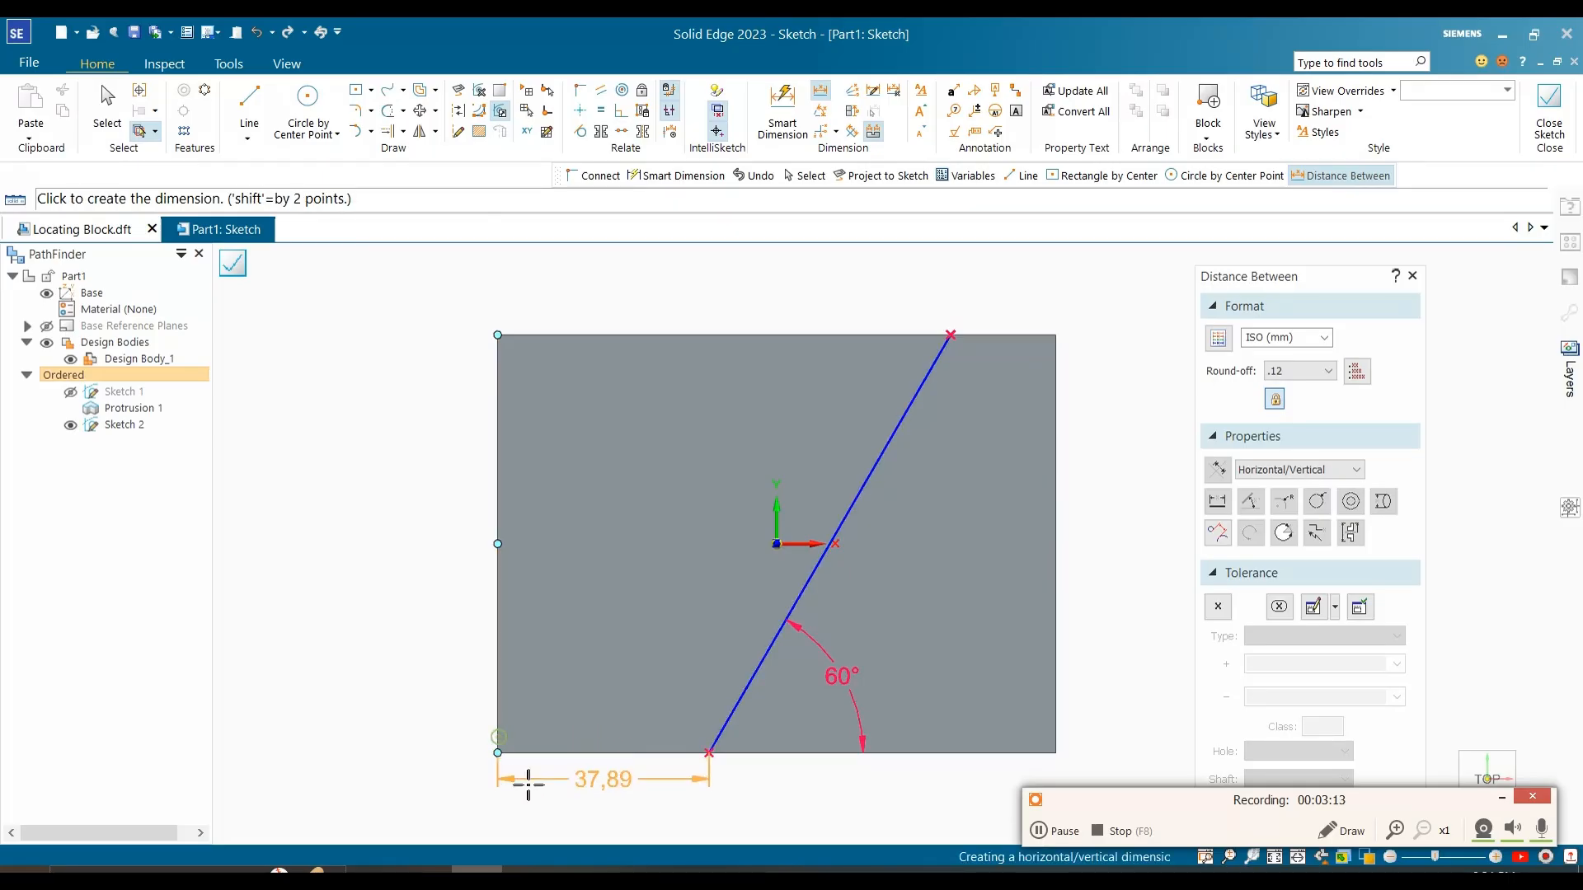
left_click(531, 790)
type("25")
key("Return")
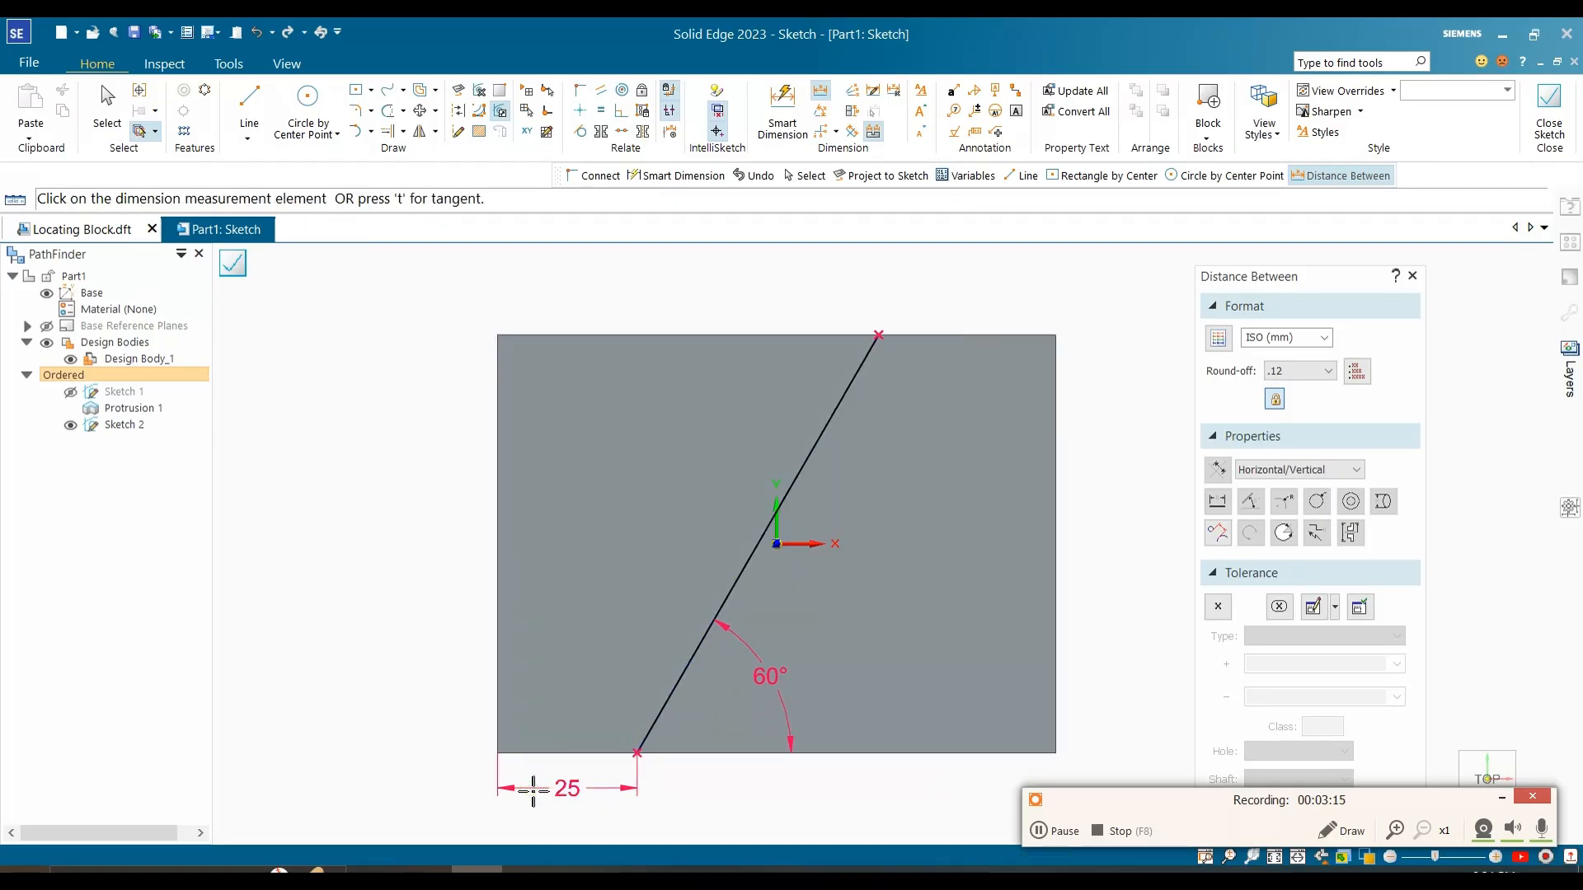
key("Escape")
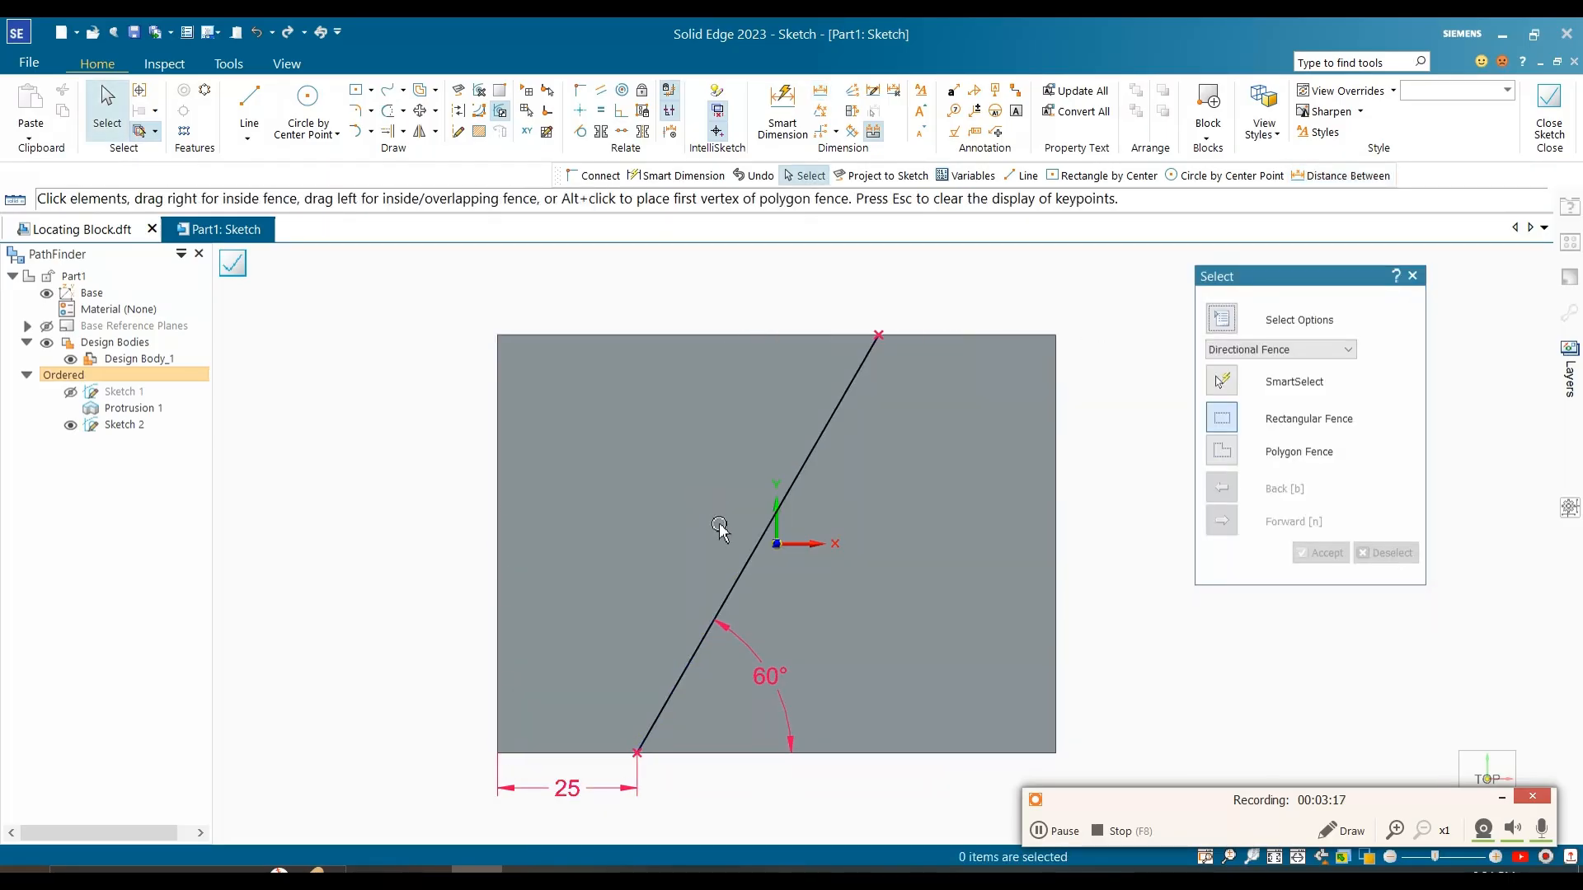
left_click(1549, 116)
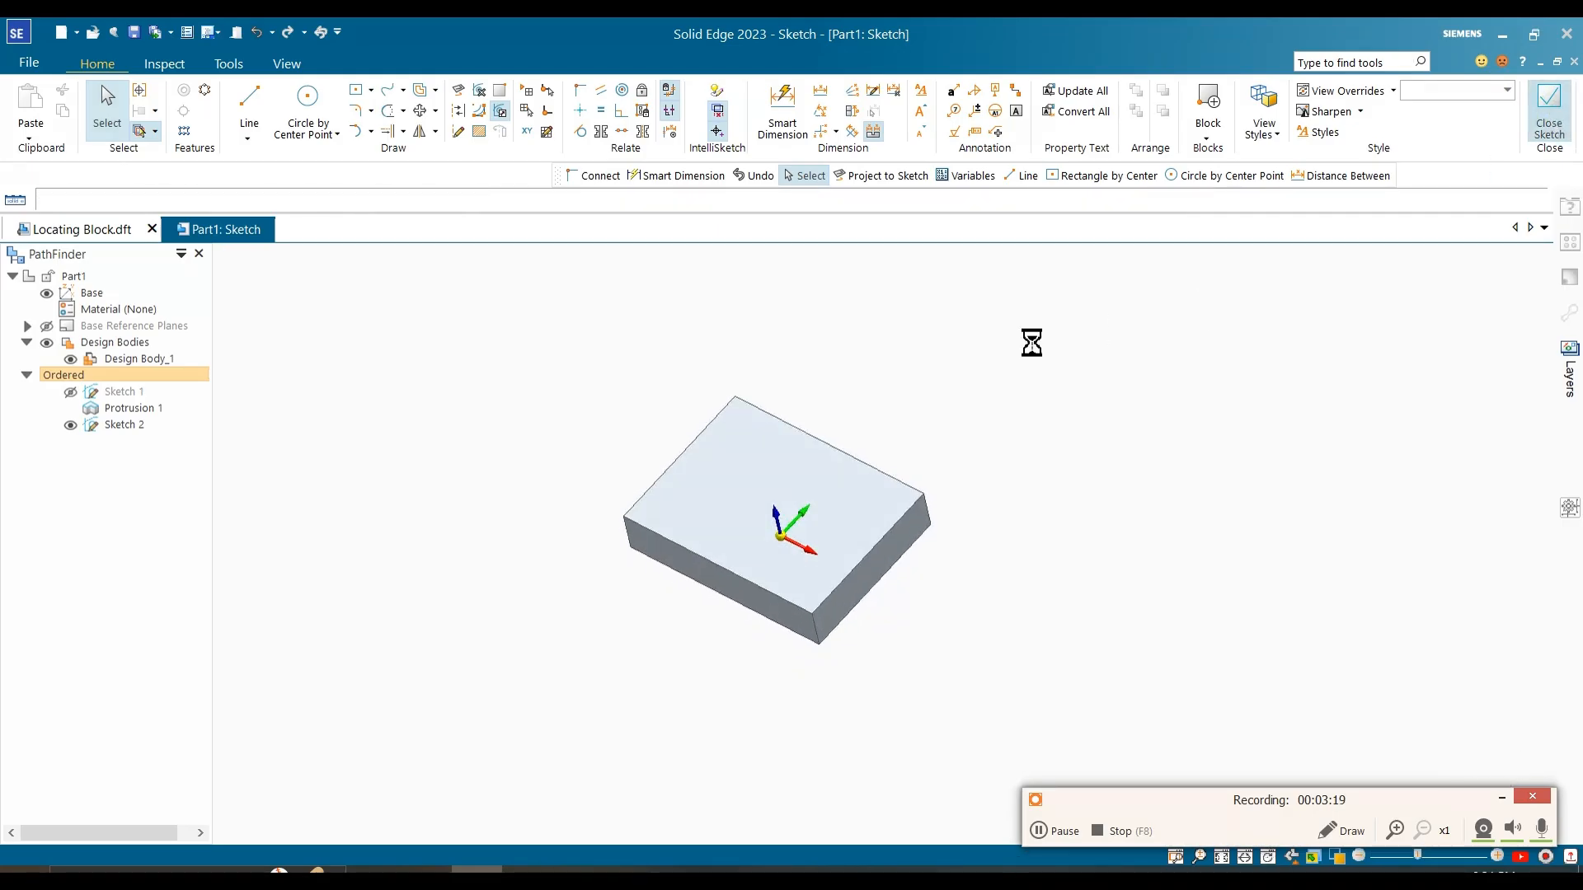
right_click(924, 364)
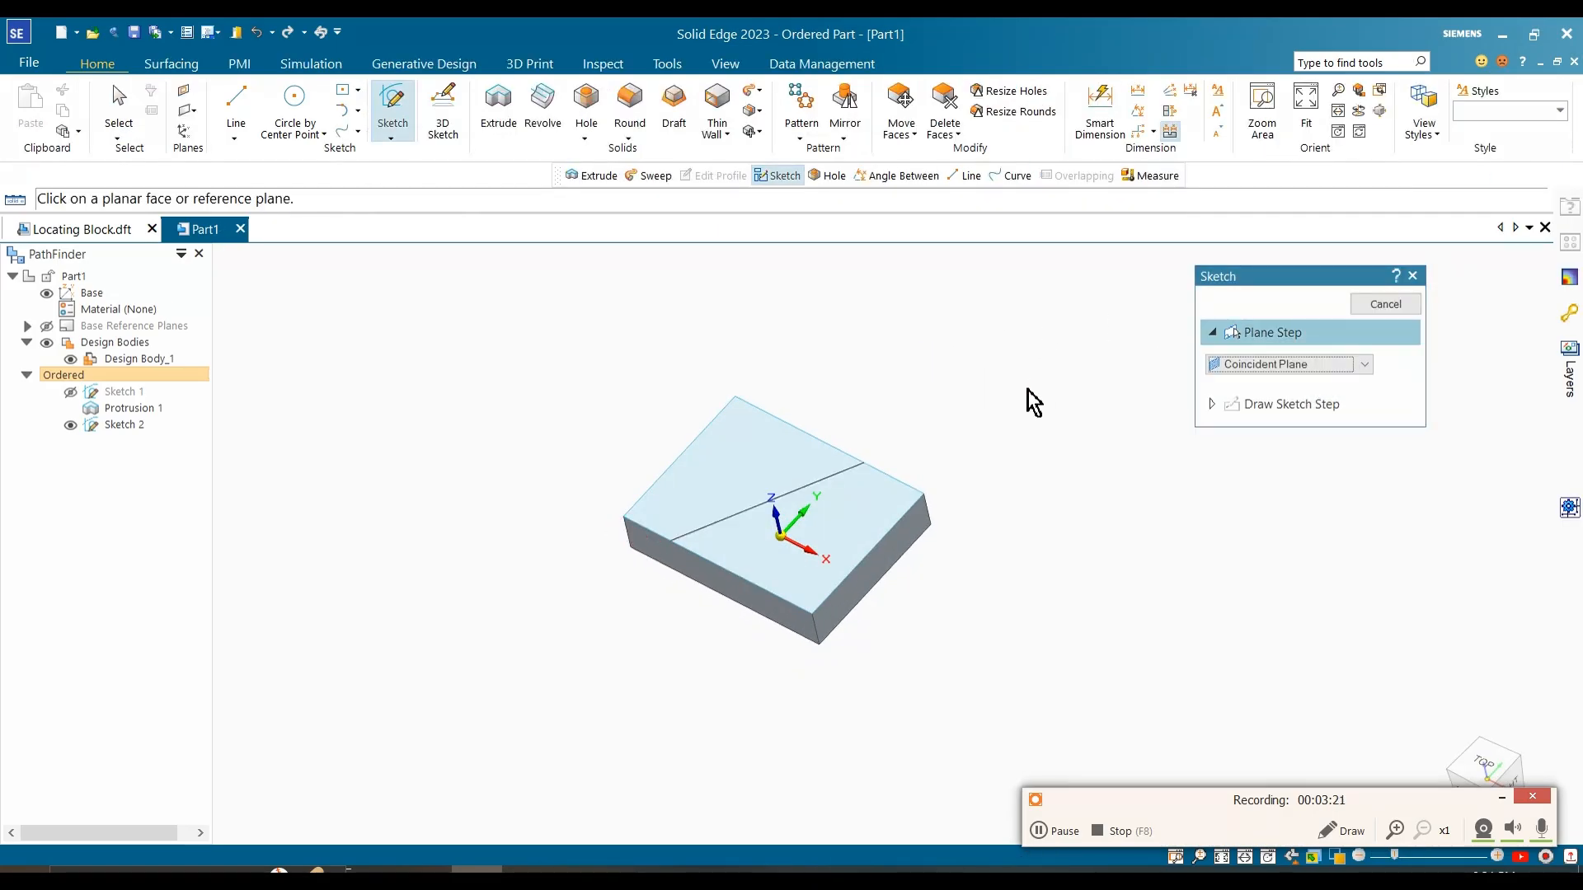
Step: Leave the sketch command and examine the sloped corner cut in the reference image
scroll(1019, 410, "up", 3)
middle_click_drag(969, 438, 970, 432)
key("Escape")
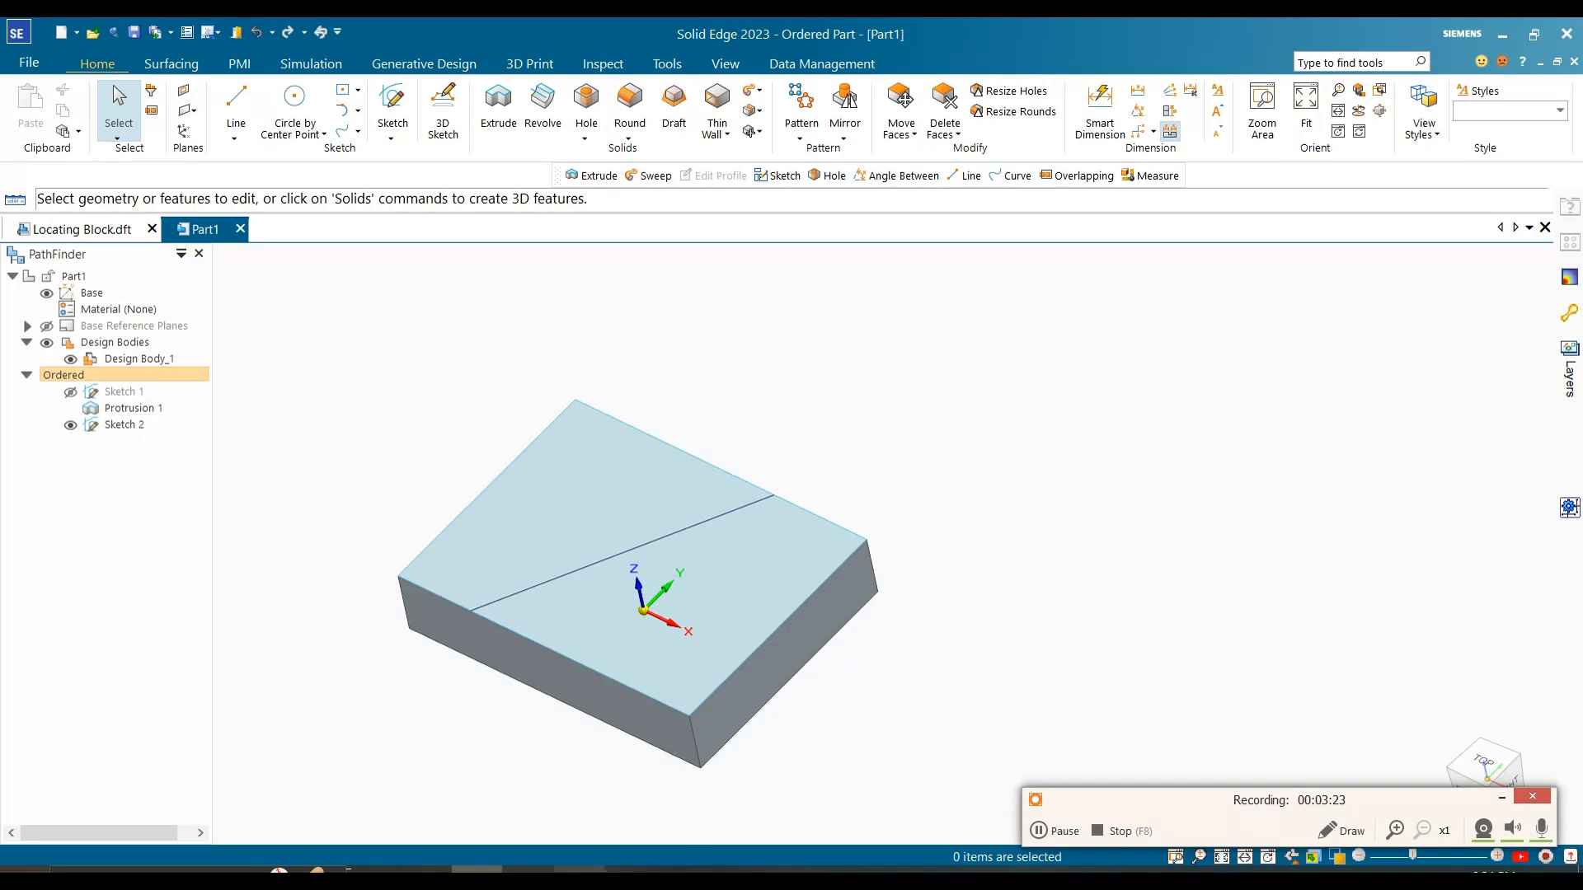
left_click(528, 871)
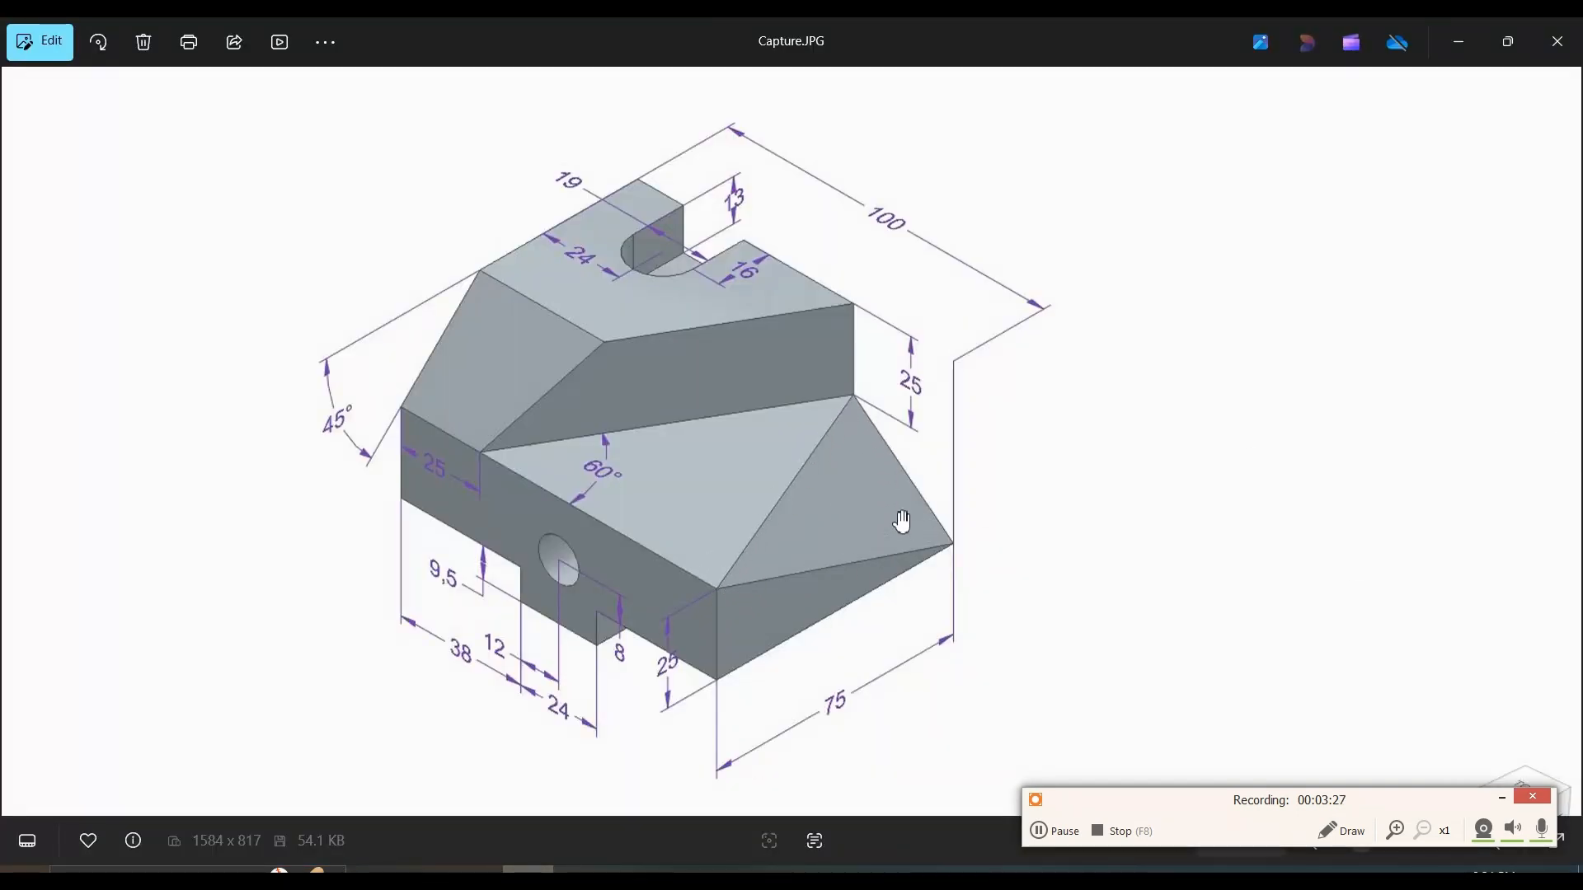
left_click(1457, 43)
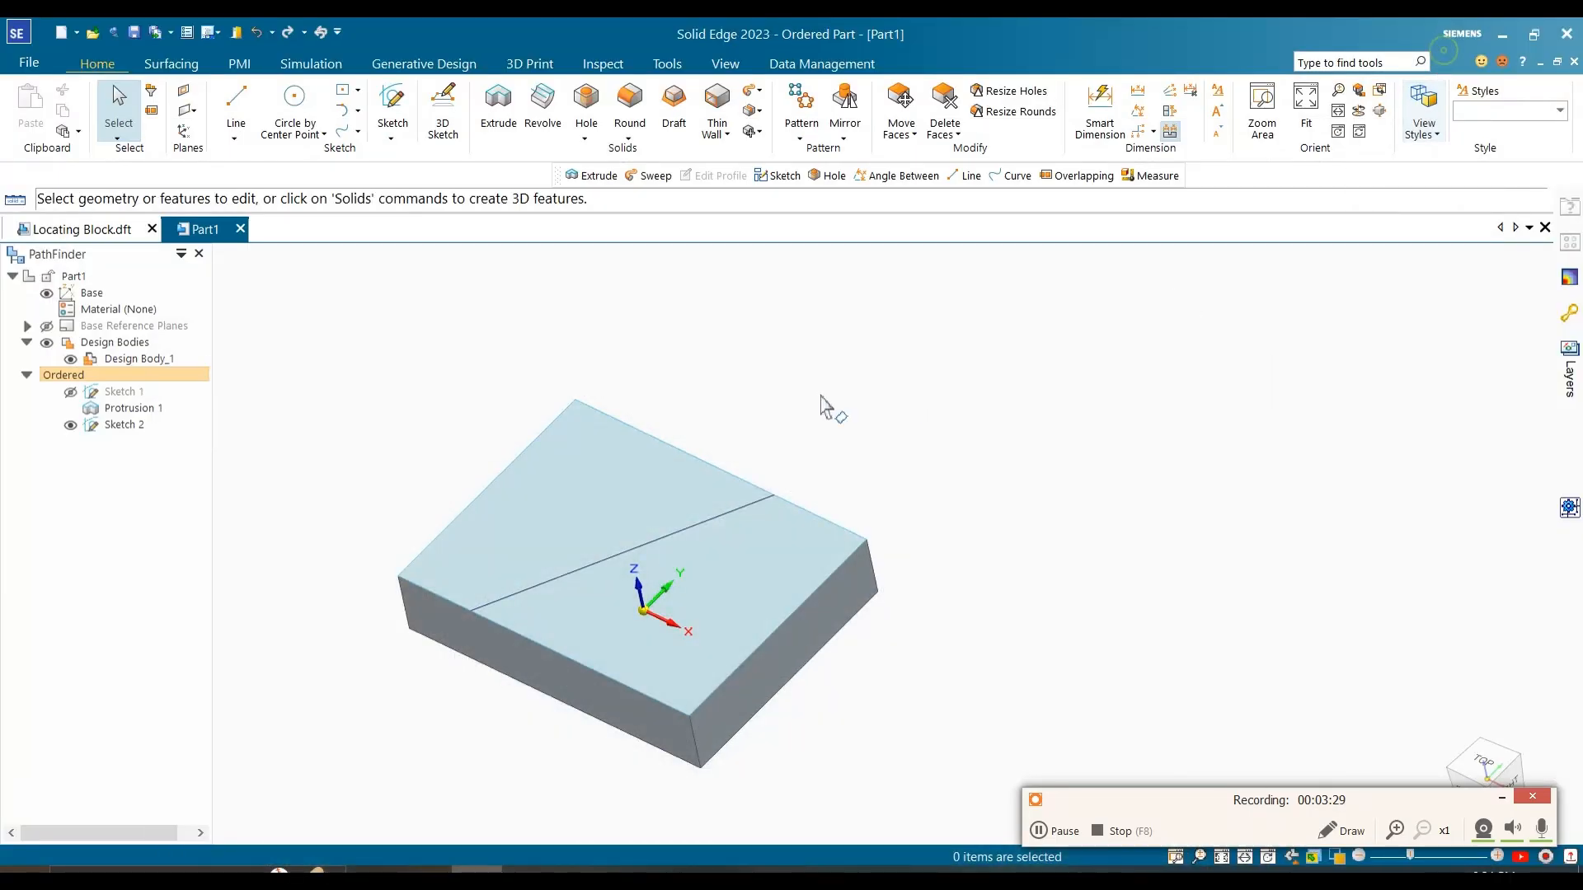
left_click(527, 870)
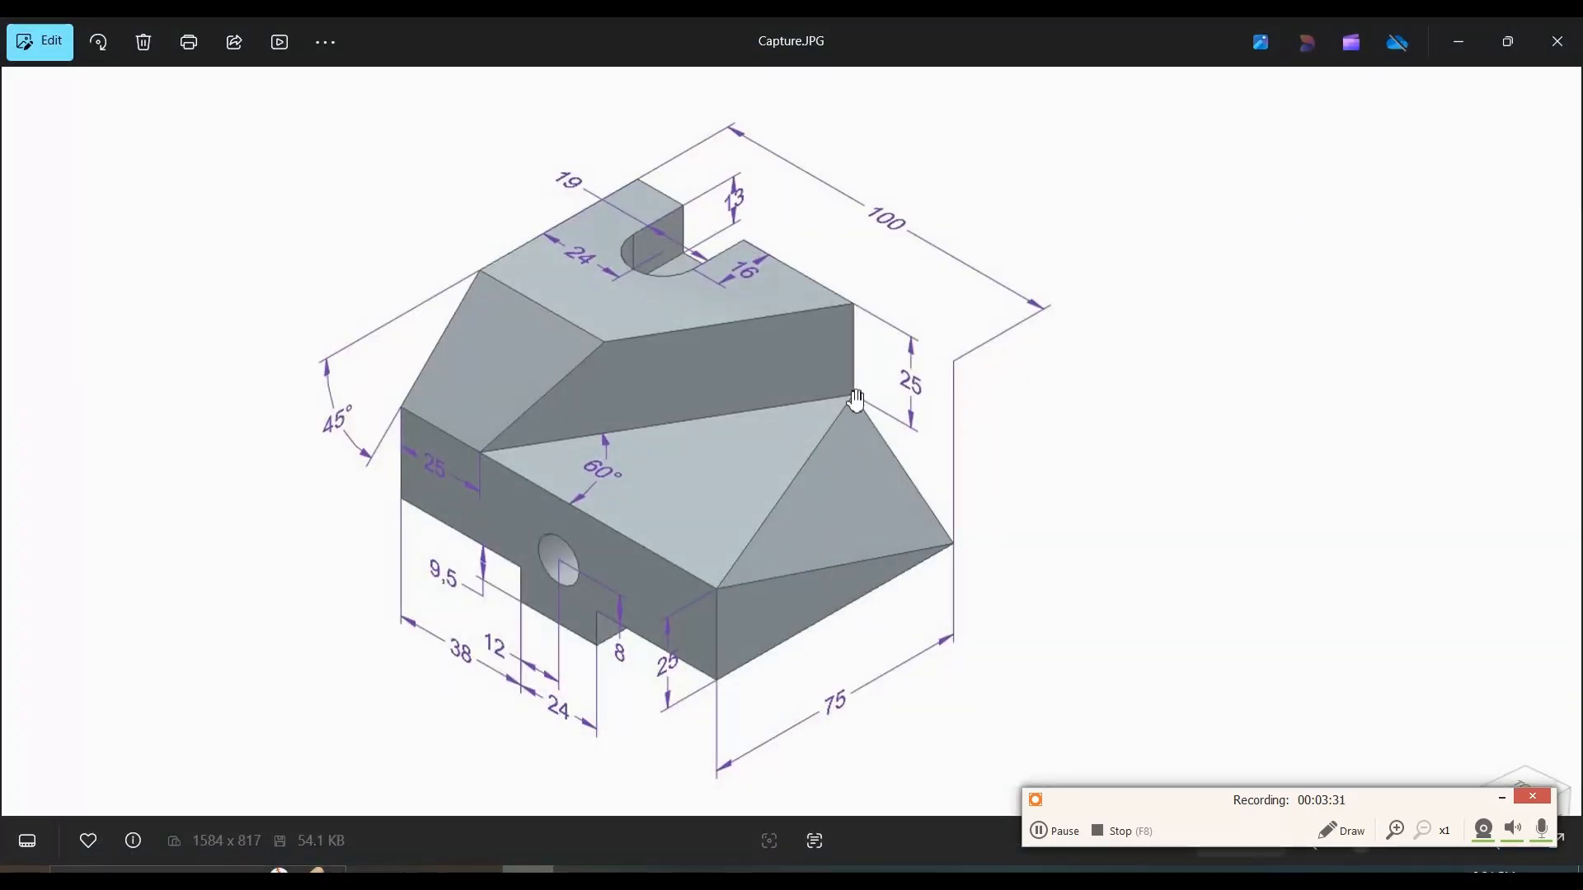
left_click(1460, 42)
Step: Create a reference plane through the block's top front-right corner, the slanted line's back endpoint and the bottom back-right corner
left_click(196, 112)
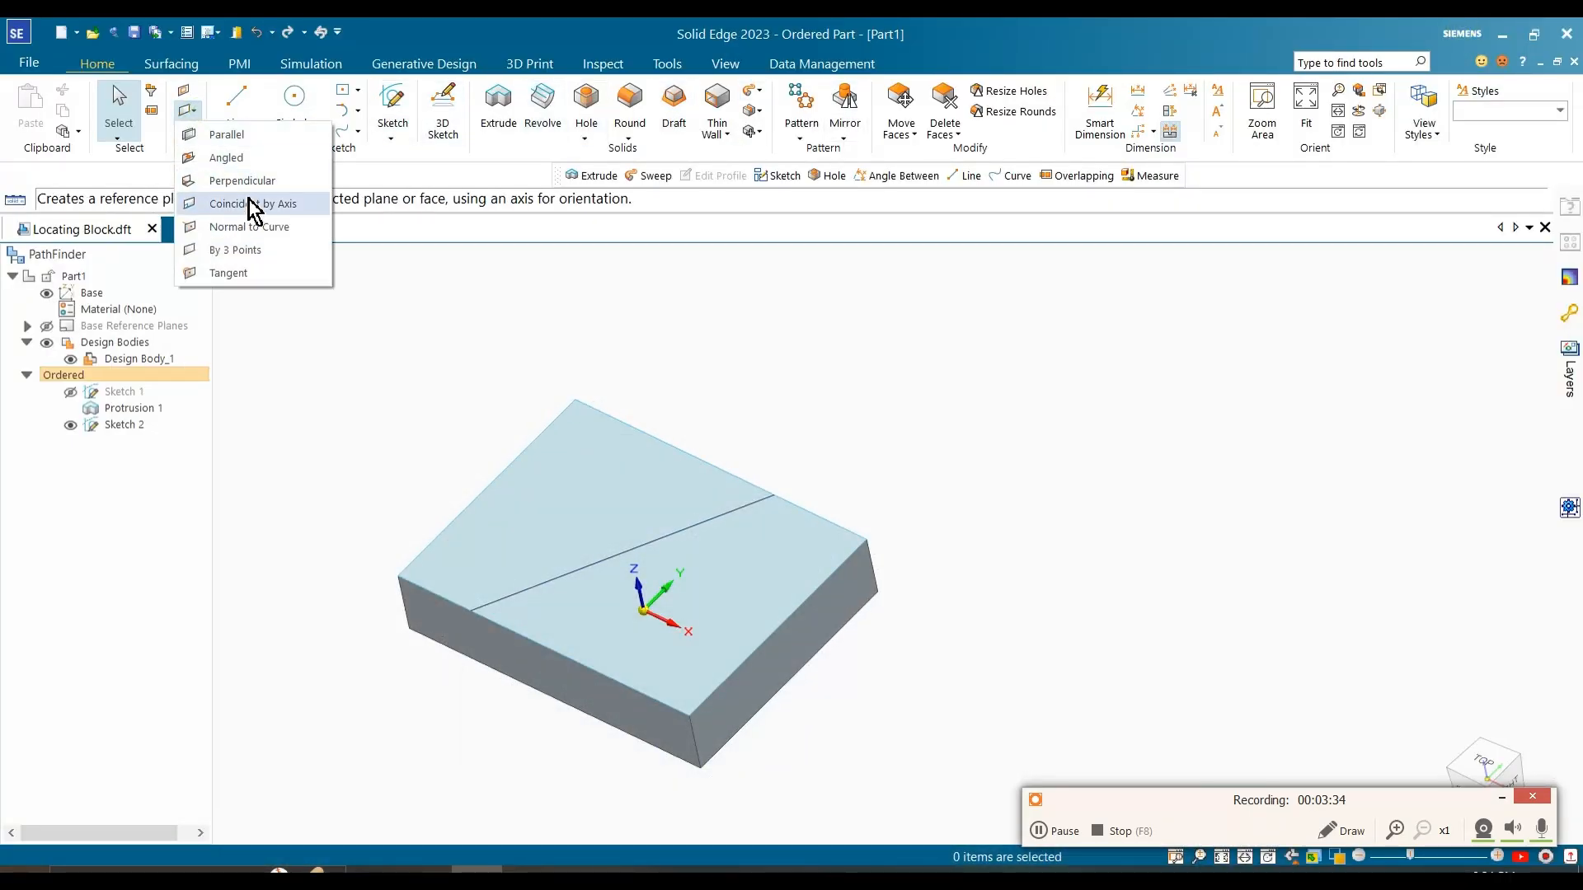
left_click(247, 250)
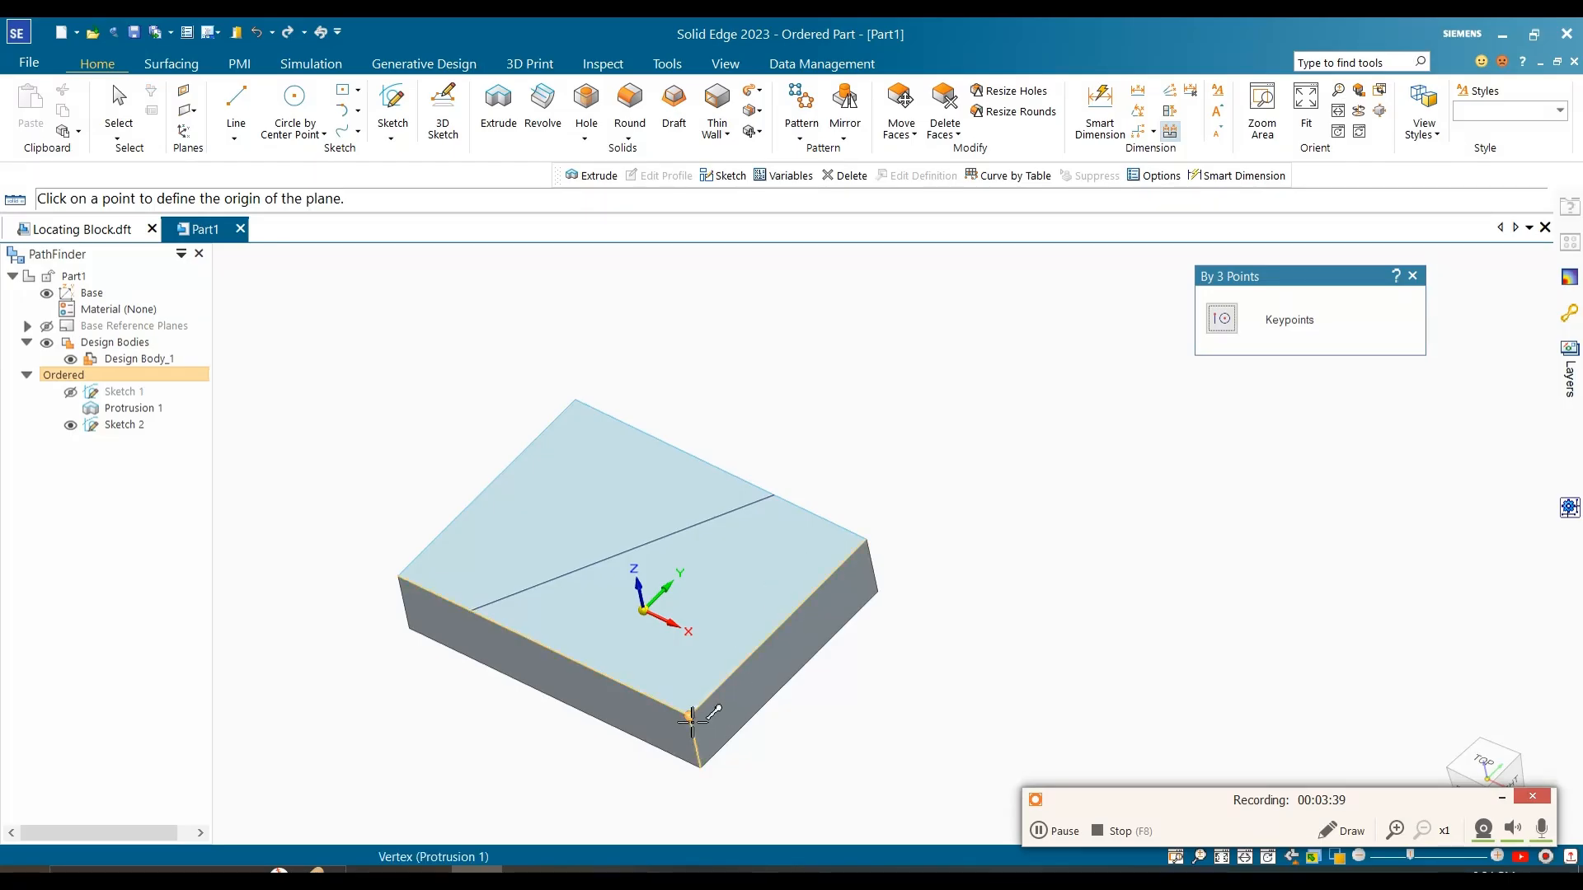
left_click(690, 715)
left_click(775, 496)
left_click(879, 591)
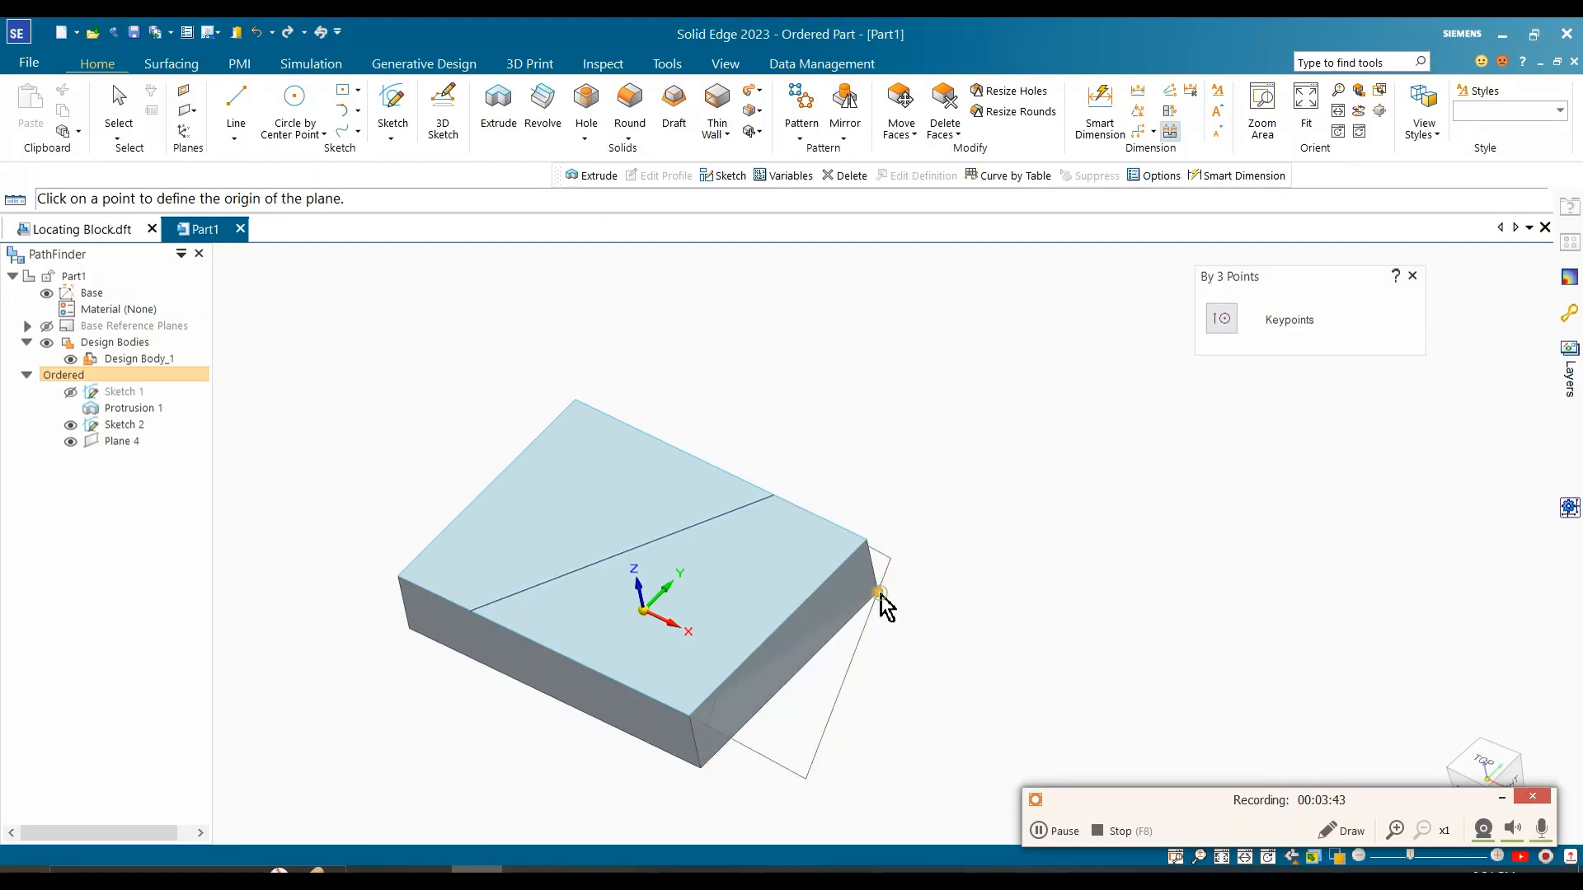
key("Escape")
Step: Subtract the block's back-right corner using the three-point plane as the tool, with the removal direction flipped toward that corner
middle_click_drag(836, 650, 879, 519)
scroll(878, 544, "up", 5)
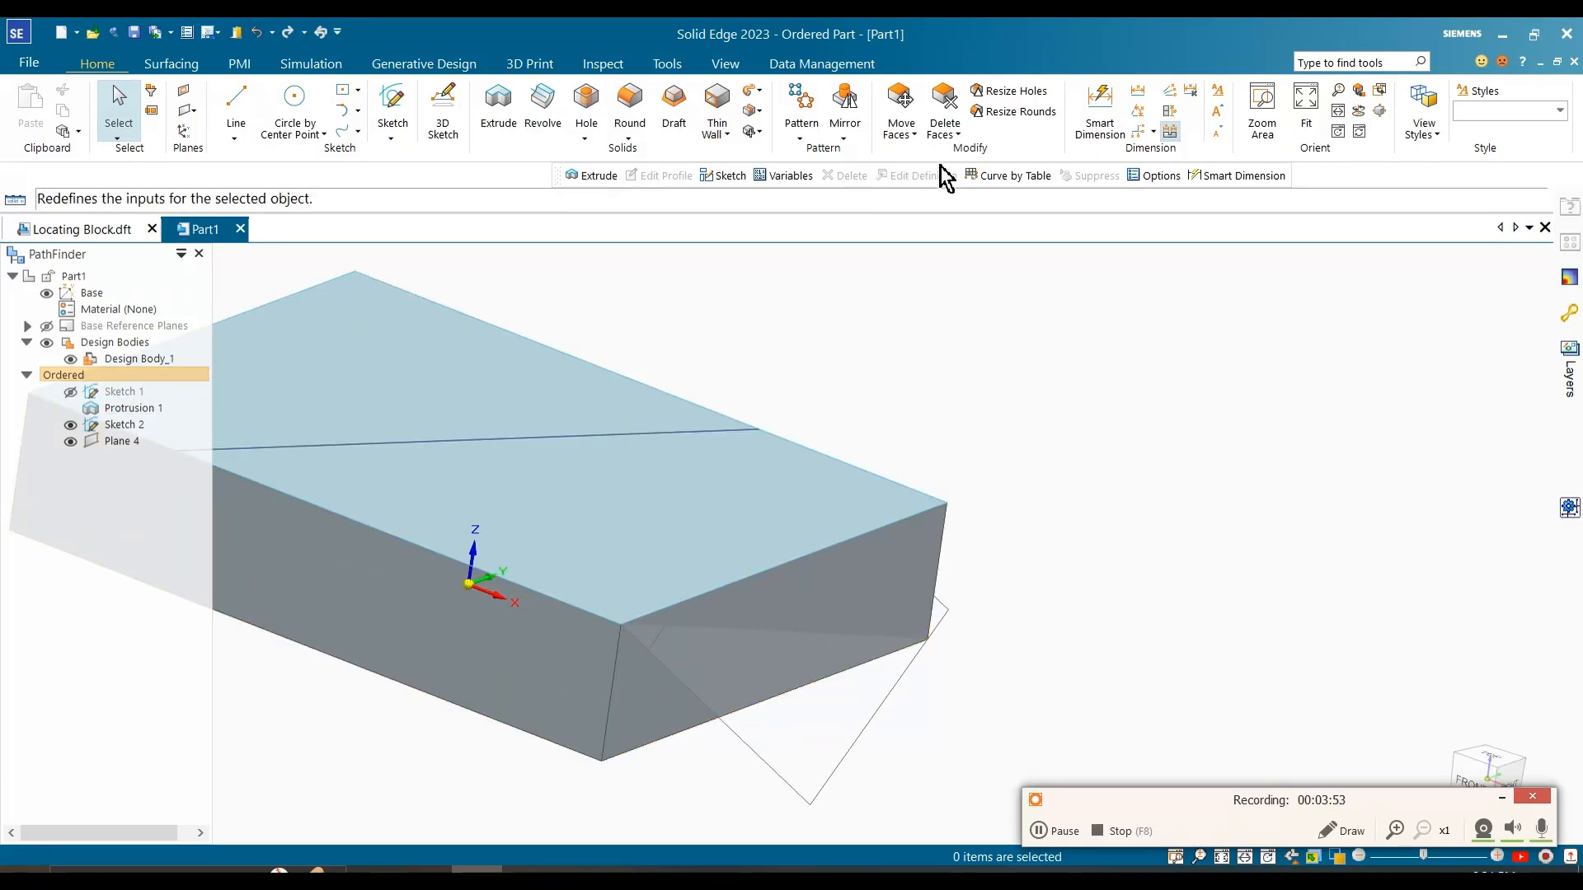
left_click(752, 133)
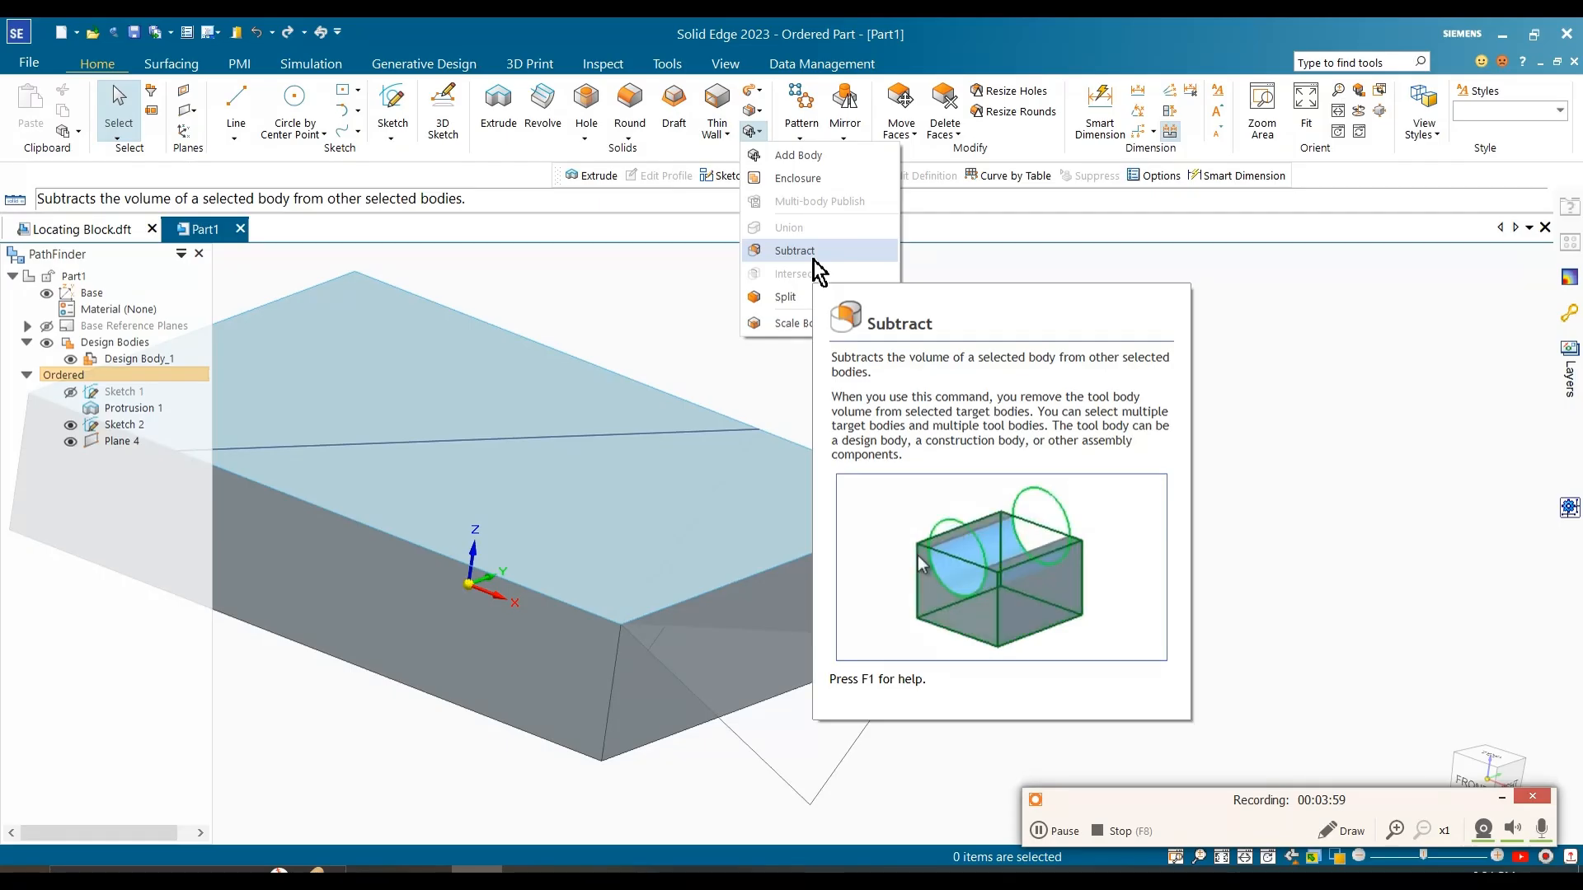
left_click(816, 268)
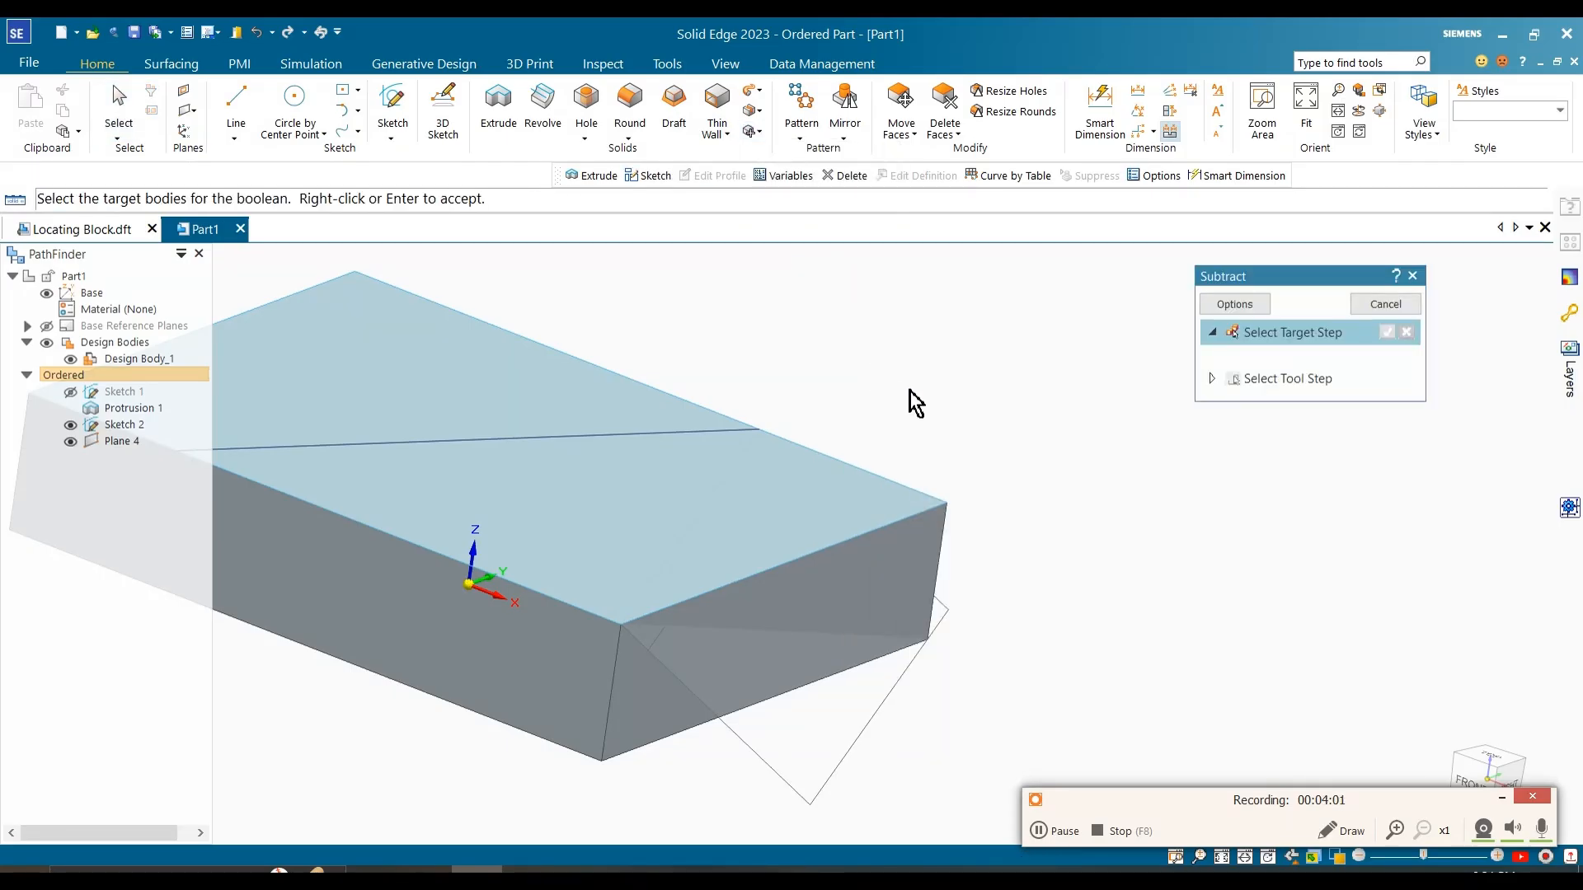
scroll(968, 443, "down", 2)
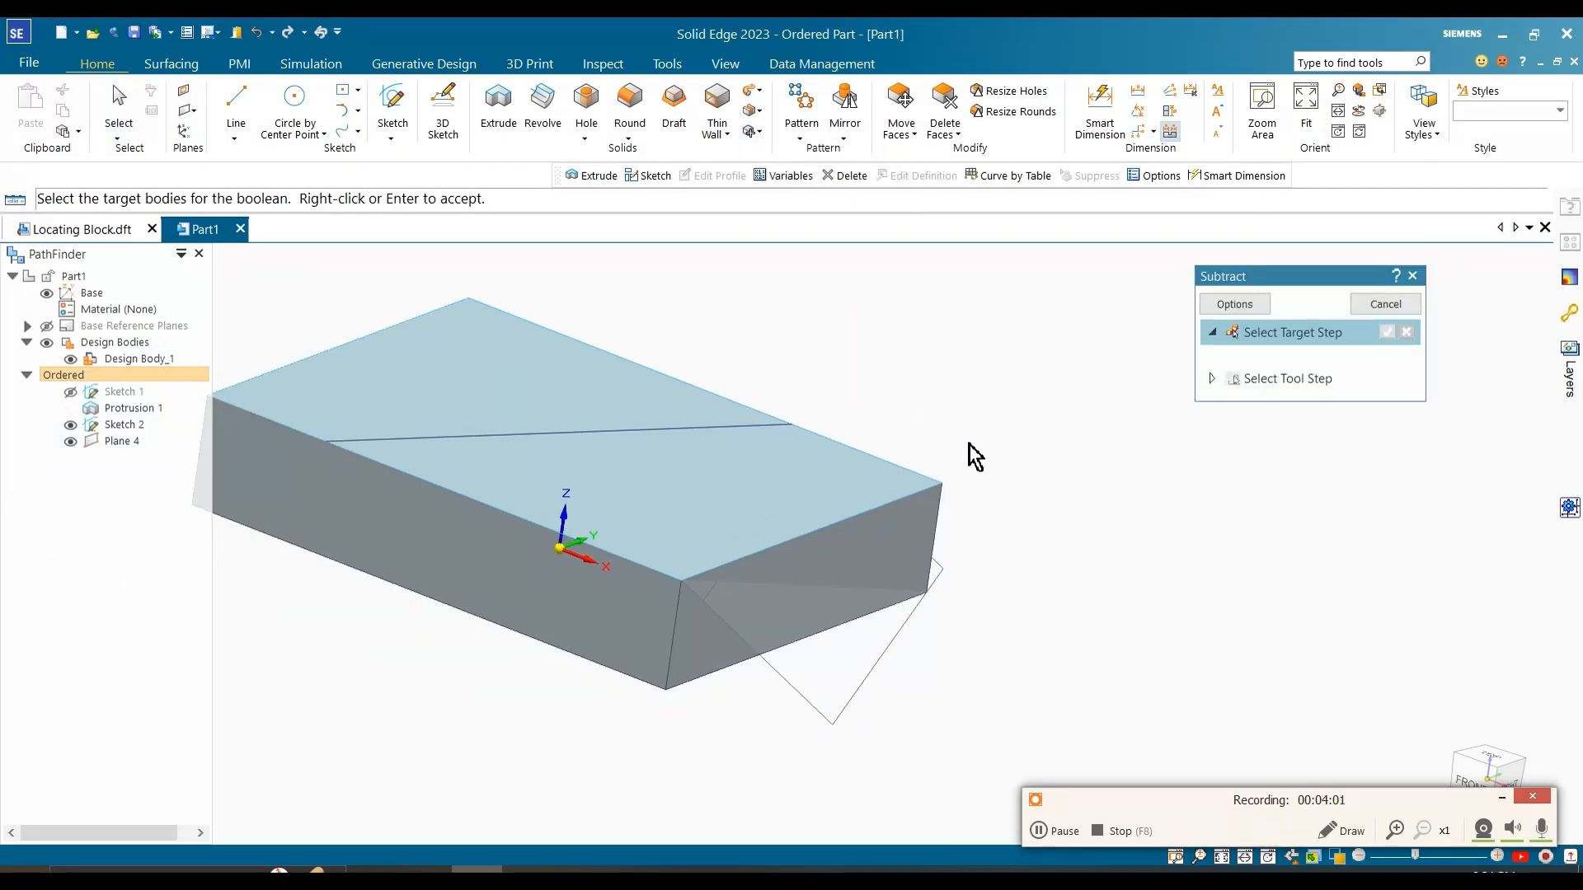
left_click(574, 601)
right_click(620, 746)
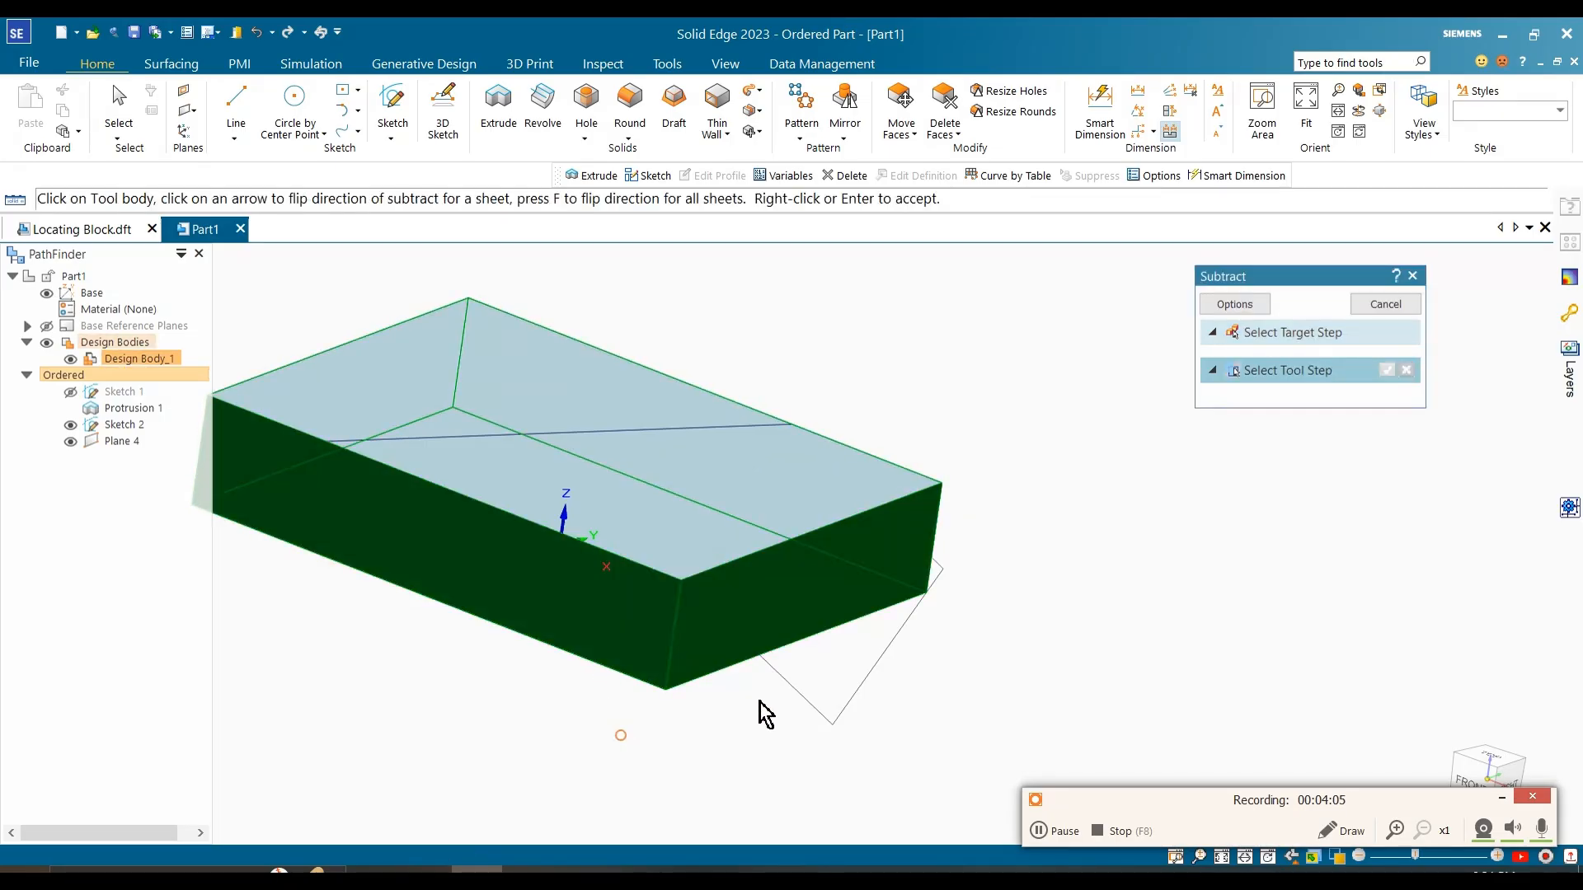
left_click(838, 707)
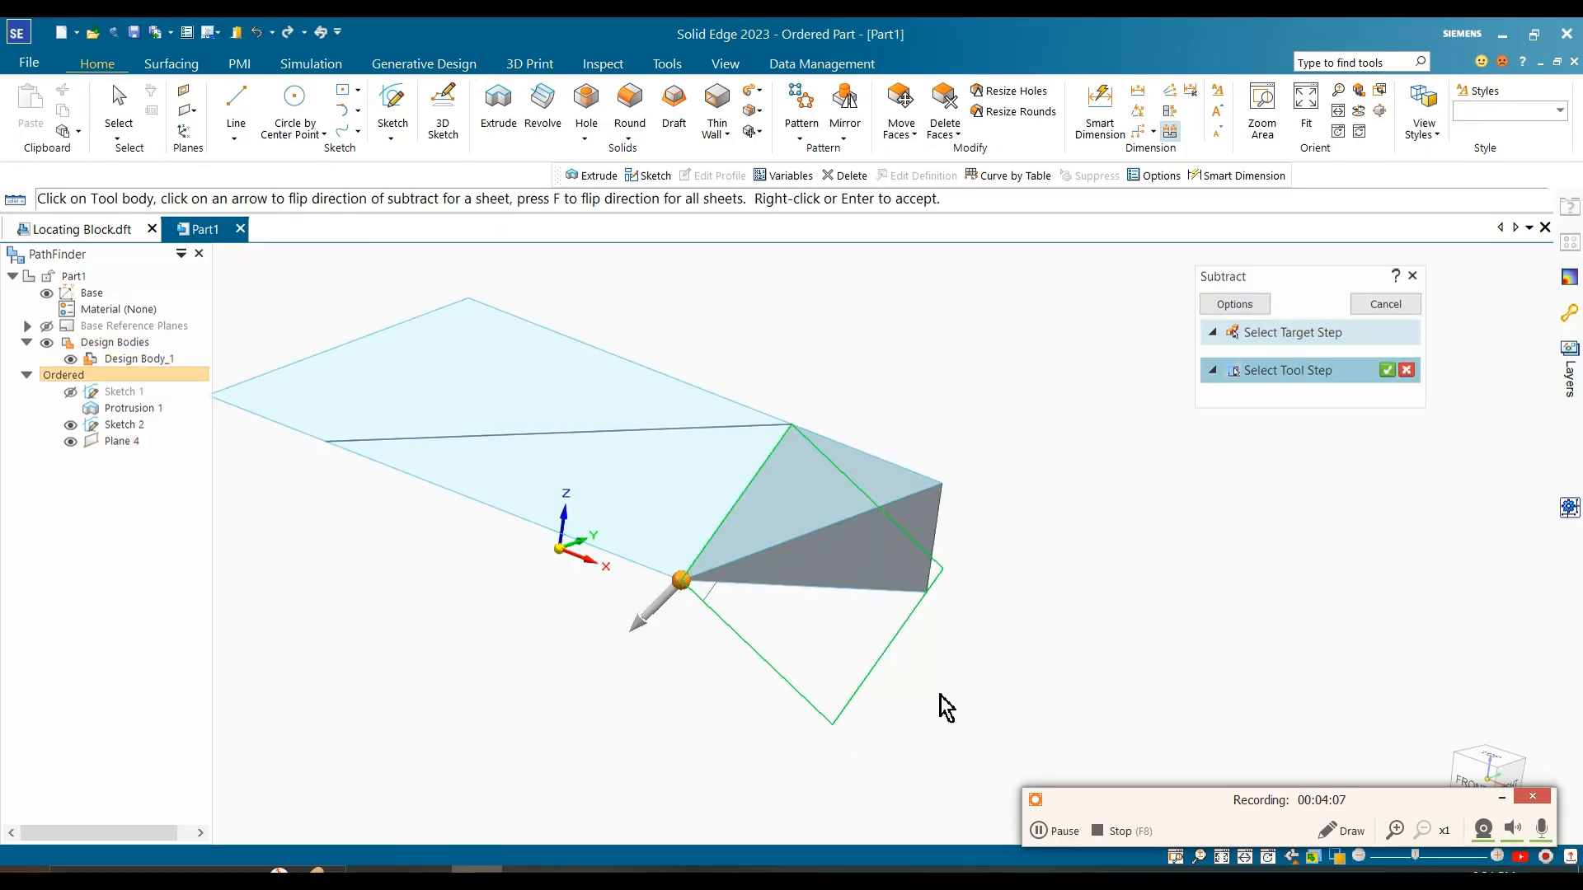
left_click(661, 606)
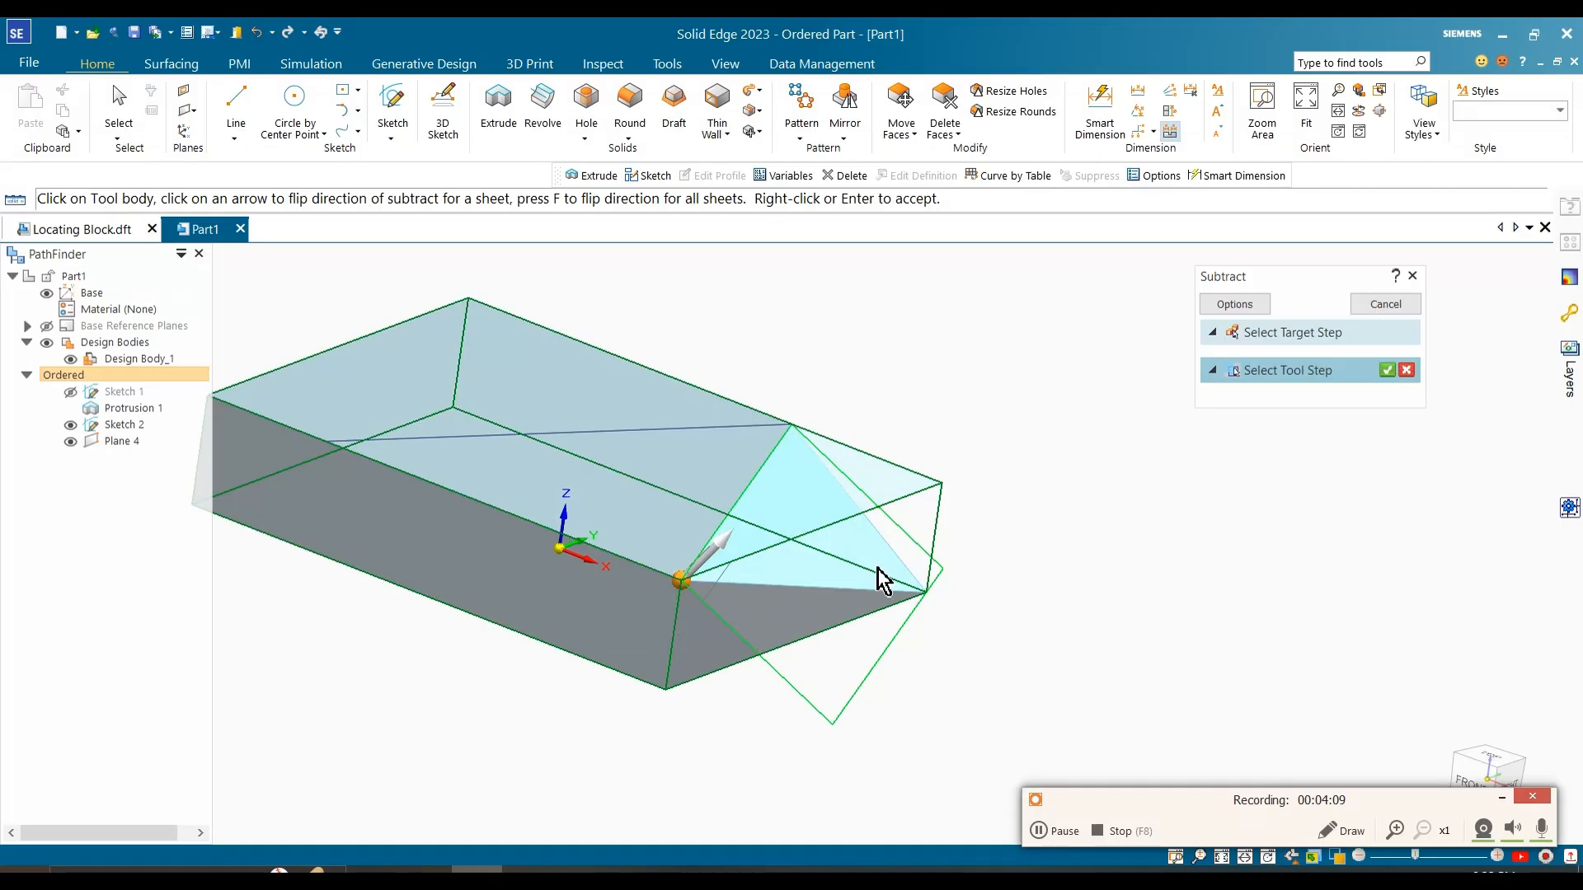
right_click(1018, 445)
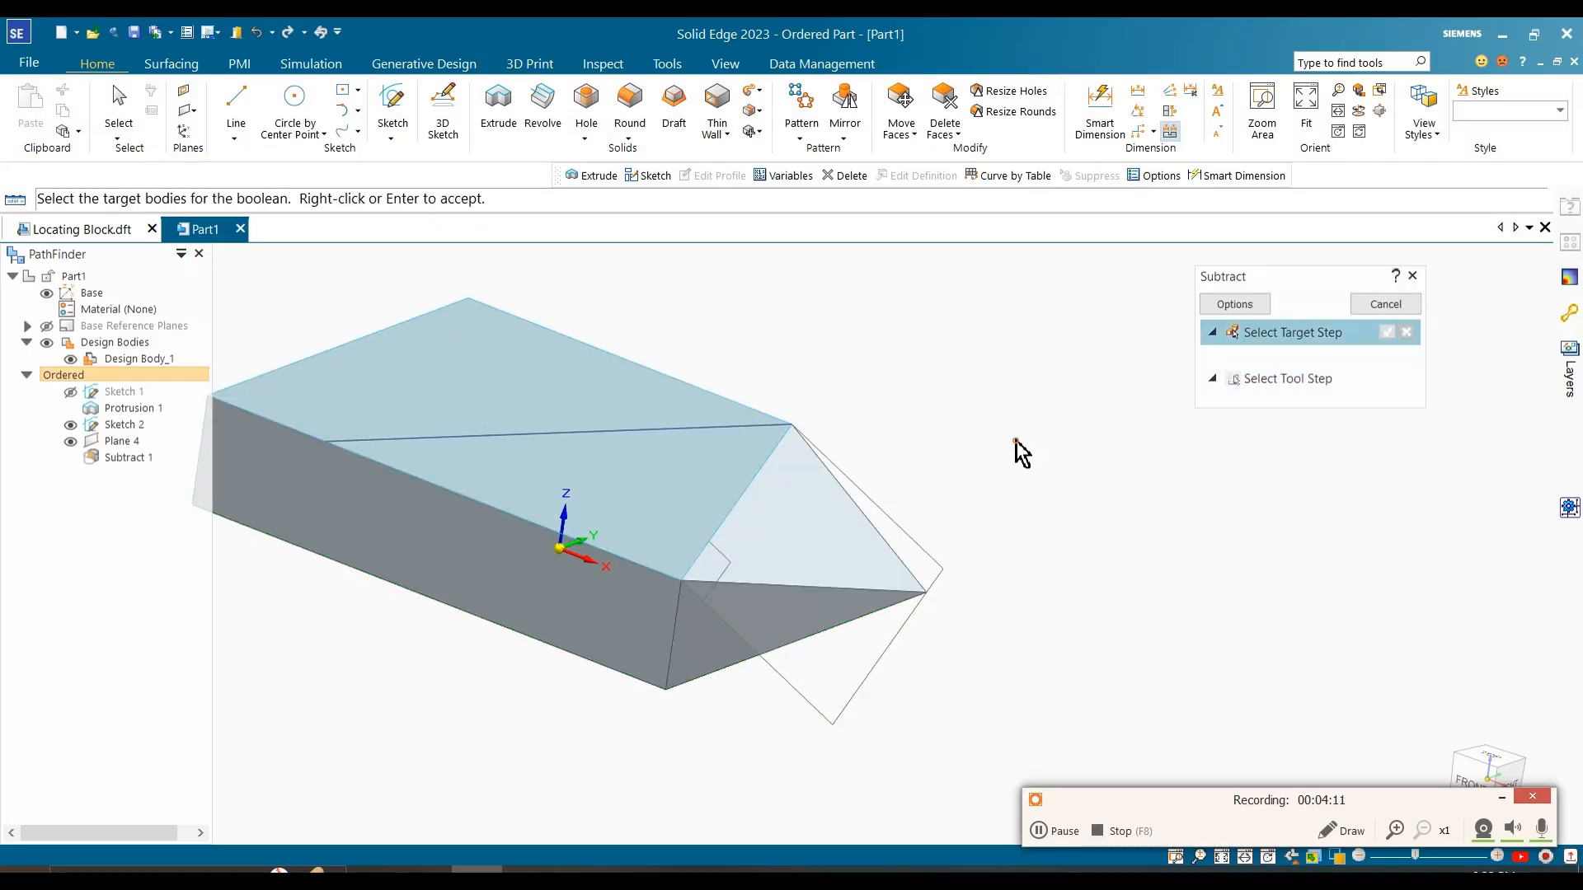
key("Escape")
Step: Hide the three-point reference plane
middle_click_drag(890, 473, 836, 552)
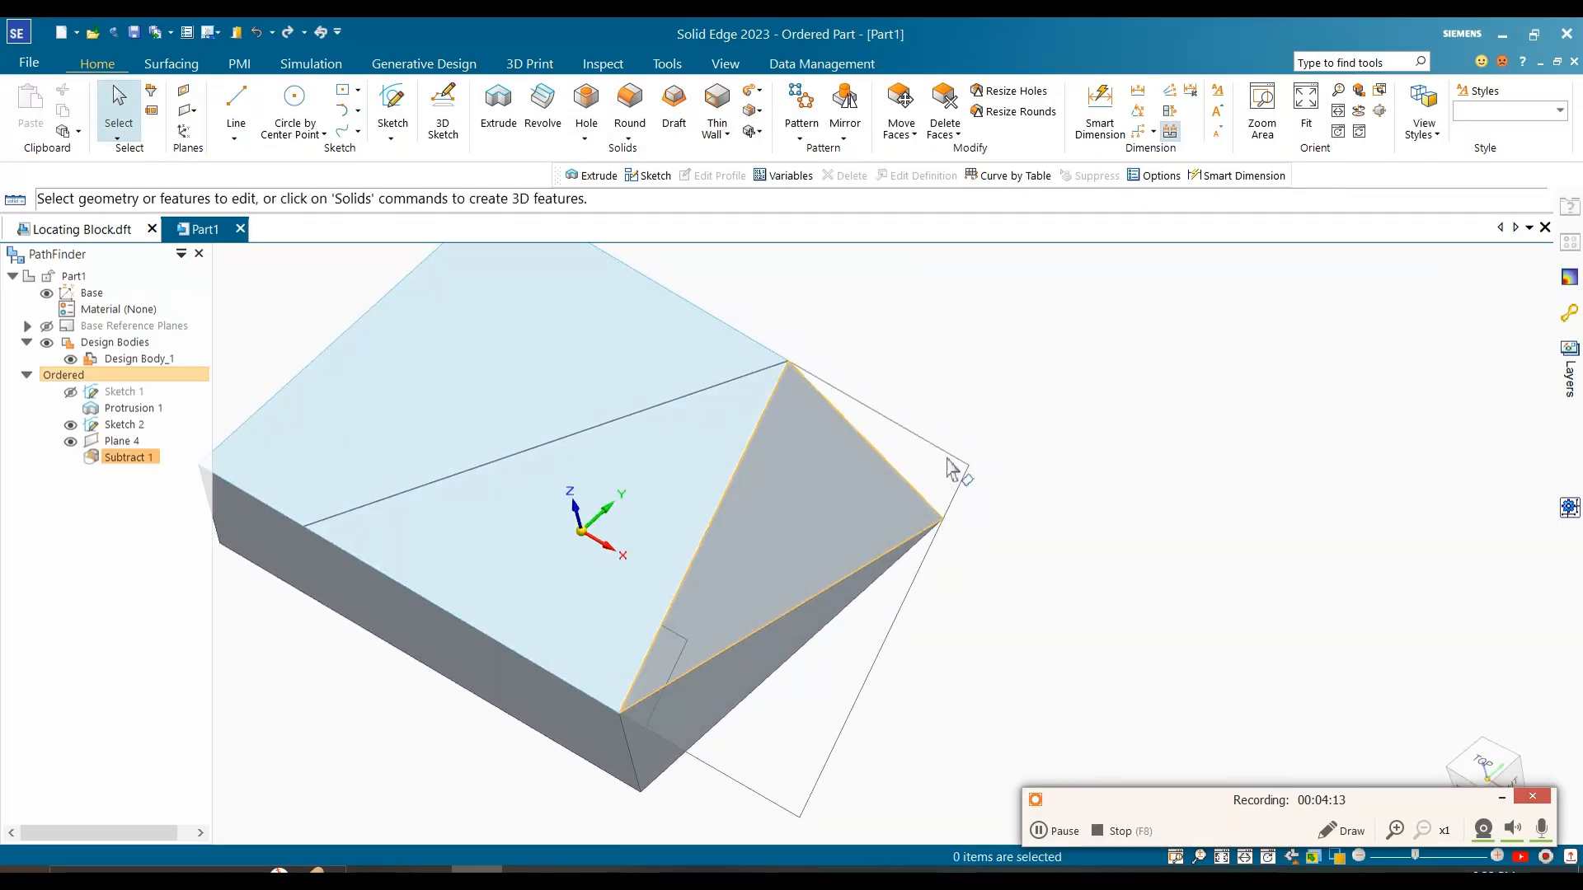
scroll(1000, 439, "down", 2)
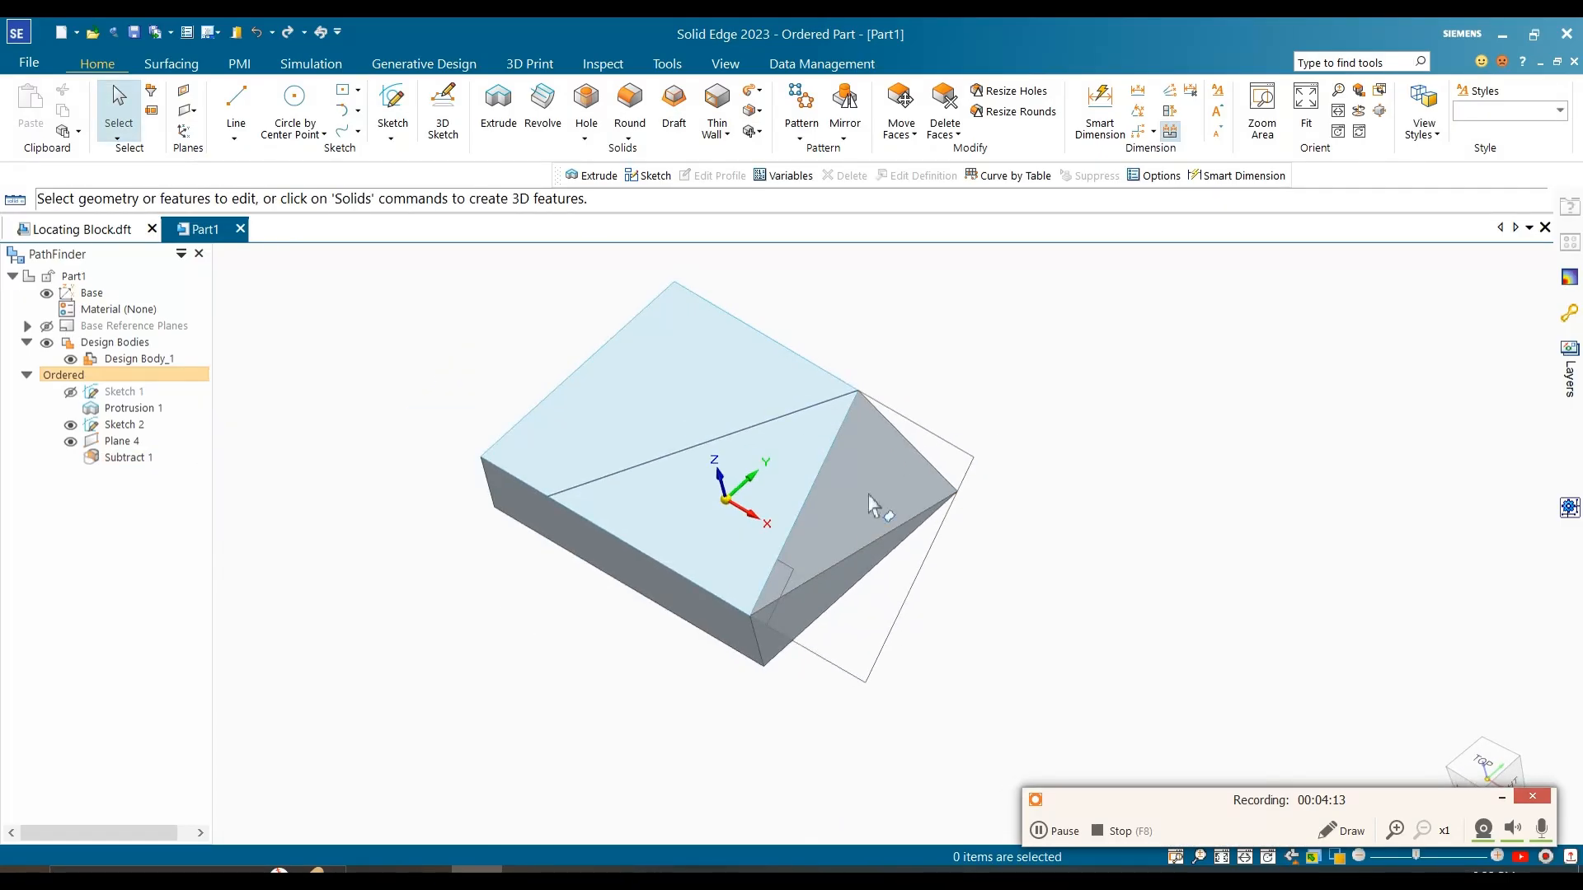
left_click(71, 442)
middle_click_drag(434, 564, 513, 504)
Step: Consult the reference image, then extrude the top-face region to the left of the slanted line upward by 25 mm as a one-sided finite protrusion
left_click(528, 869)
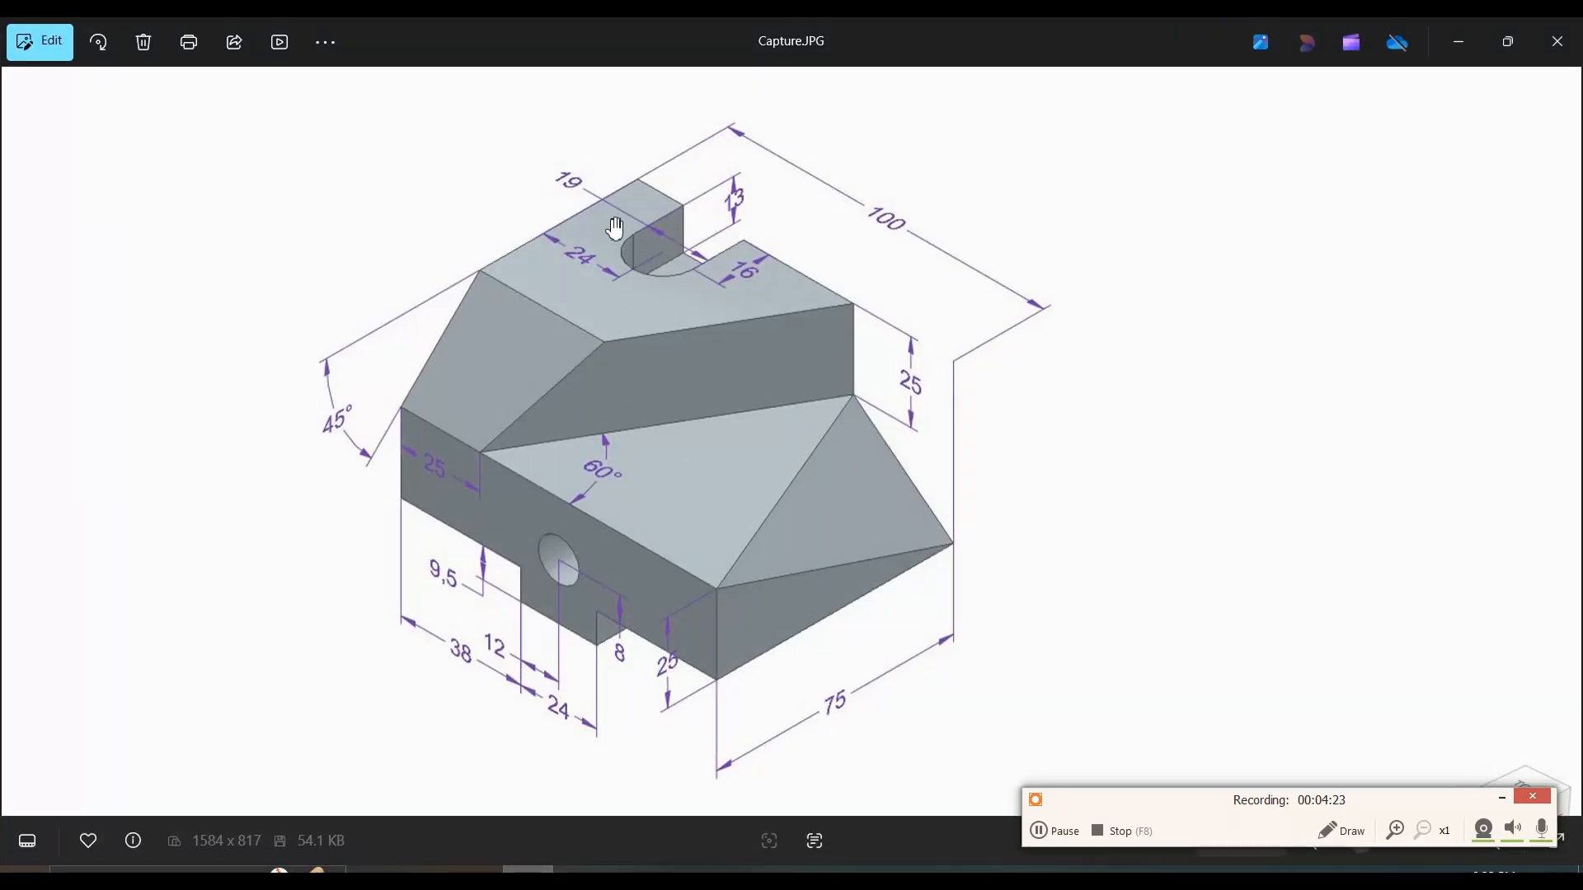
left_click(1458, 42)
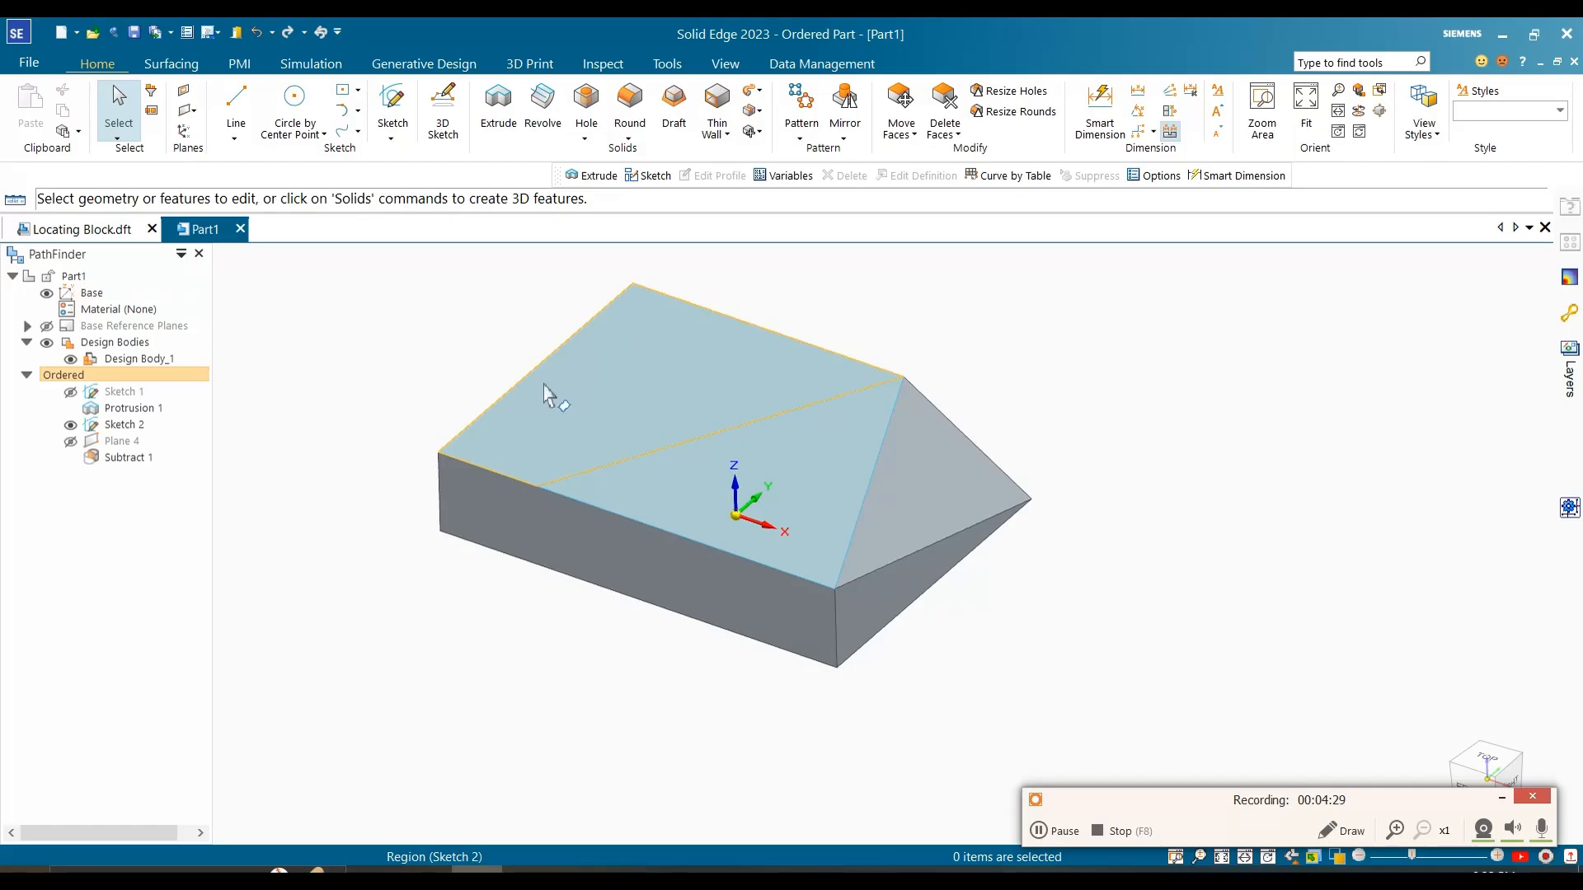
left_click(498, 107)
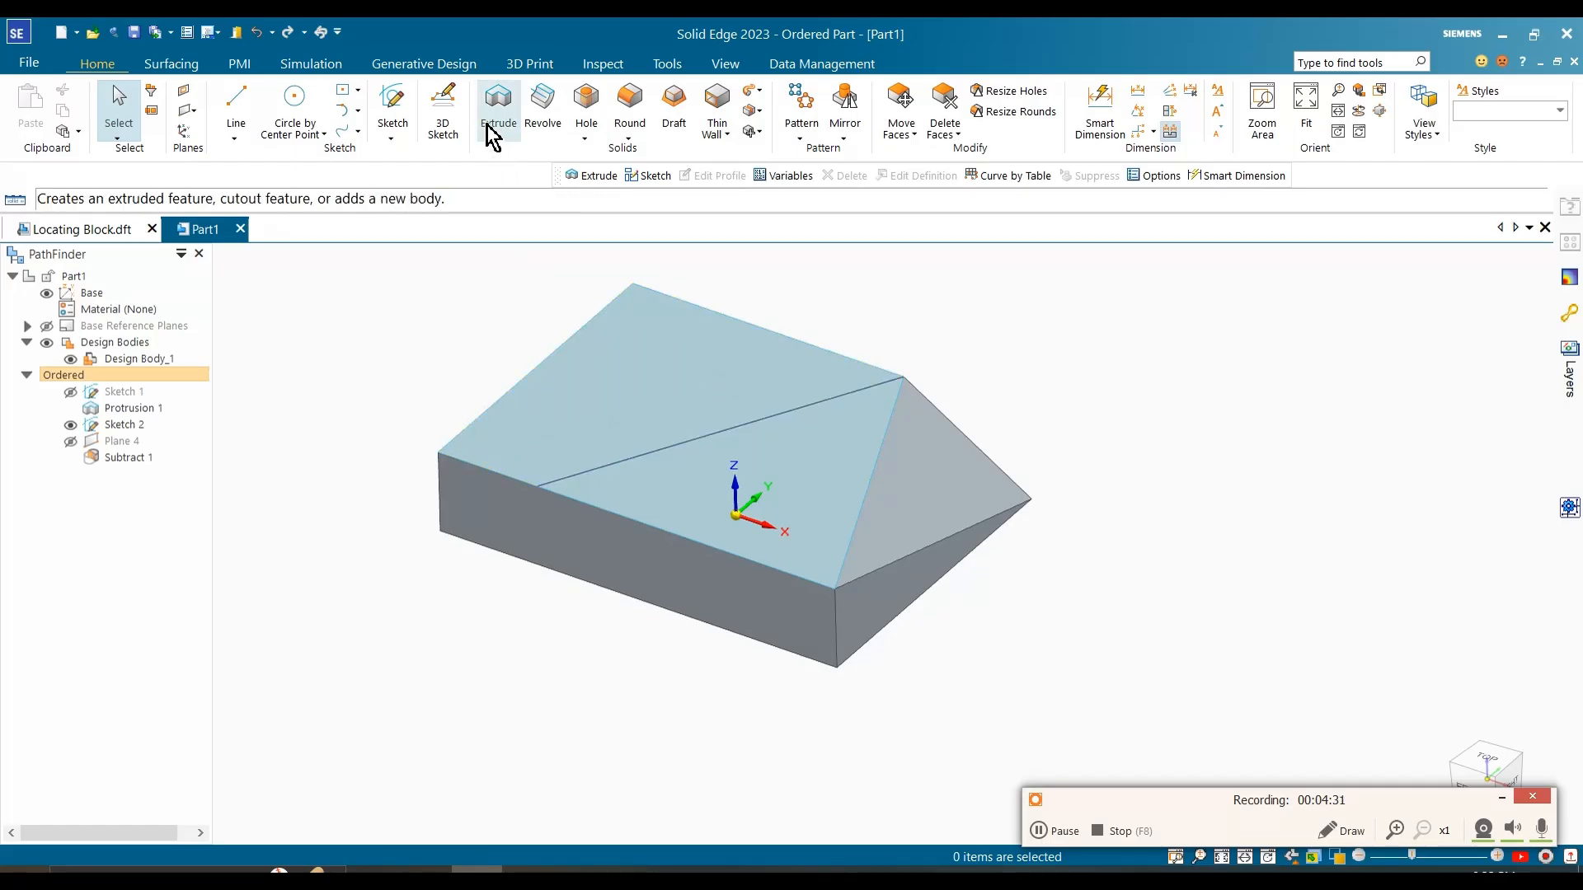
left_click(629, 415)
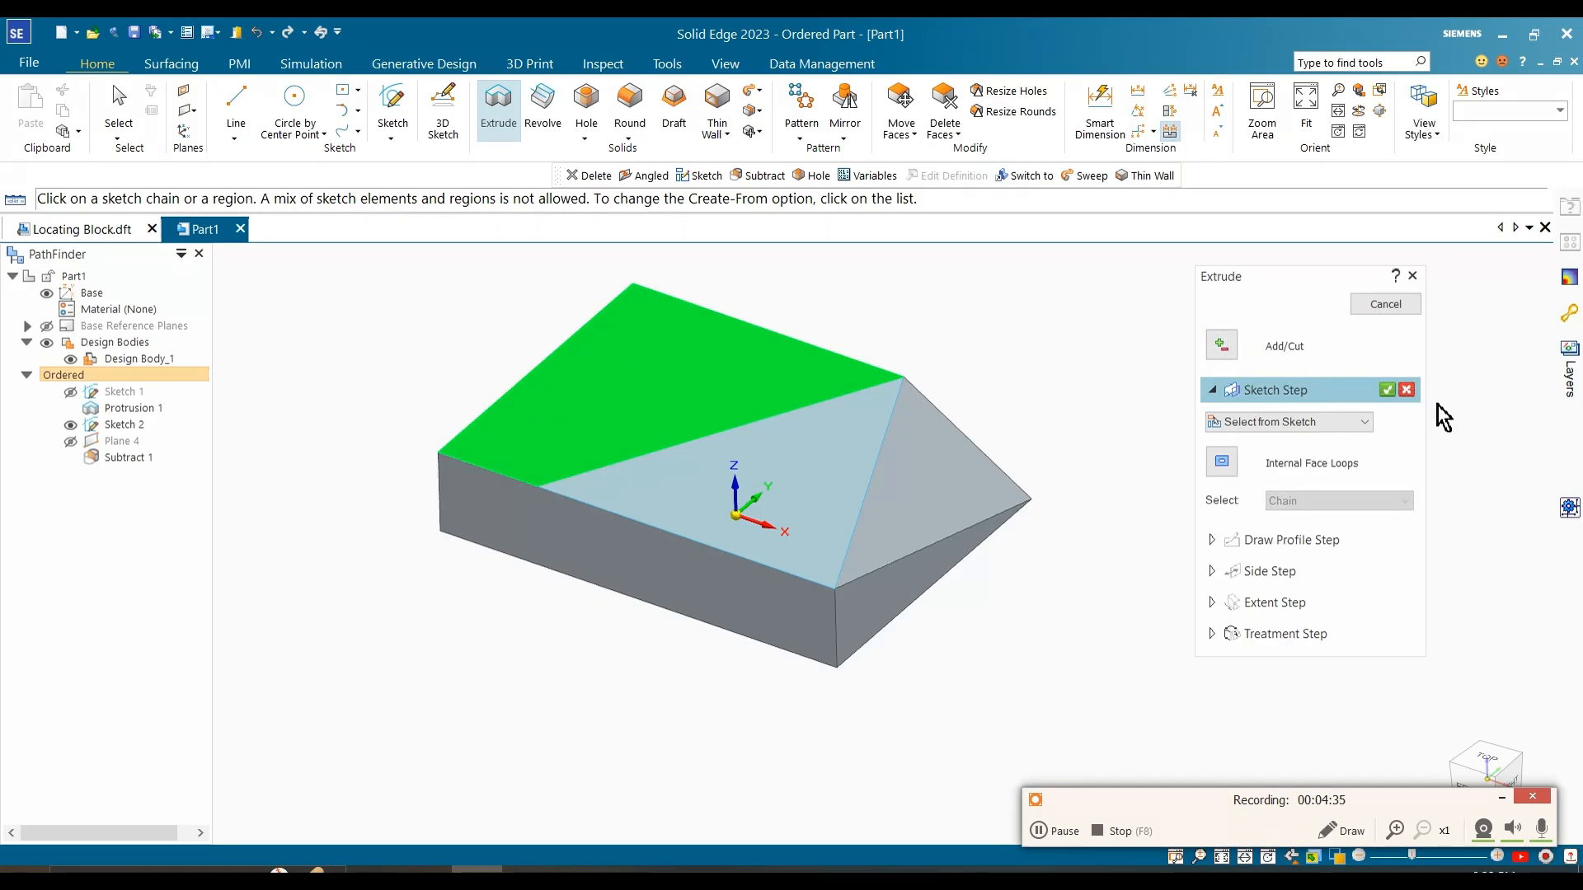
left_click(1388, 390)
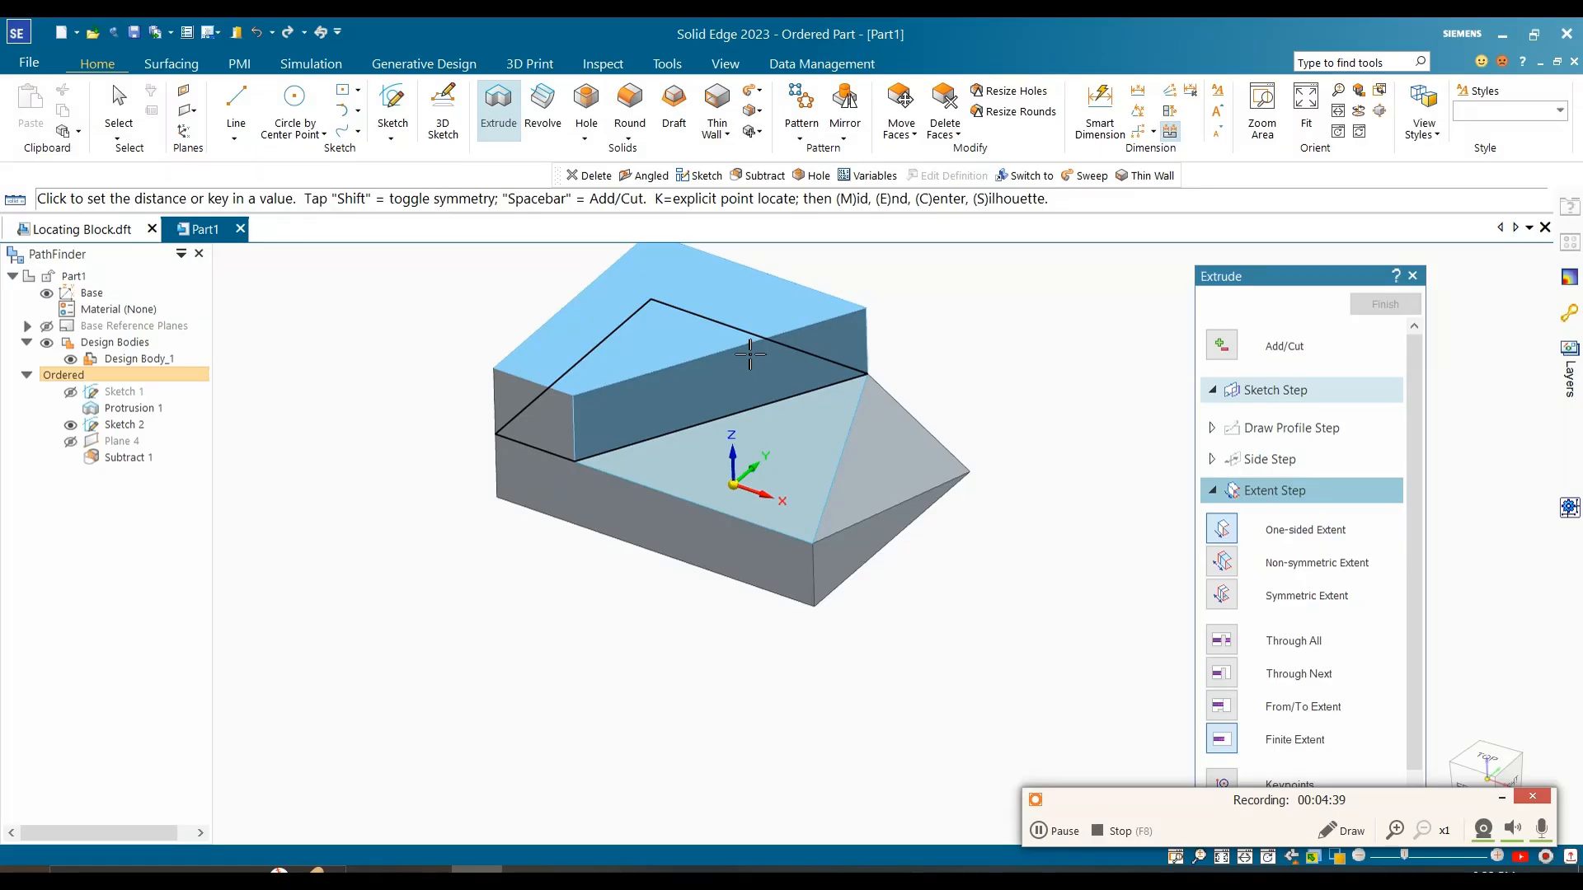
left_click_drag(1304, 280, 1201, 94)
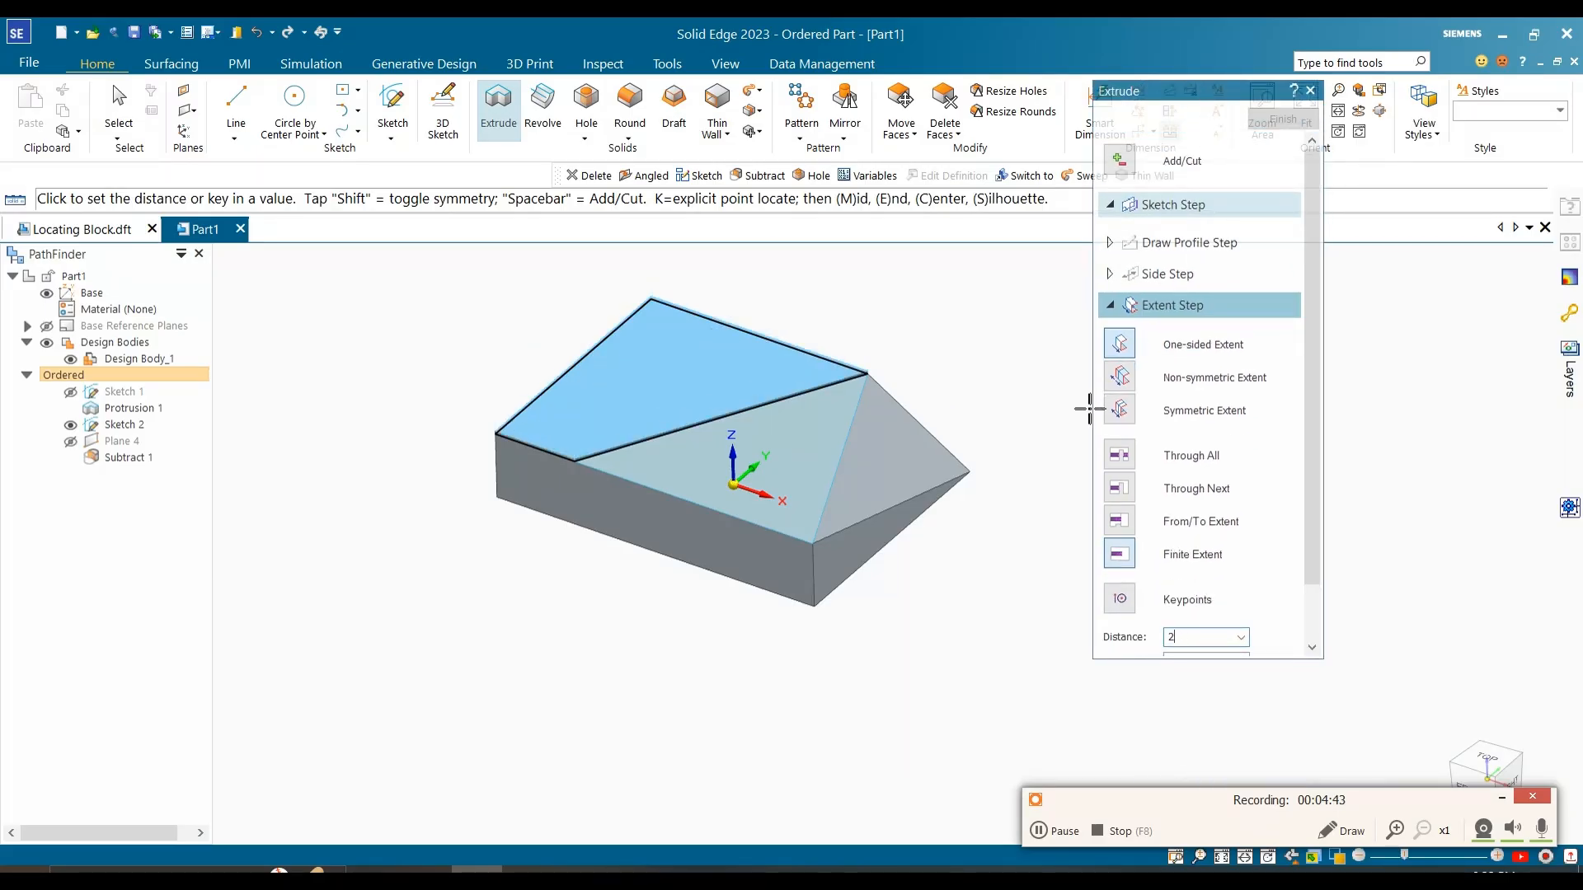
key("Return")
left_click(945, 318)
right_click(936, 313)
key("Escape")
scroll(857, 501, "down", 2)
scroll(911, 503, "up", 2)
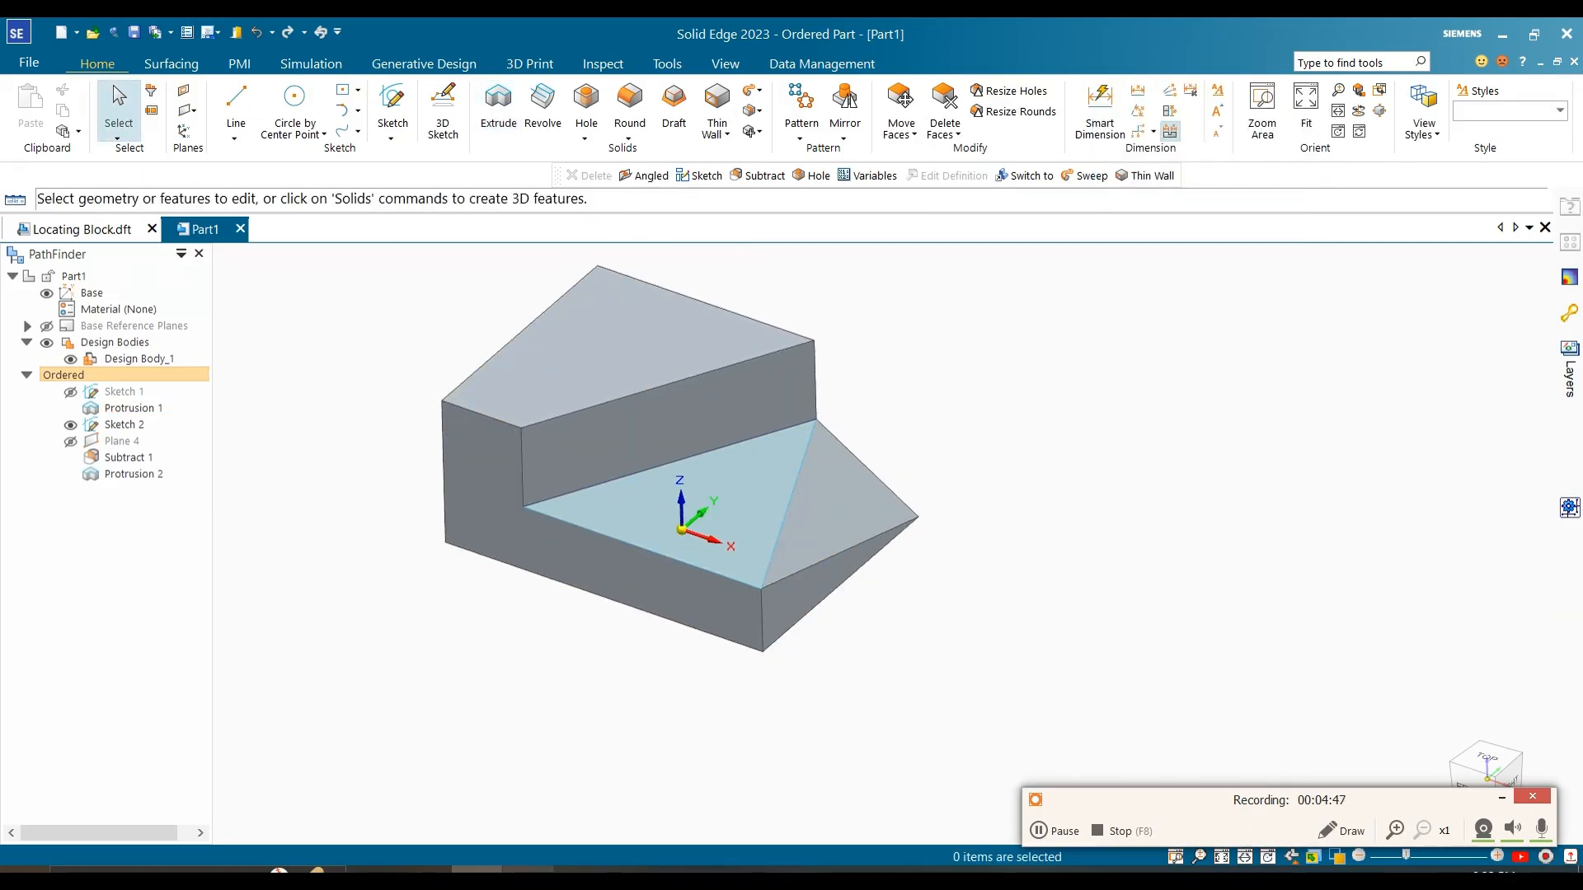
Step: Consult the reference image, then begin an angled reference plane from the triangular step face, hinged on that face's front edge
left_click(528, 871)
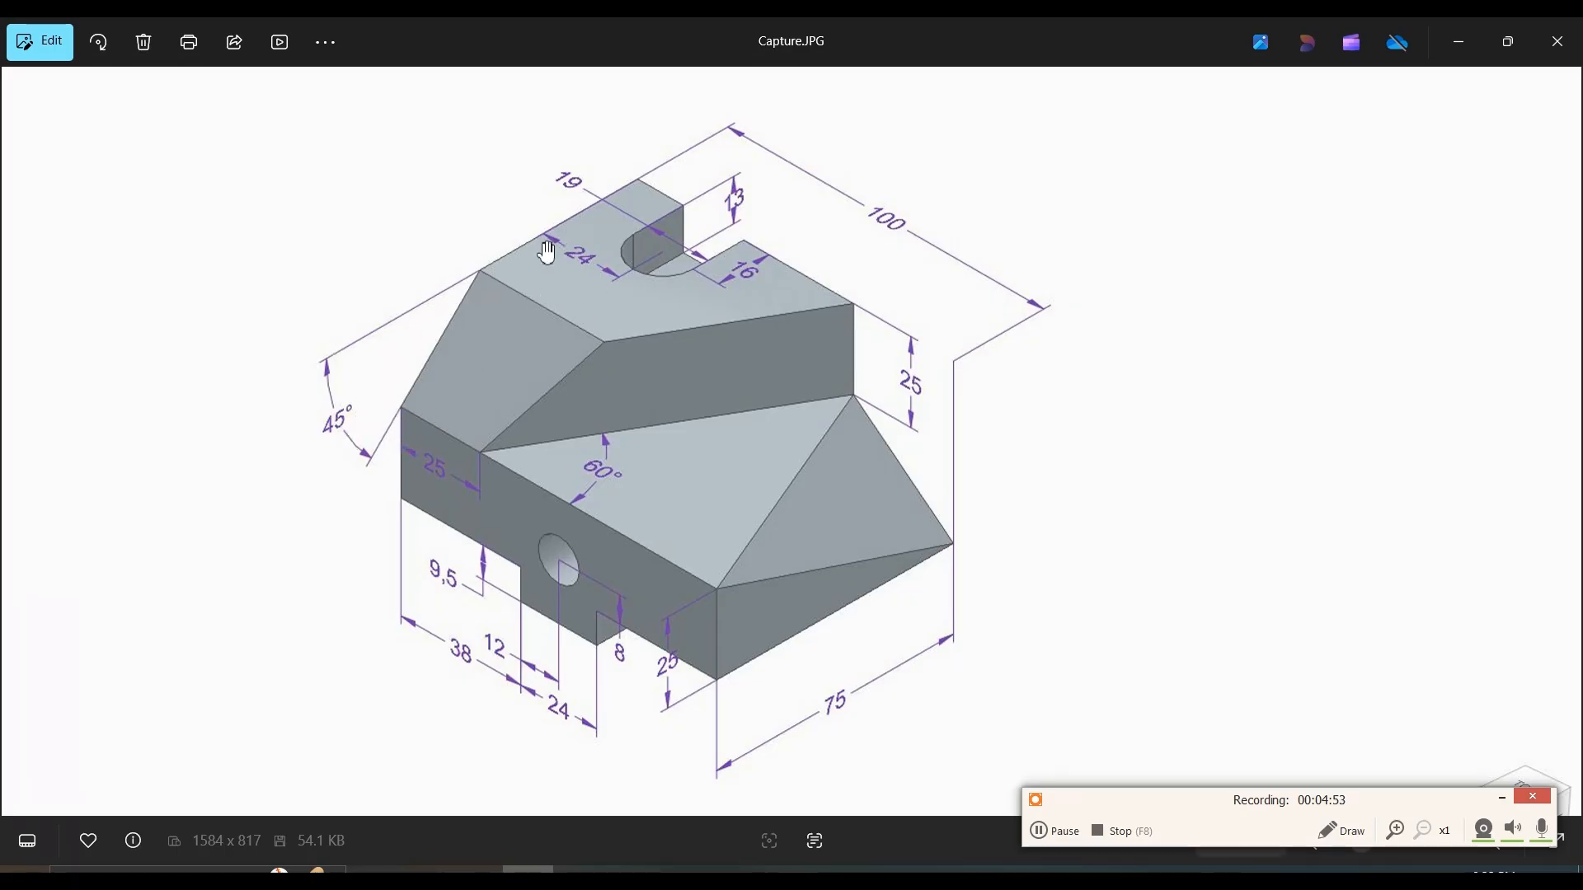
left_click(1459, 42)
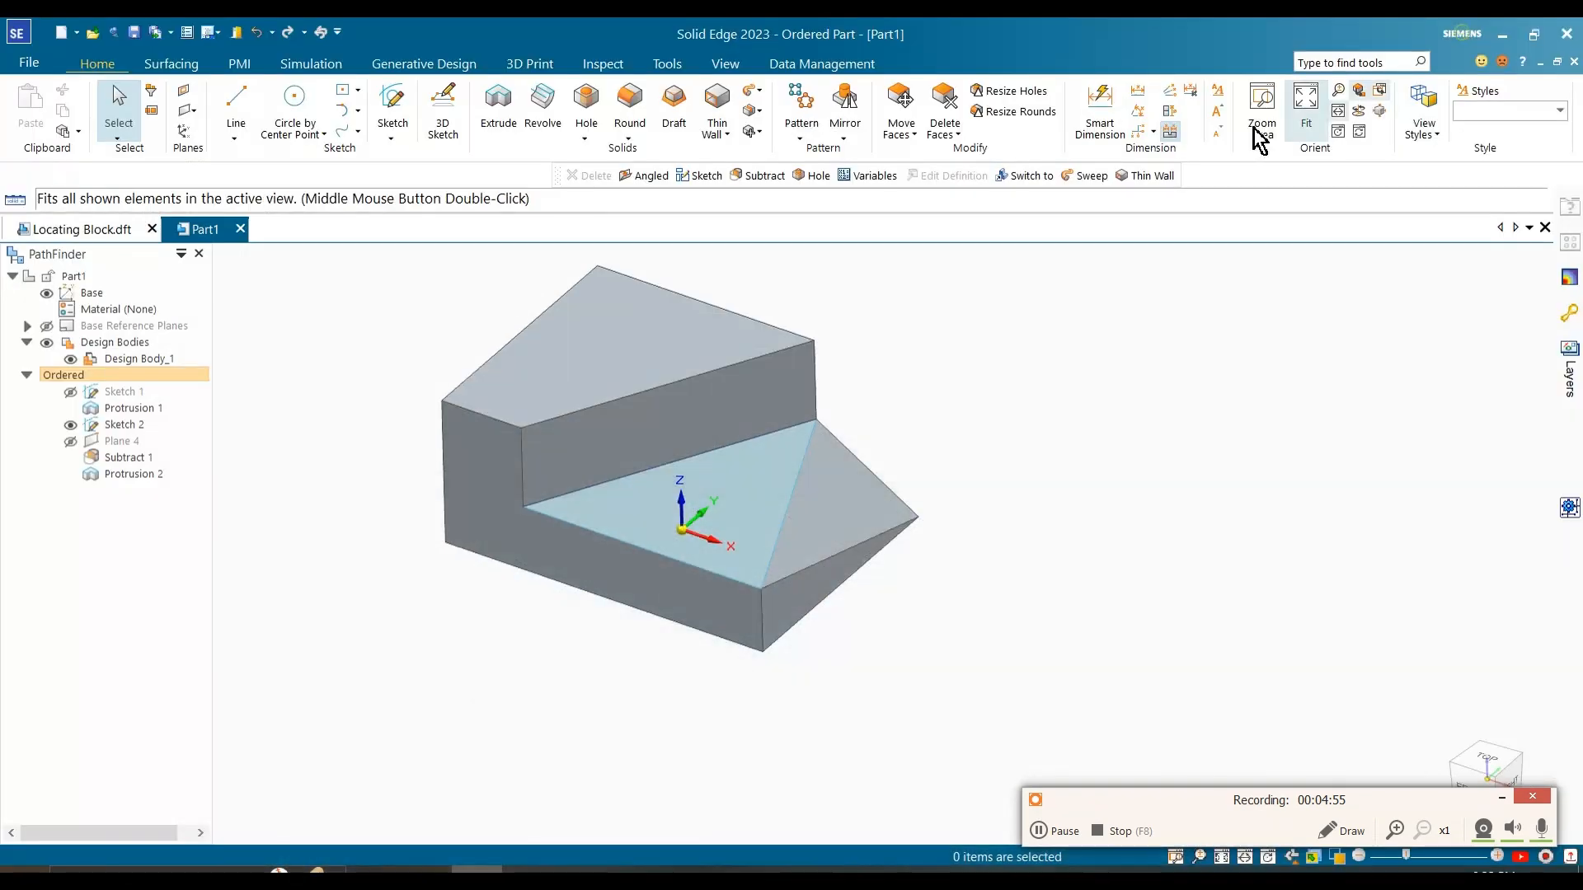
left_click(192, 111)
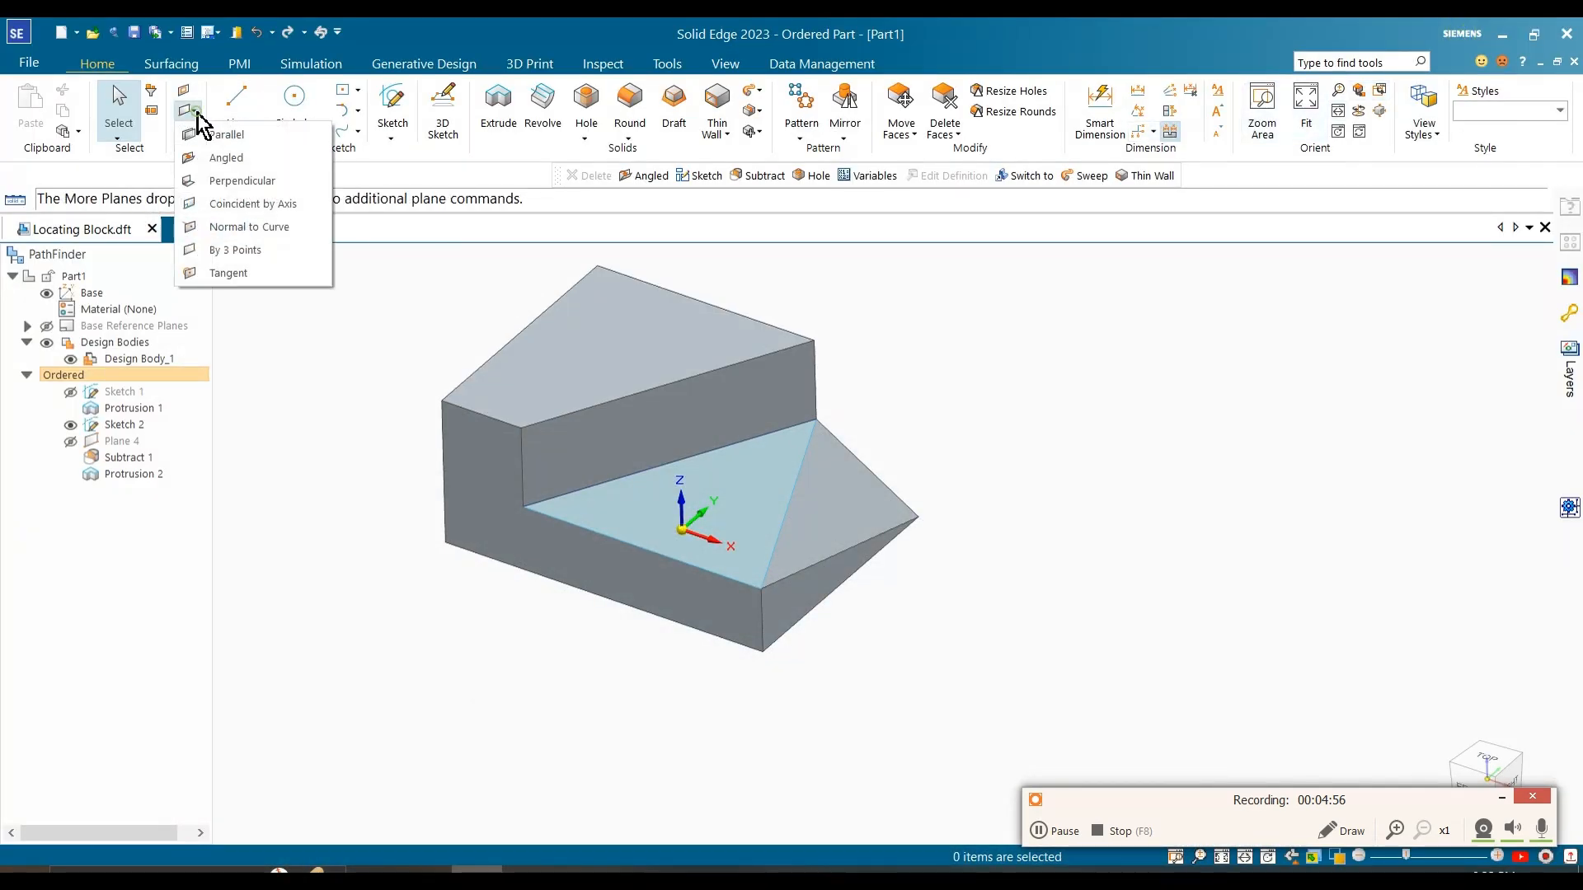
left_click(244, 161)
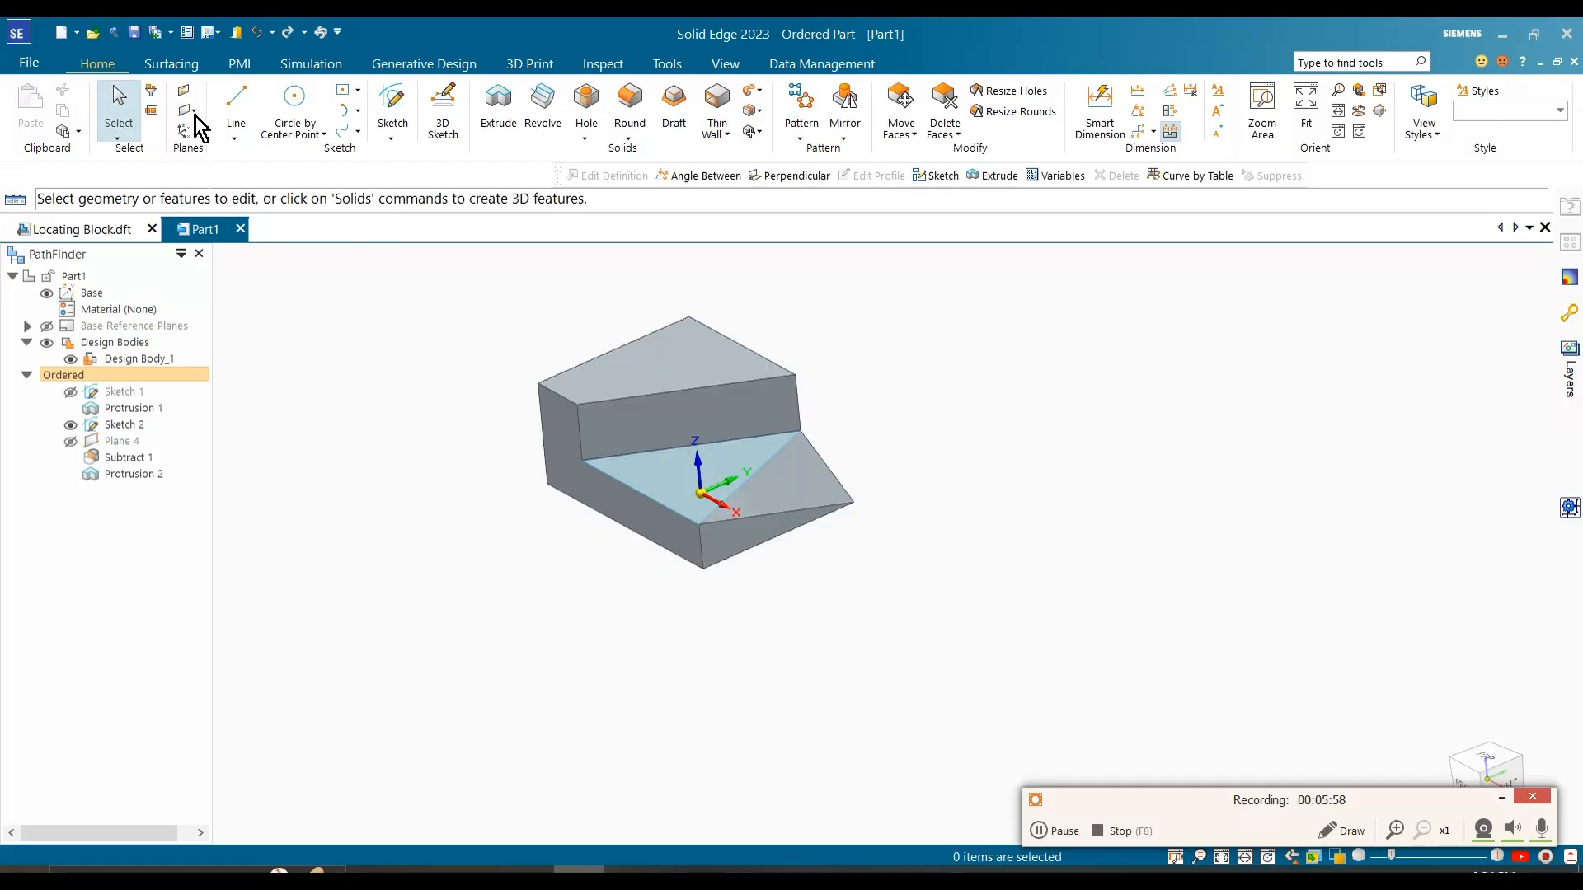
left_click(193, 110)
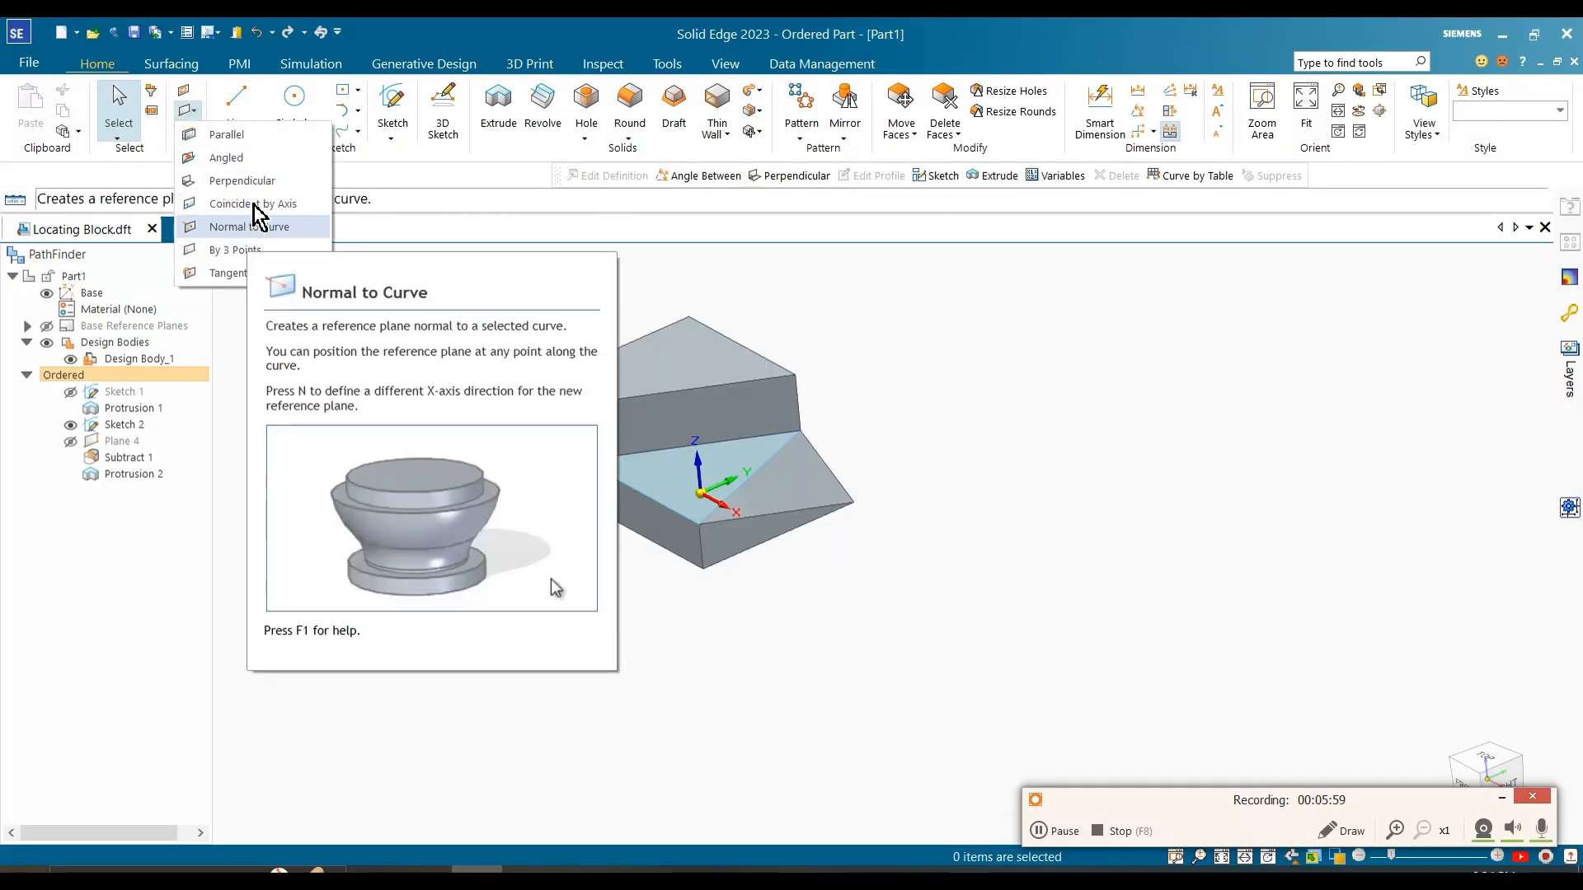
left_click(254, 160)
scroll(522, 412, "up", 2)
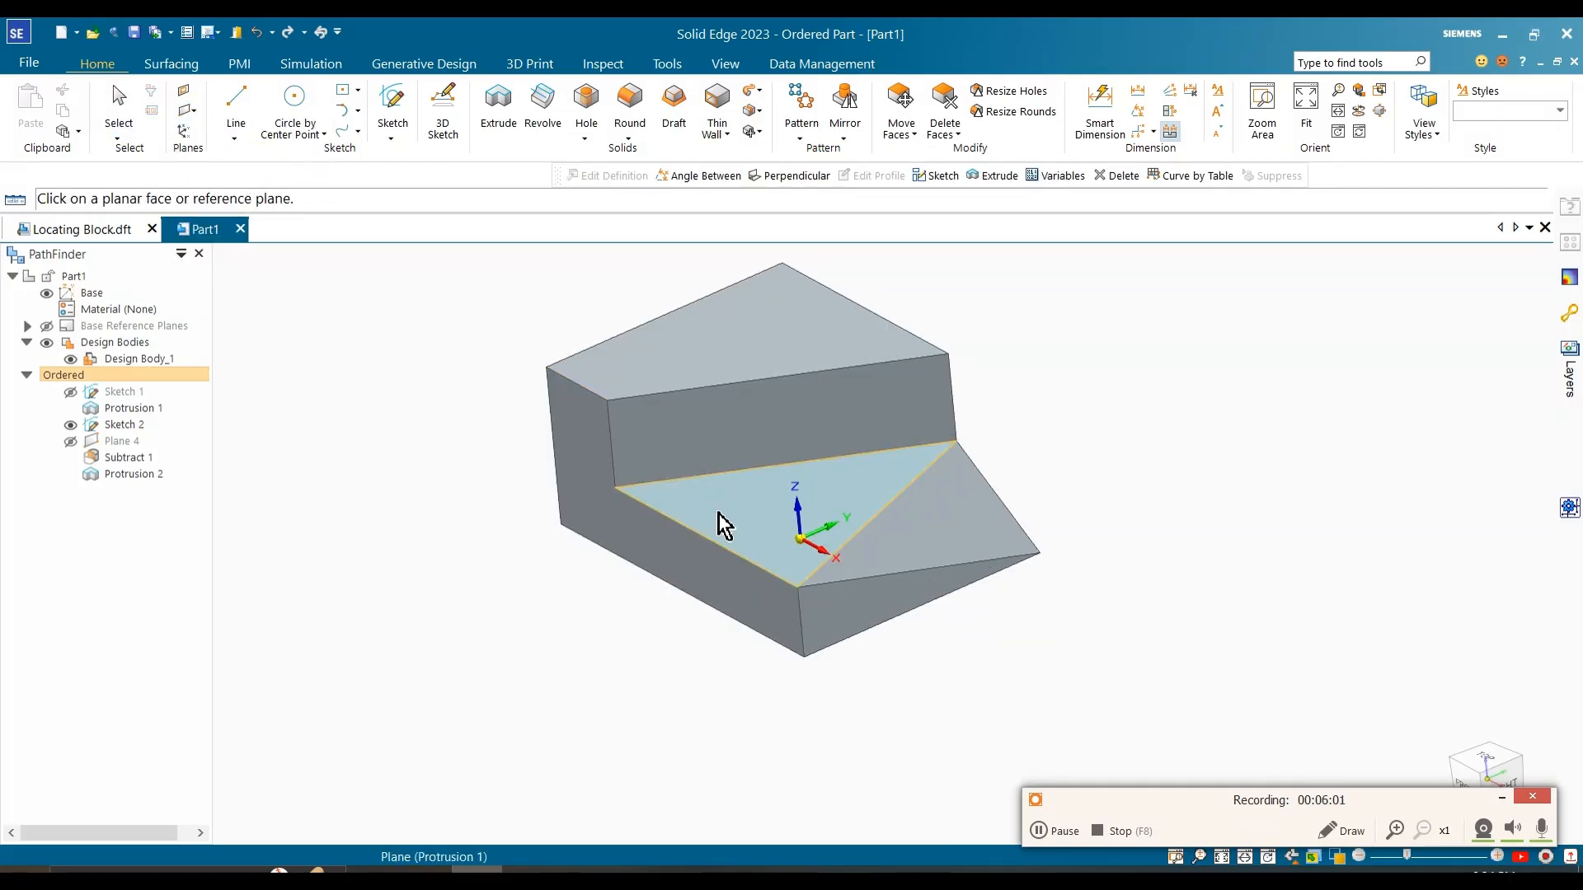
left_click(720, 520)
left_click(670, 528)
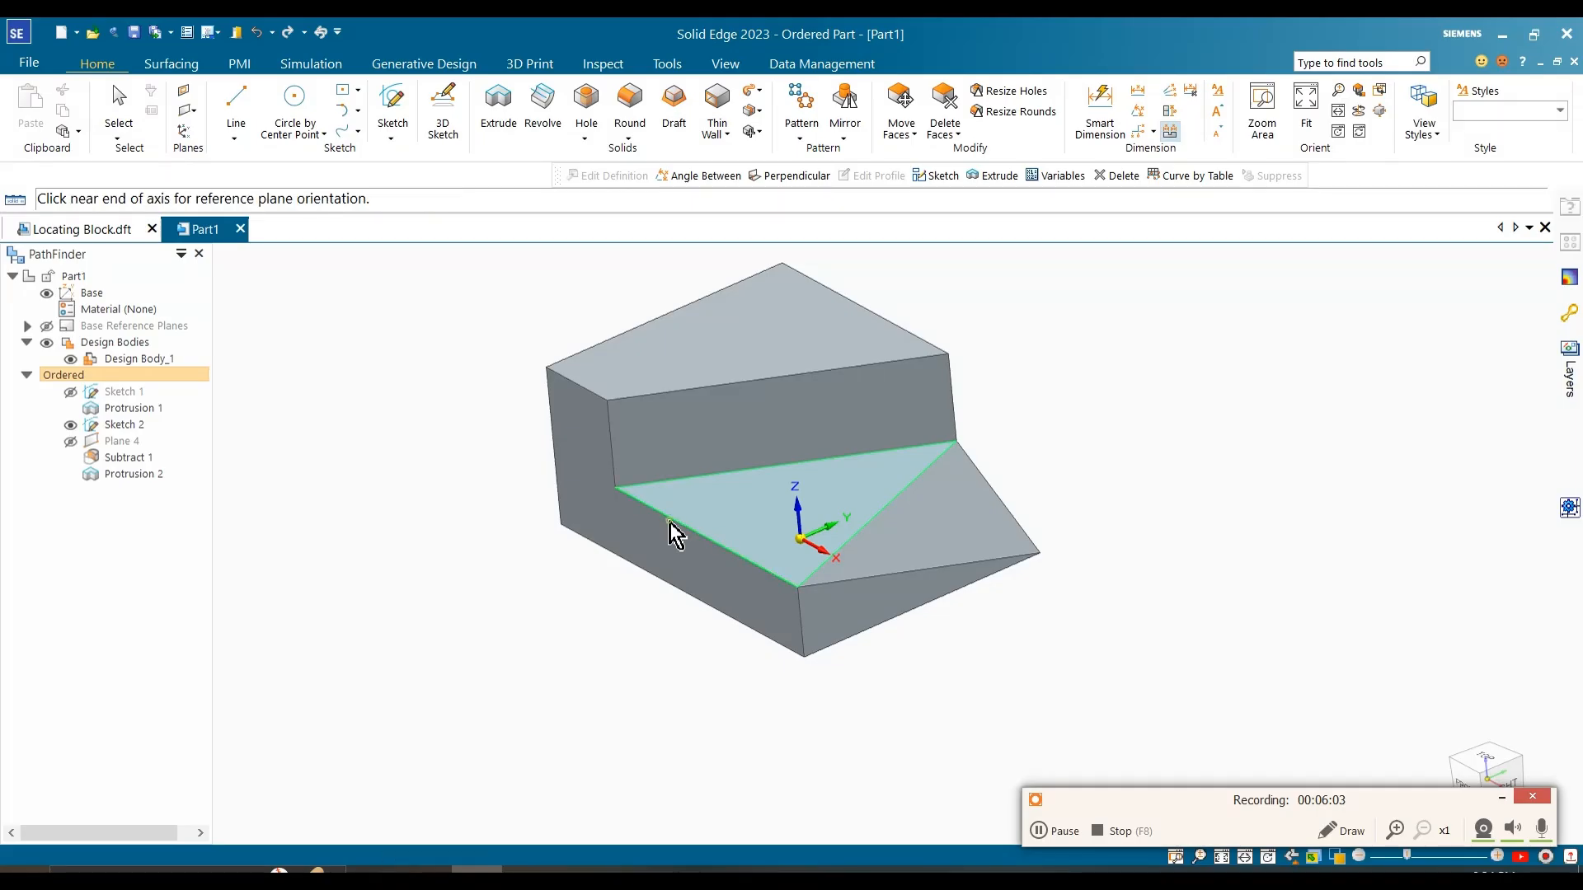
left_click(620, 504)
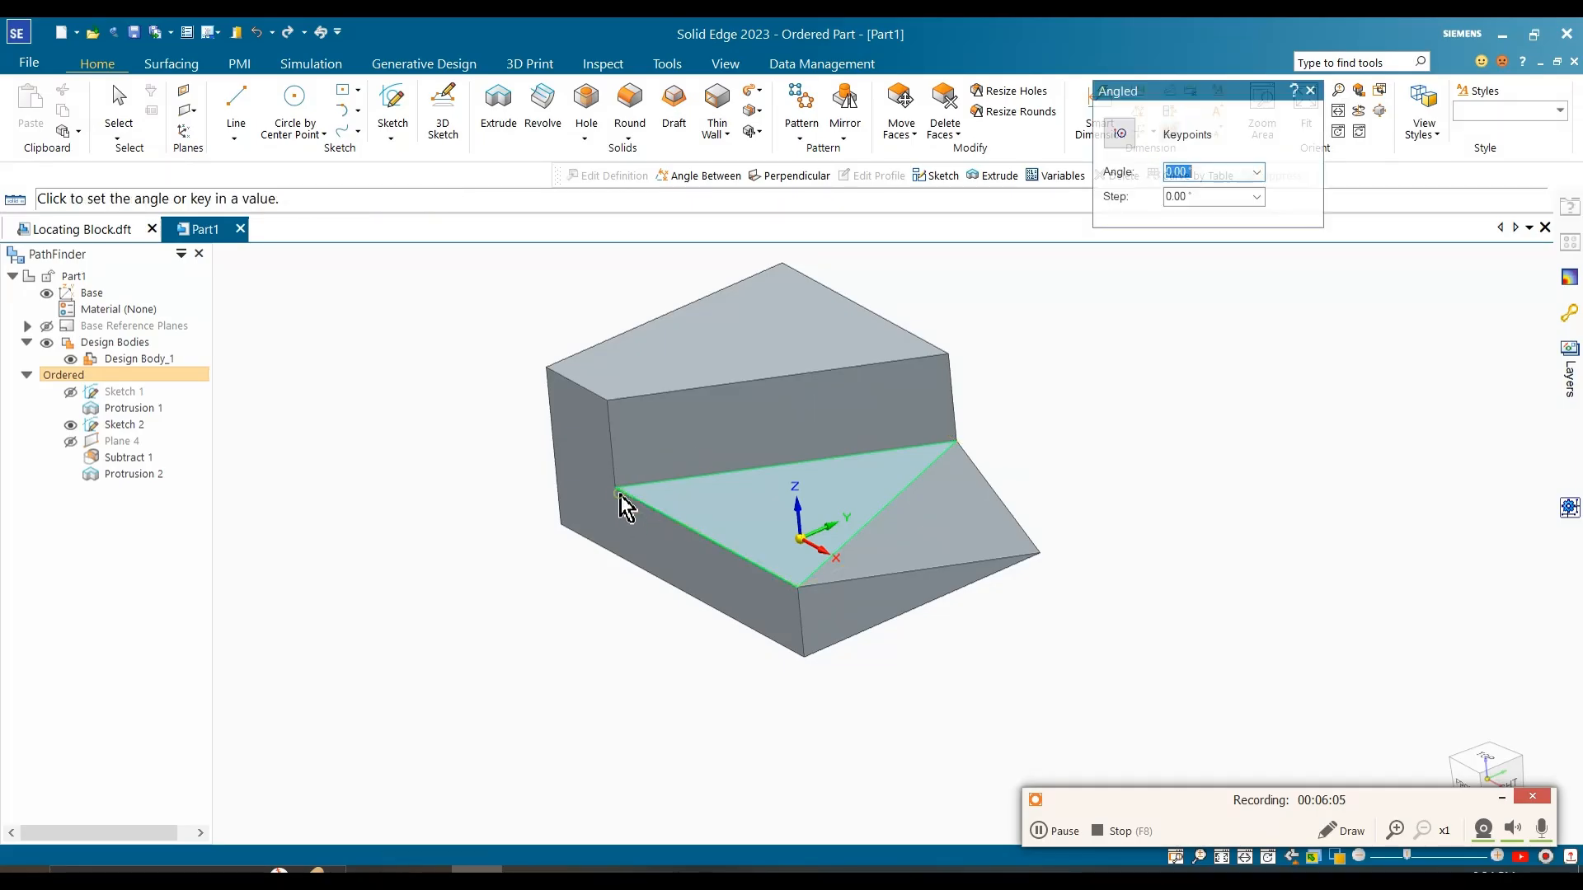
Step: Set the reference plane's angle to 45°, tilting upward and back from the hinge edge through the raised step
middle_click_drag(747, 416, 671, 378)
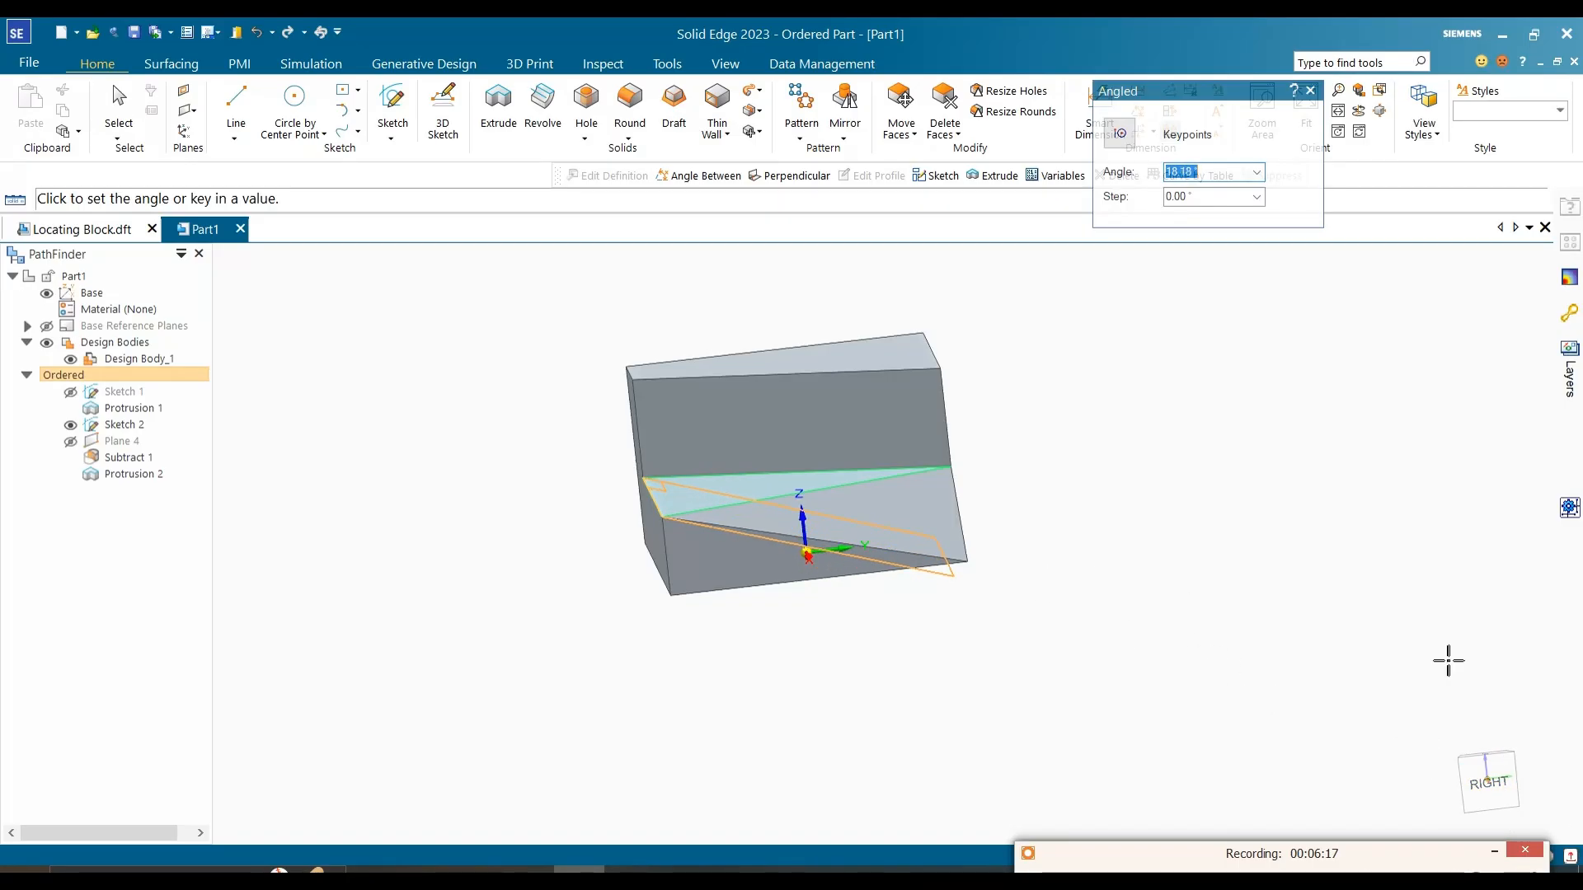
left_click(1488, 782)
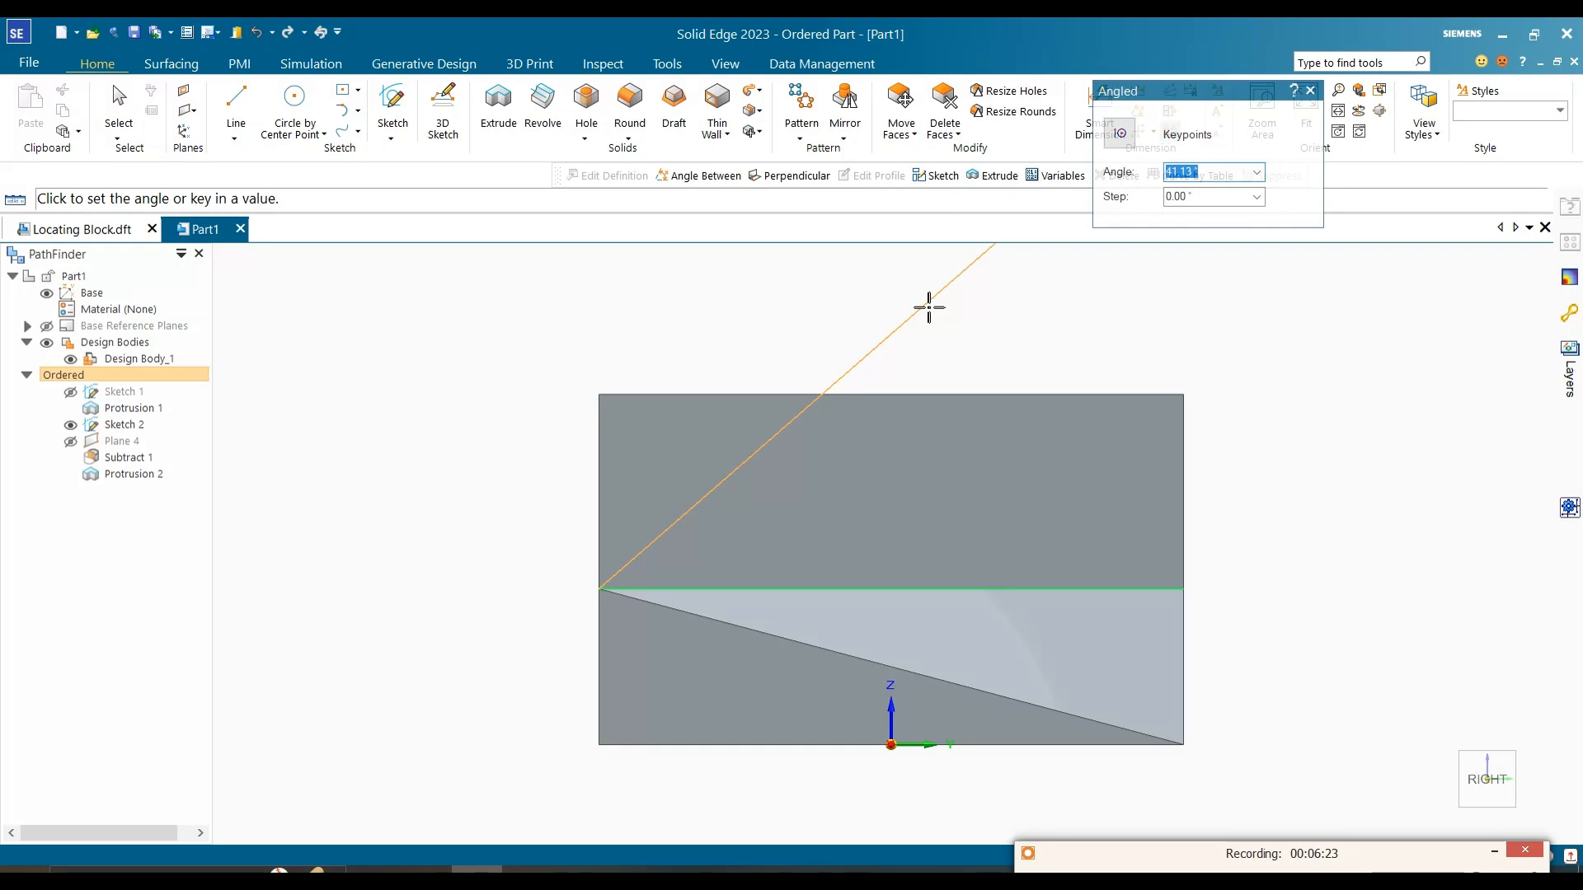
key("Return")
left_click(927, 305)
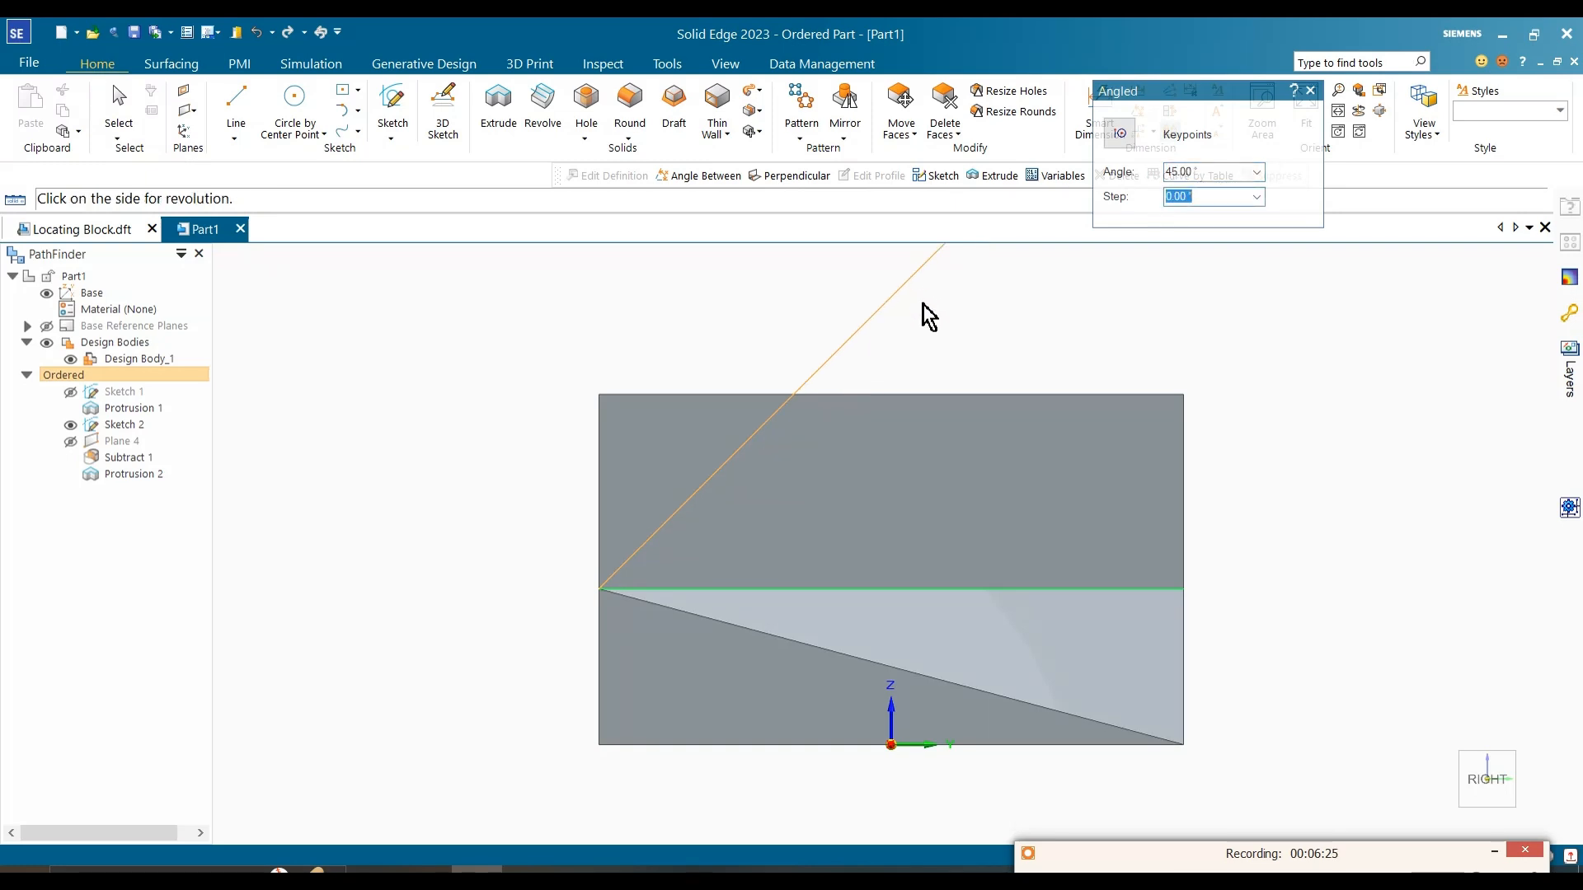
middle_click_drag(925, 299, 849, 467)
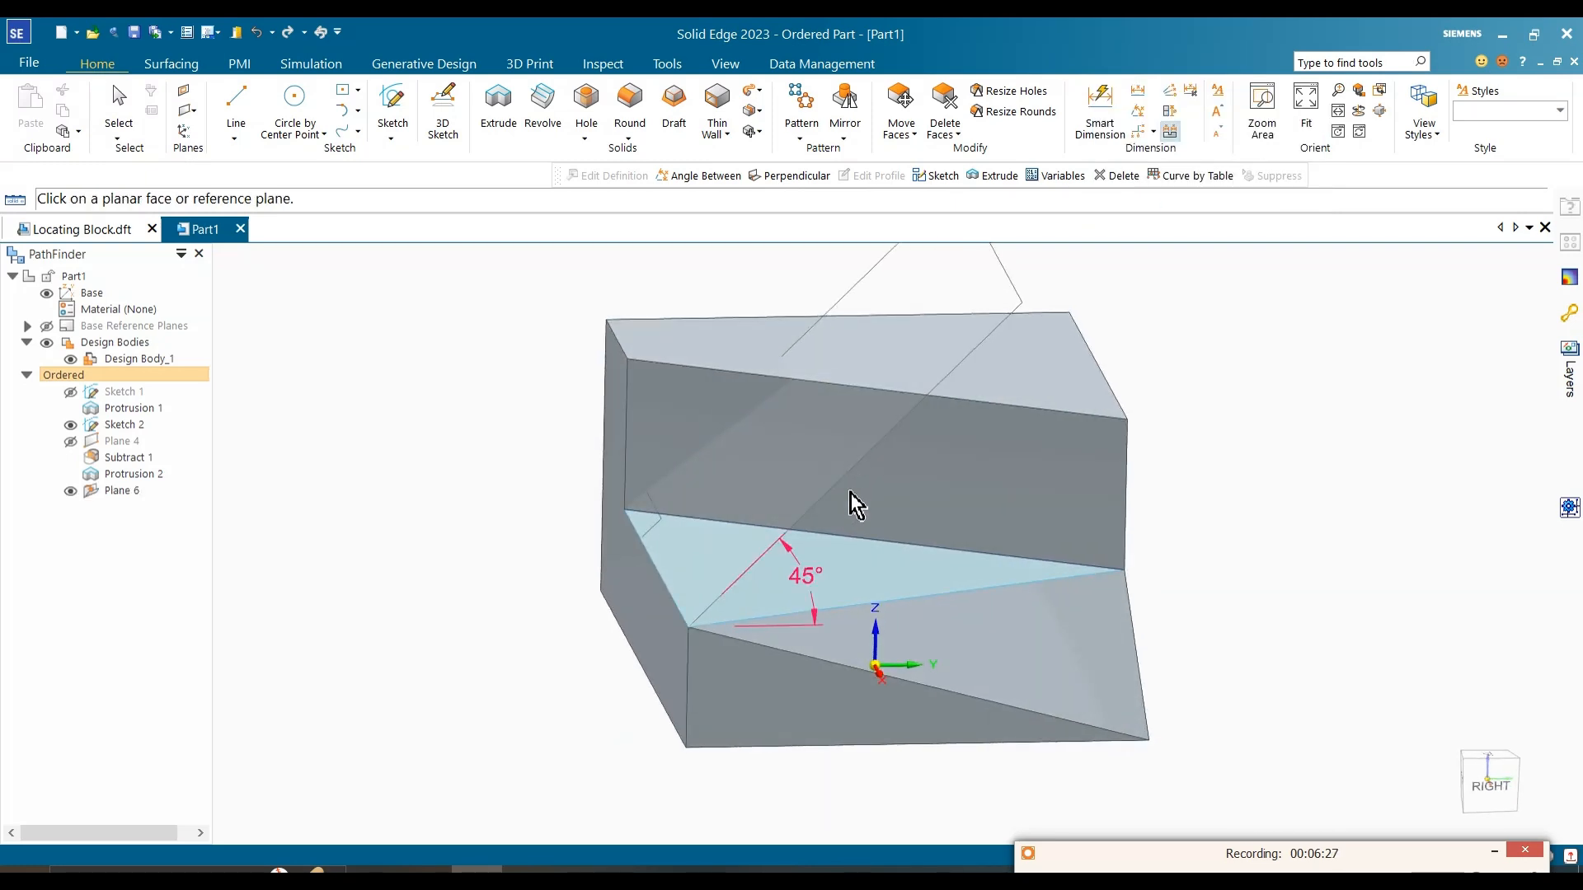
key("Escape")
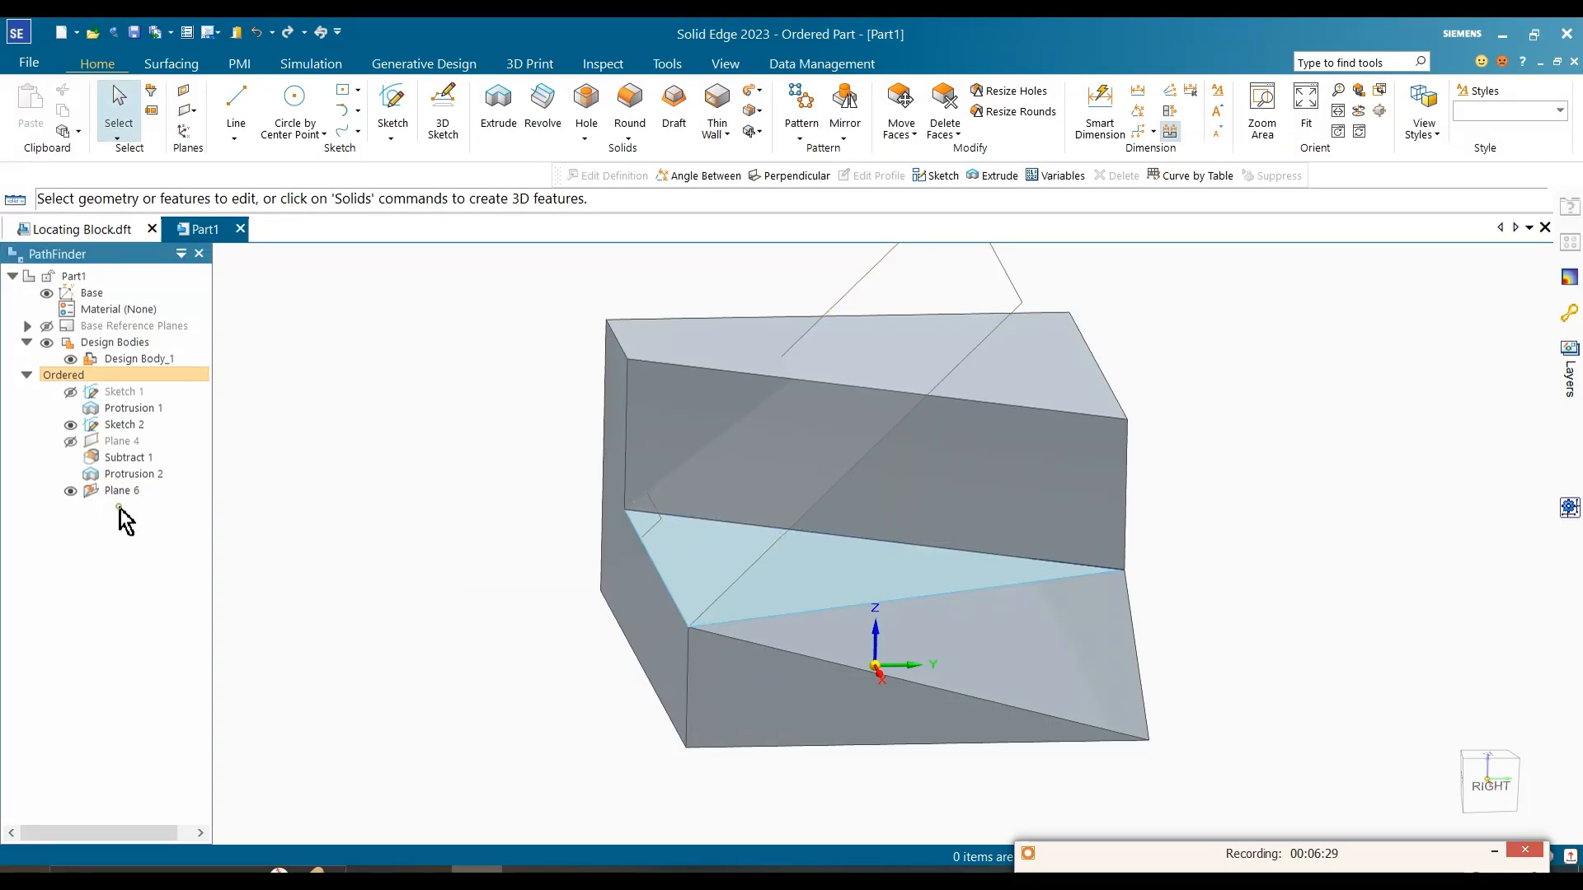
key("ctrl+r")
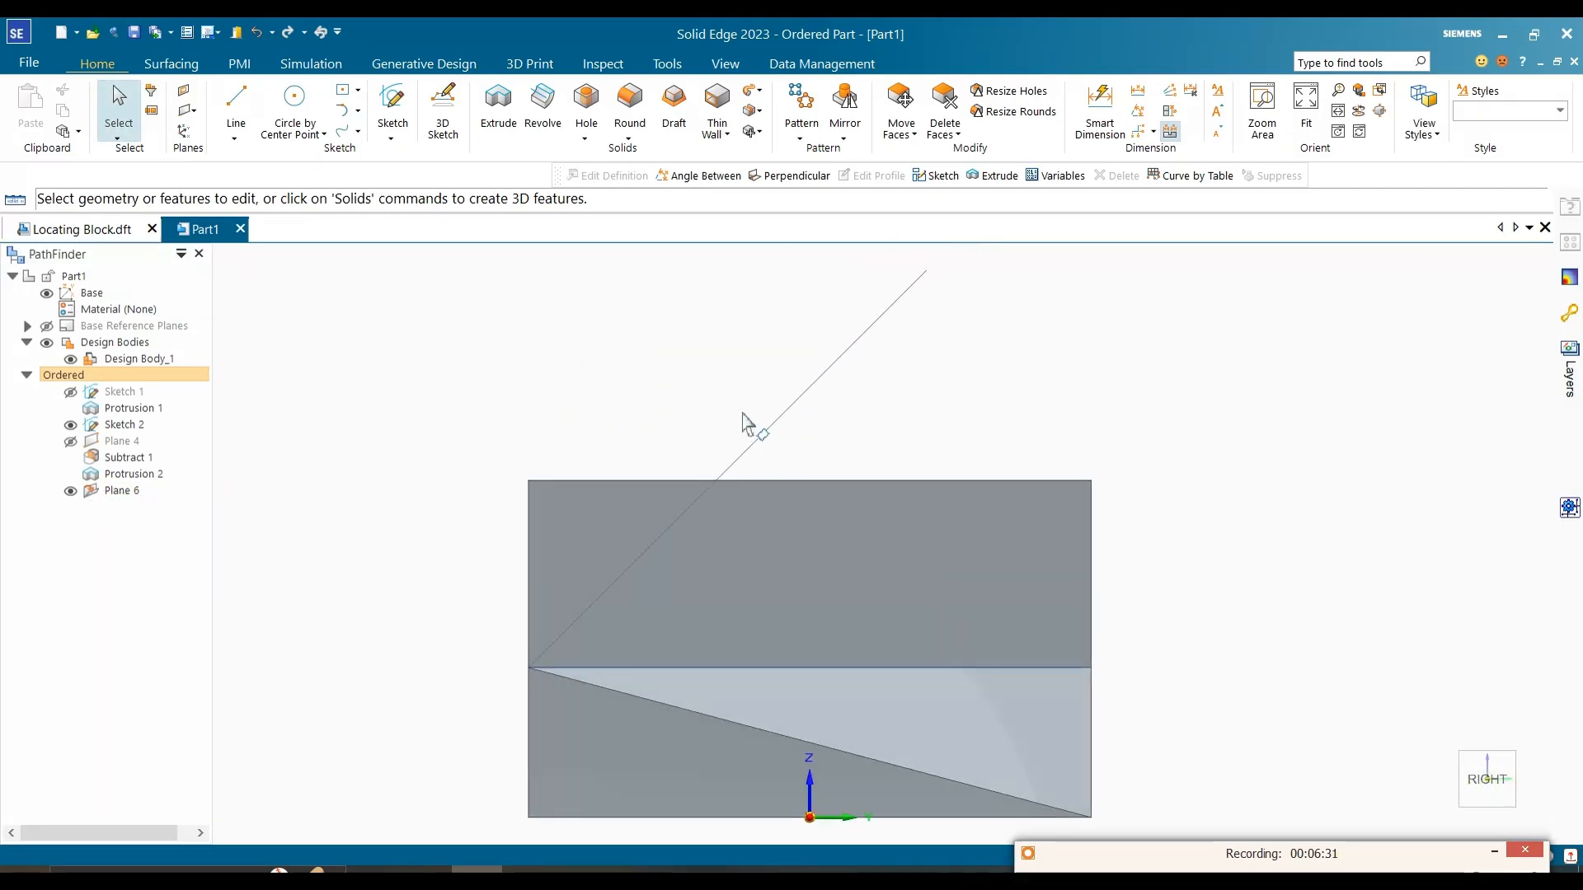
left_click(239, 63)
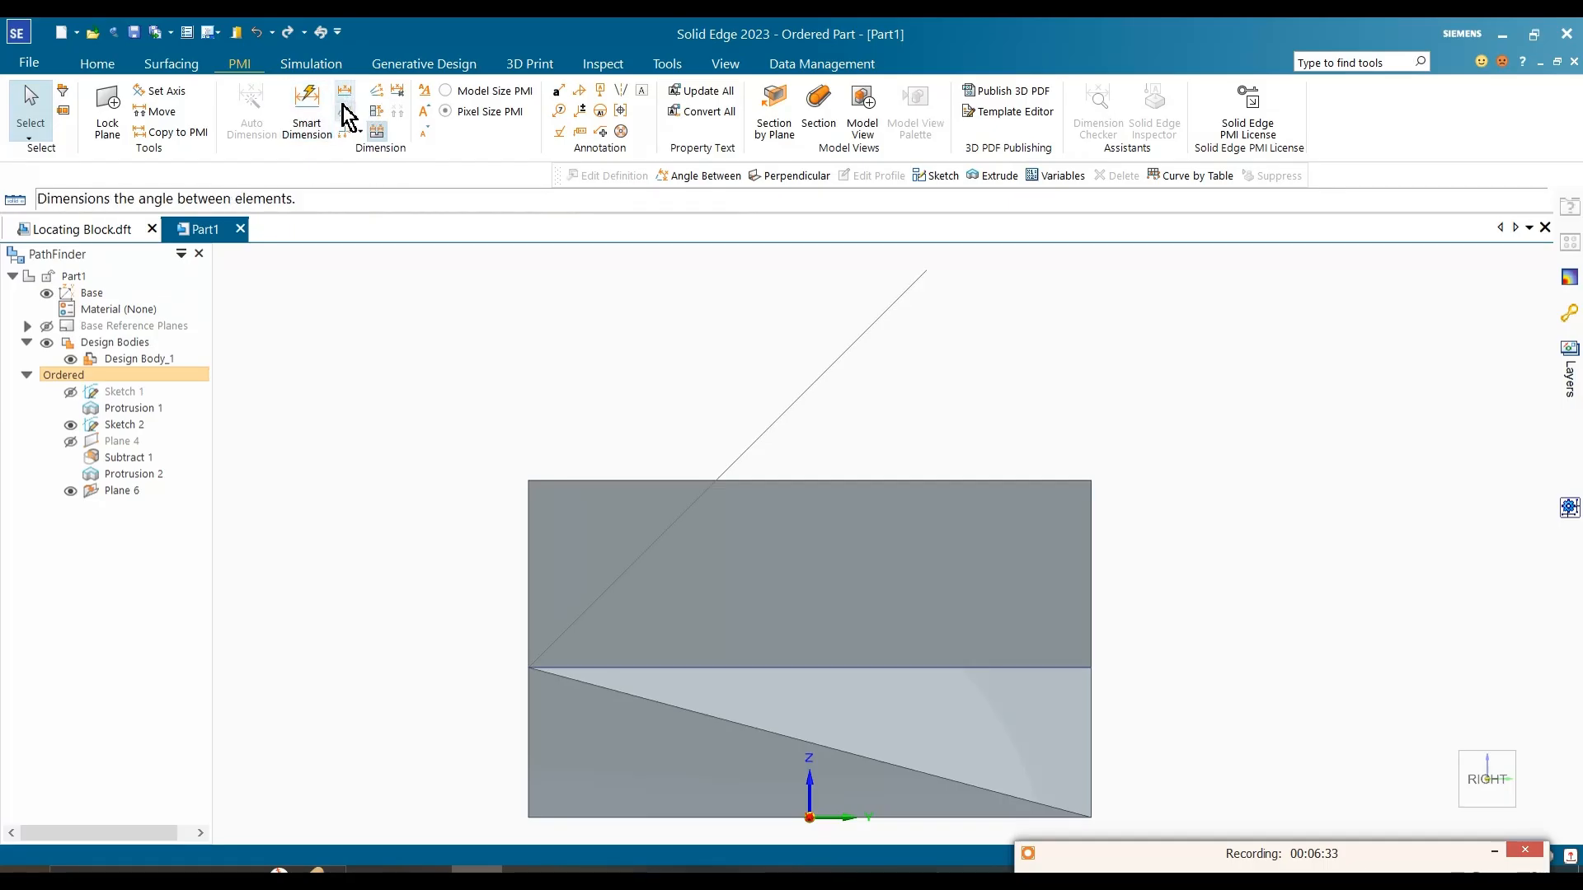
left_click(344, 108)
left_click(612, 481)
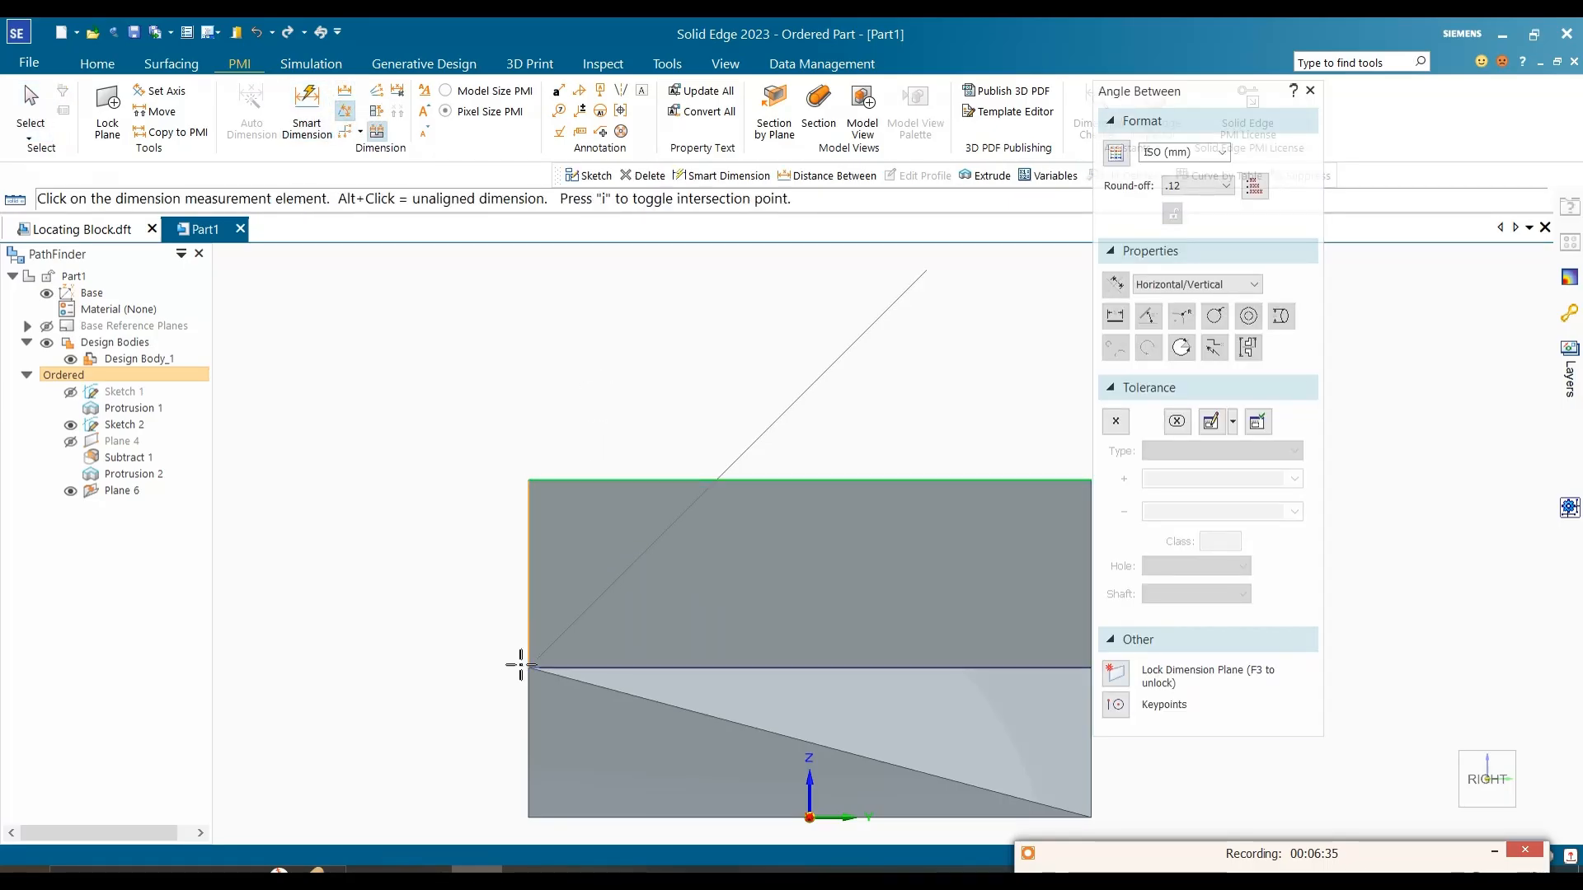
key("Escape")
middle_click_drag(445, 438, 606, 371)
left_click(171, 63)
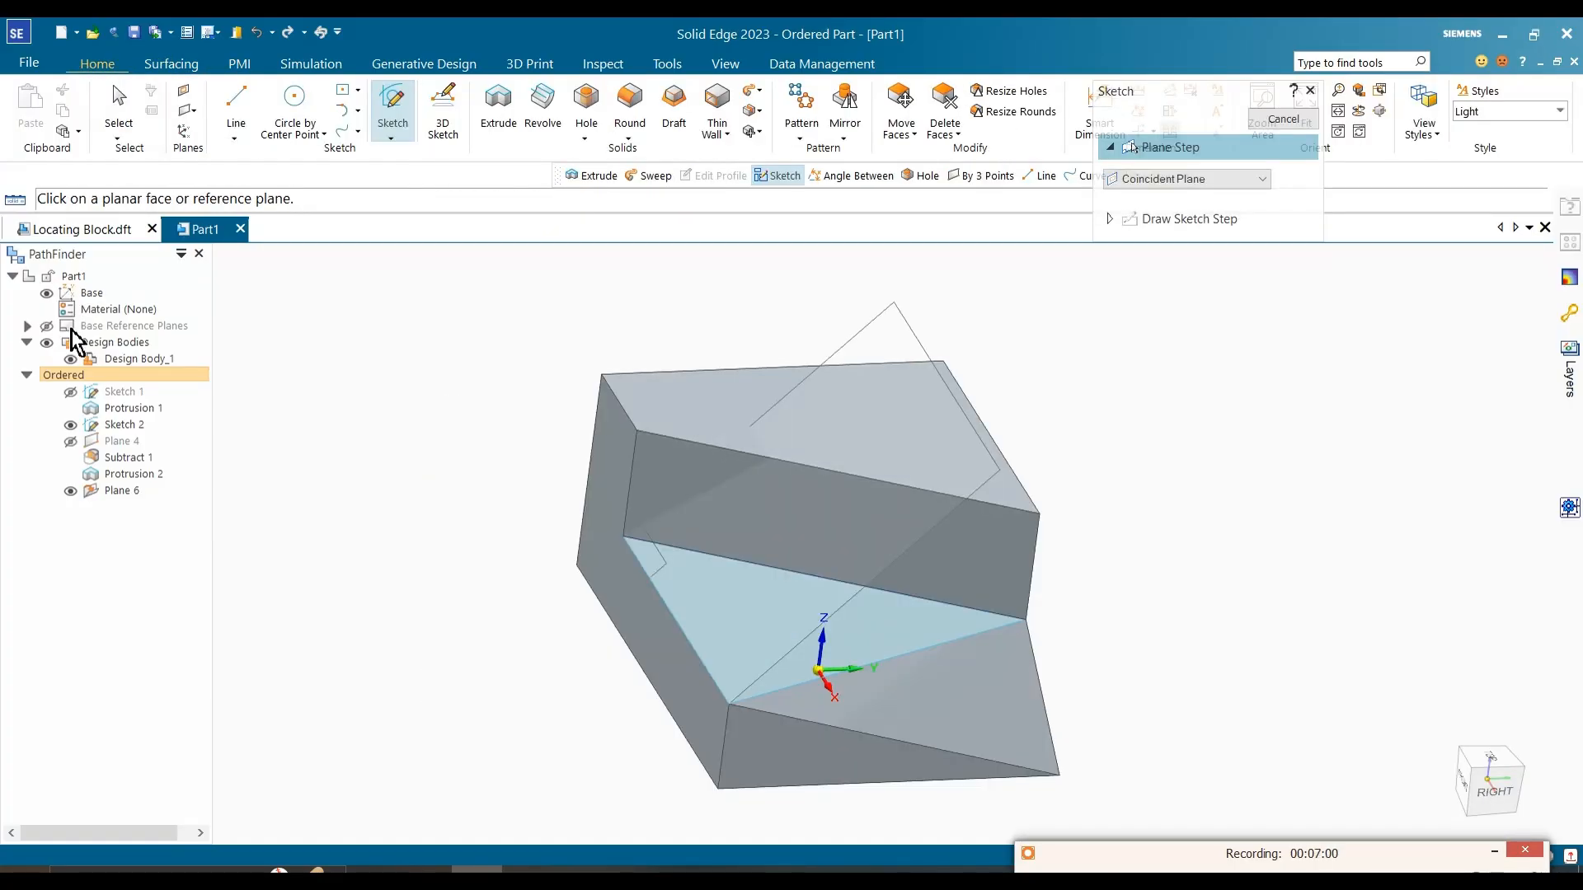
Step: Show the base reference planes and sketch a line on the Right (yz) plane, following the angled plane down to the step's front corner
left_click(46, 325)
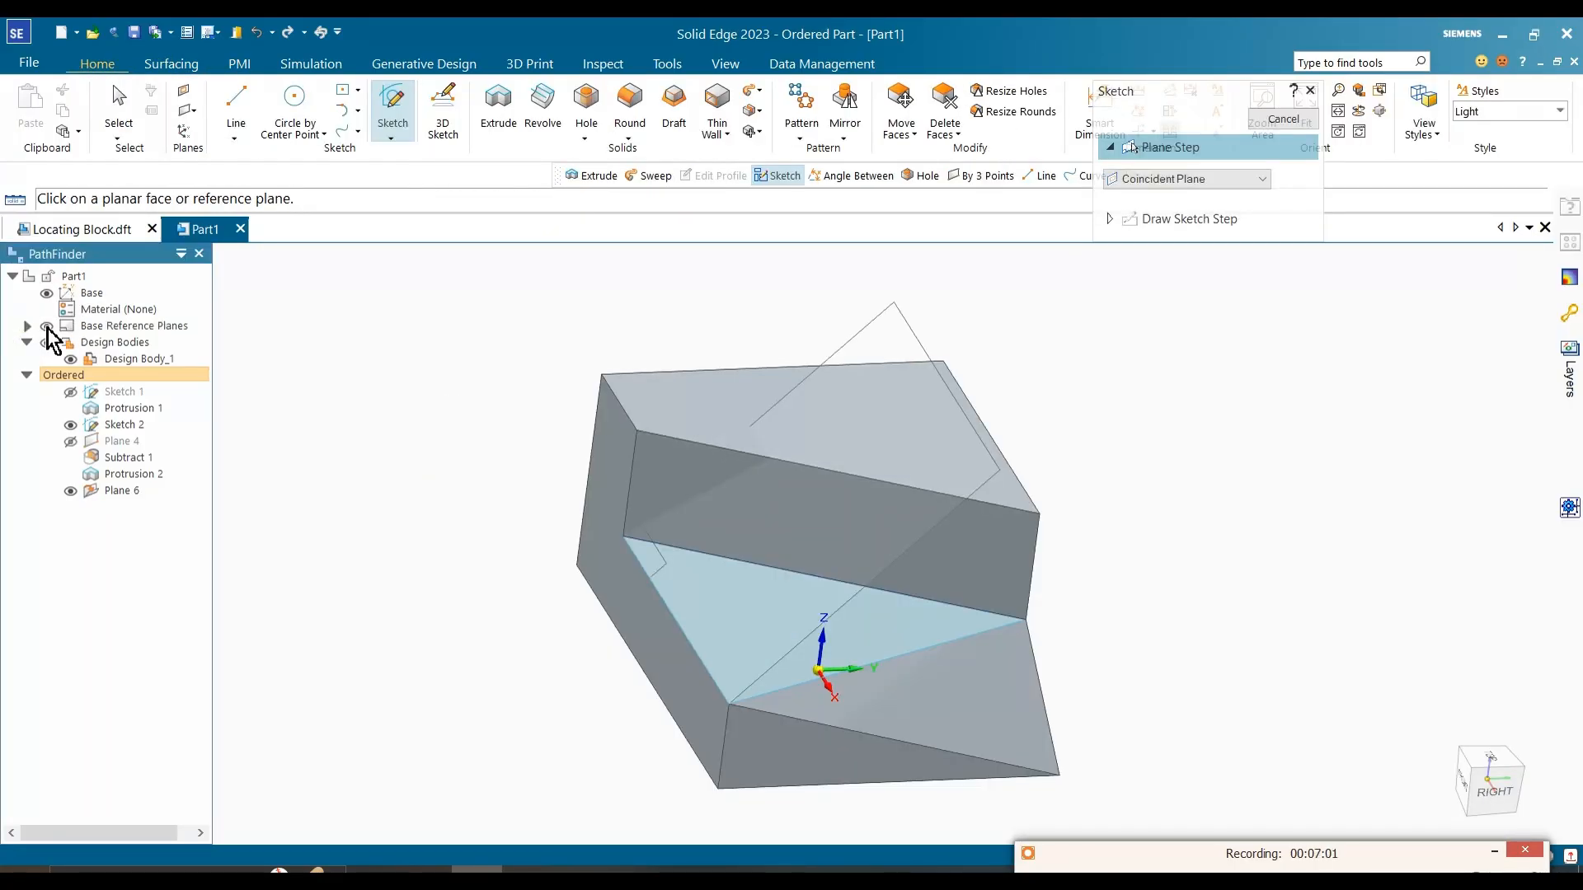
left_click(1071, 484)
left_click(249, 112)
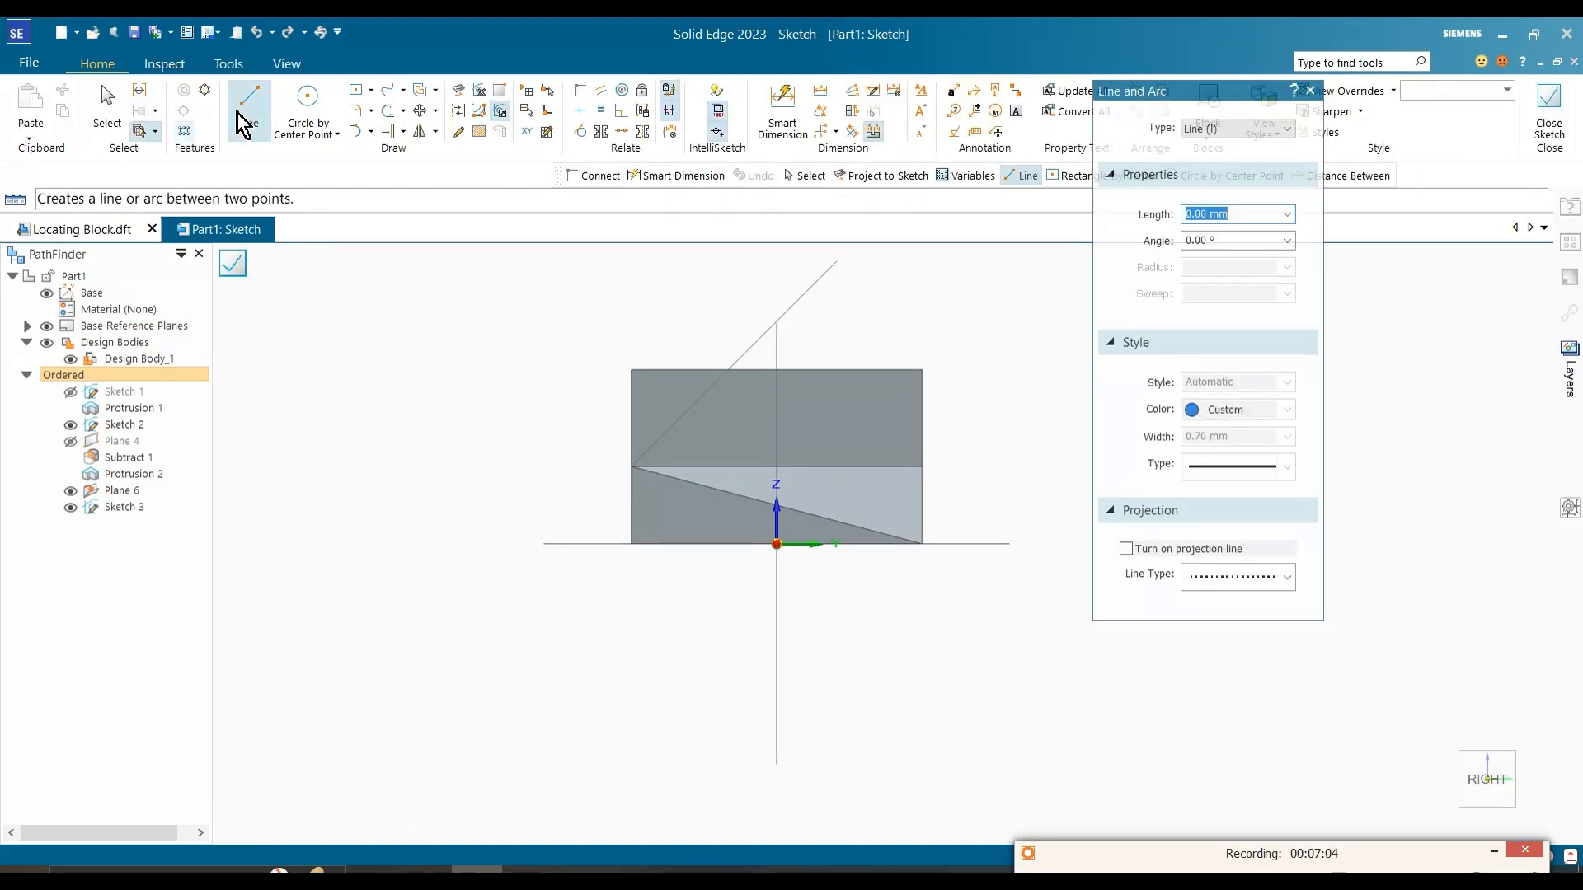
scroll(672, 369, "up", 1)
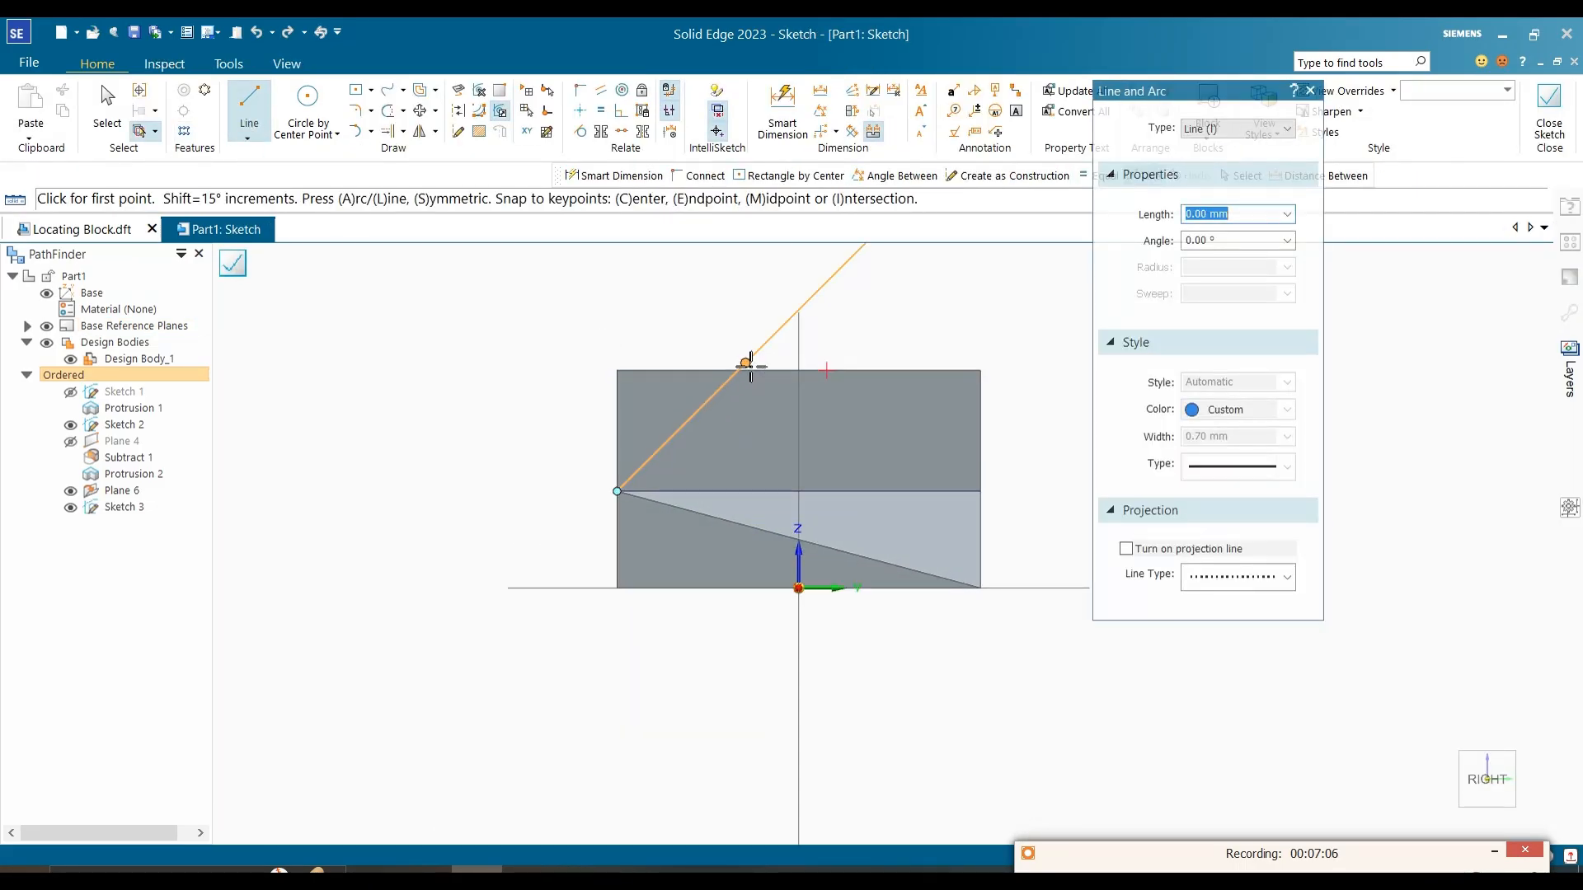
left_click(745, 364)
left_click(585, 496)
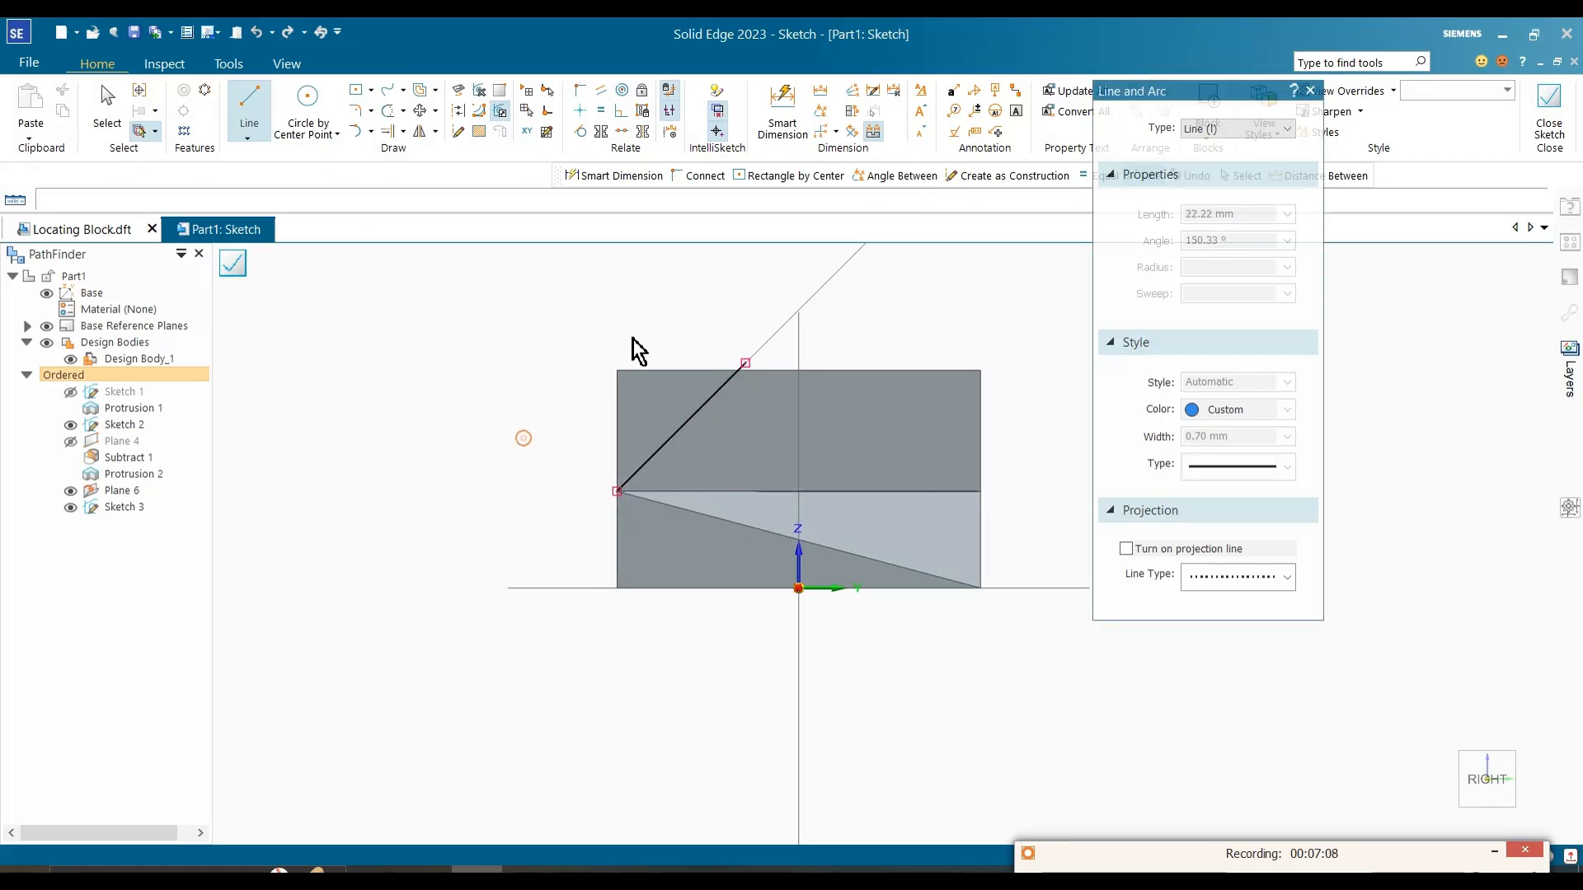
key("Escape")
Step: Dimension the angle between the block's top edge and the sketched slanted line
left_click(188, 68)
left_click(103, 64)
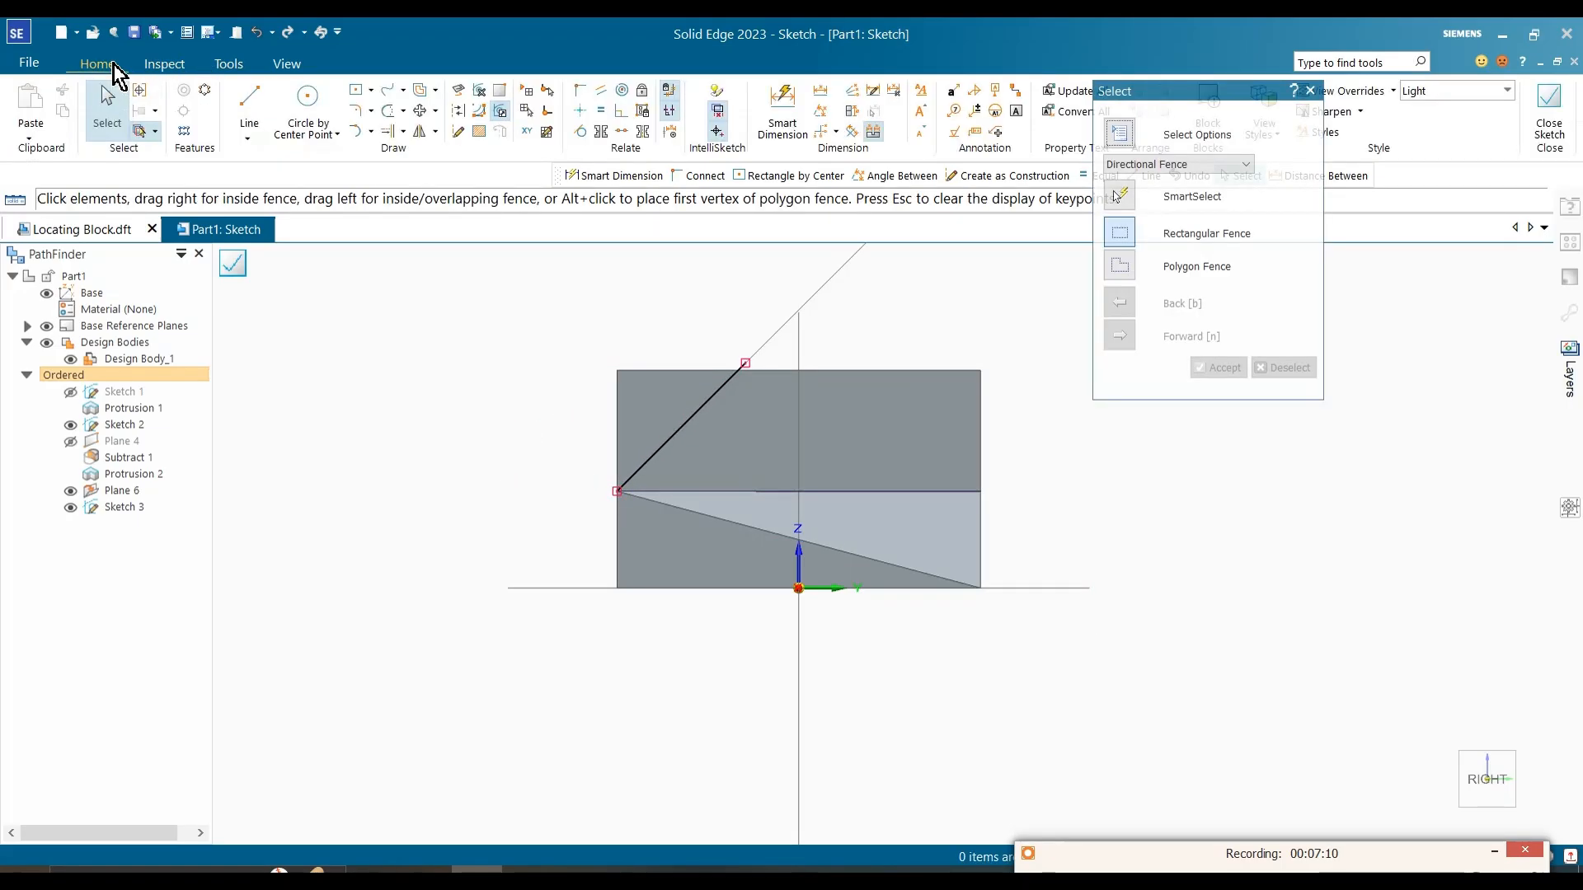
left_click(827, 116)
scroll(696, 419, "up", 2)
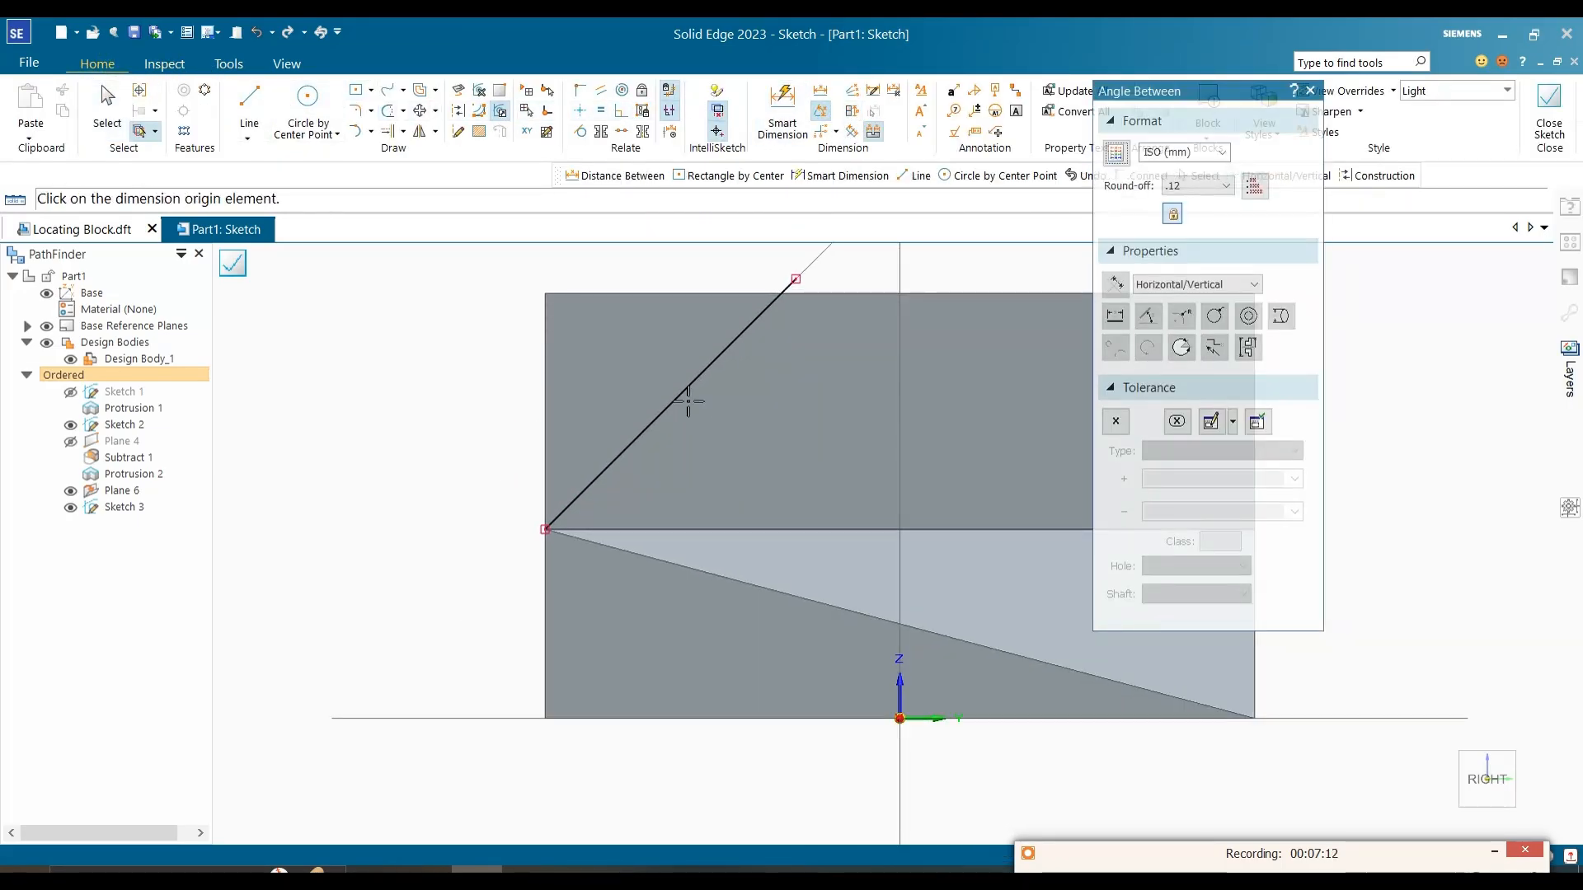
left_click(684, 294)
left_click(689, 385)
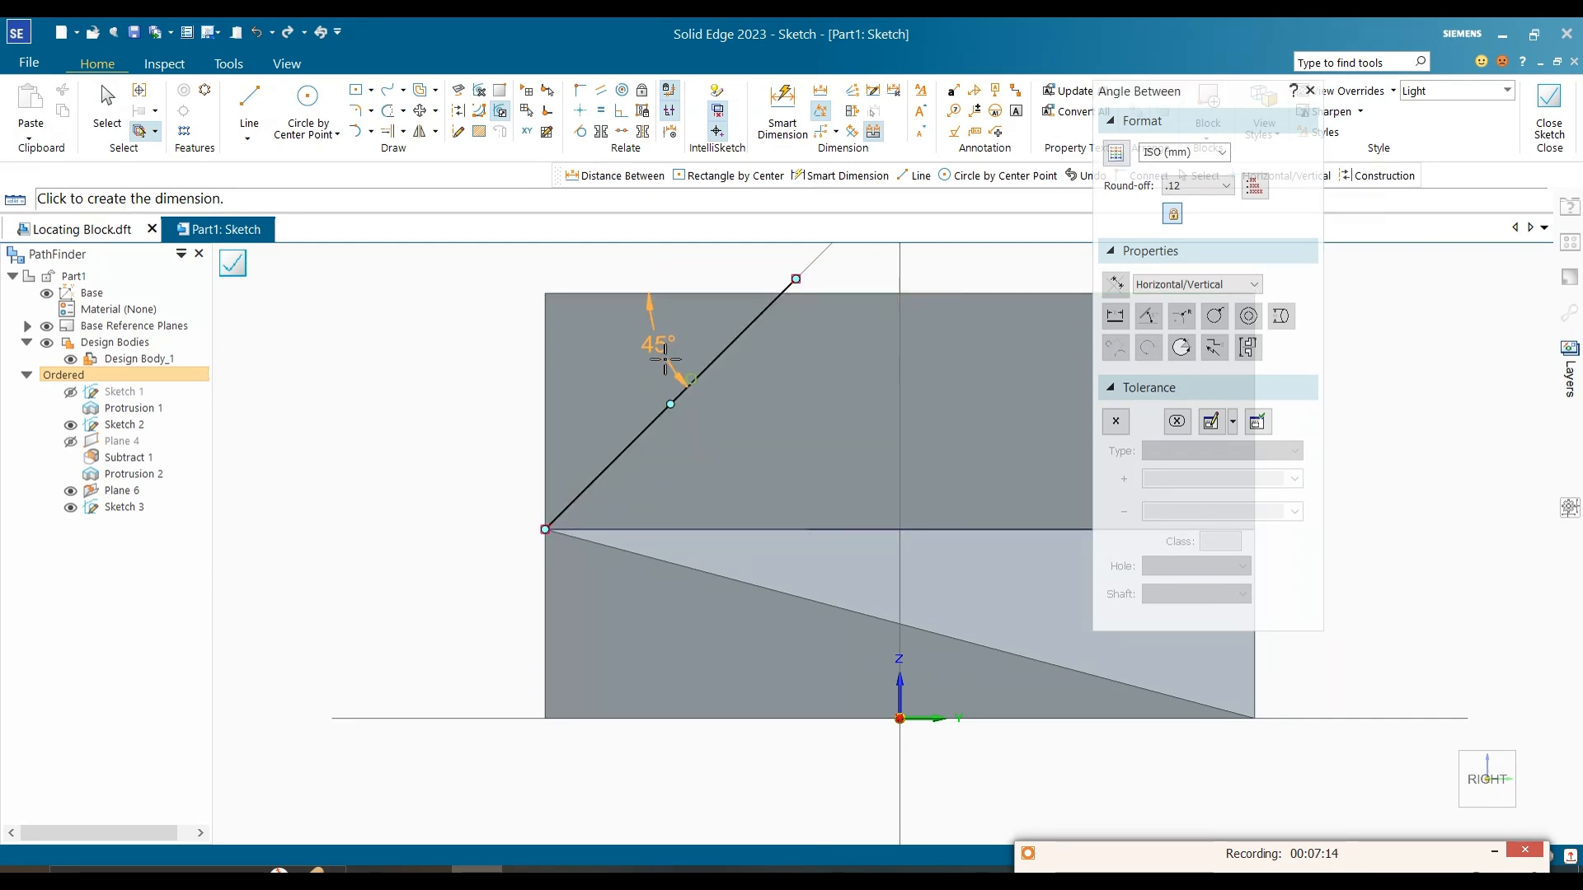
left_click(575, 359)
key("Escape")
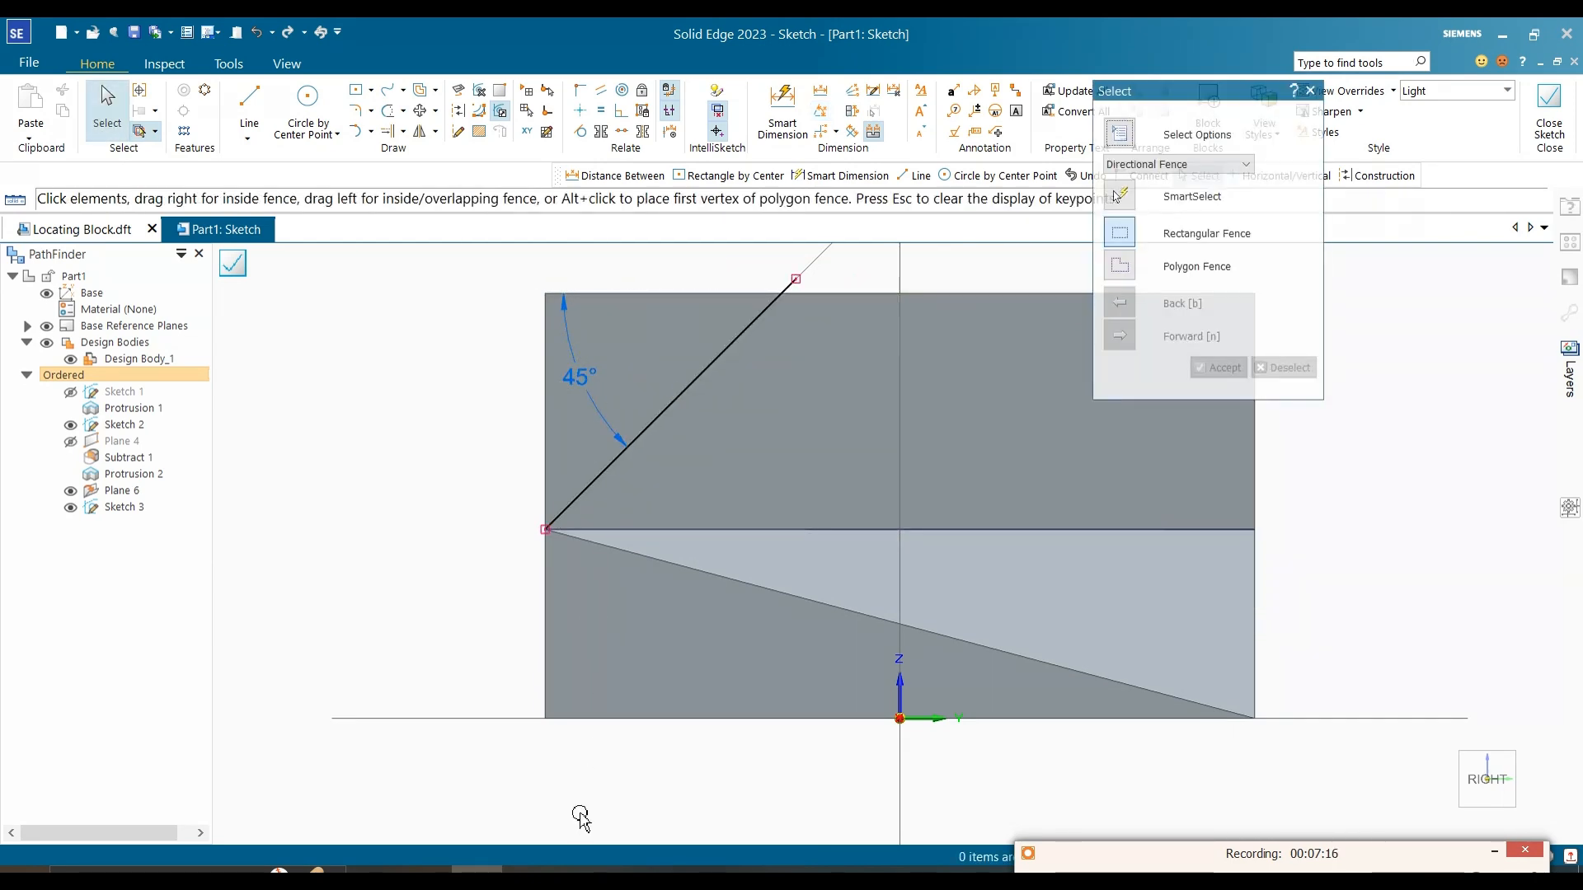
Step: Check the slope angle against the reference image, then finish the sketch
left_click(534, 870)
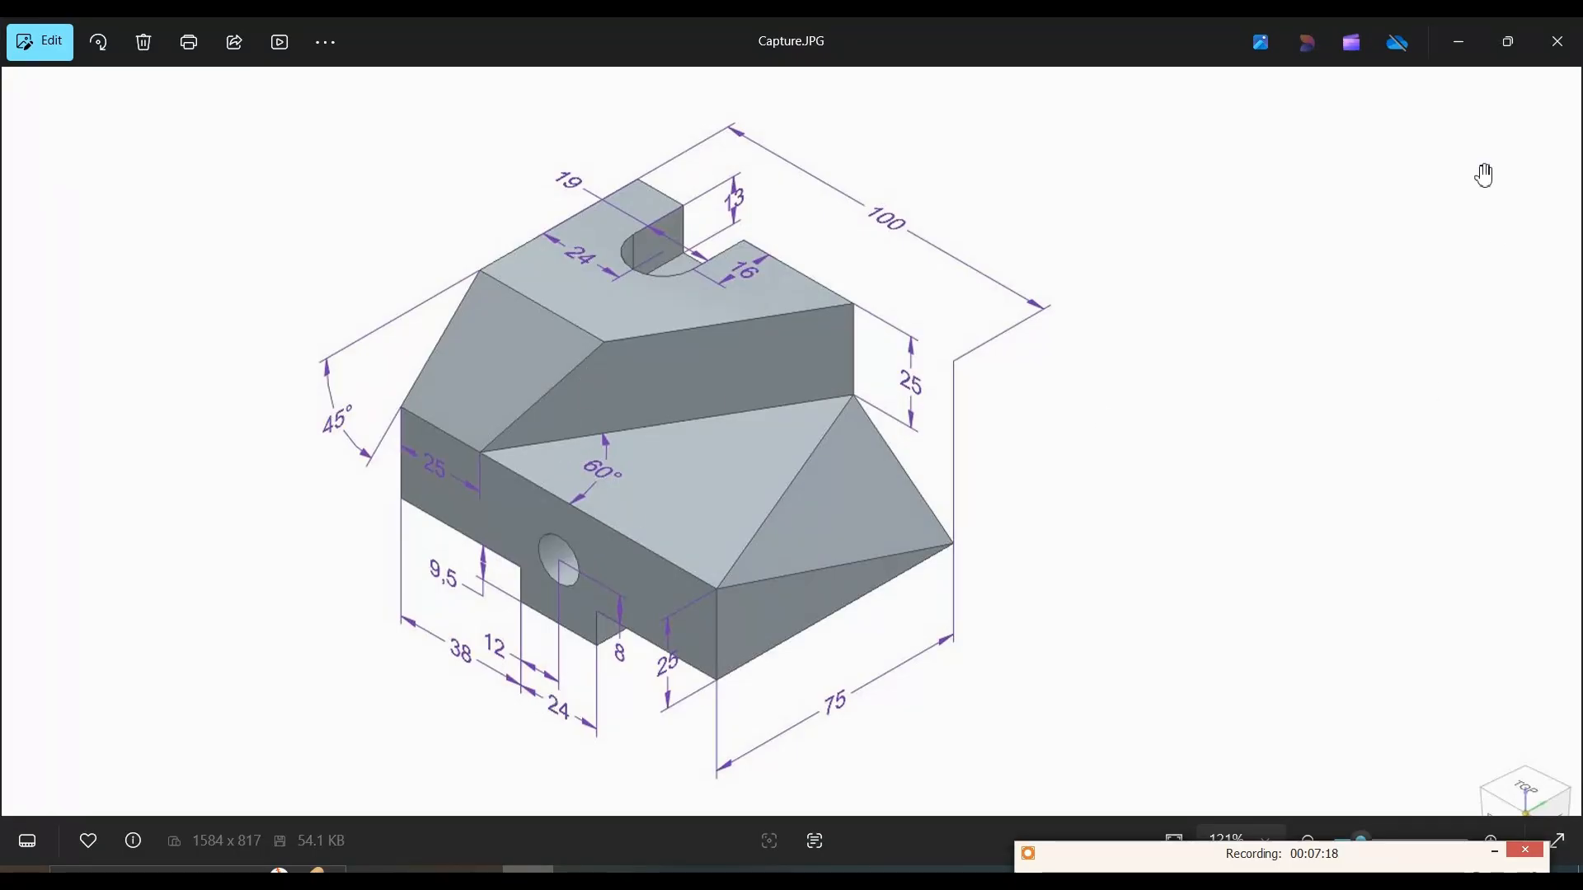
left_click(1480, 43)
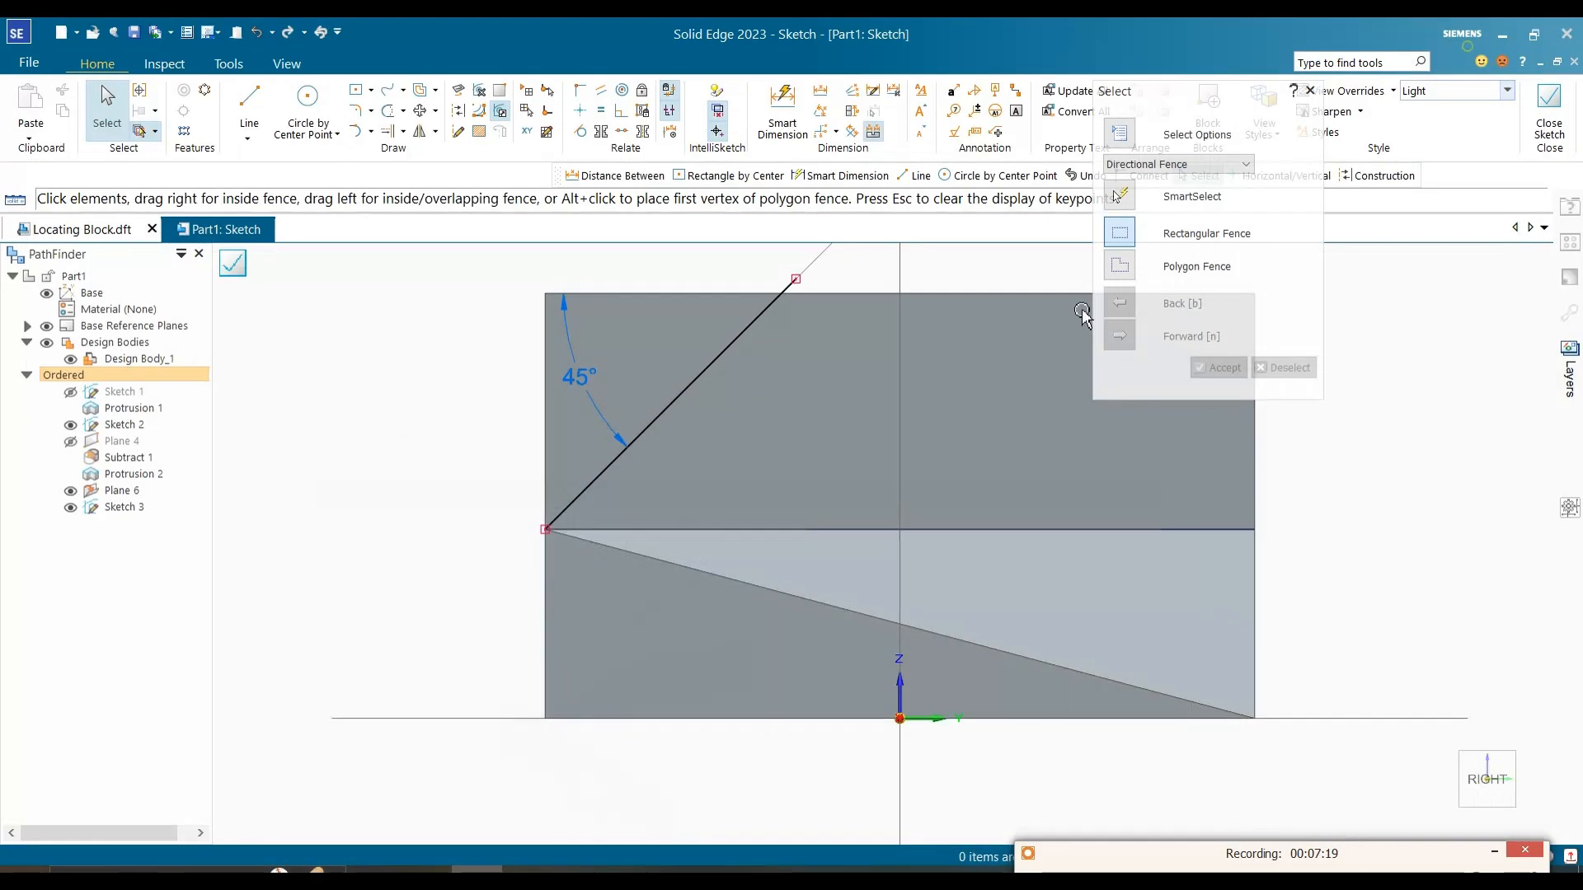
left_click(1558, 118)
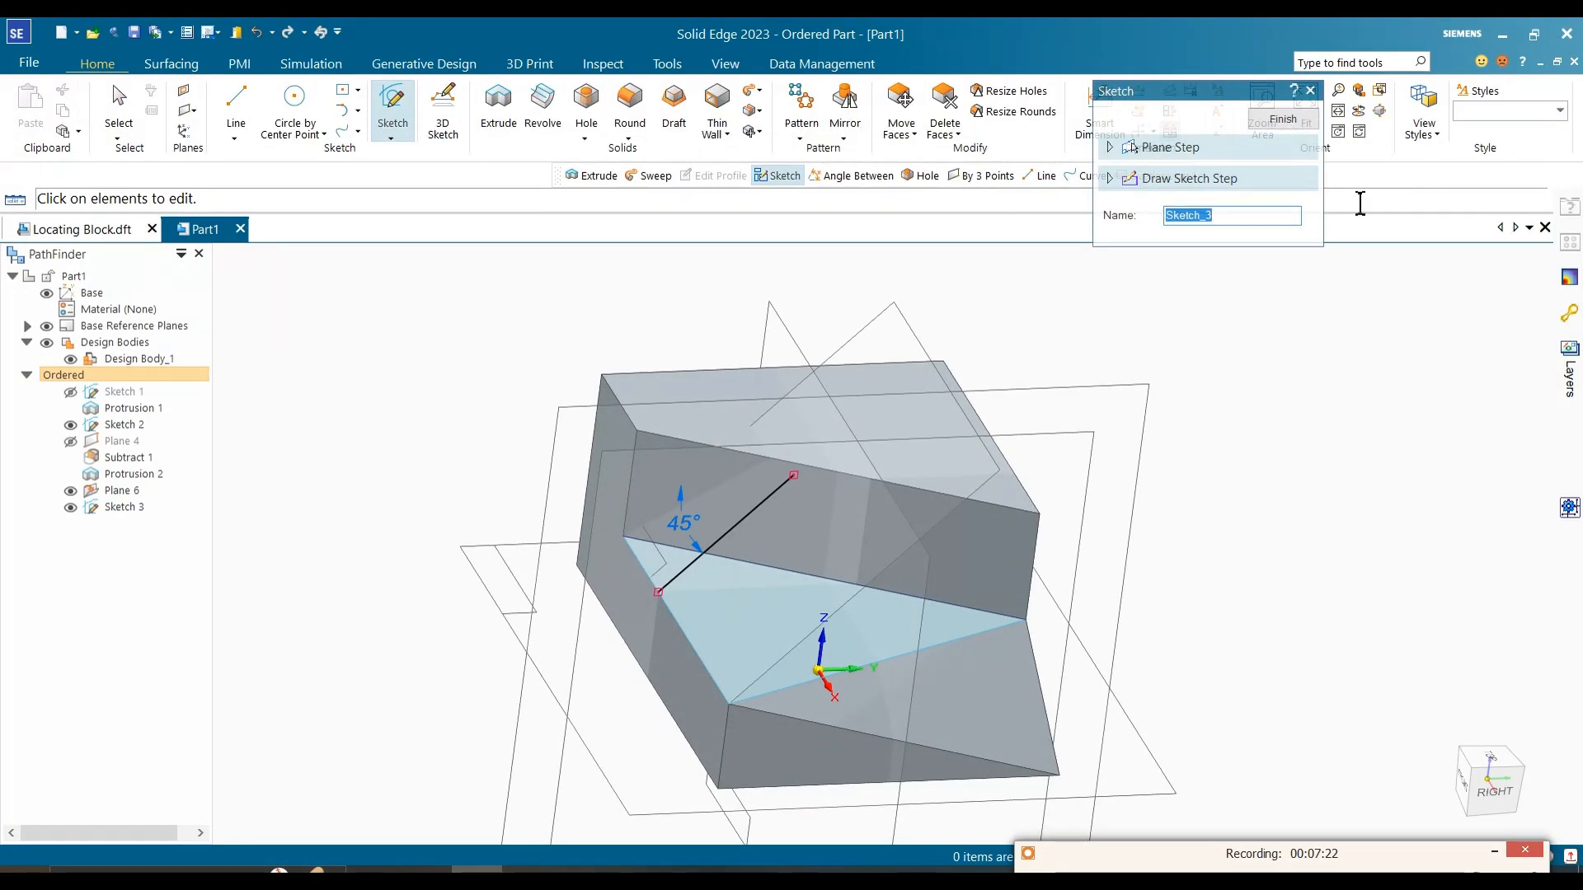
left_click(1309, 120)
Step: Delete the angle-check sketch and hide the base reference planes
left_click(119, 508)
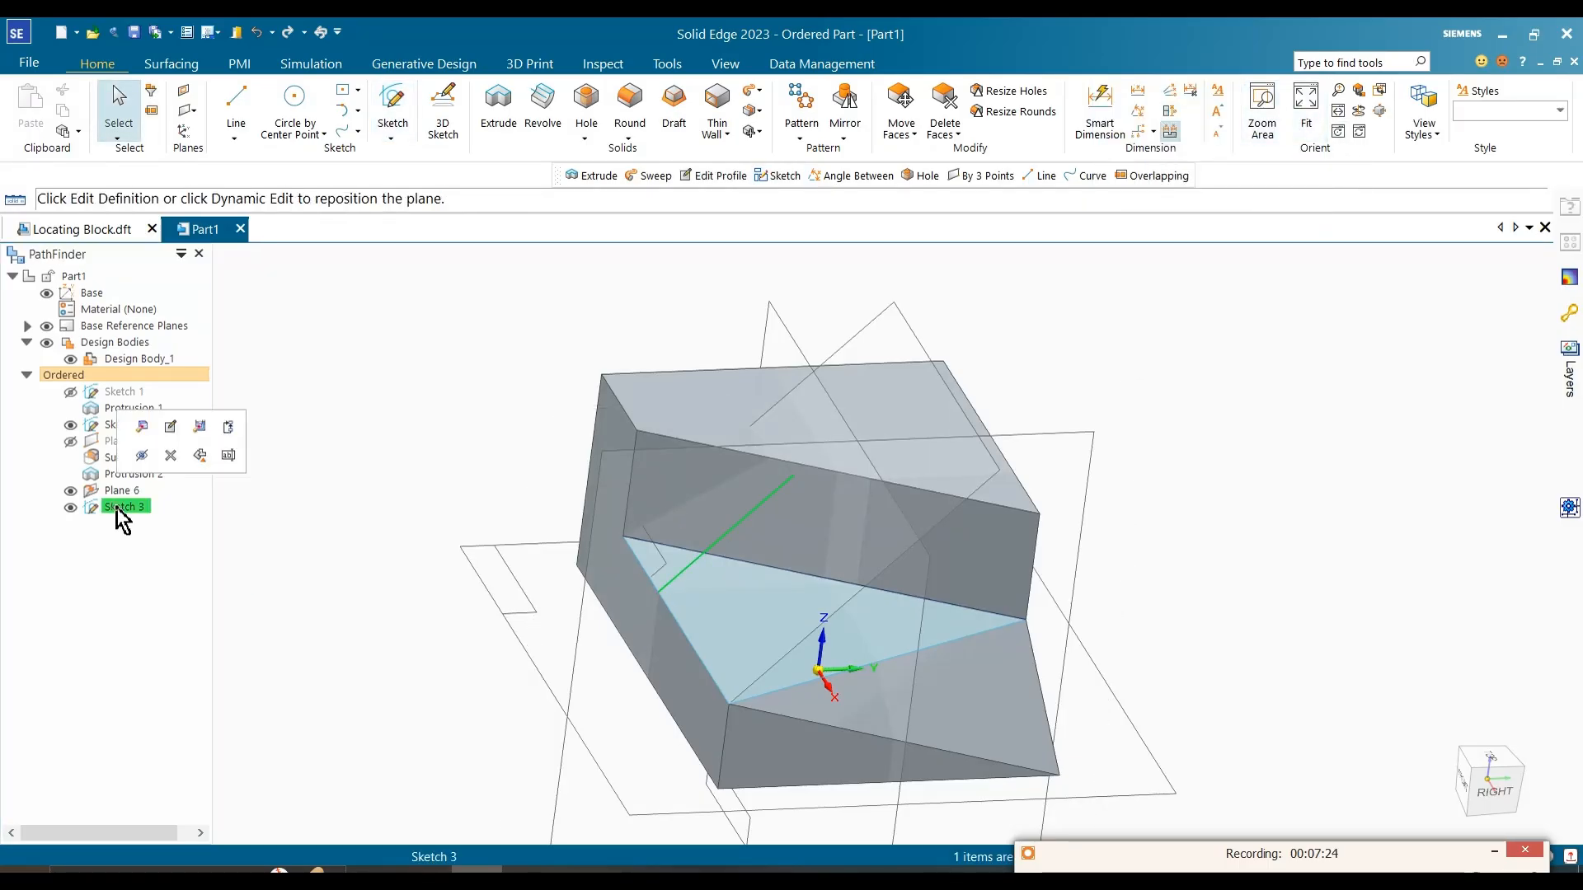
key("Delete")
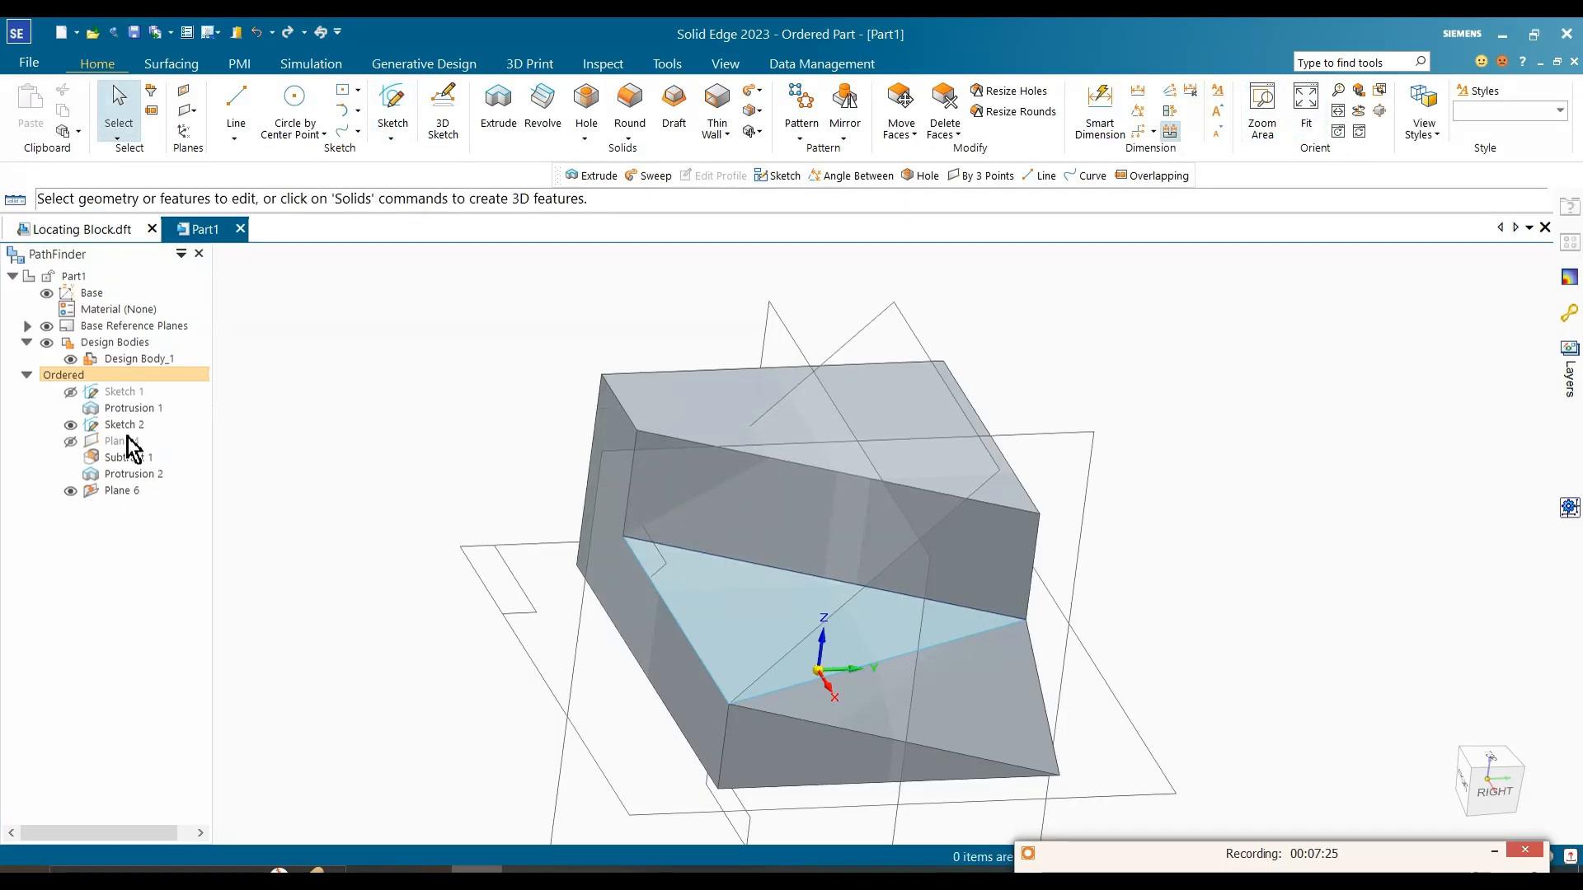
left_click(46, 327)
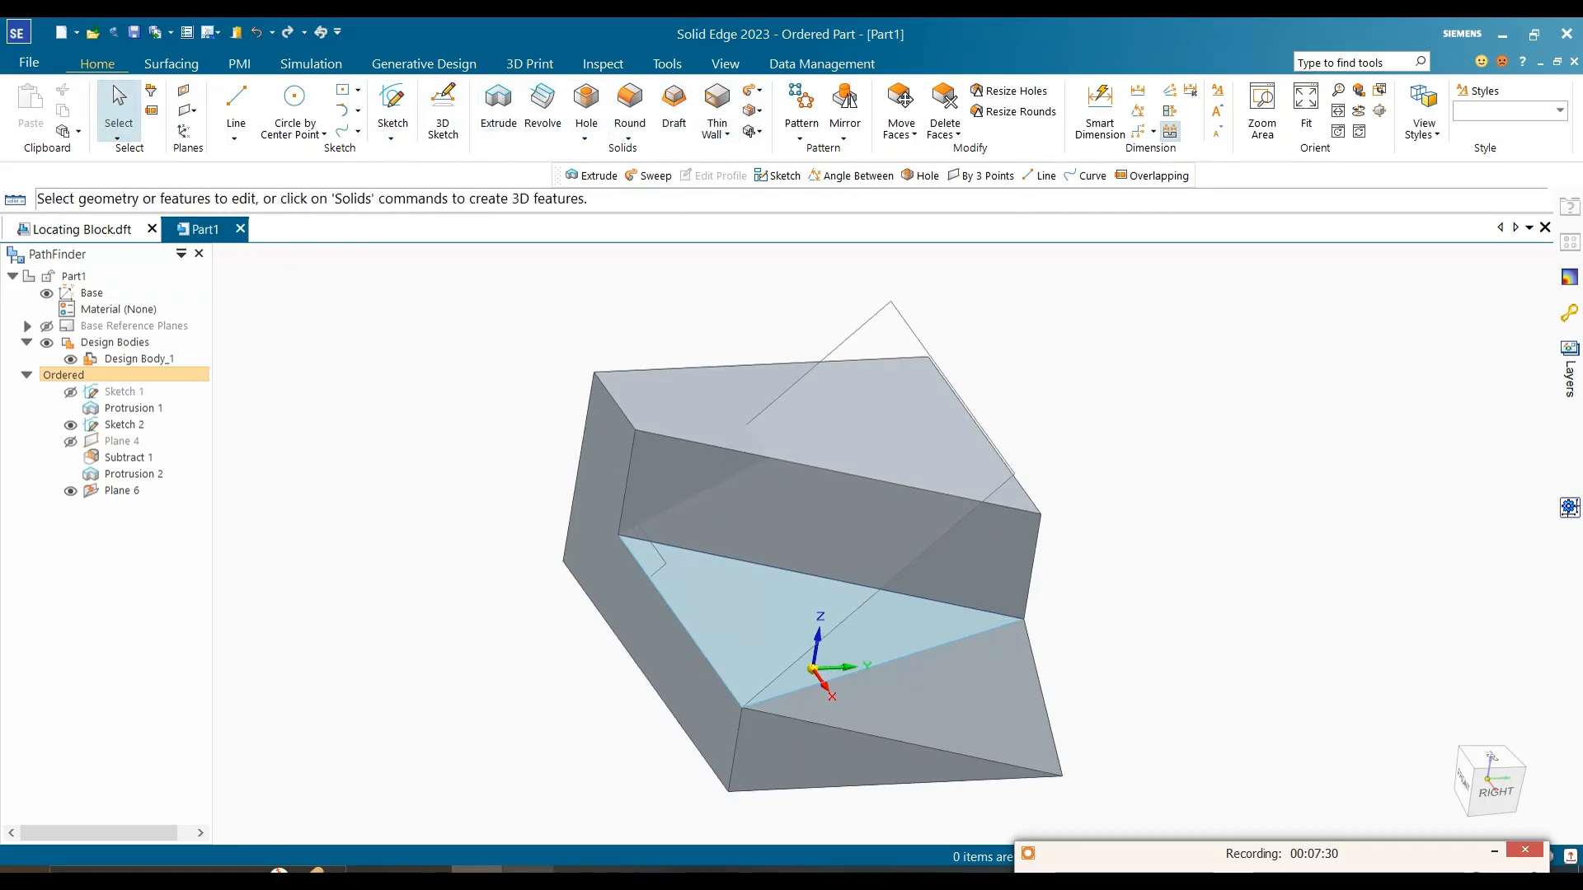
Step: Consult the reference image, then subtract the raised step's front upper corner from the design body, using the 45° plane as the tool
key("alt+Tab")
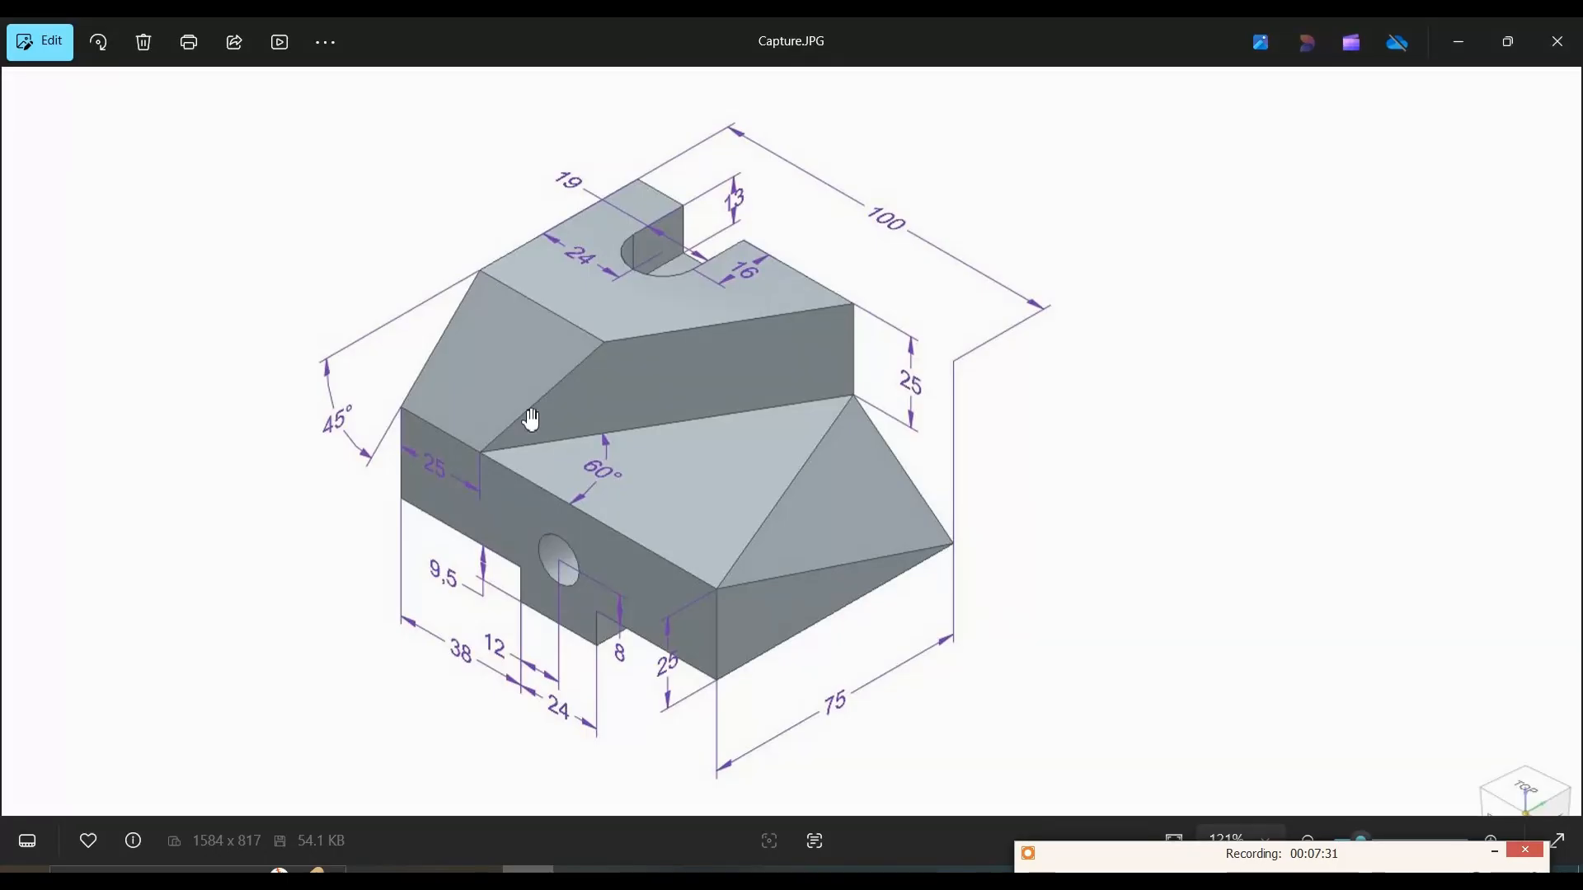
left_click(1469, 48)
left_click(752, 134)
left_click(783, 250)
left_click(772, 497)
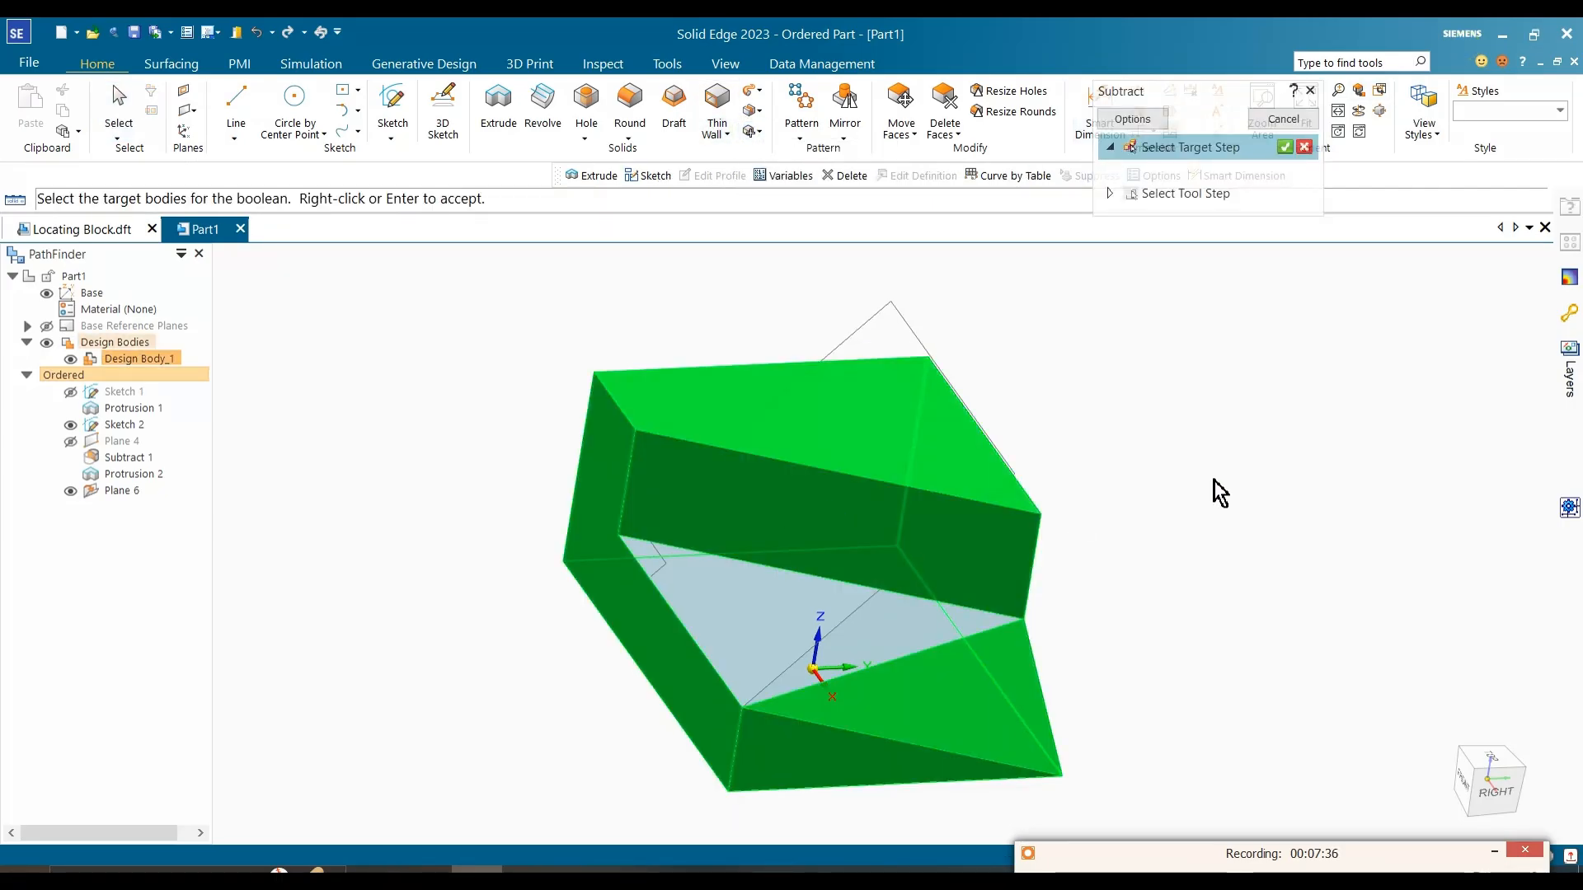
right_click(1219, 493)
left_click(934, 551)
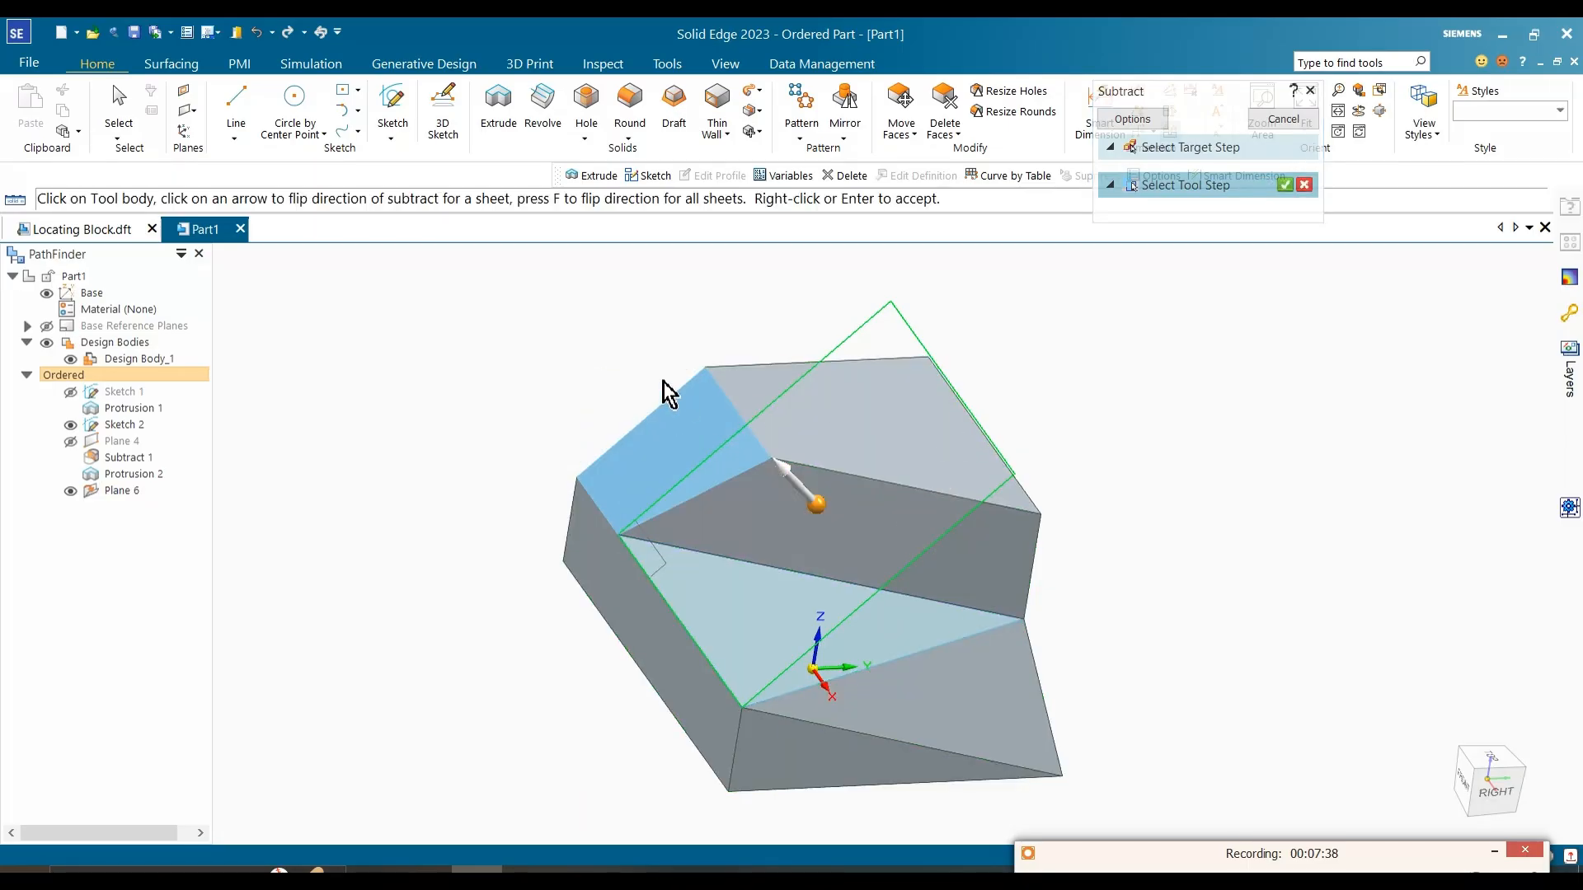
right_click(619, 366)
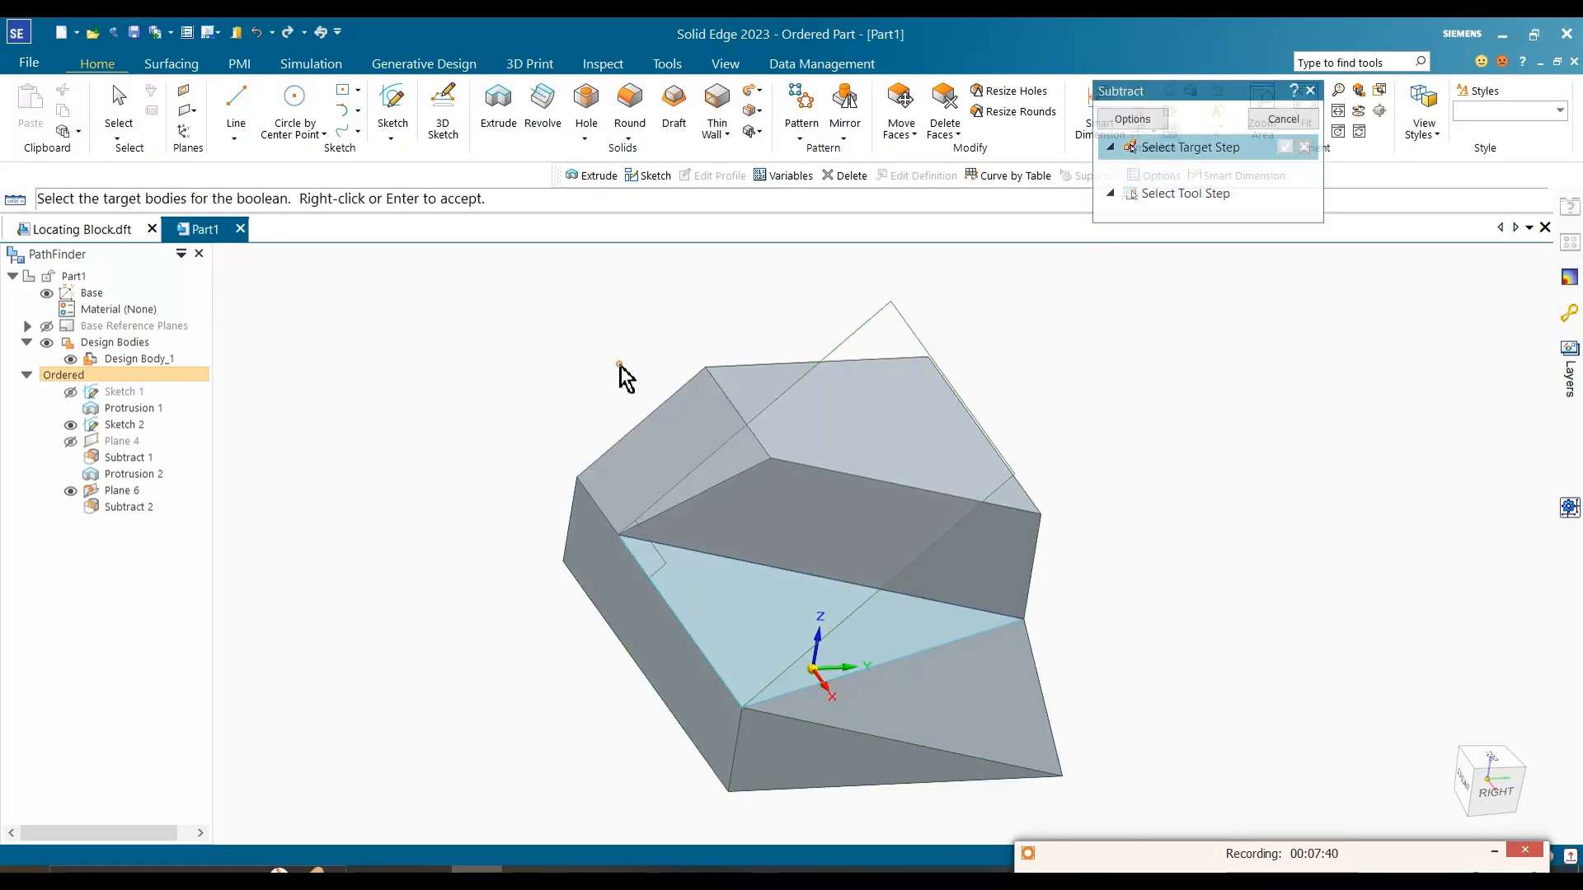
Step: Leave the Subtract command, then hide the 45° plane and Sketch 2
key("Escape")
middle_click_drag(600, 393, 605, 376)
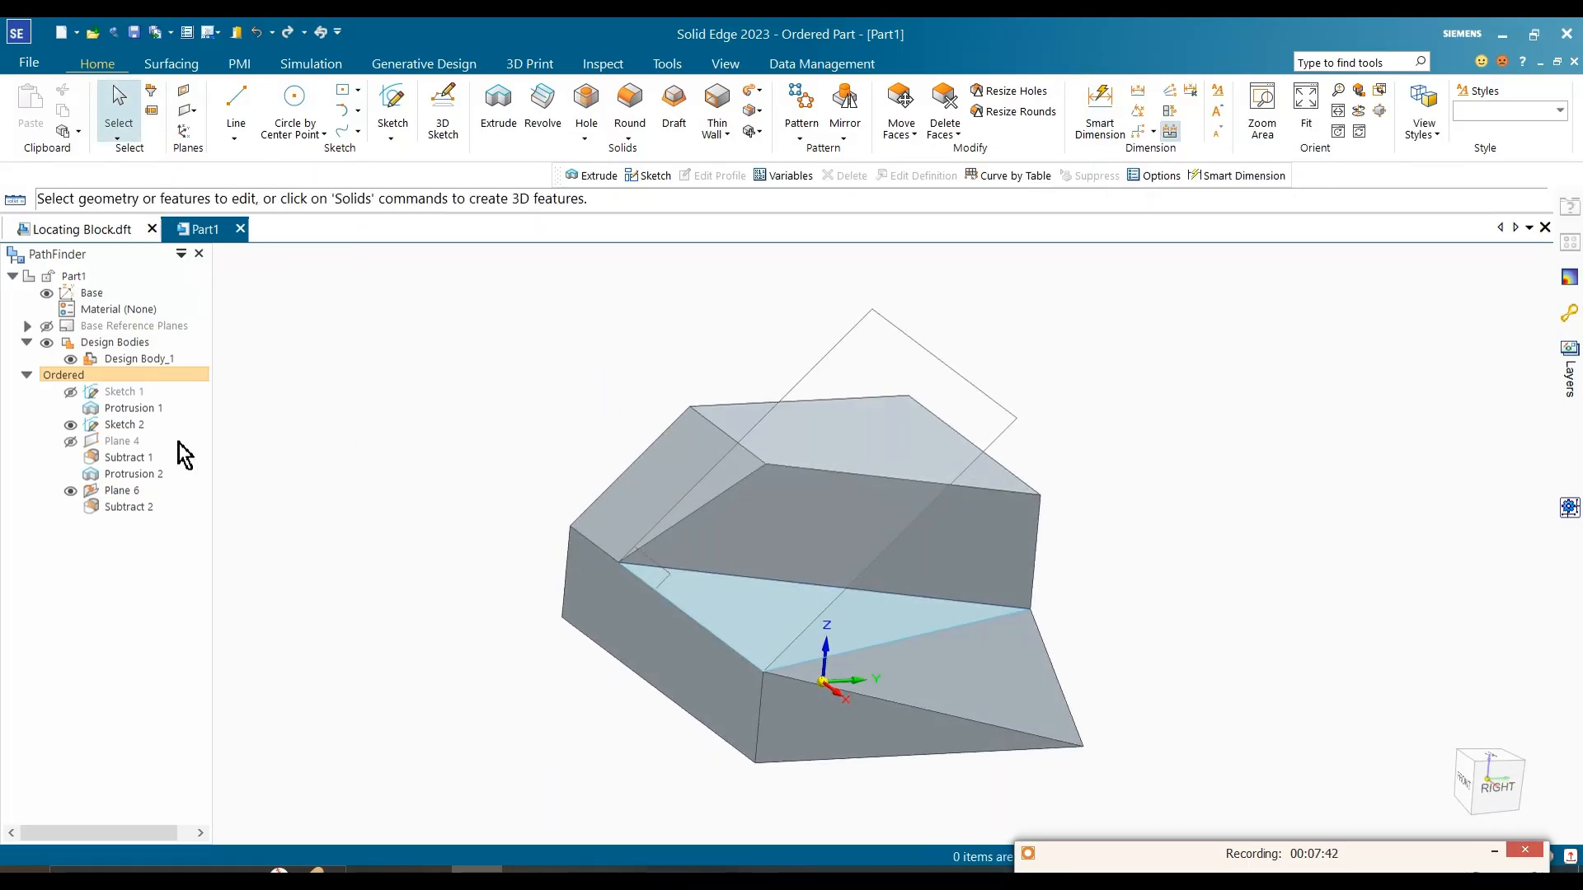
left_click(70, 491)
left_click(70, 425)
middle_click_drag(318, 424, 422, 459)
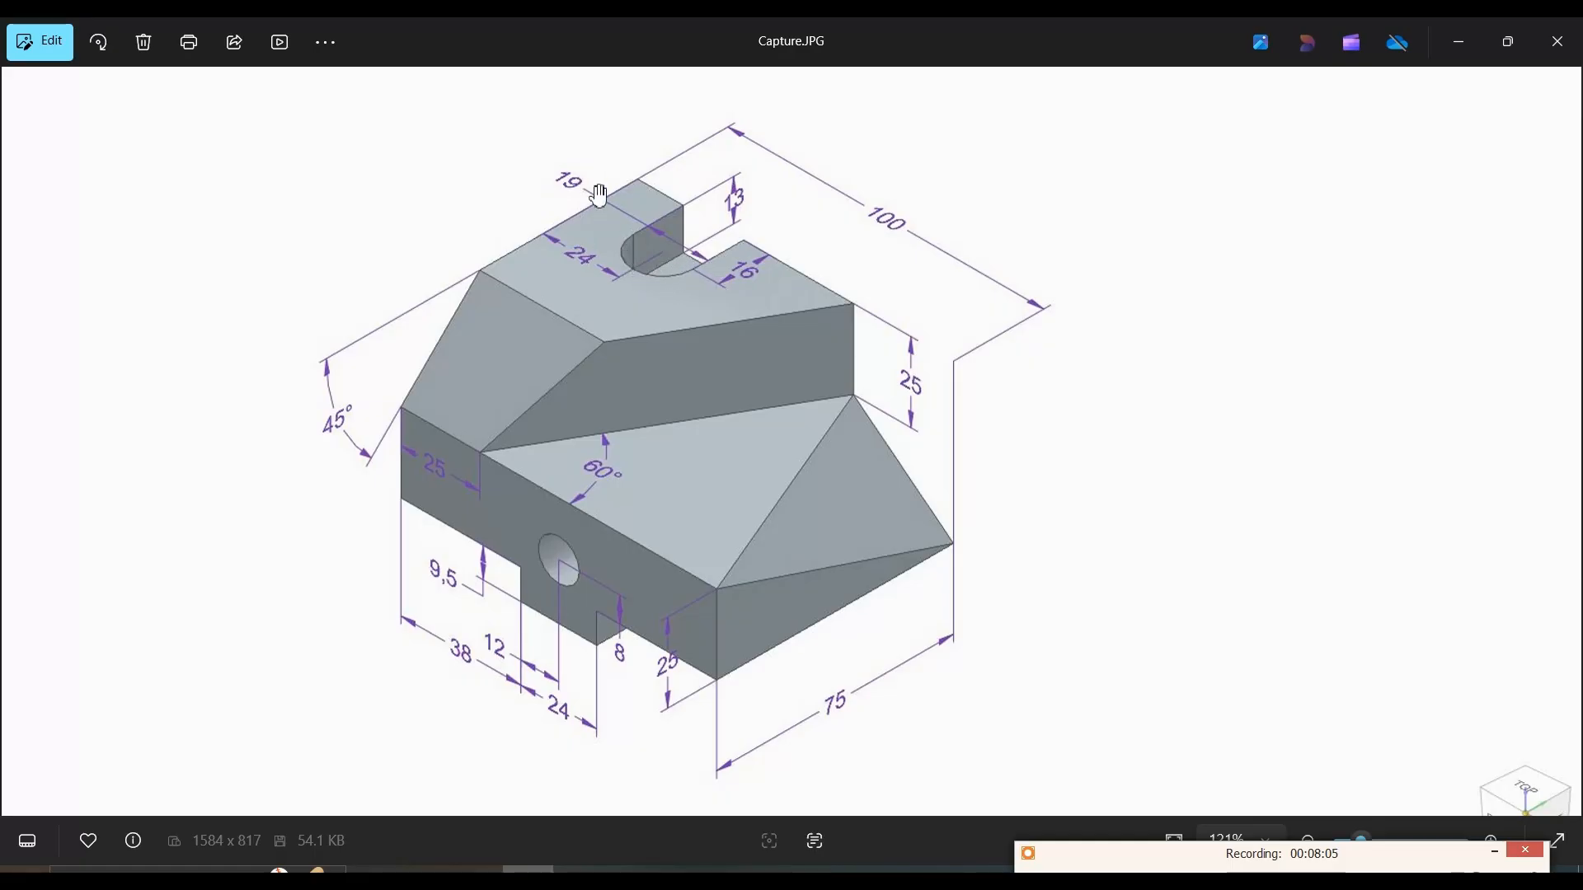
Step: Consult the reference image, then sketch a centre rectangle on the raised step's top face, centred on its right edge about 13 mm from the upper edge
left_click(1458, 41)
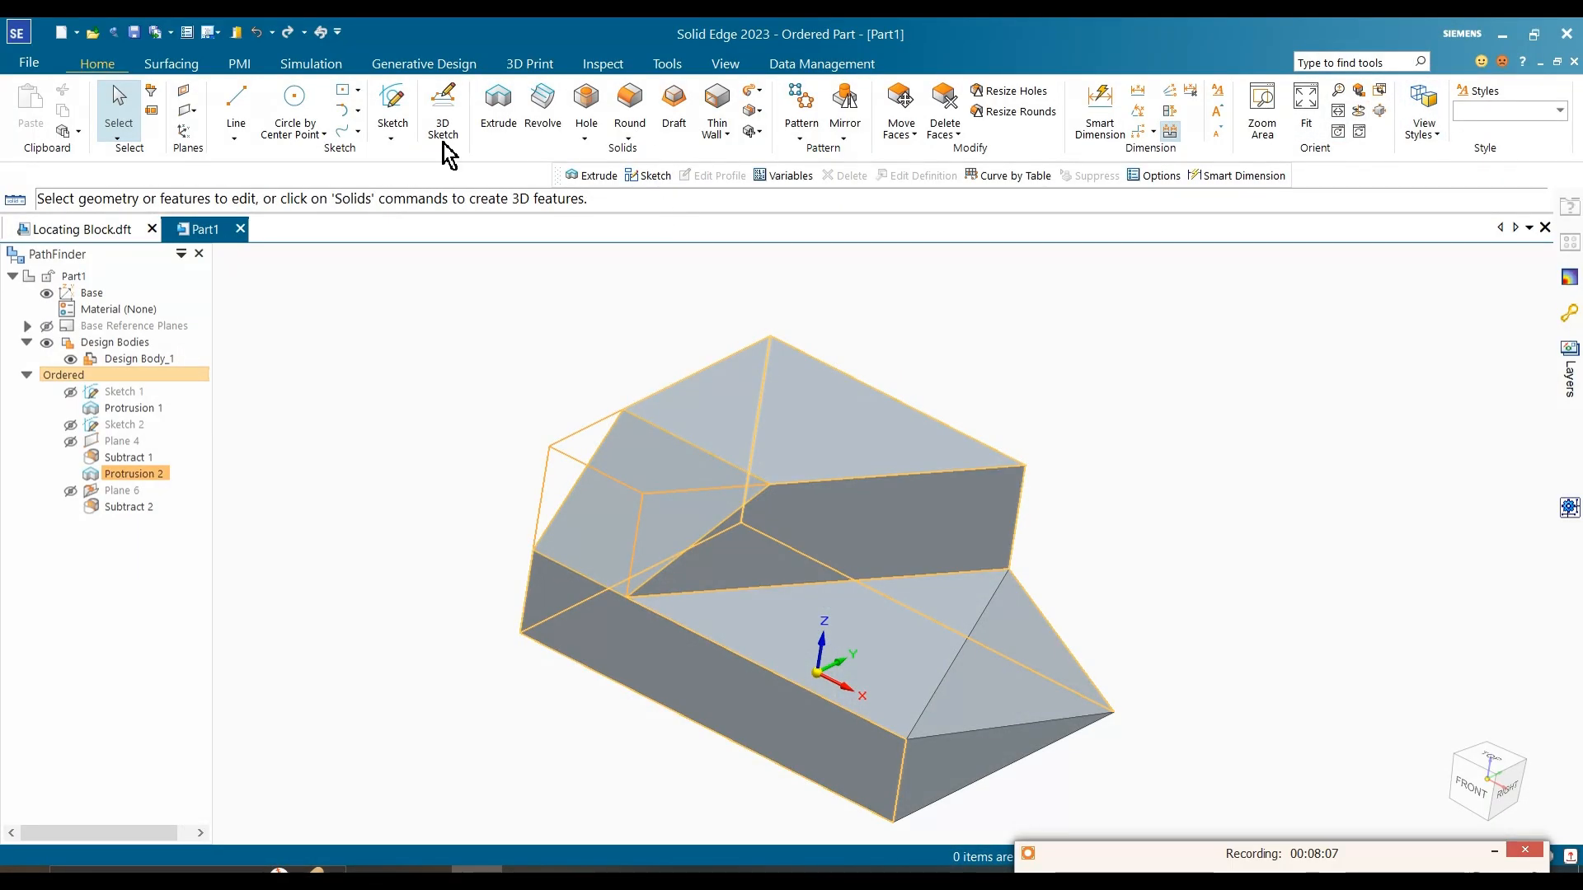
left_click(388, 106)
left_click(859, 432)
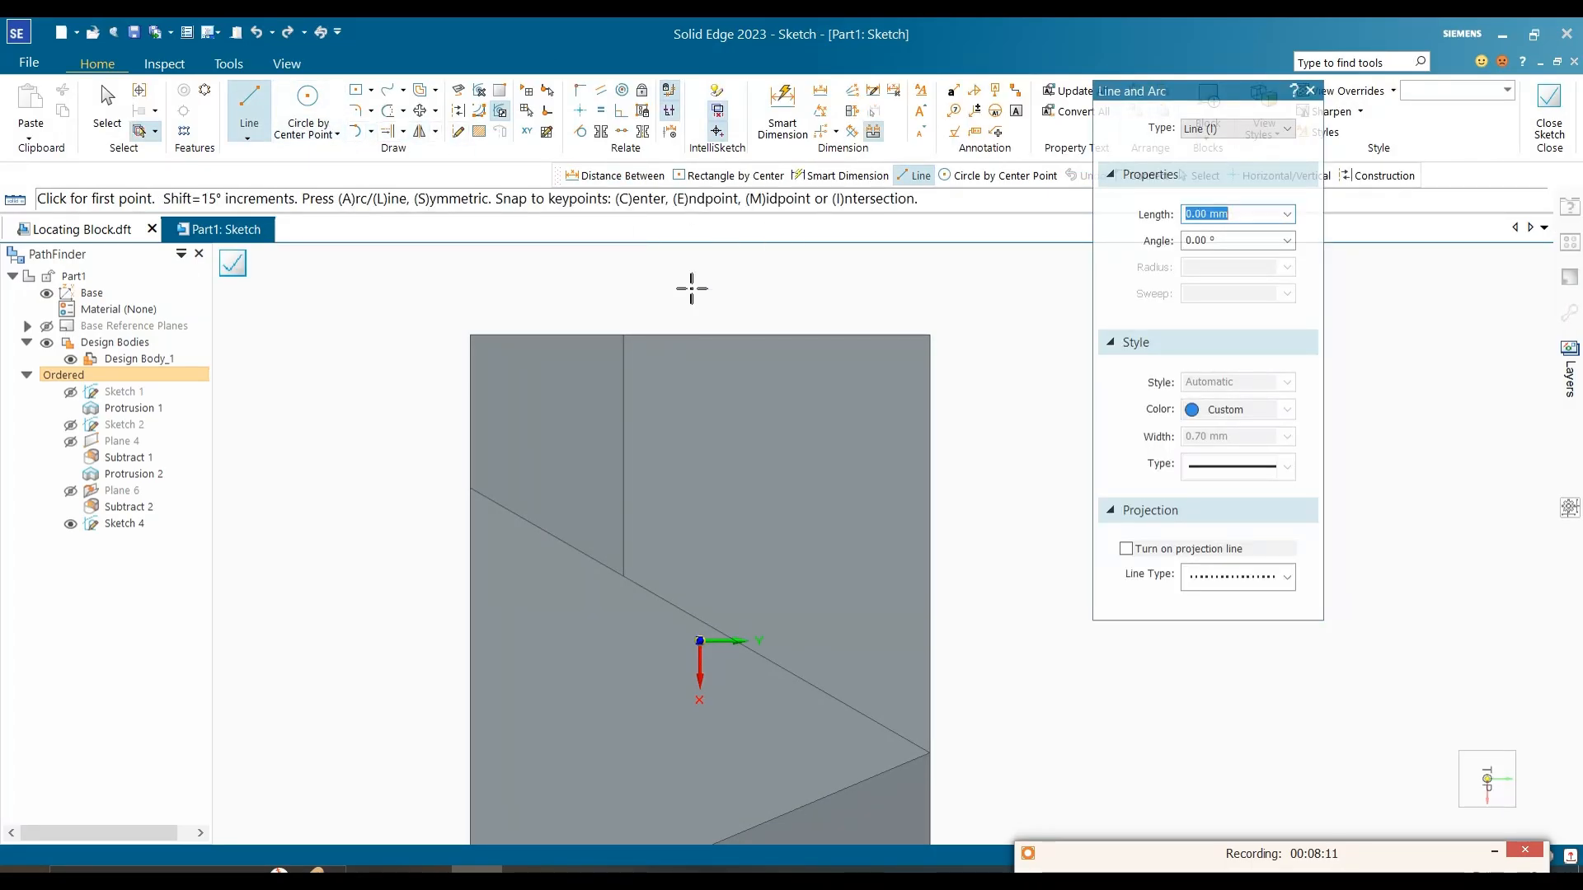
left_click(355, 89)
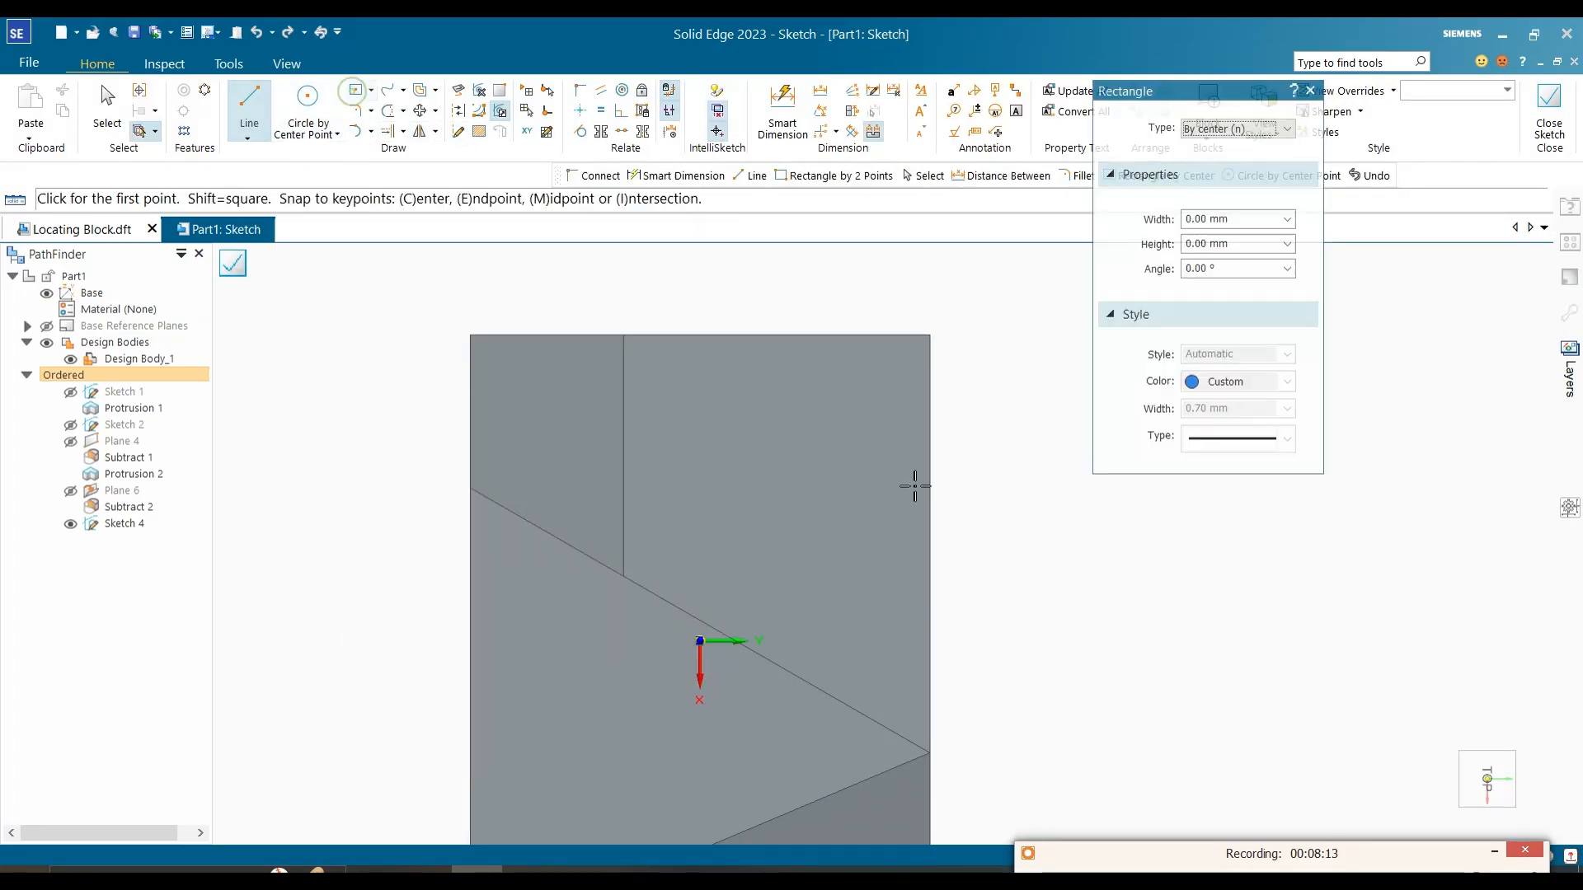
left_click(930, 414)
left_click(997, 382)
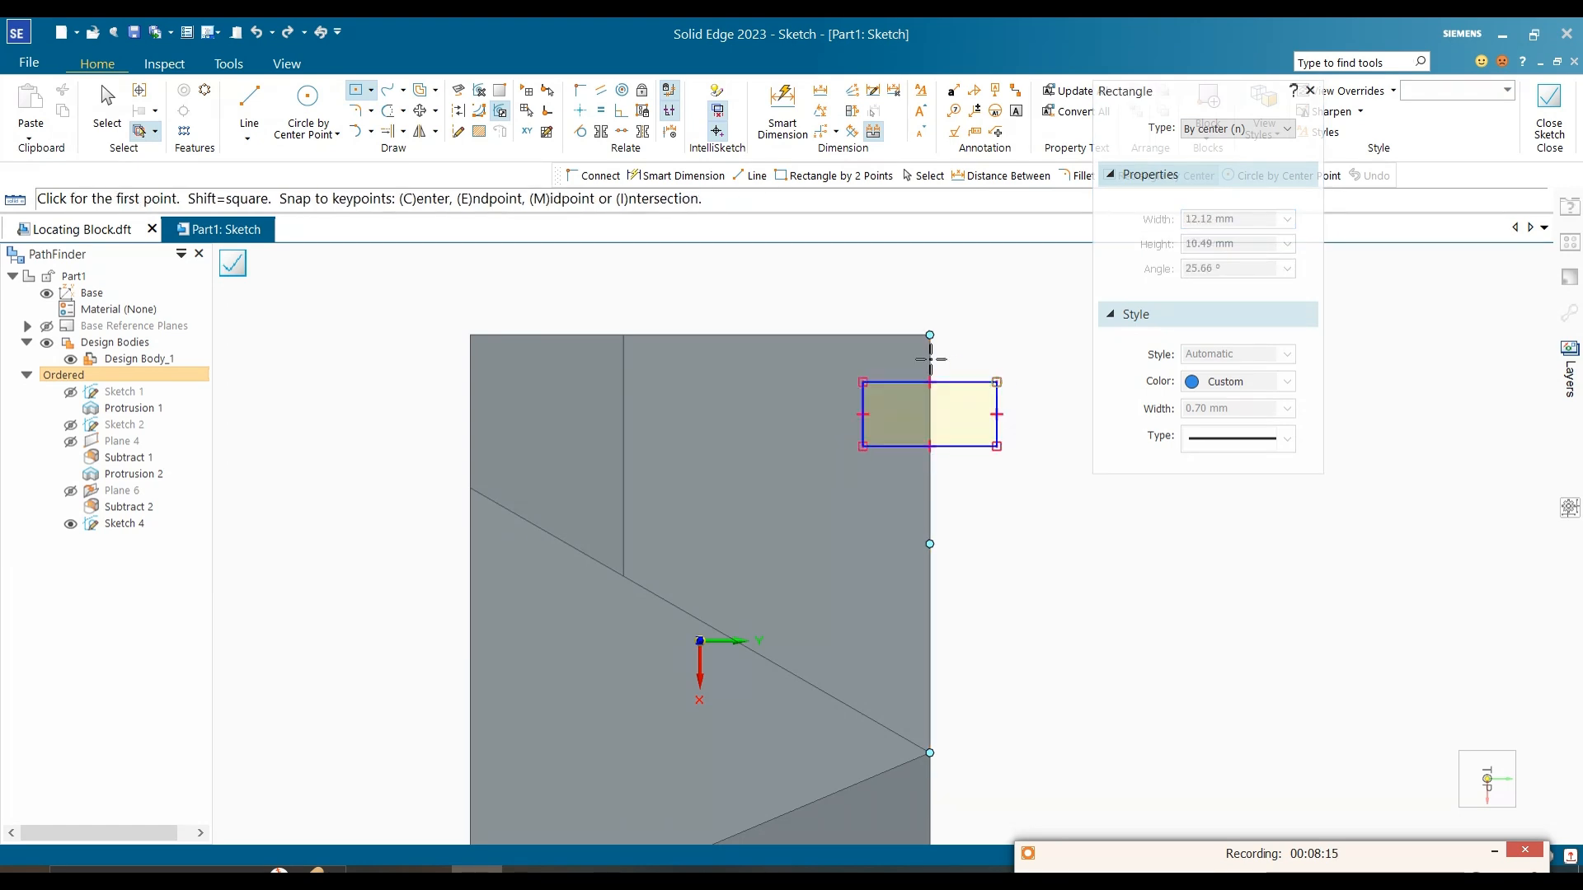
key("Escape")
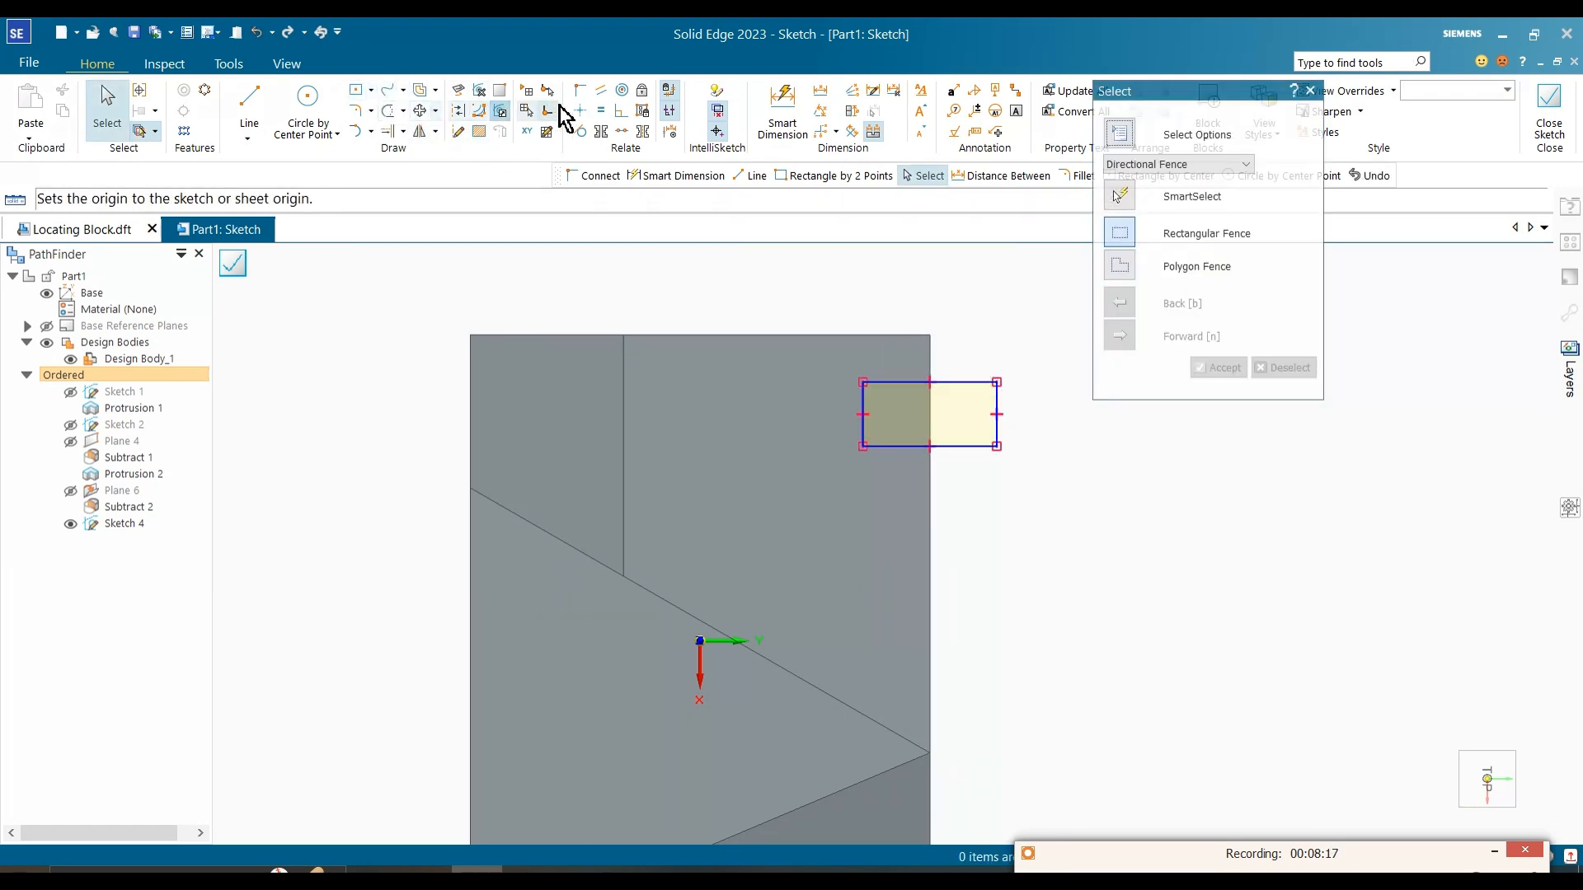
Step: Dimension the midpoint of the rectangle's inner side 24 mm from the block's upper edge
left_click(580, 112)
left_click(862, 413)
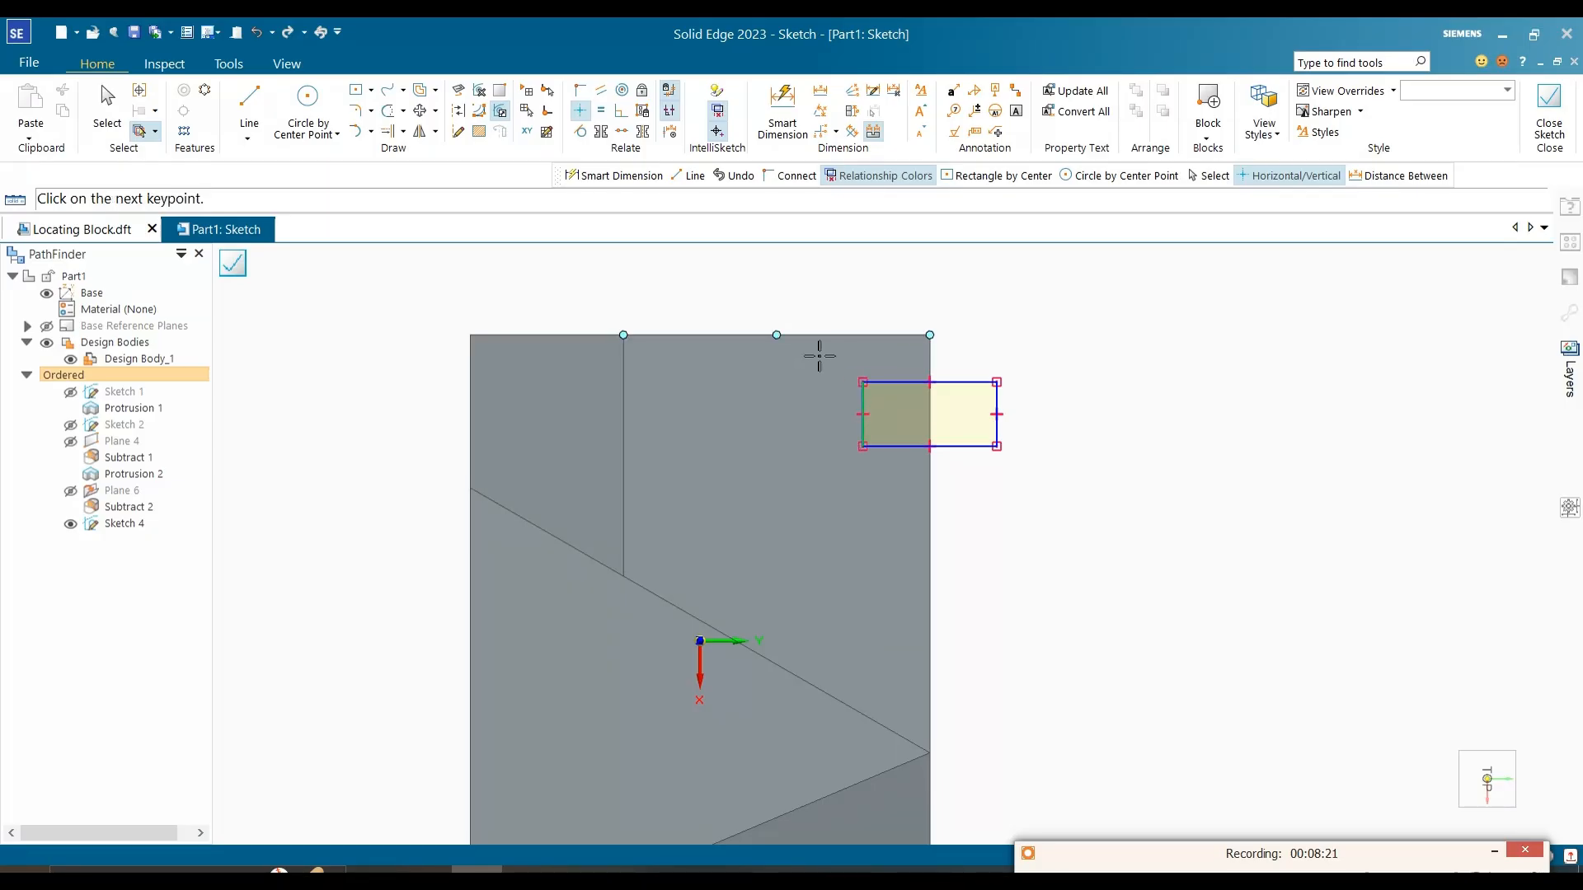
left_click(821, 91)
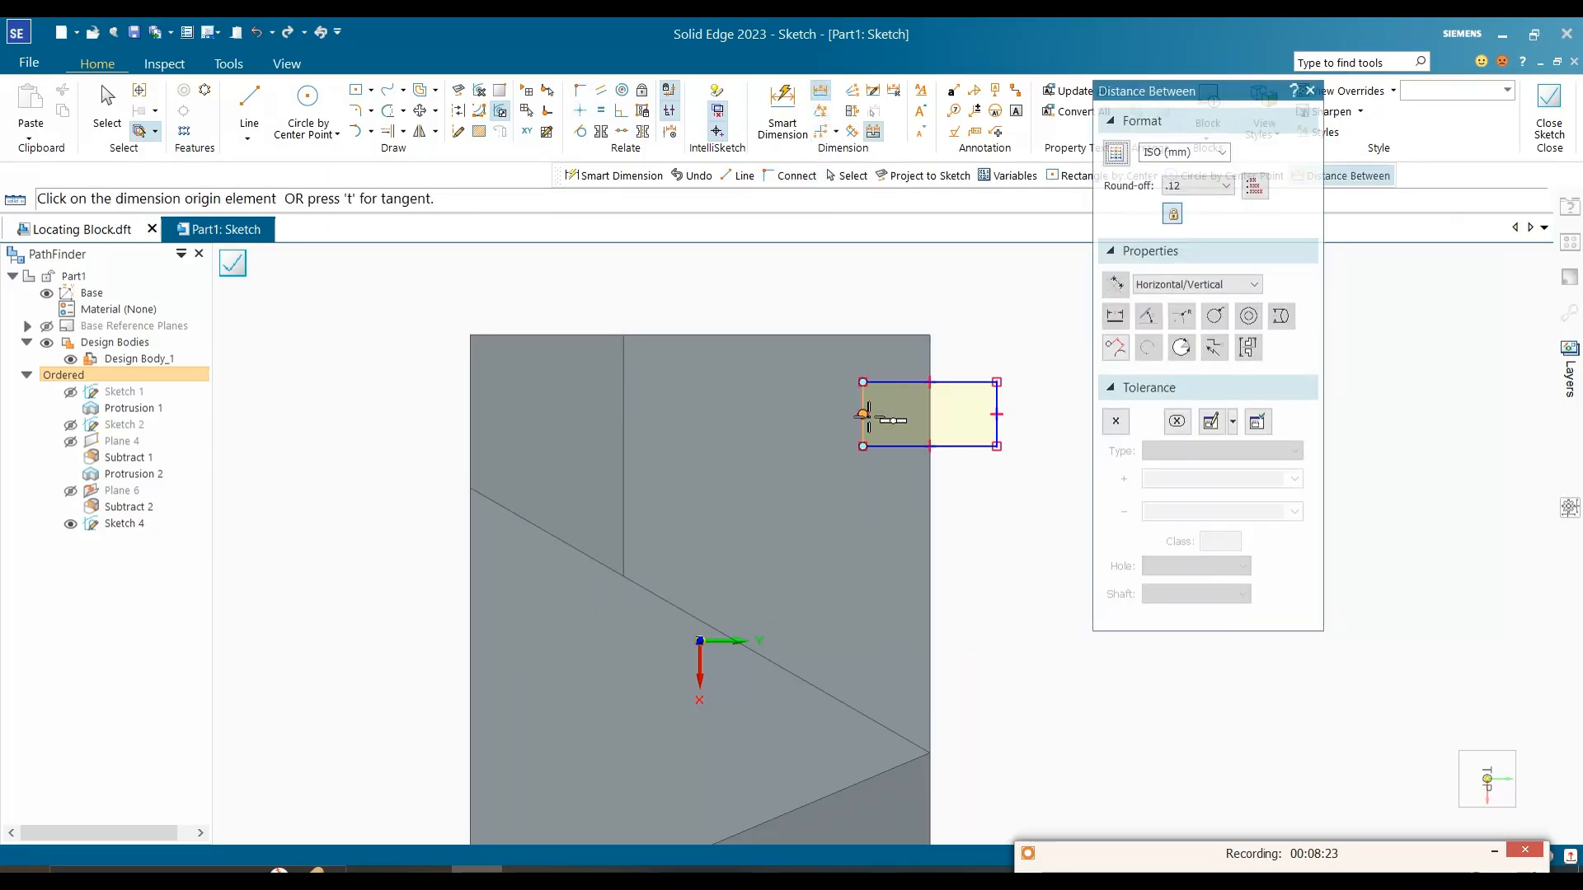
left_click(862, 414)
left_click(838, 335)
left_click(804, 394)
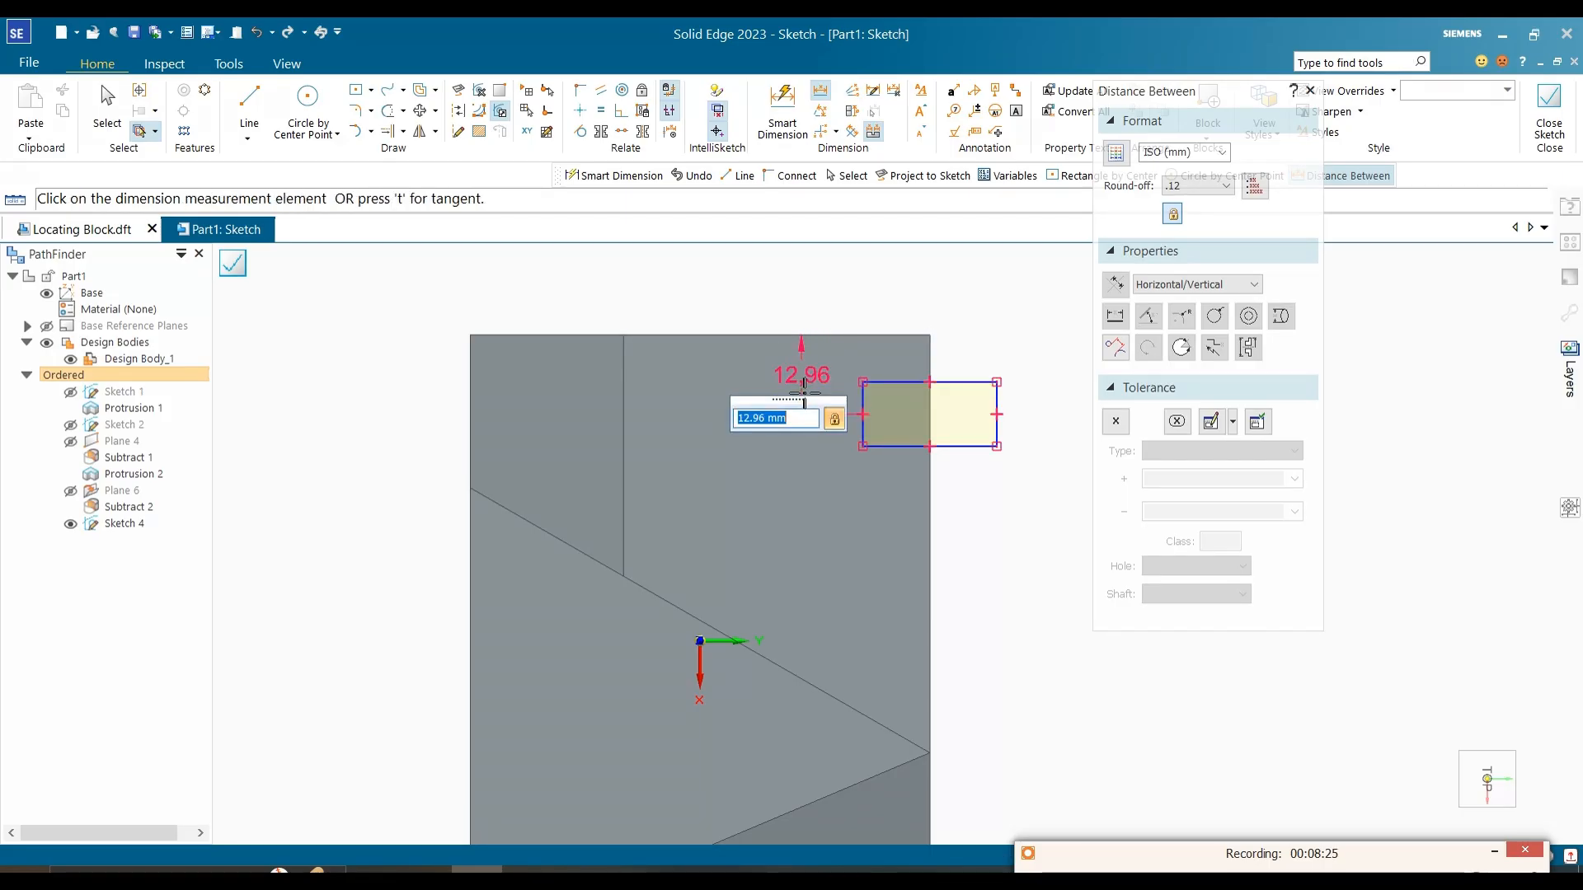
type("24")
key("Return")
left_click(722, 471)
Step: Consult the reference image, then dimension the rectangle's inner side 16 mm from the block's right edge
left_click(528, 868)
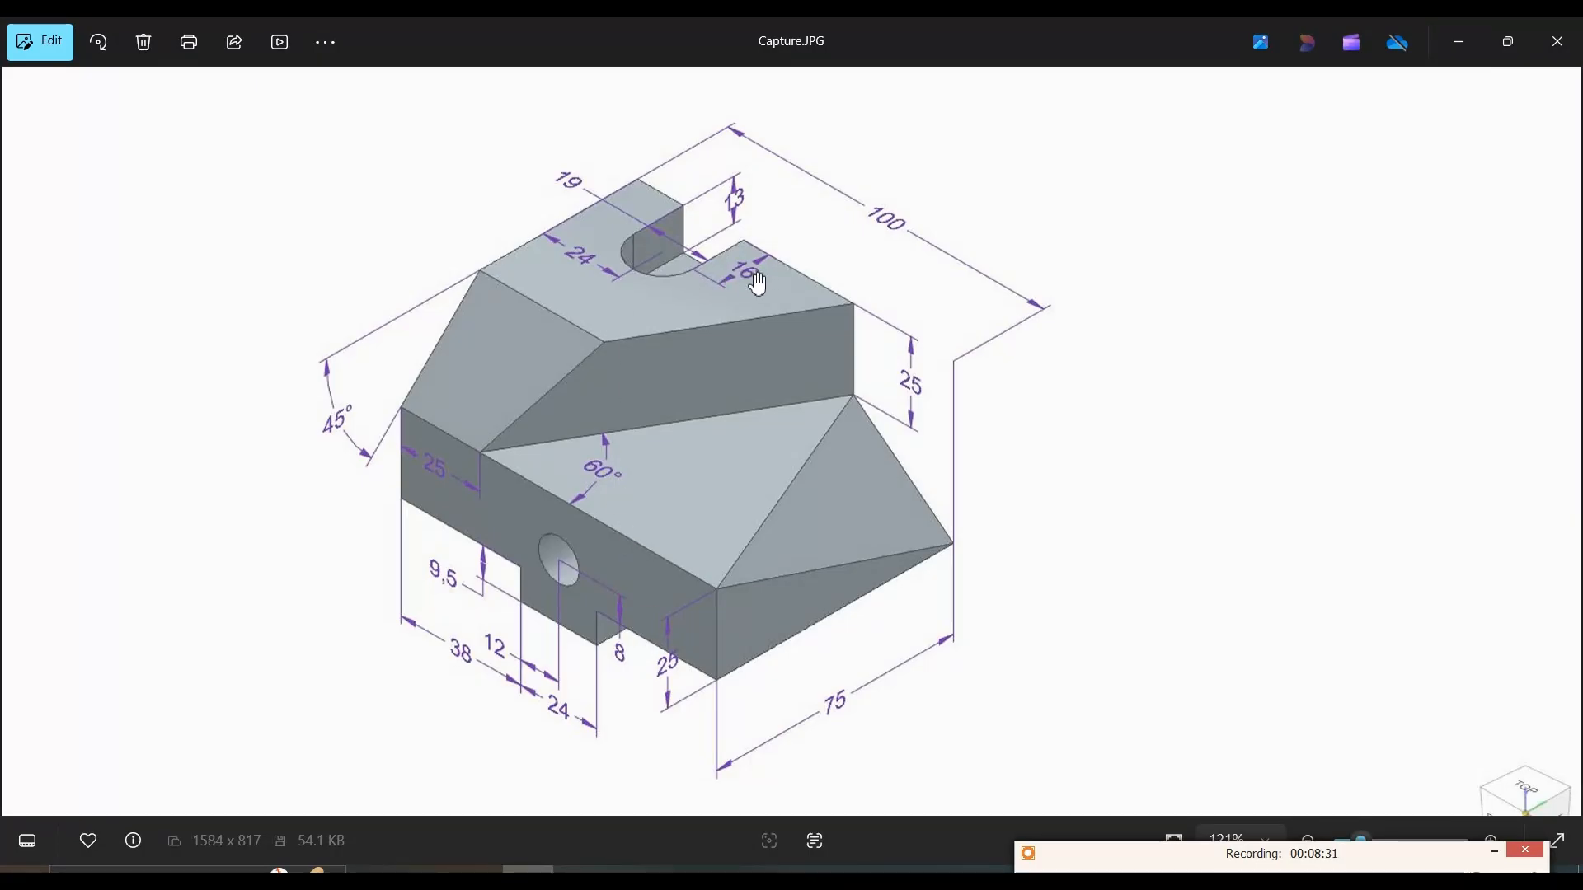
left_click(1459, 41)
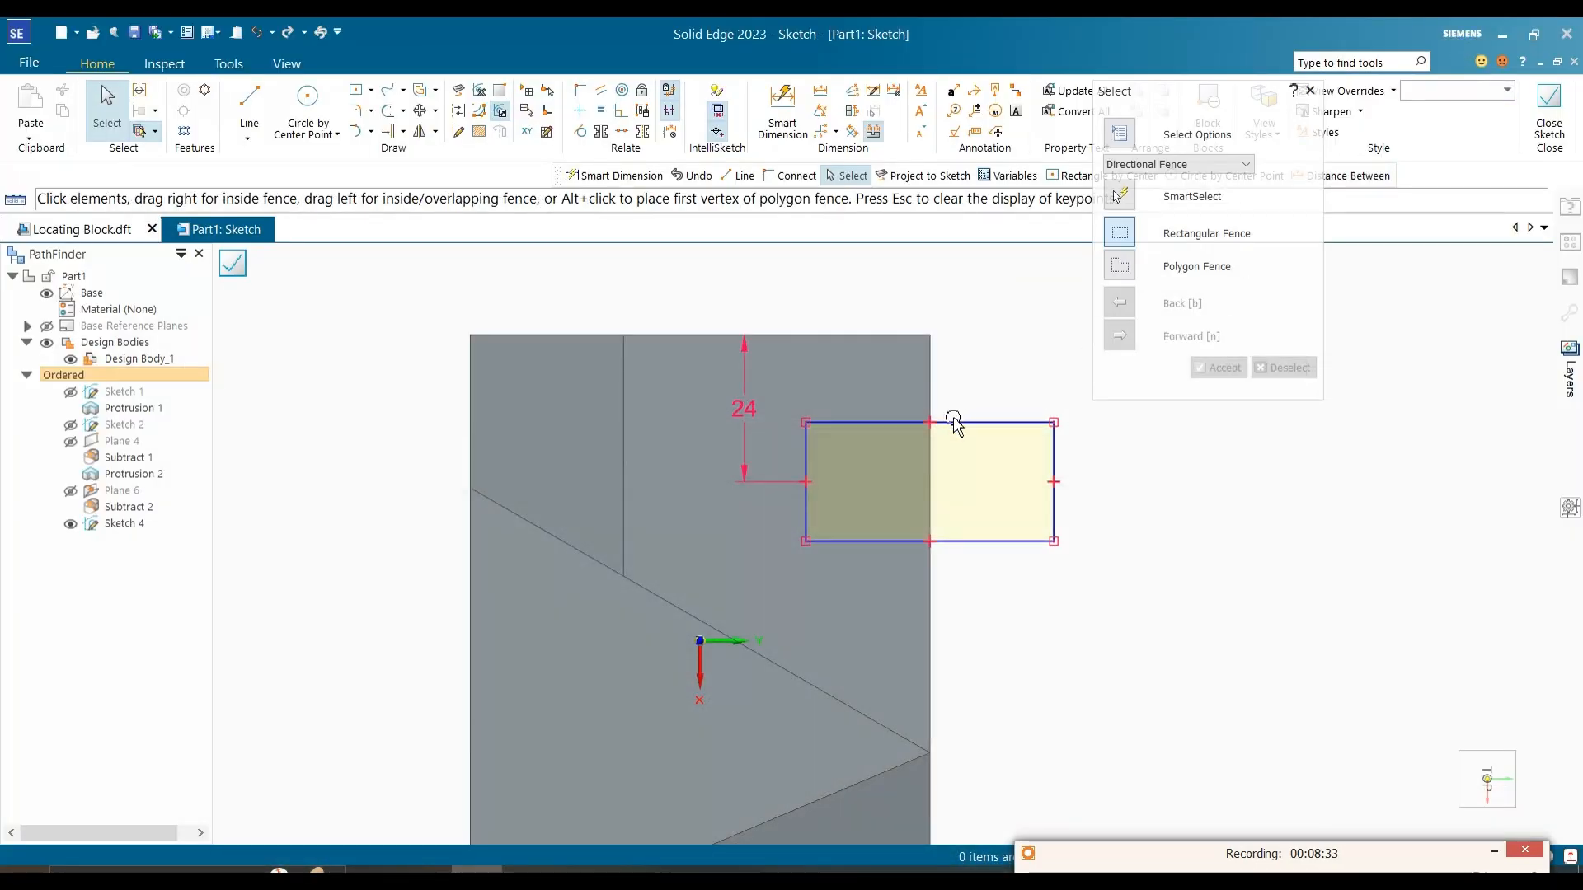
left_click(820, 93)
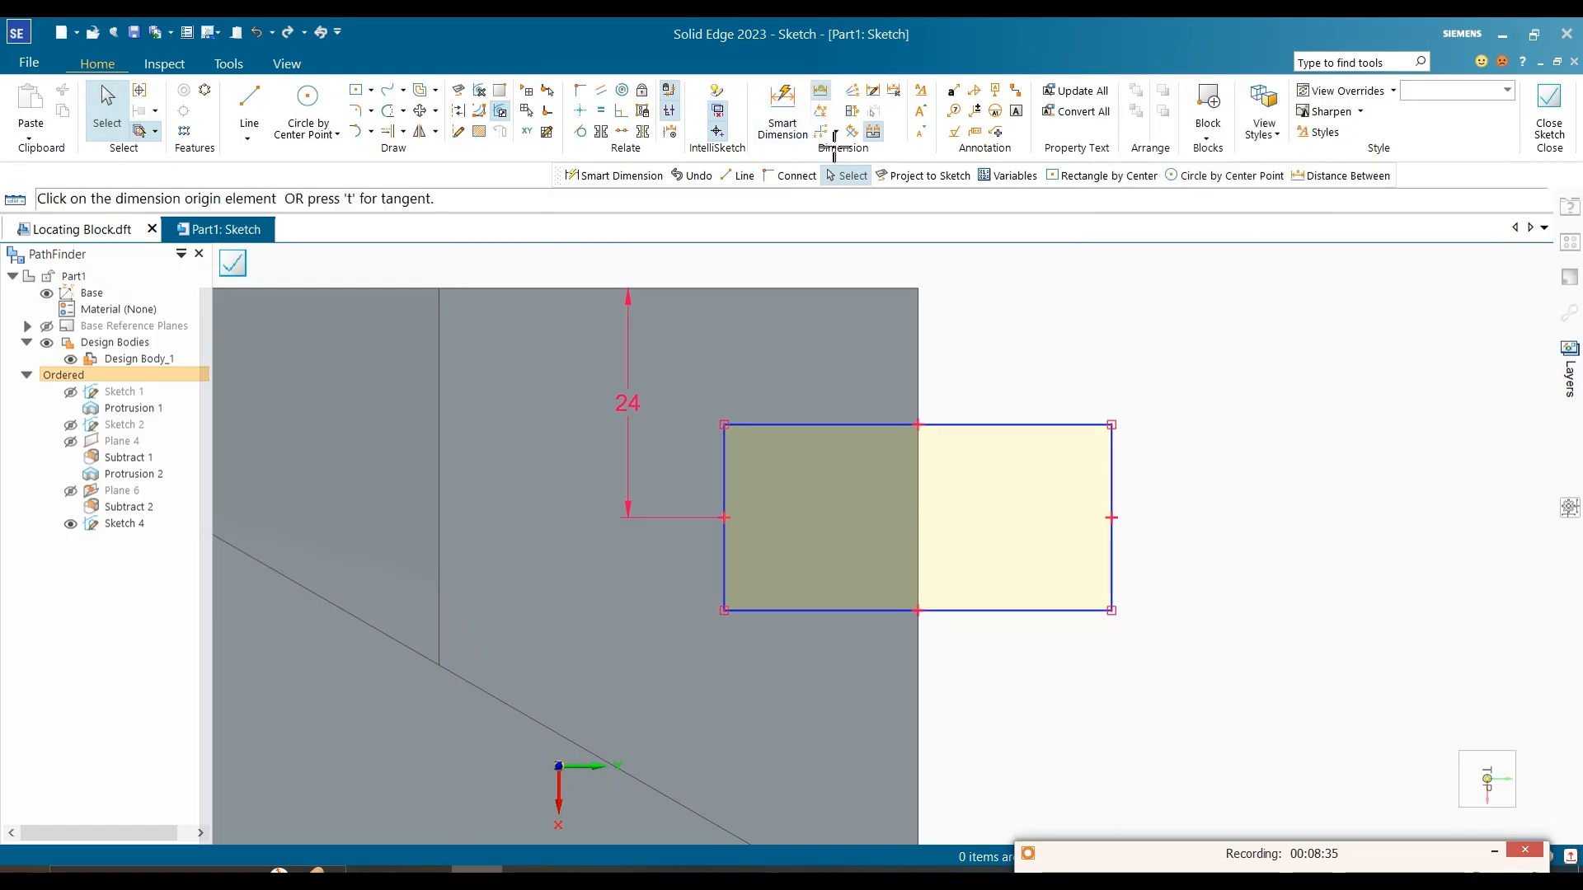
left_click(917, 610)
left_click(724, 606)
left_click(764, 681)
key("Return")
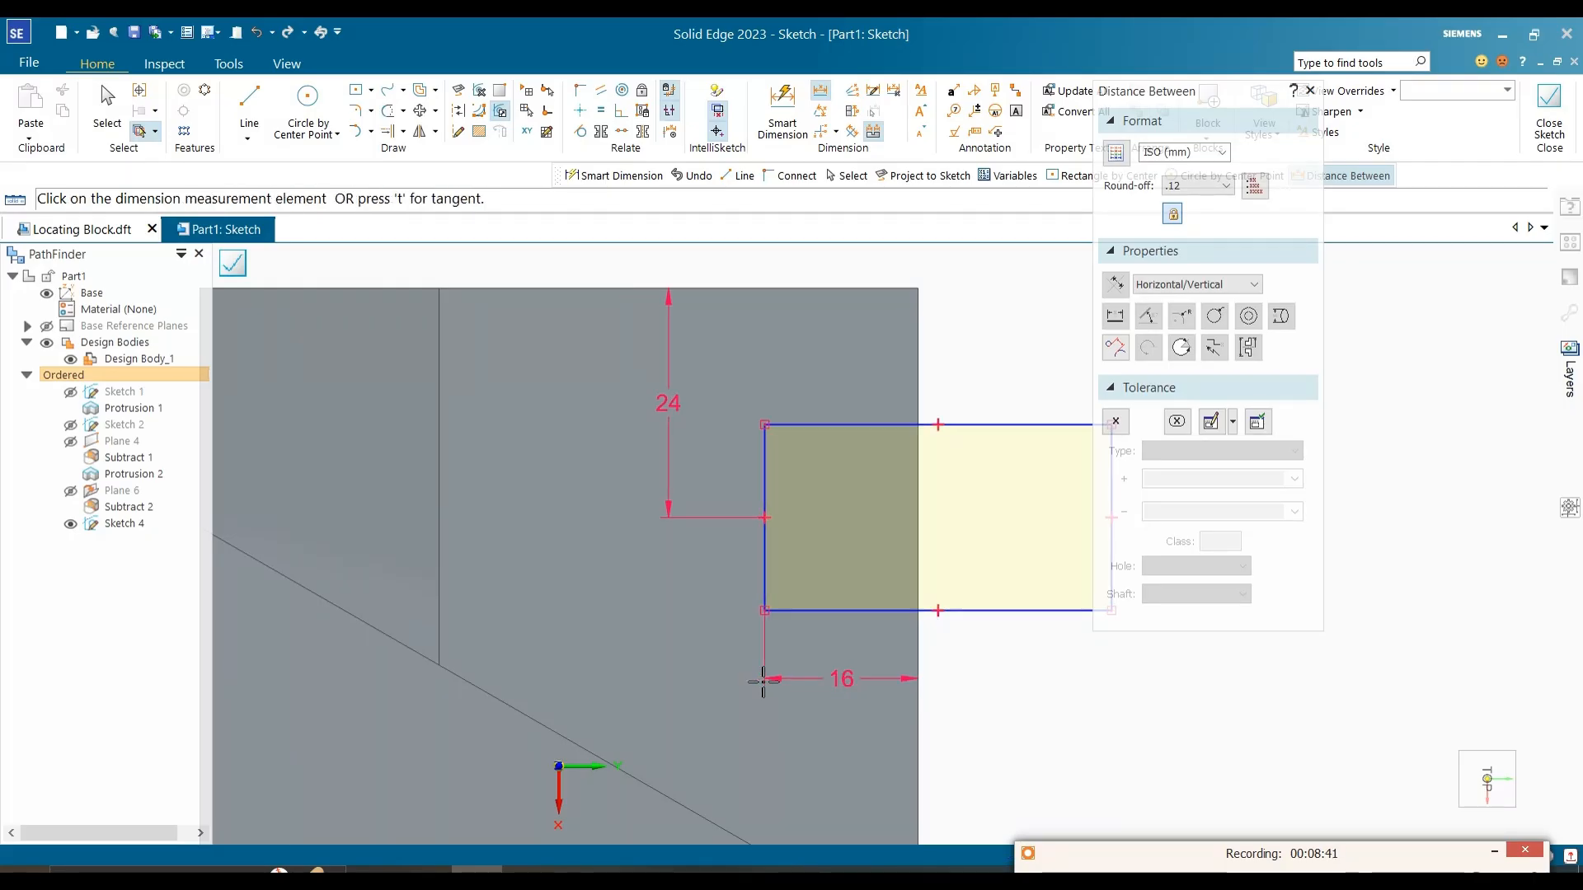
key("Escape")
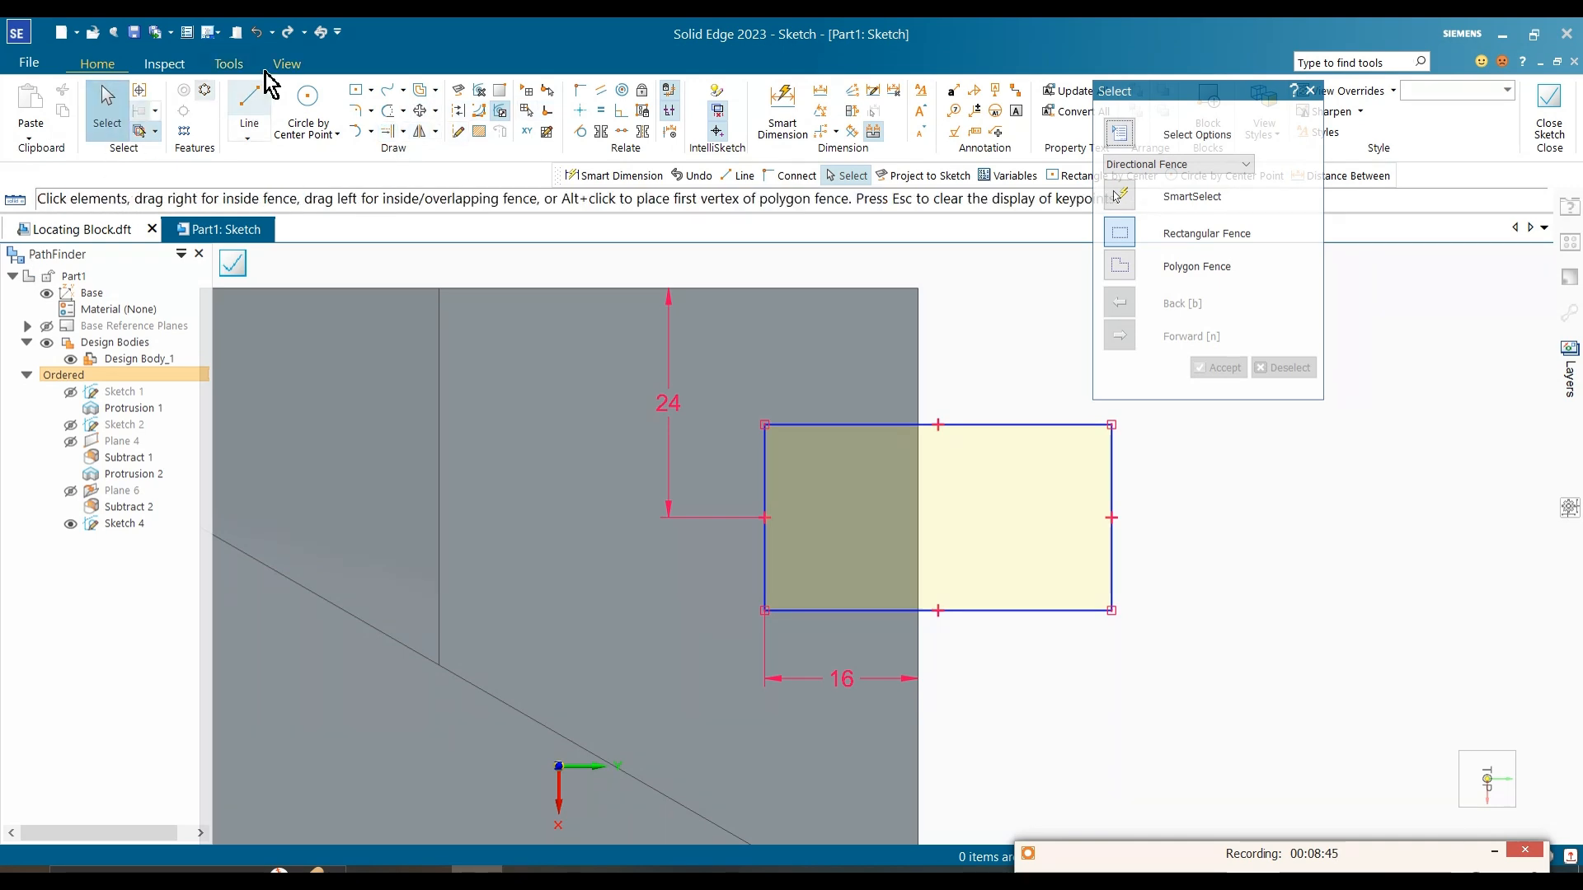
Step: Draw a circle centred on the inner side's midpoint through its corners, then trim the inner half and the side to leave a rounded slot end
left_click(312, 105)
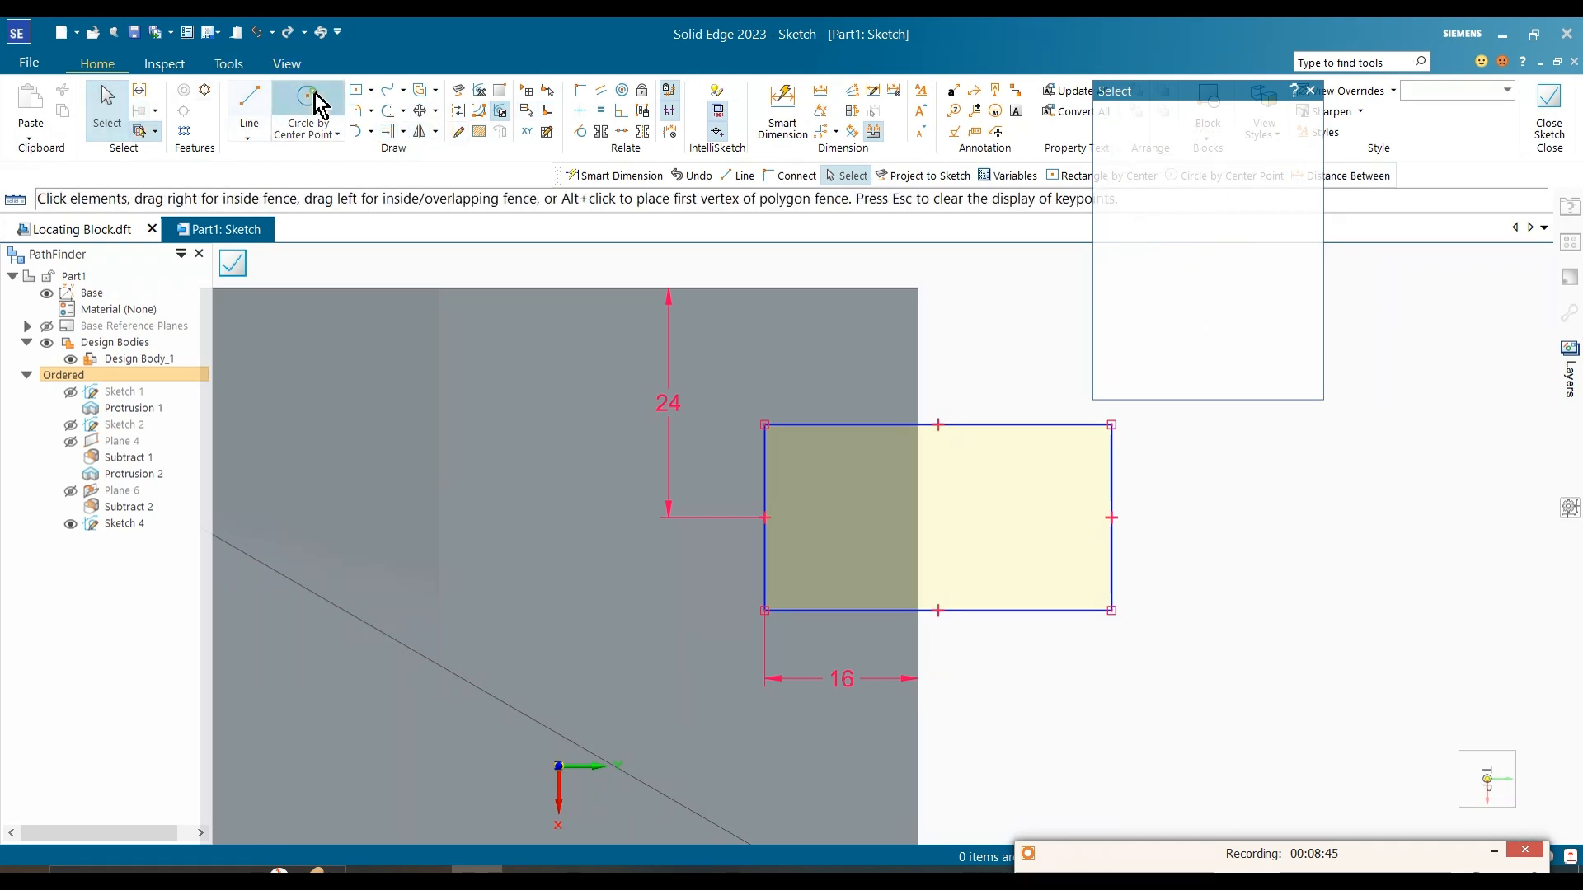
left_click(765, 517)
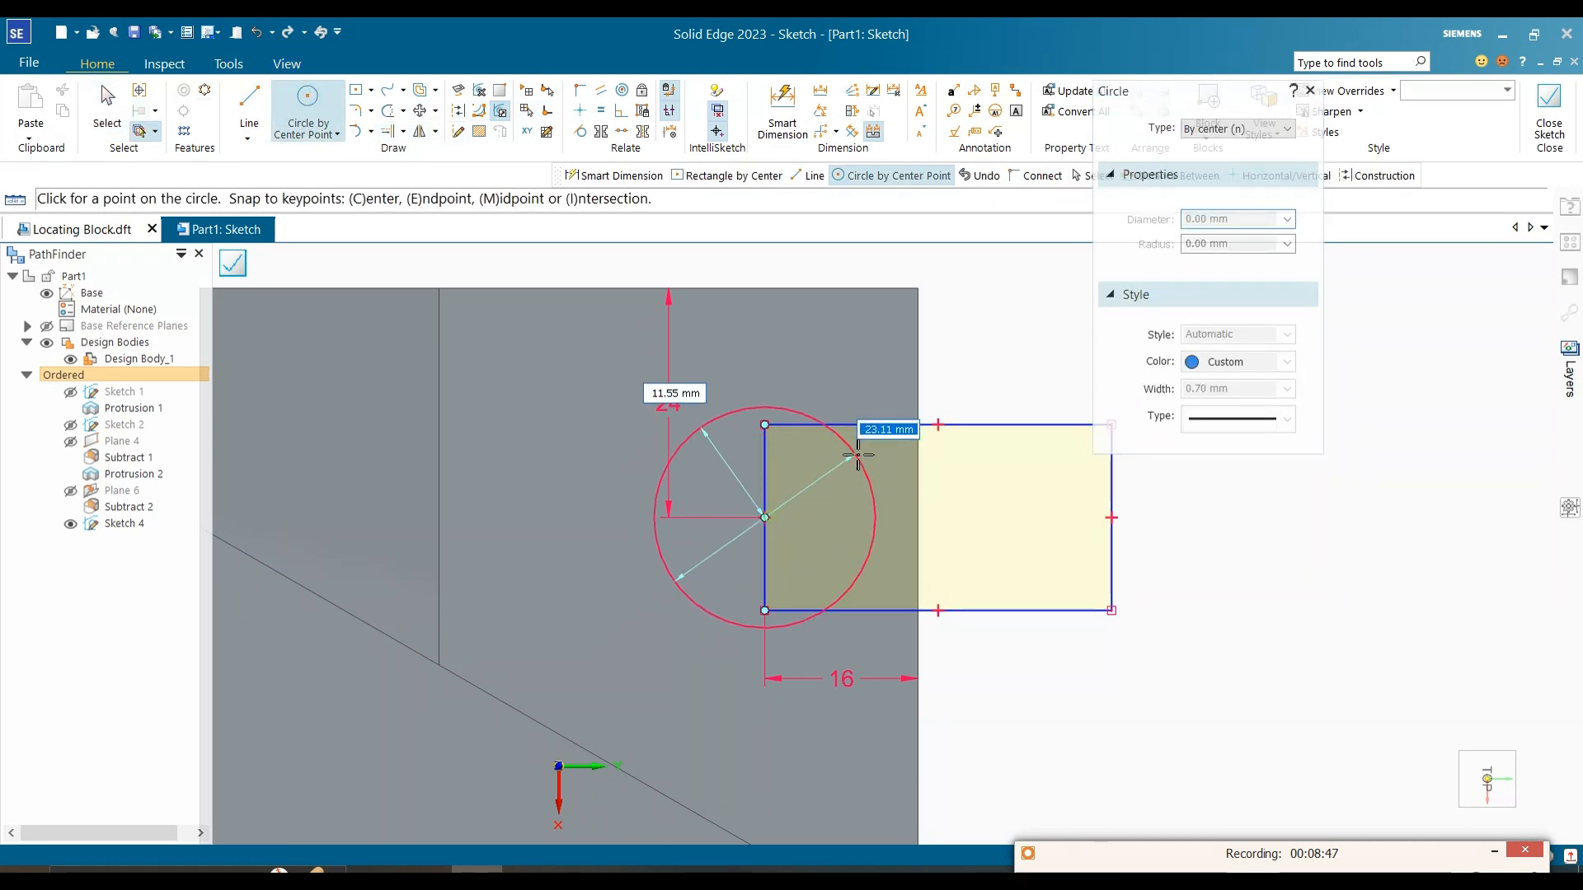
left_click(766, 426)
key("Escape")
left_click(388, 115)
left_click_drag(859, 513, 768, 541)
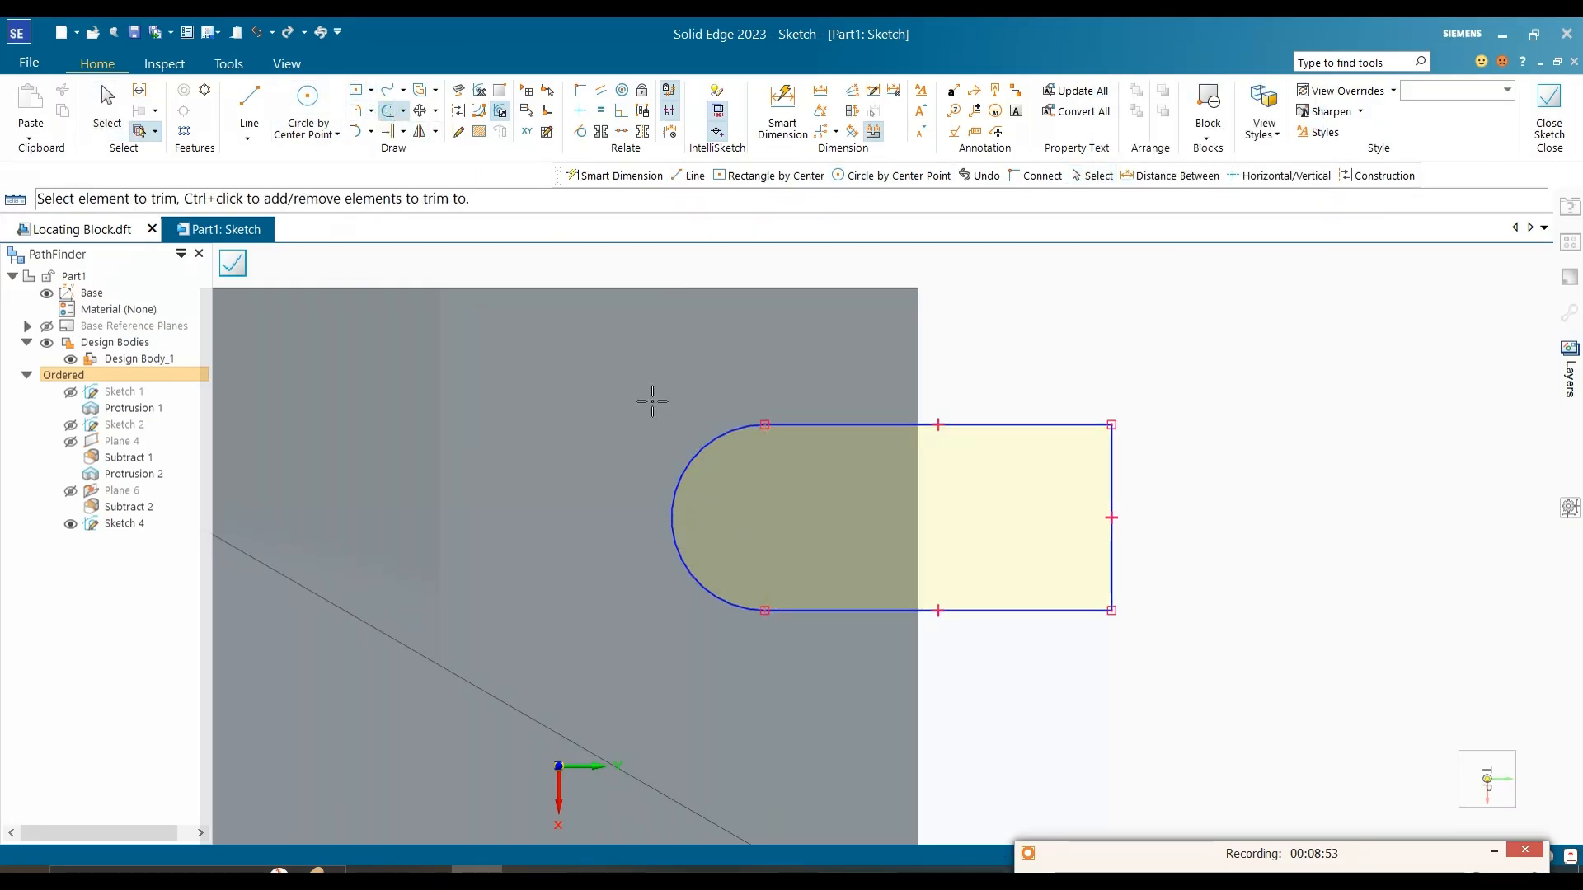
key("Escape")
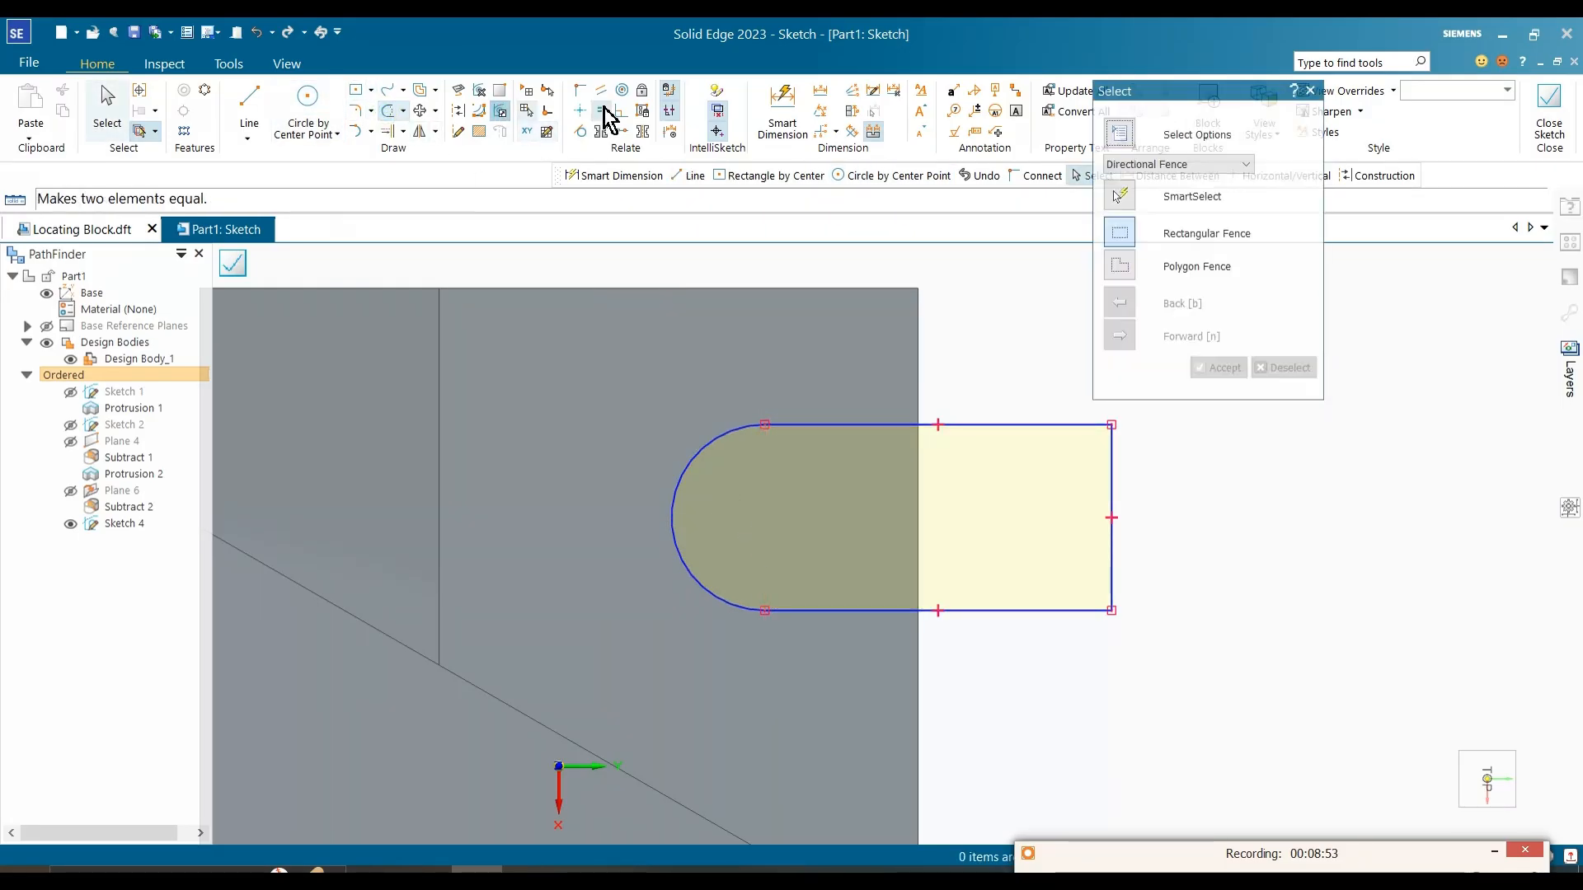
Step: Dimension the distance from the slot's rounded end to the block's upper edge
left_click(818, 97)
left_click(672, 518)
left_click(671, 288)
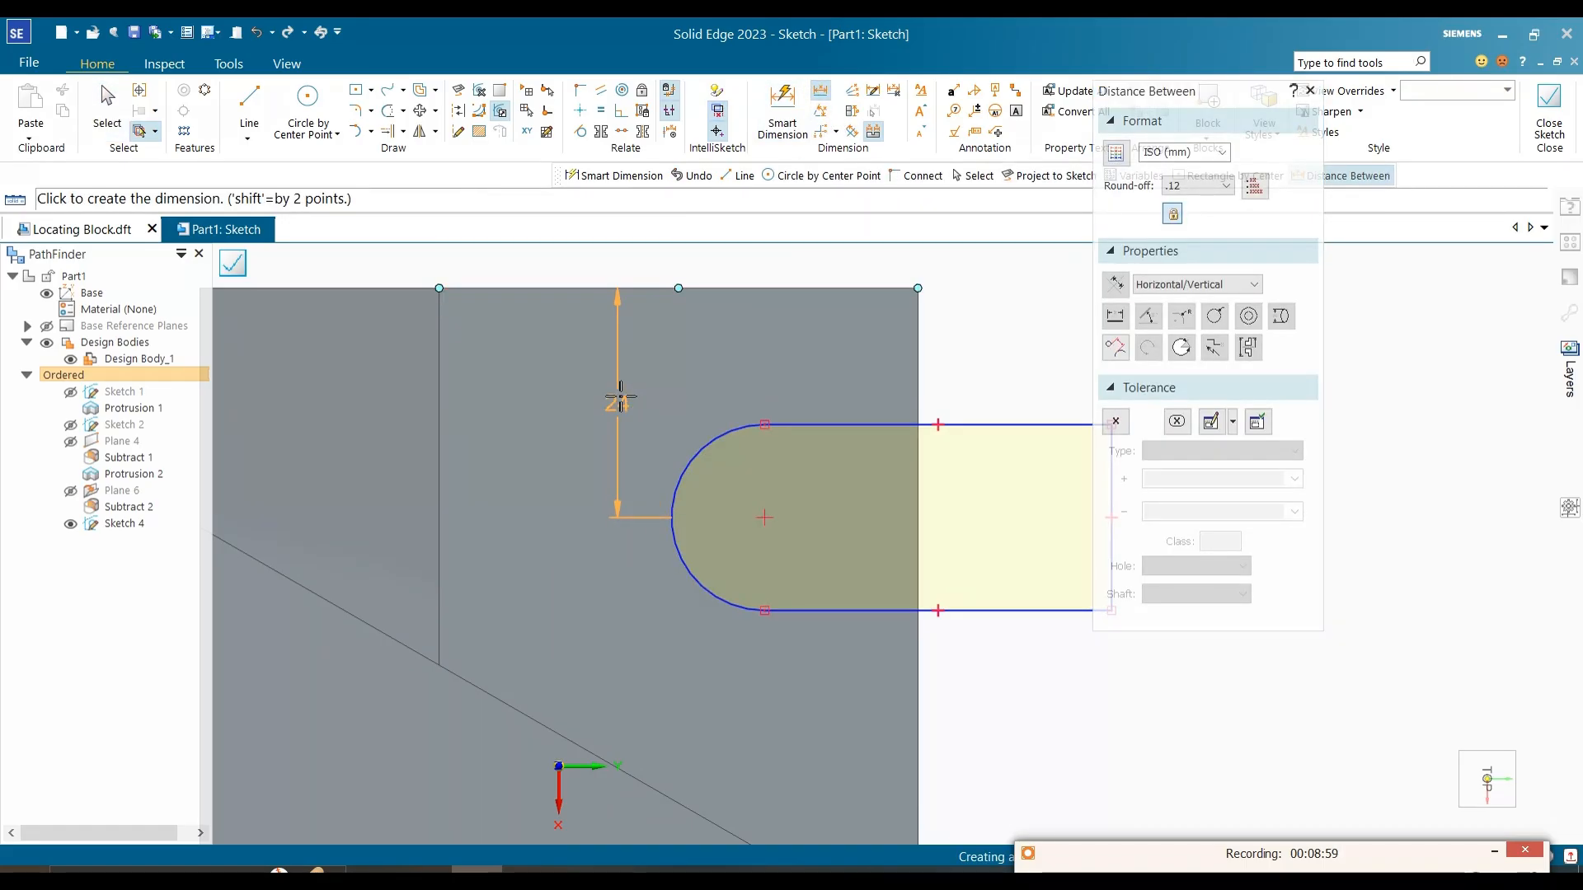
left_click(644, 404)
key("Escape")
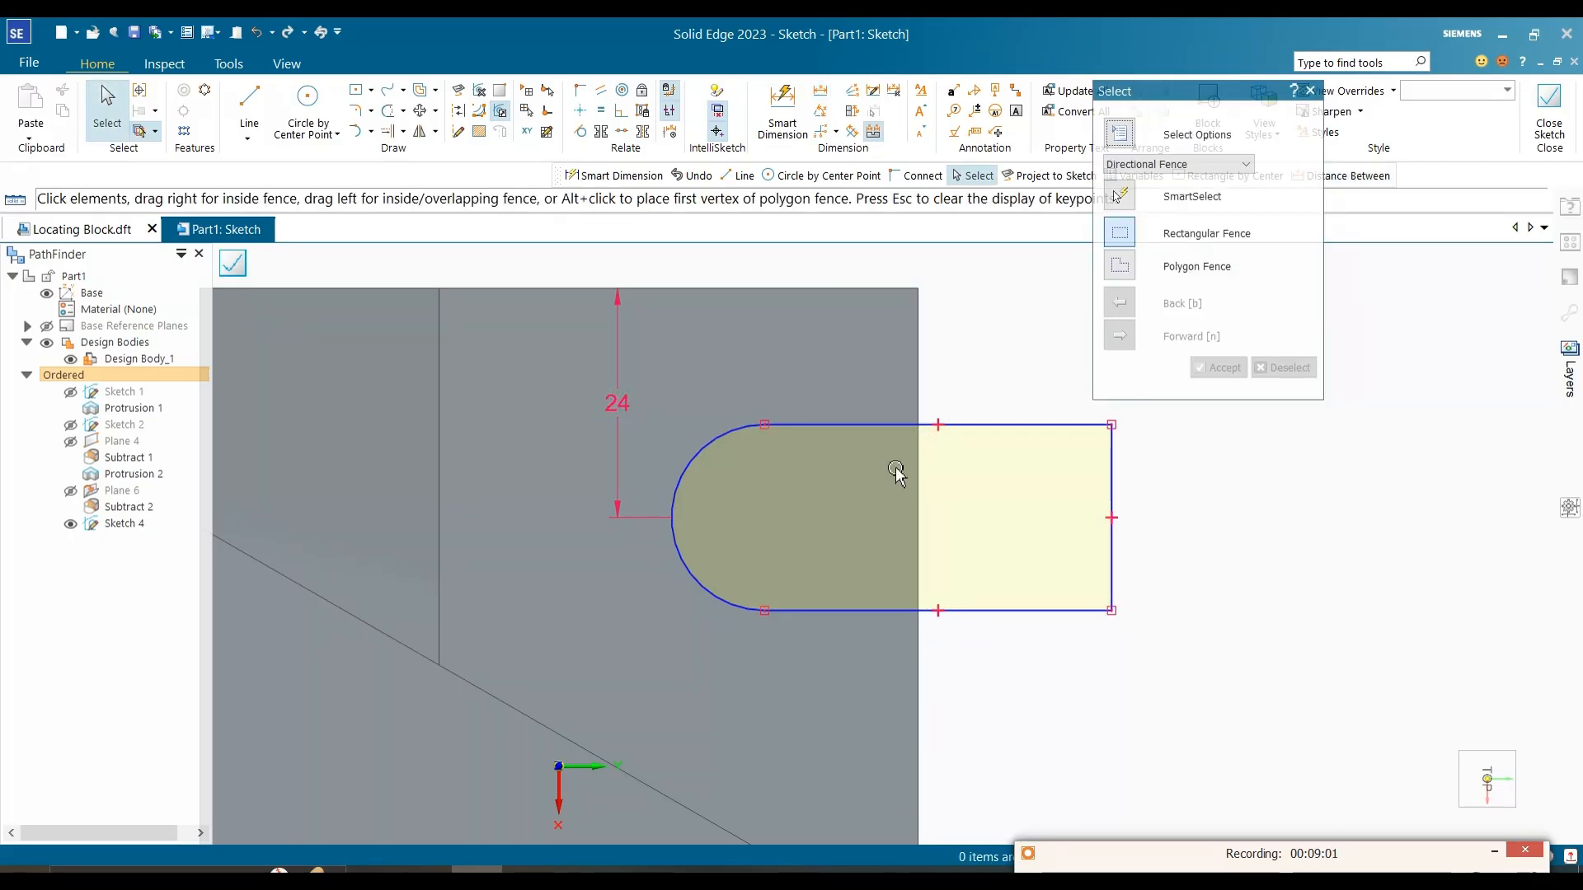
Step: Consult the reference image, then dimension the distance from the arc's lower endpoint to the block's right edge
left_click(820, 93)
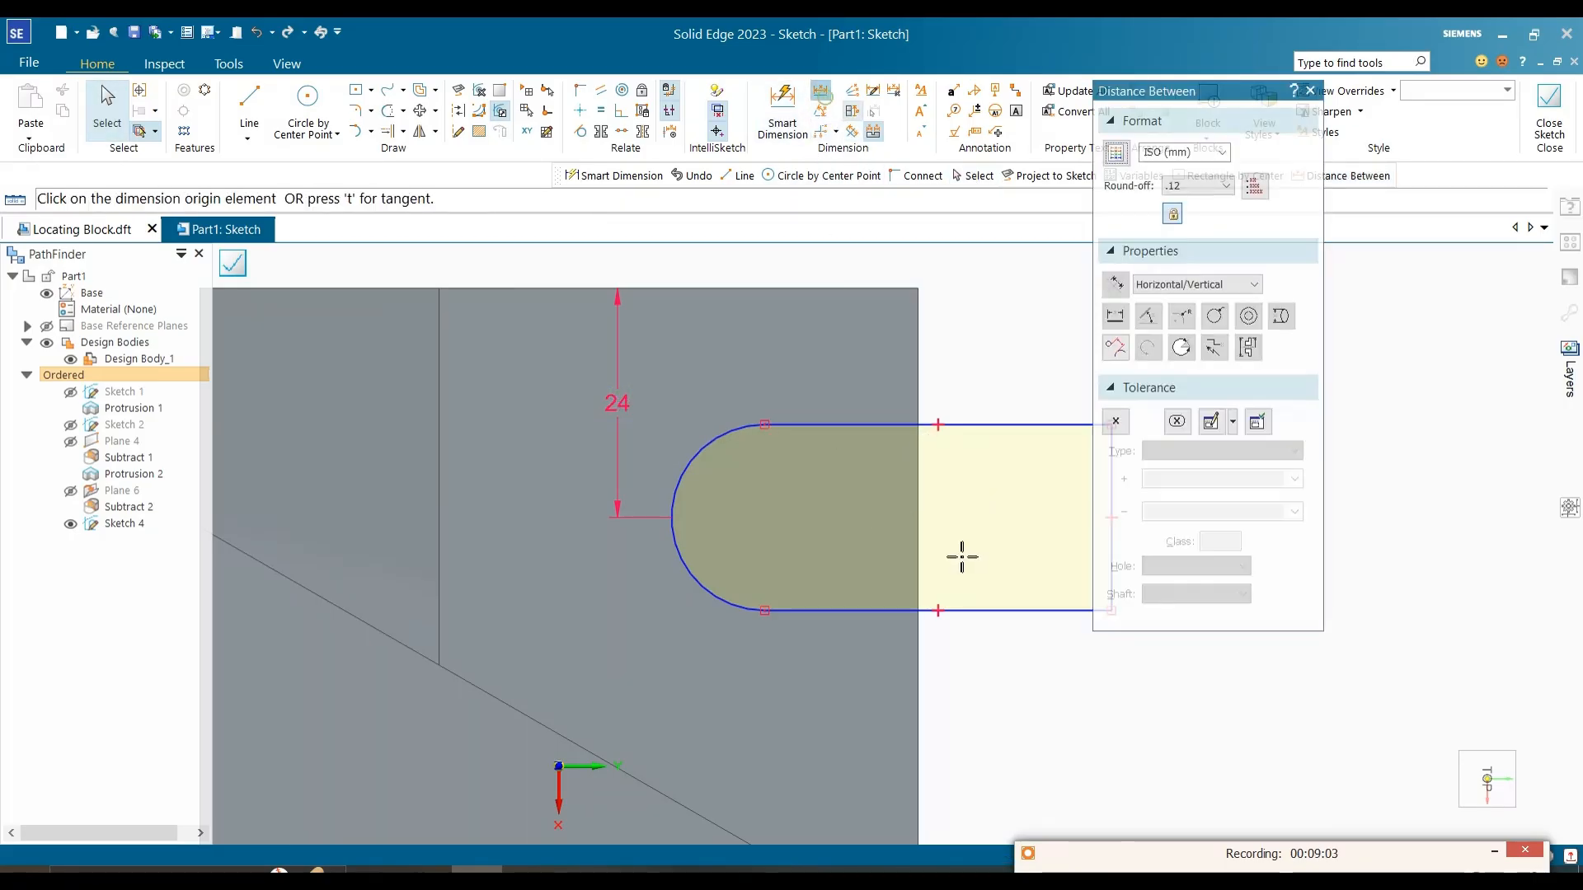
left_click(917, 561)
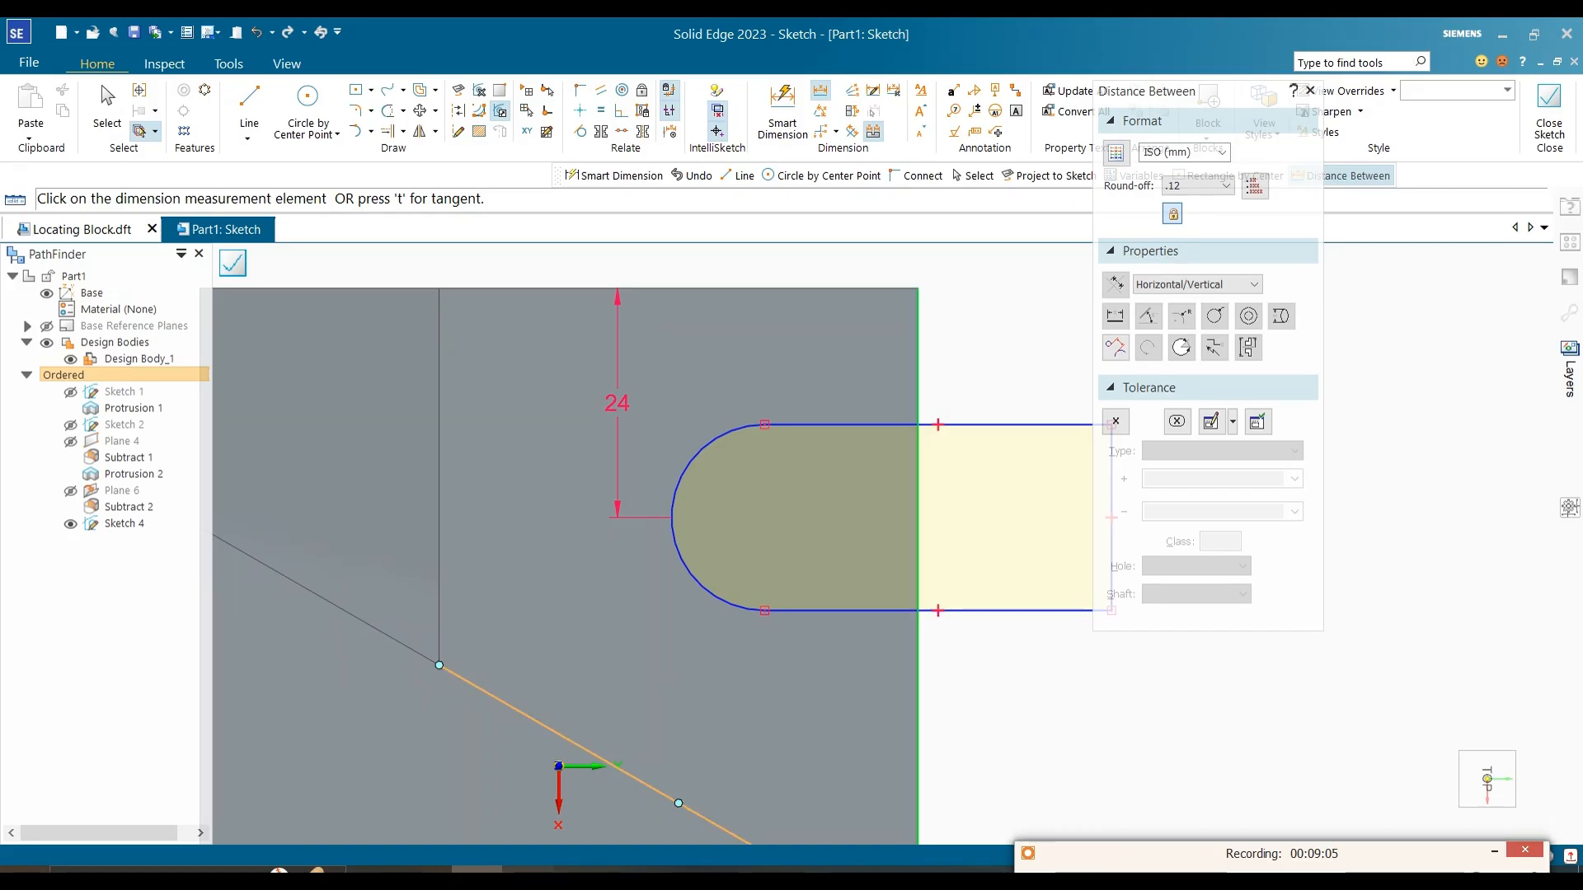
left_click(528, 869)
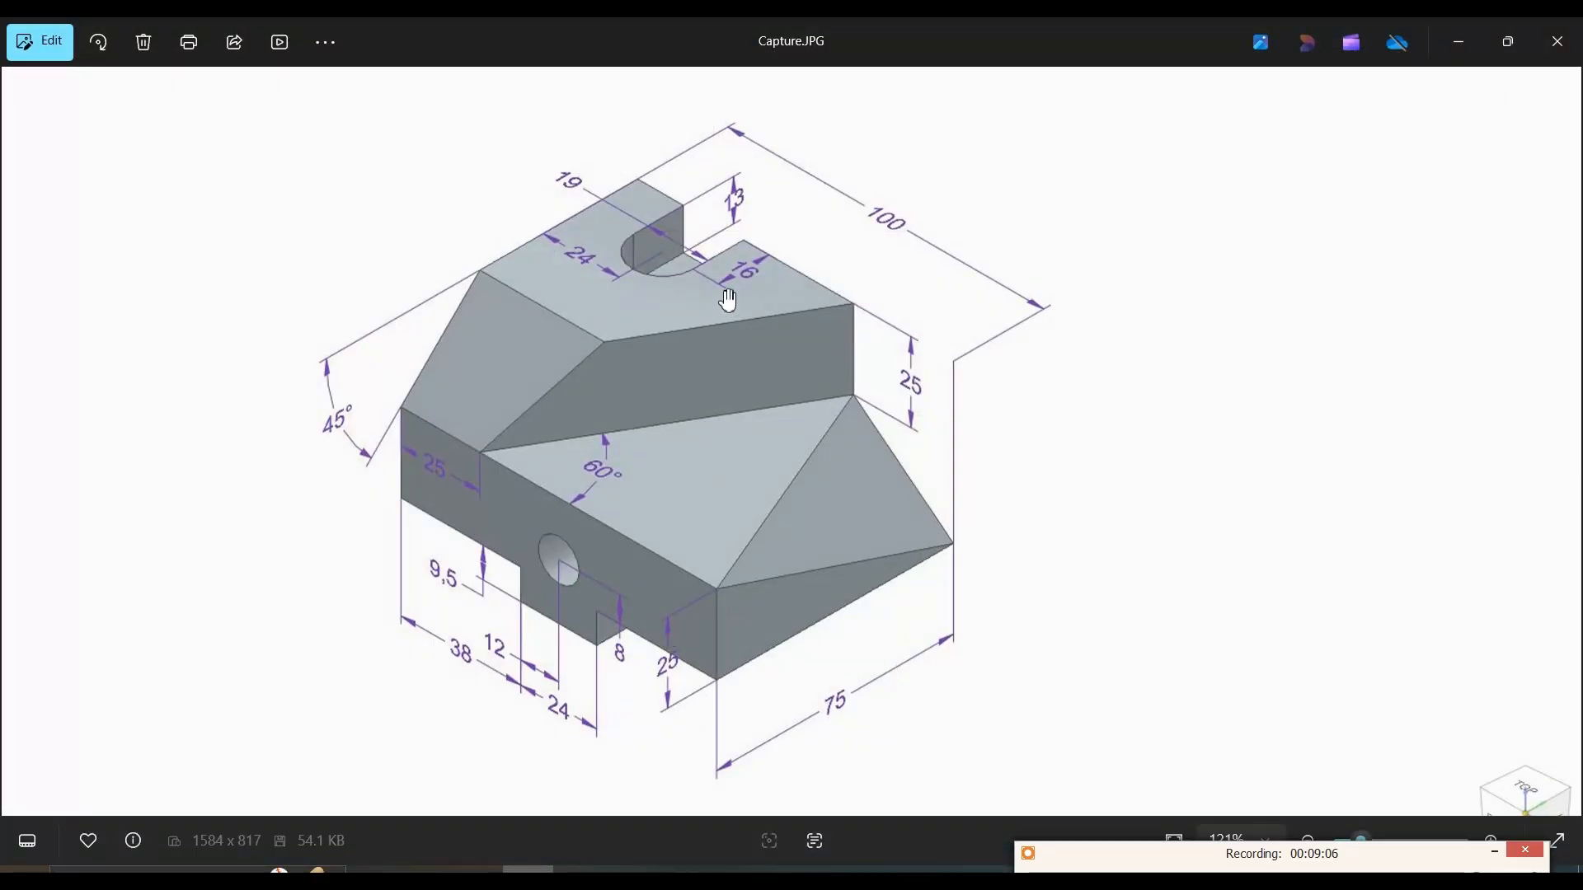
left_click(1457, 42)
left_click(767, 613)
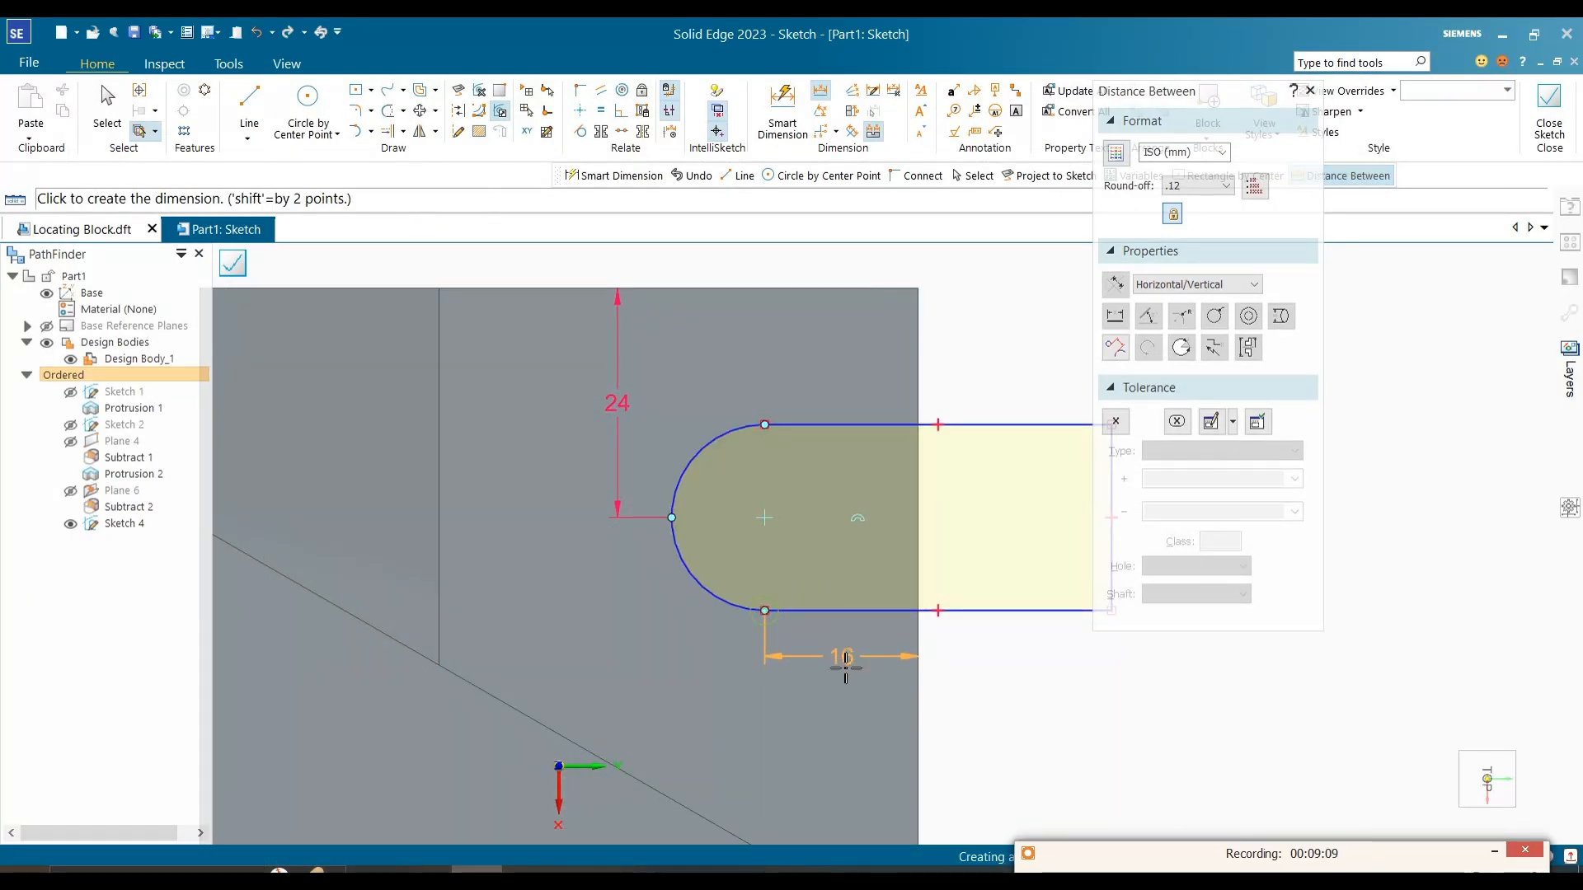
left_click(841, 670)
key("Escape")
Step: Dimension the slot's width between its two parallel lines and set it to 19 mm
left_click(783, 111)
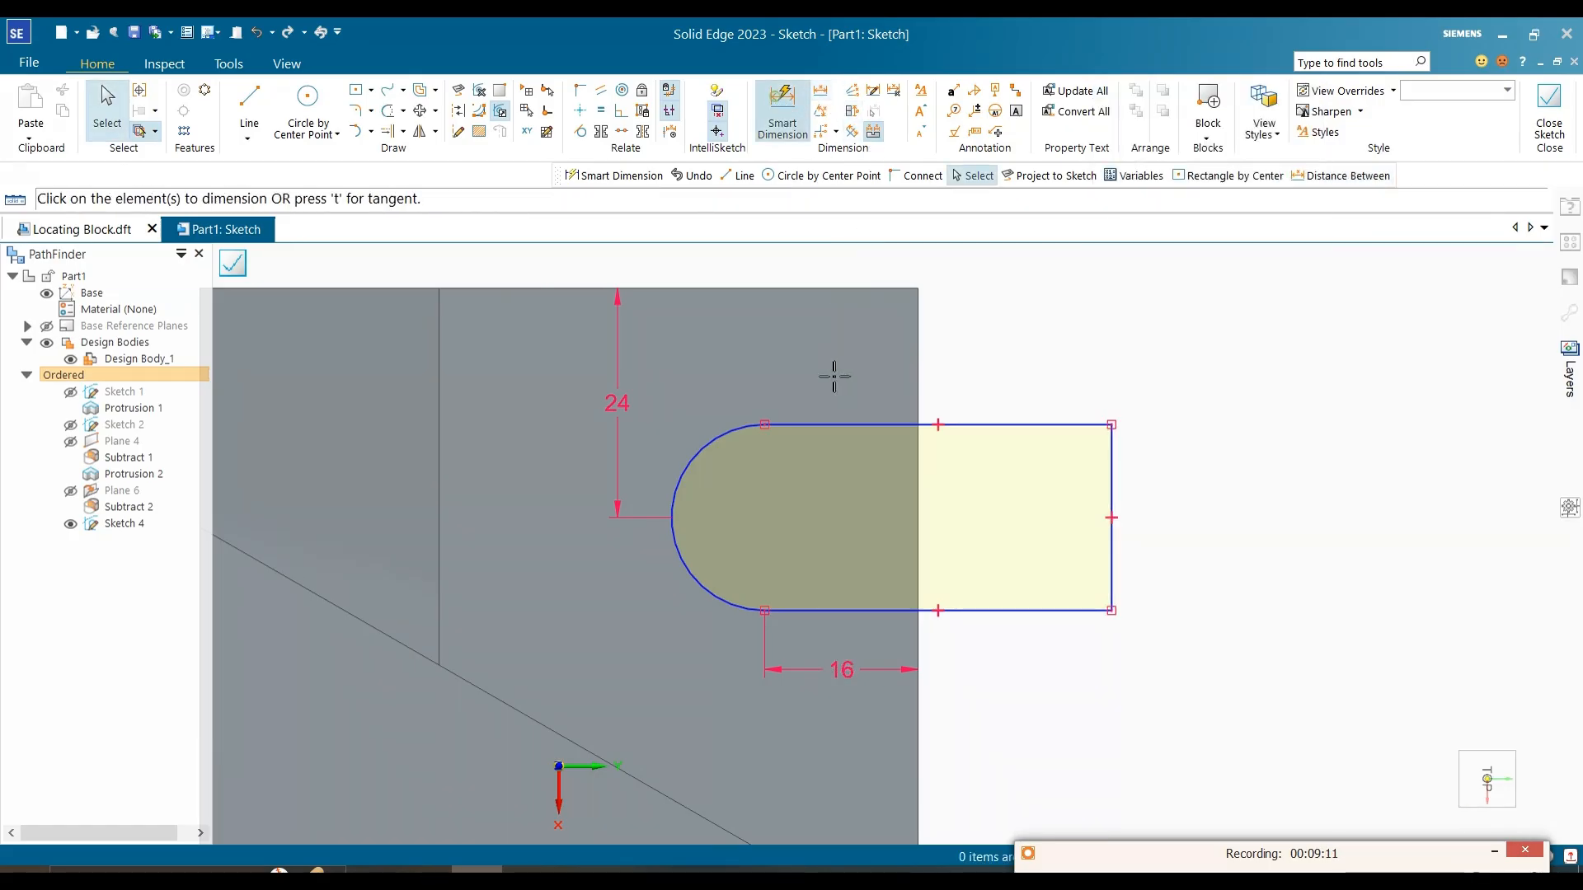
left_click(813, 426)
left_click(812, 610)
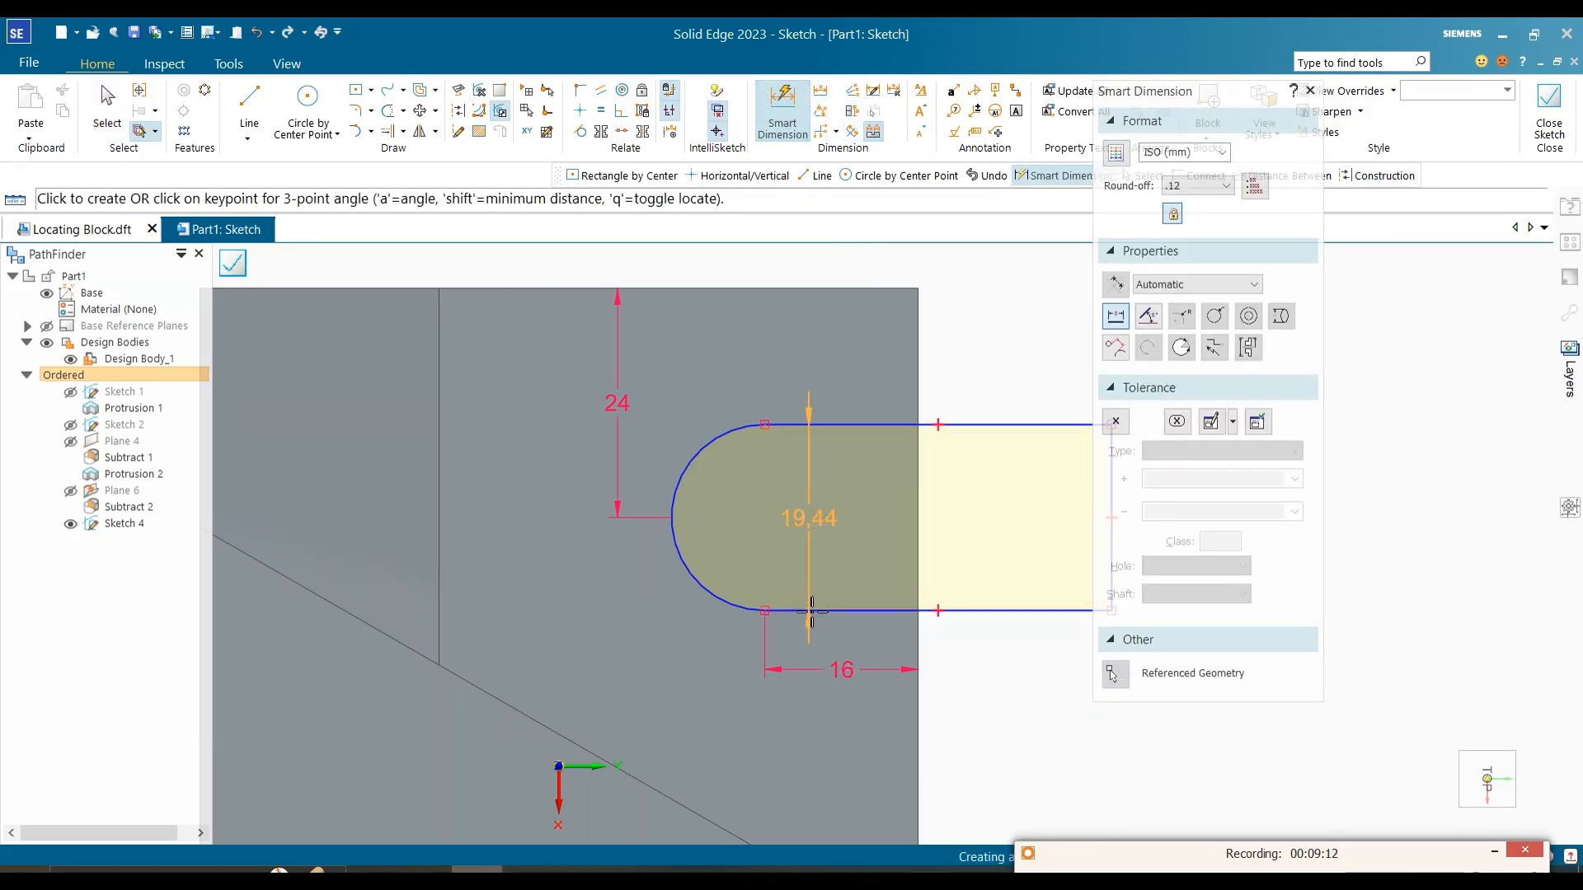
left_click(785, 546)
type("19")
key("Return")
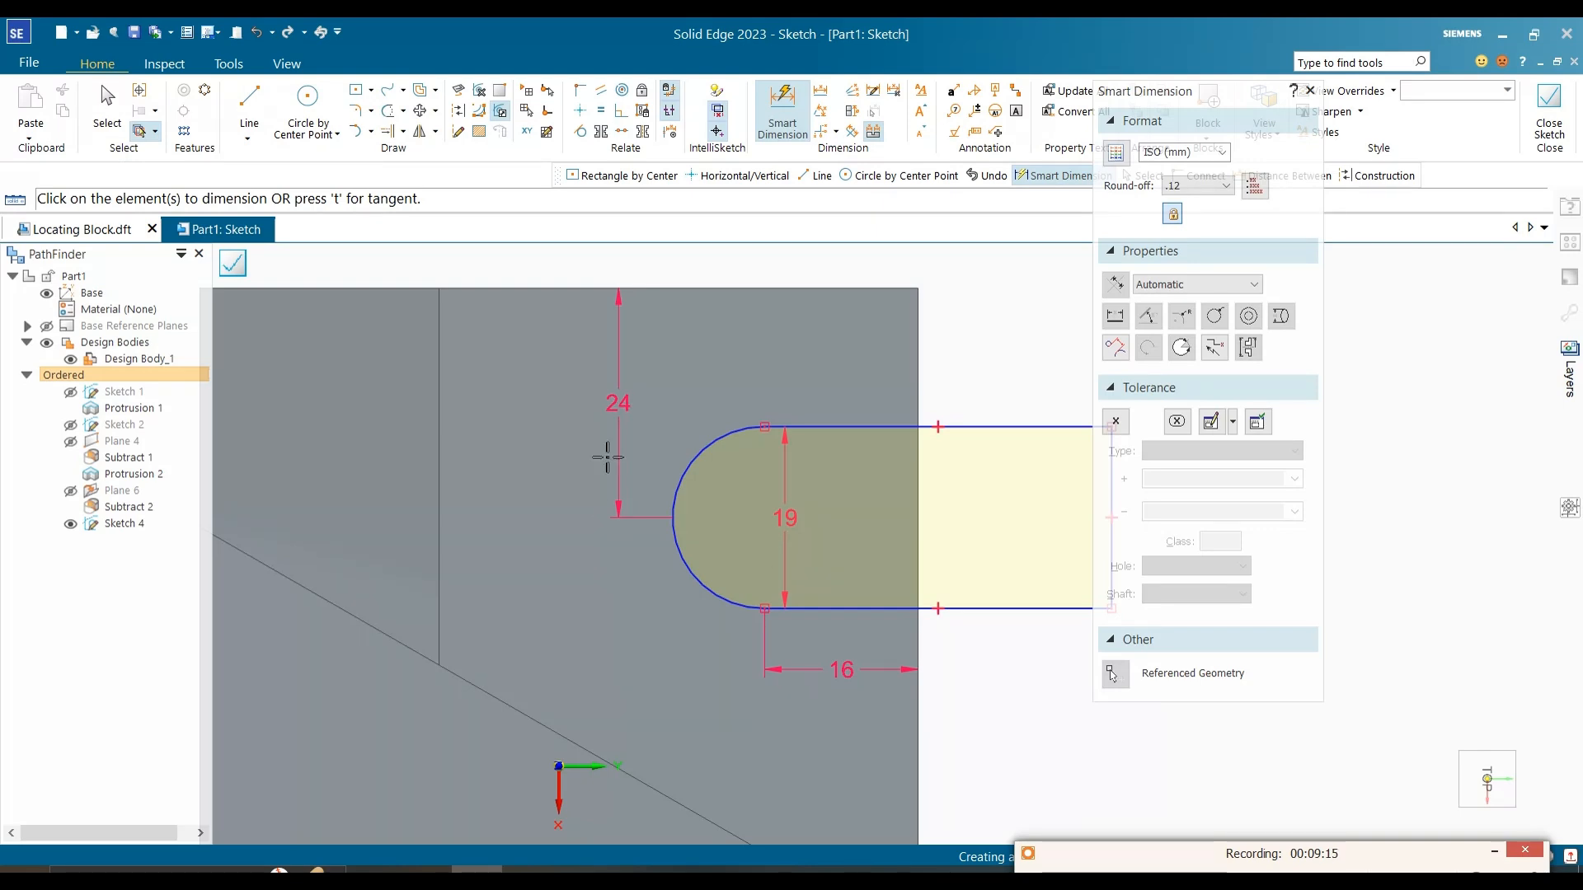
key("Escape")
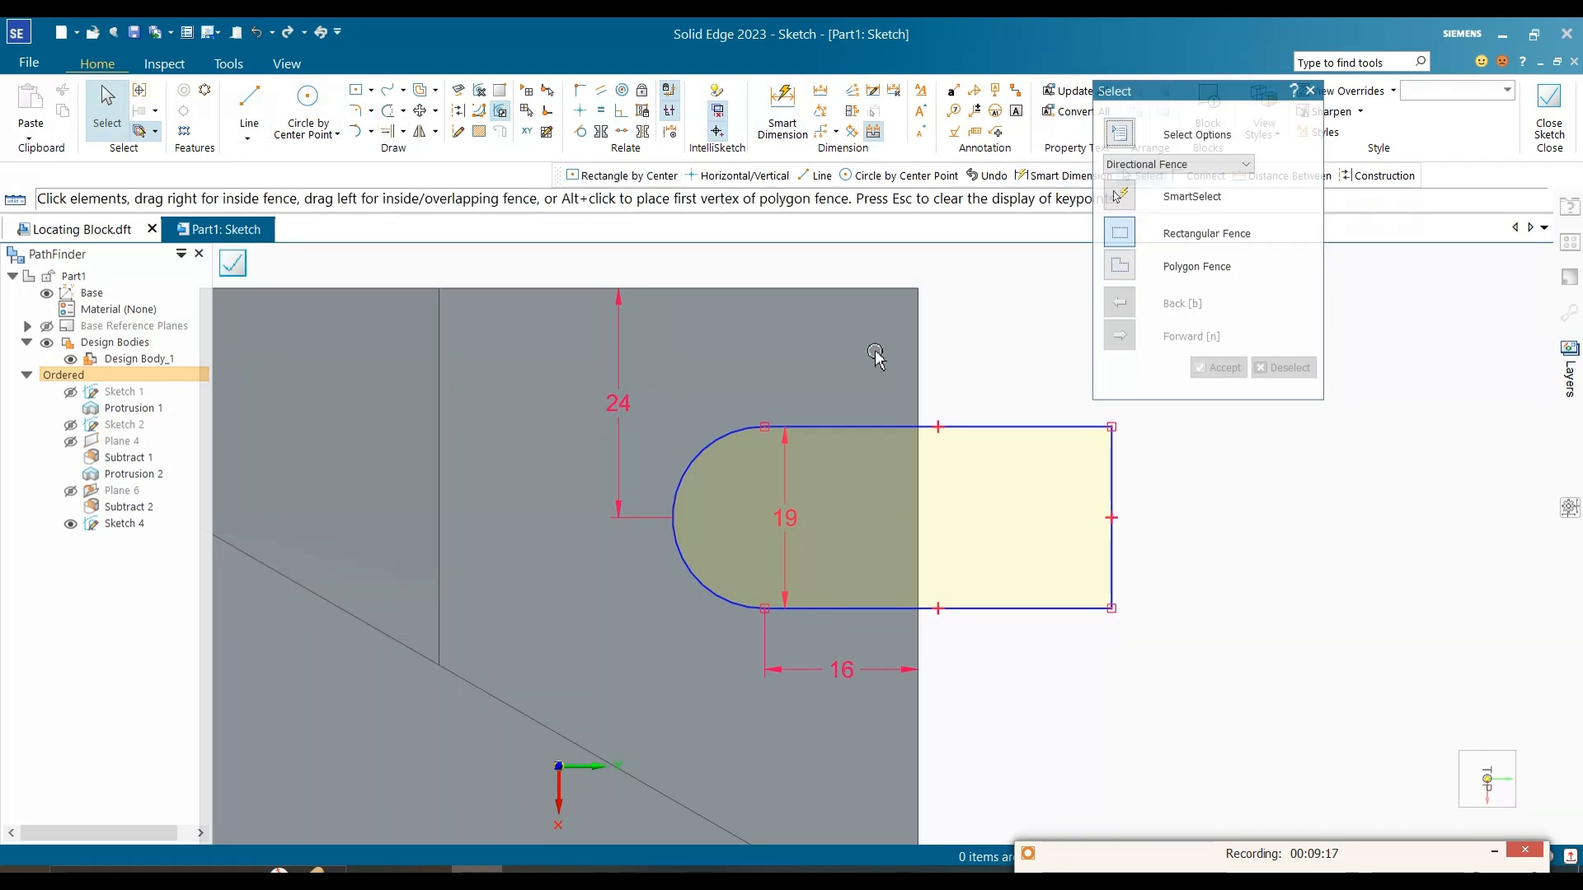
Step: Project the block's right edge into the sketch without an offset
left_click(458, 90)
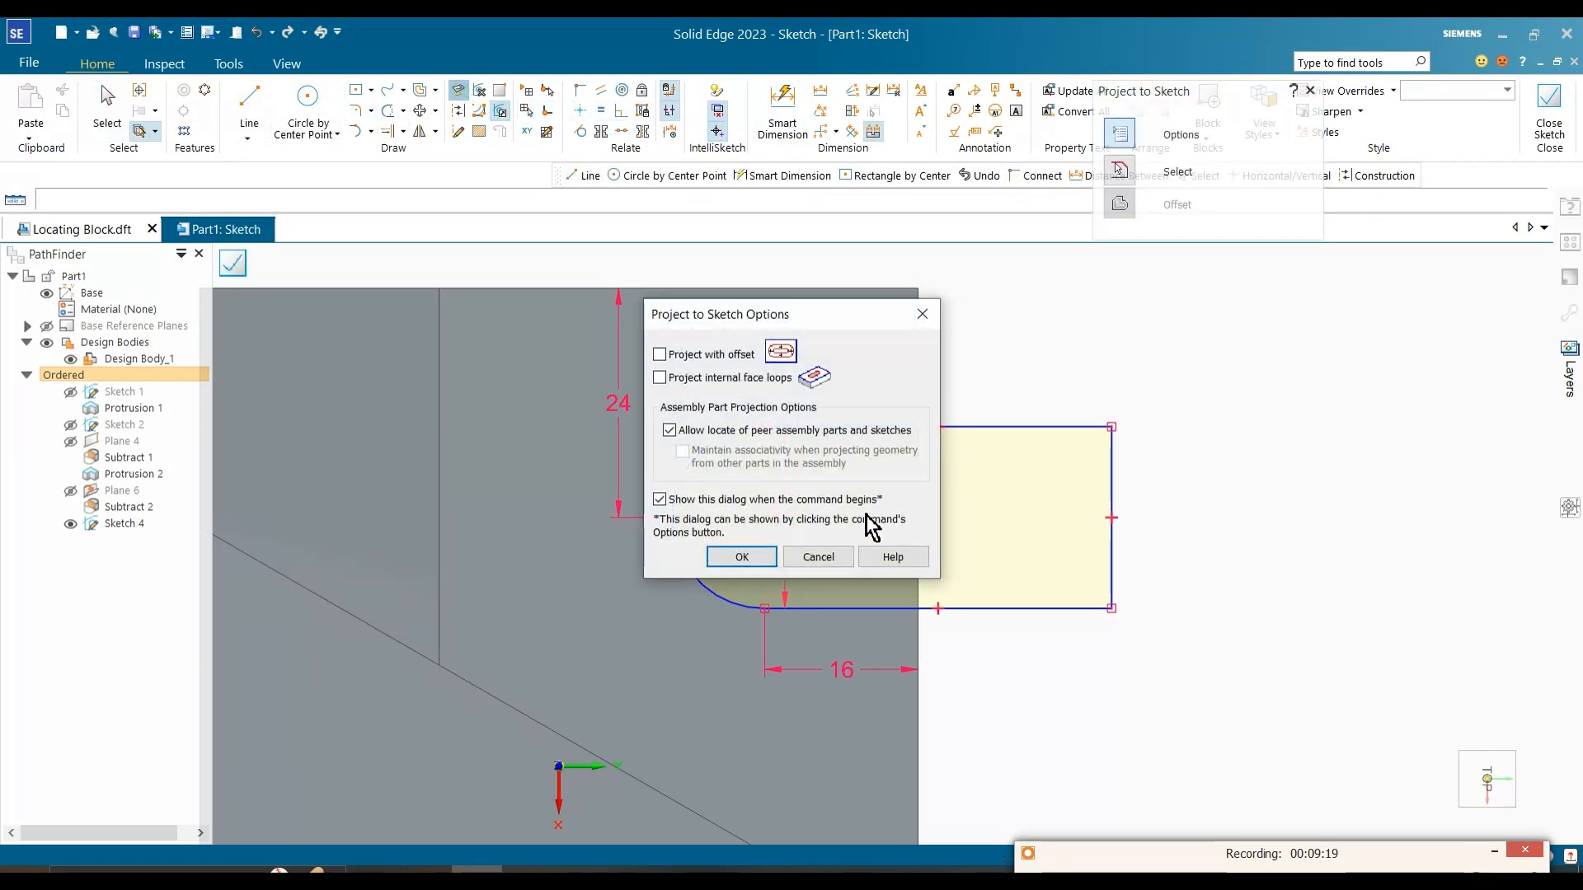
left_click(760, 549)
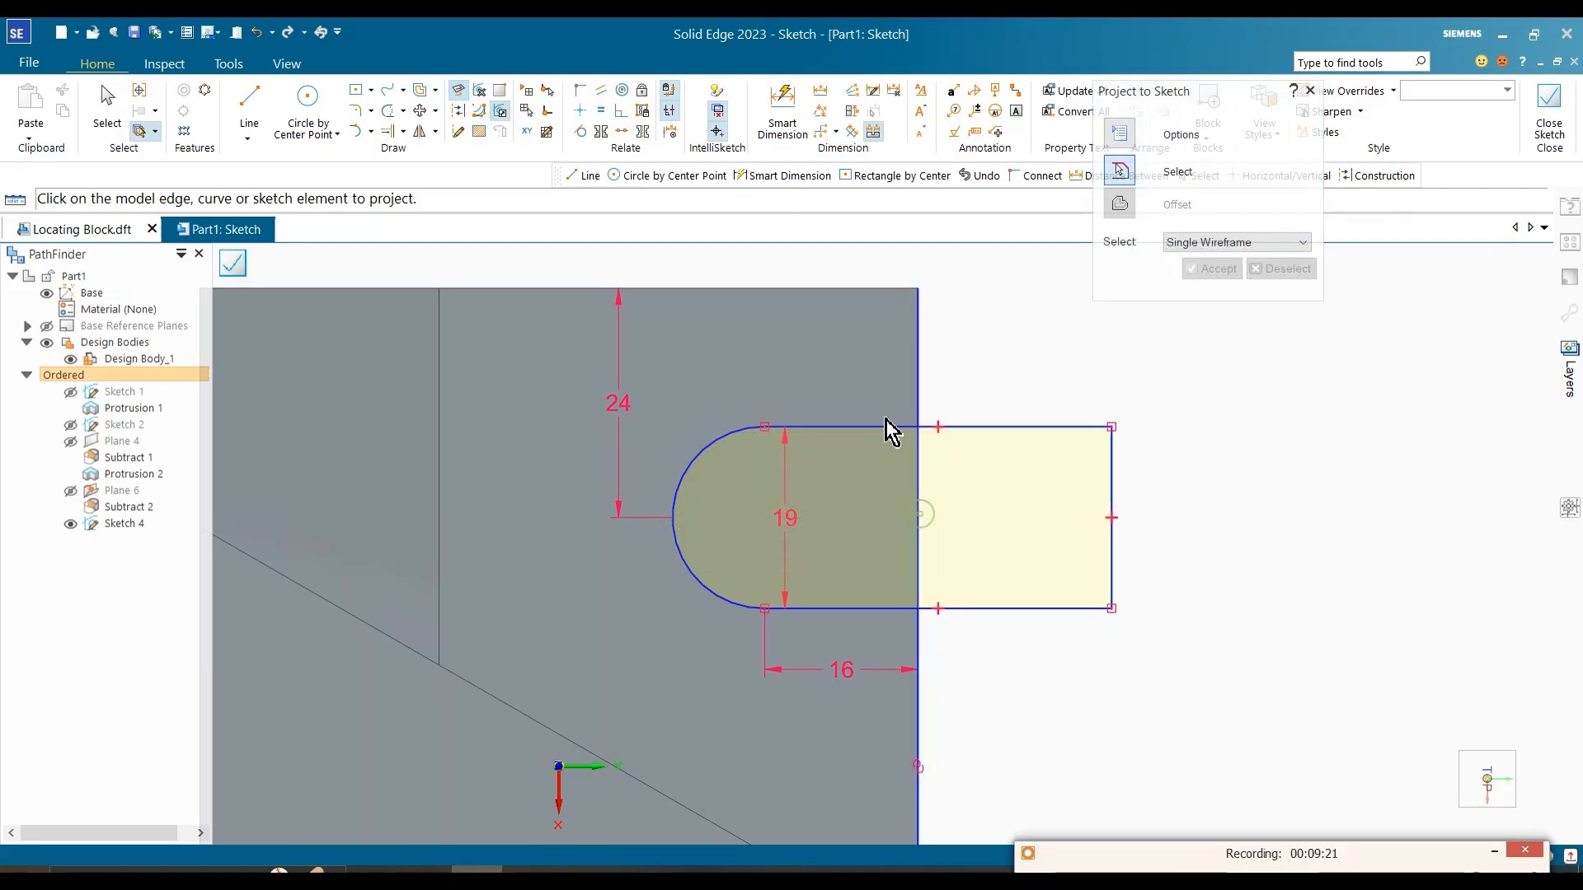
key("Escape")
Step: Trim the slot lines beyond the block and the excess of the projected edge to leave a closed slot profile
left_click(389, 130)
mouse_move(892, 374)
left_mouse_down()
mouse_move(962, 383)
mouse_move(1002, 475)
left_mouse_up()
mouse_move(1138, 424)
left_mouse_down()
mouse_move(1006, 646)
mouse_move(883, 696)
left_mouse_up()
scroll(912, 590, "down", 5)
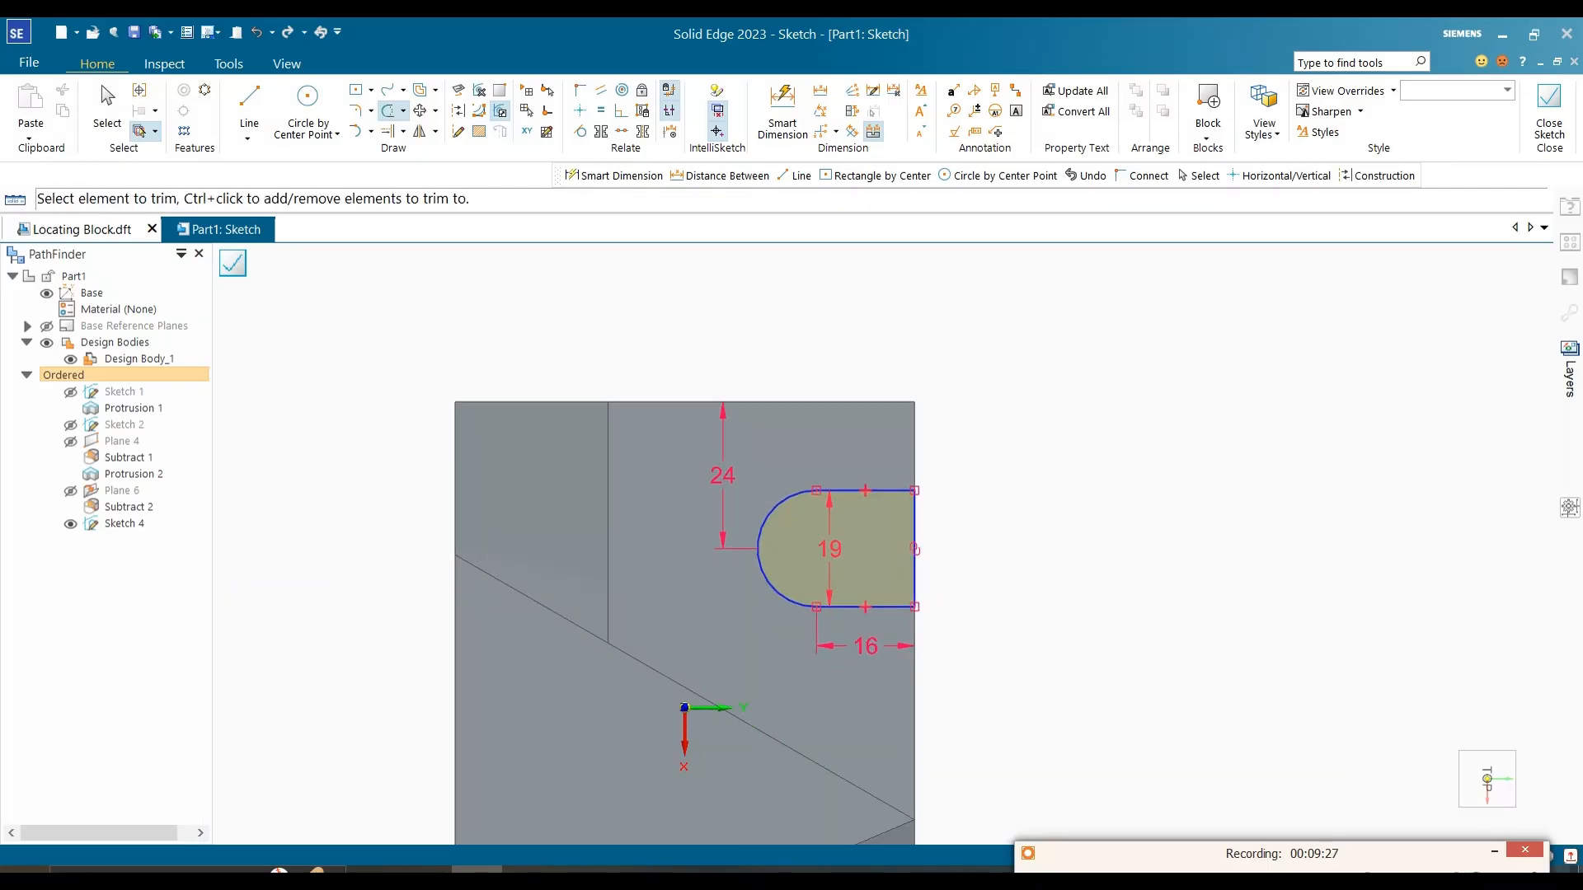
scroll(1020, 626, "up", 3)
key("Escape")
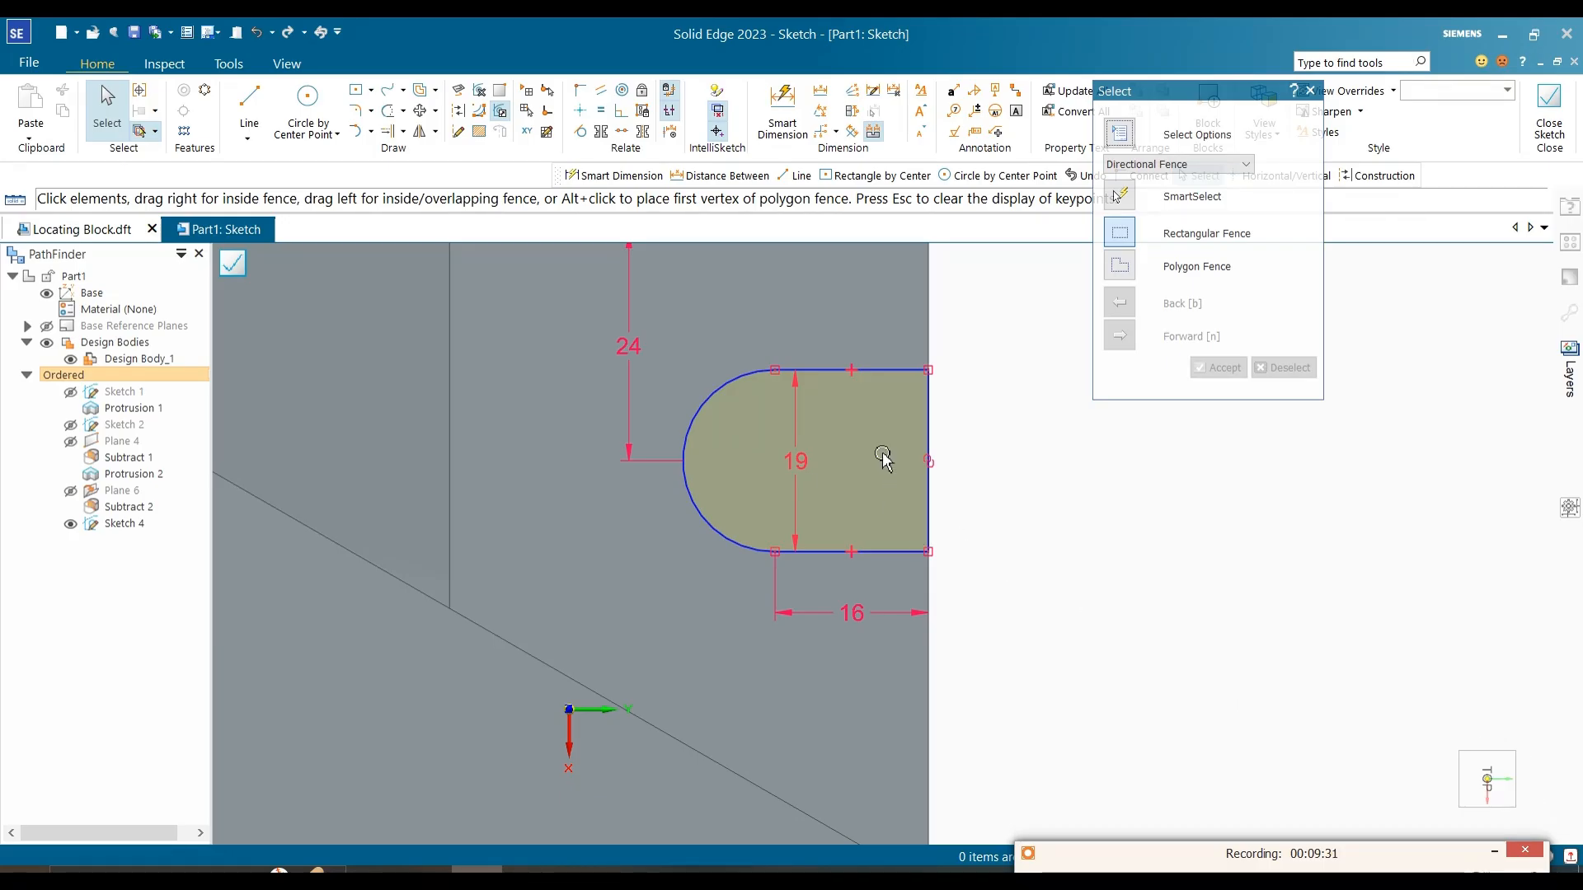
Step: Align the midpoints of the slot's upper and lower lines with a Horizontal/Vertical relation
scroll(831, 559, "up", 1)
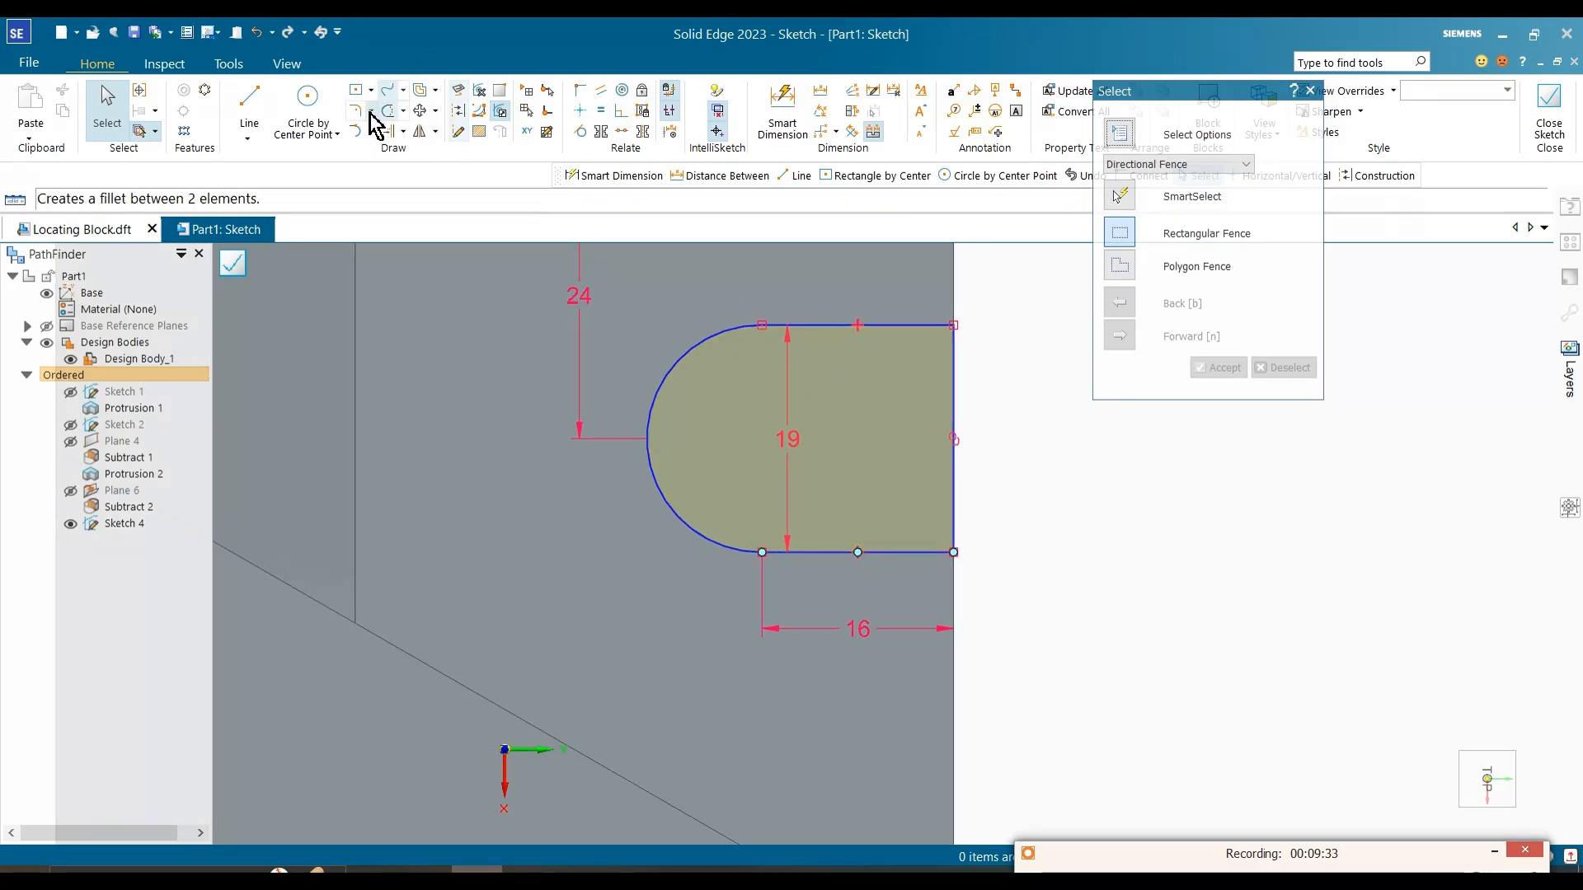
left_click(580, 112)
left_click(858, 326)
left_click(859, 551)
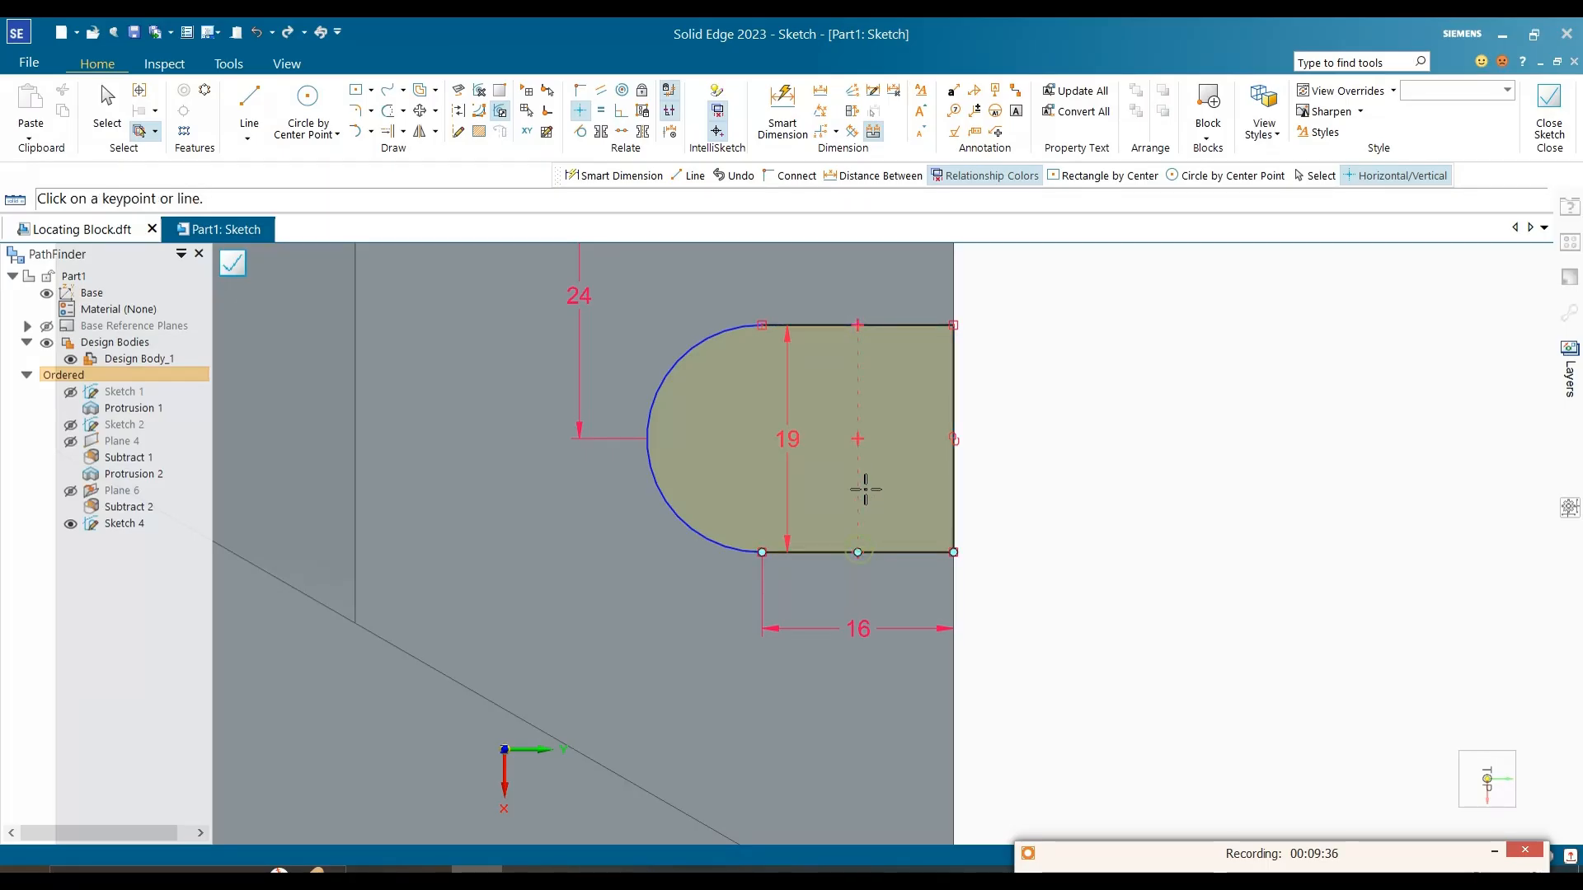
Step: Align the slot arc's midpoint horizontally with the closing edge's midpoint, make the arc tangent to the slot's upper line and close the sketch
left_click(647, 439)
left_click(954, 439)
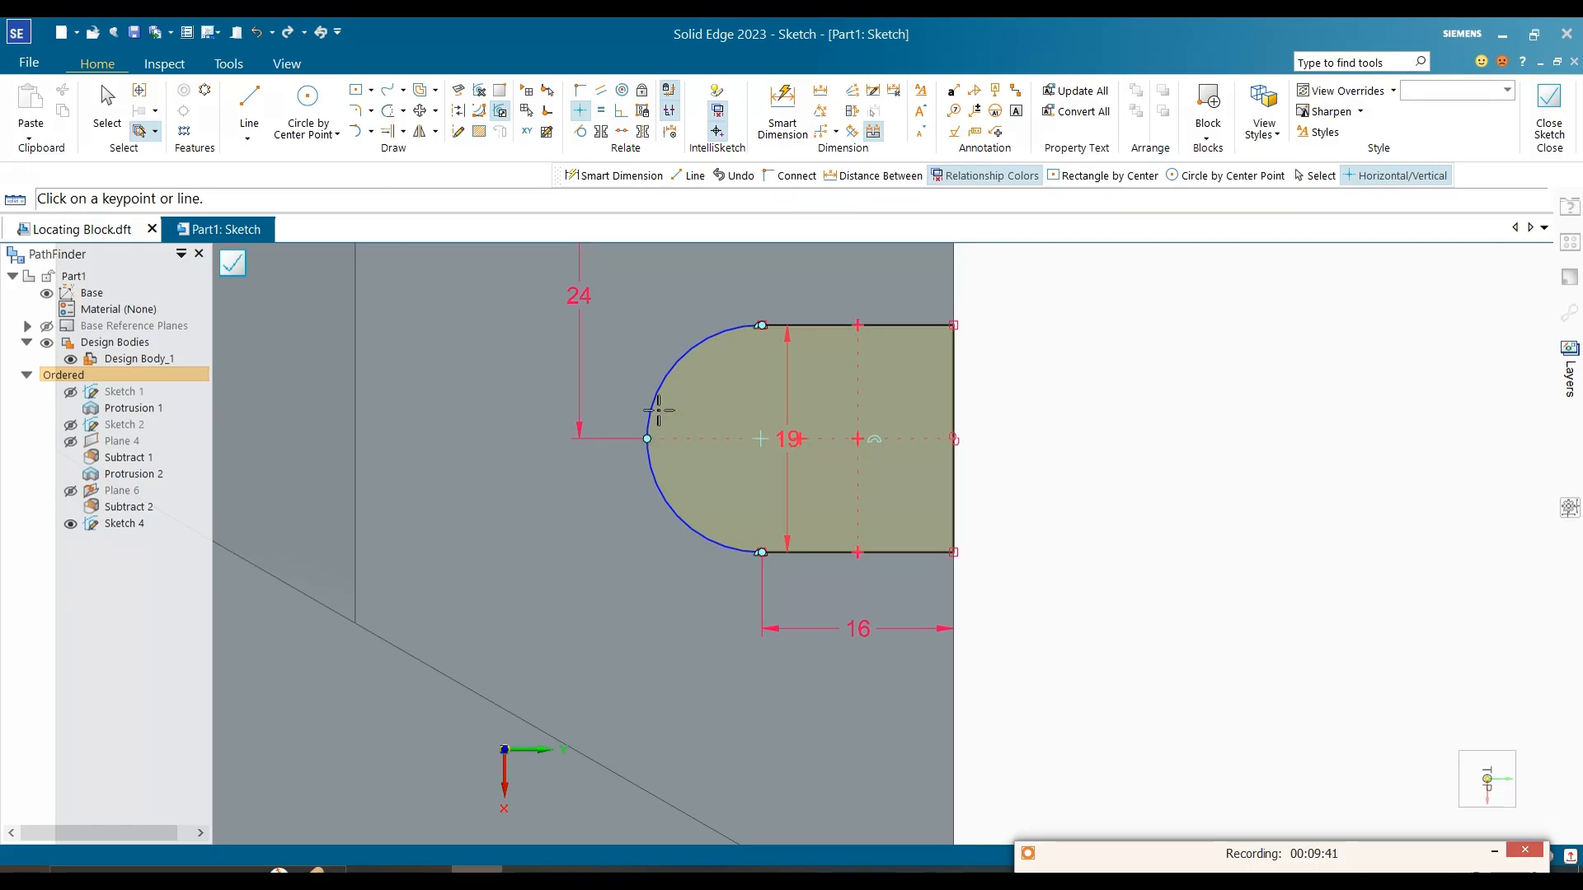
left_click(581, 131)
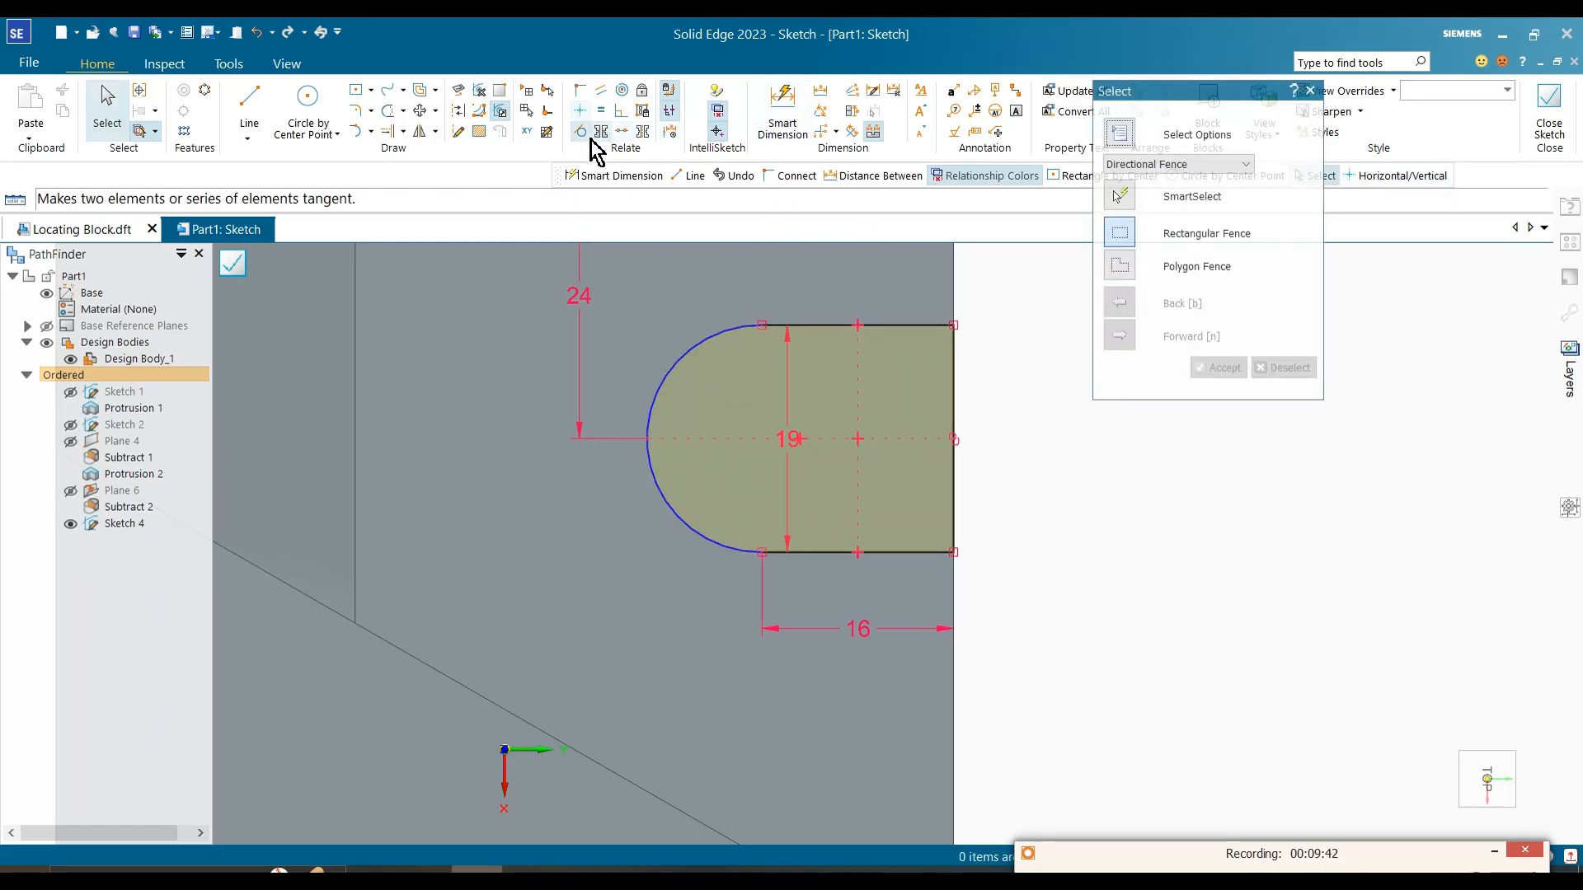
left_click(758, 326)
left_click(776, 324)
key("Escape")
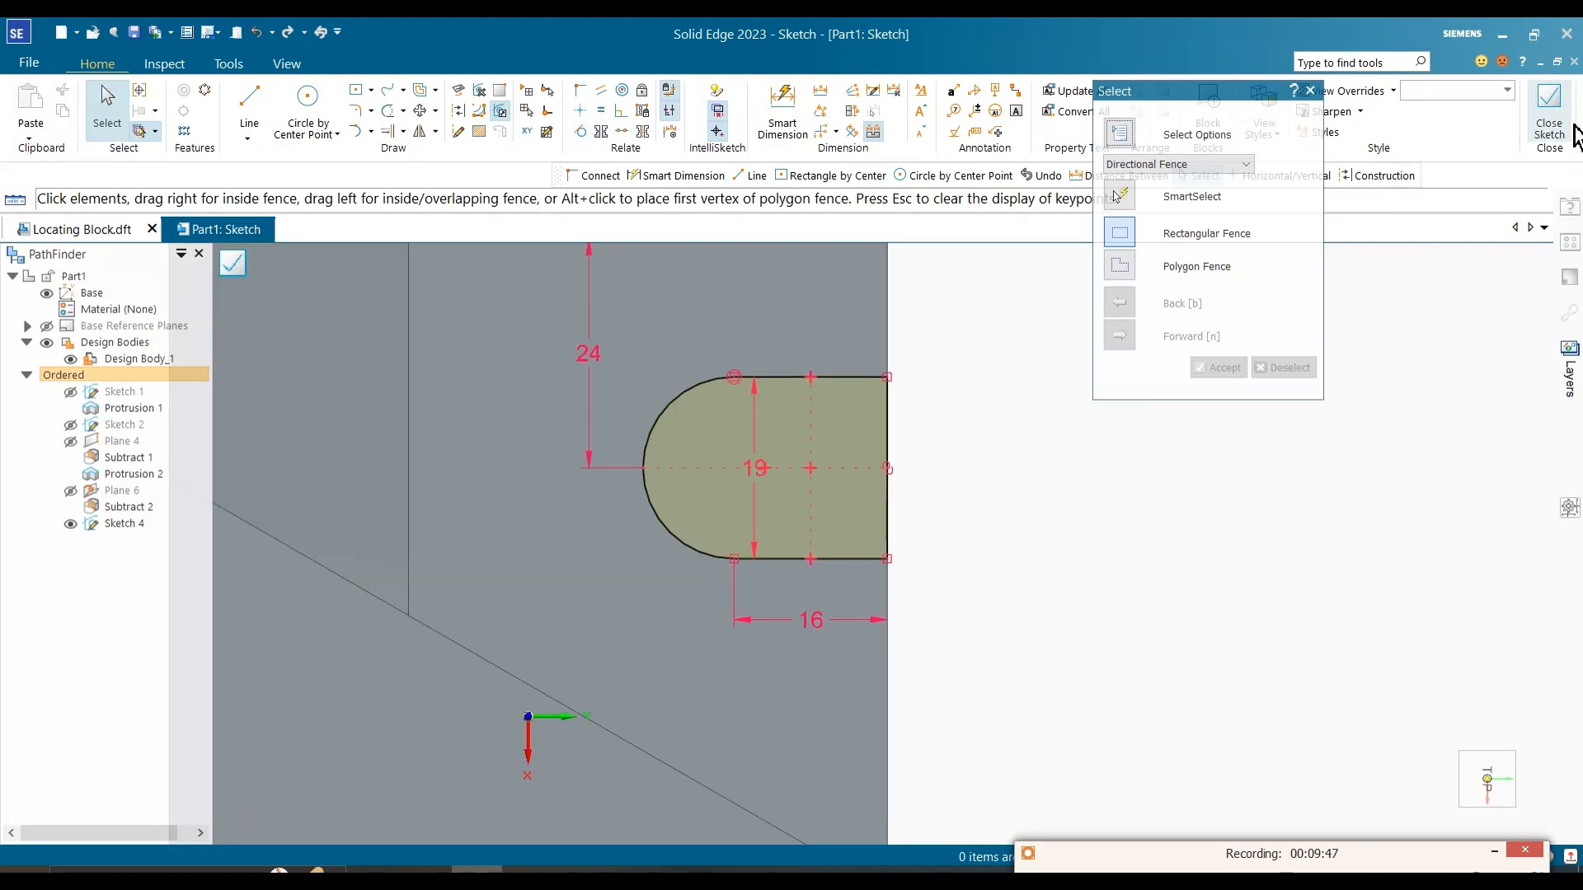
left_click(1549, 116)
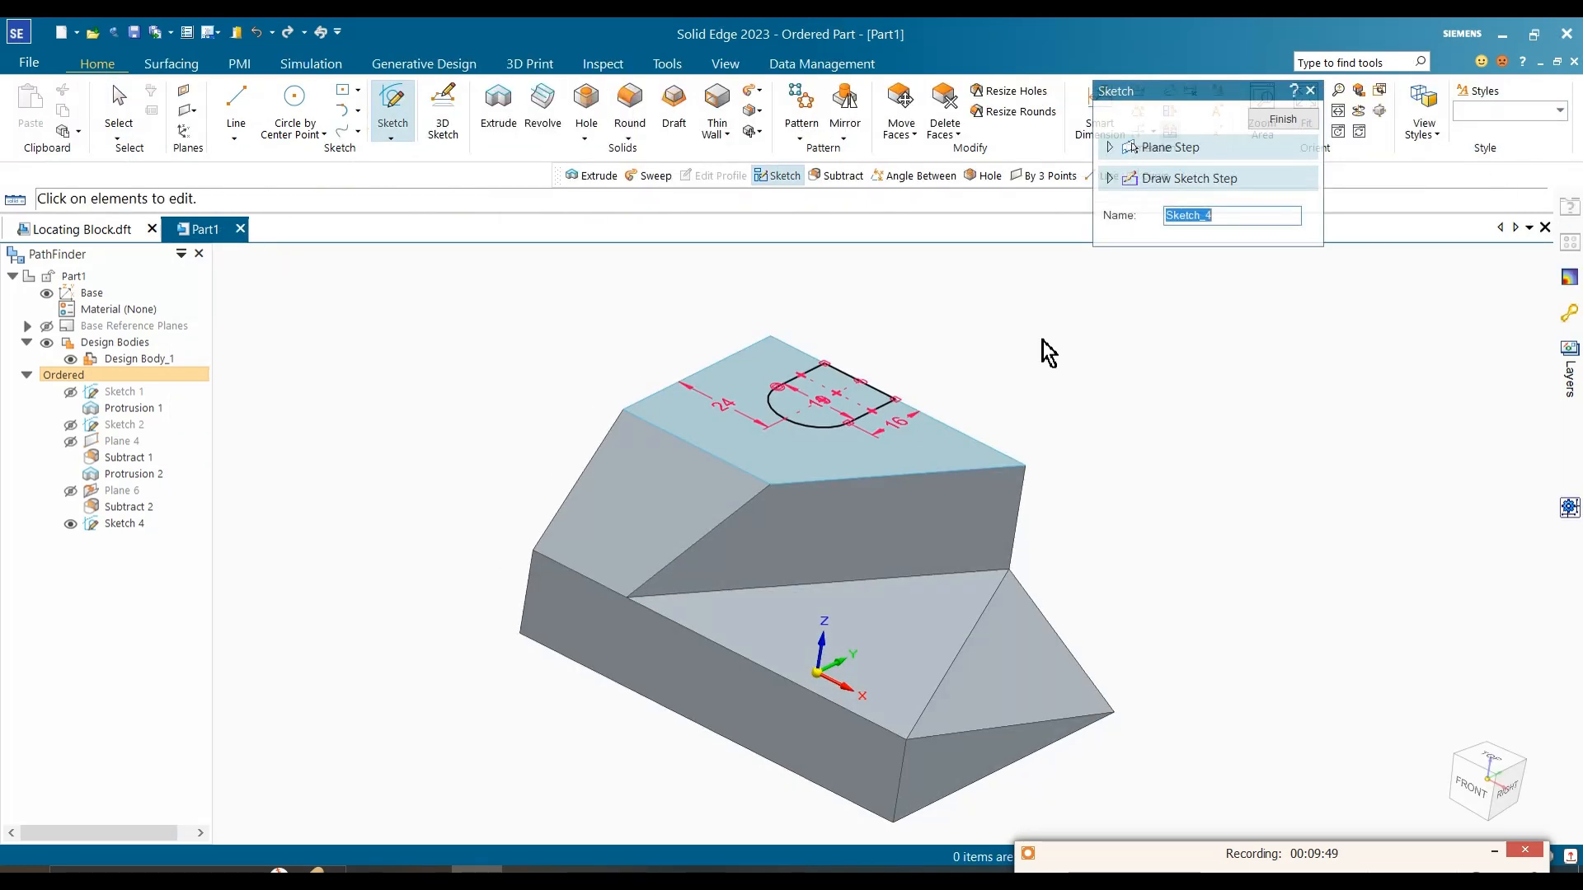
Step: Extrude the closed slot profile as a one-sided cut 13 mm deep into the upper step, using the depth from the reference image
left_click(499, 107)
left_click(818, 396)
right_click(937, 346)
mouse_move(919, 431)
middle_mouse_down()
mouse_move(860, 430)
mouse_move(1002, 447)
middle_mouse_up()
left_click(540, 871)
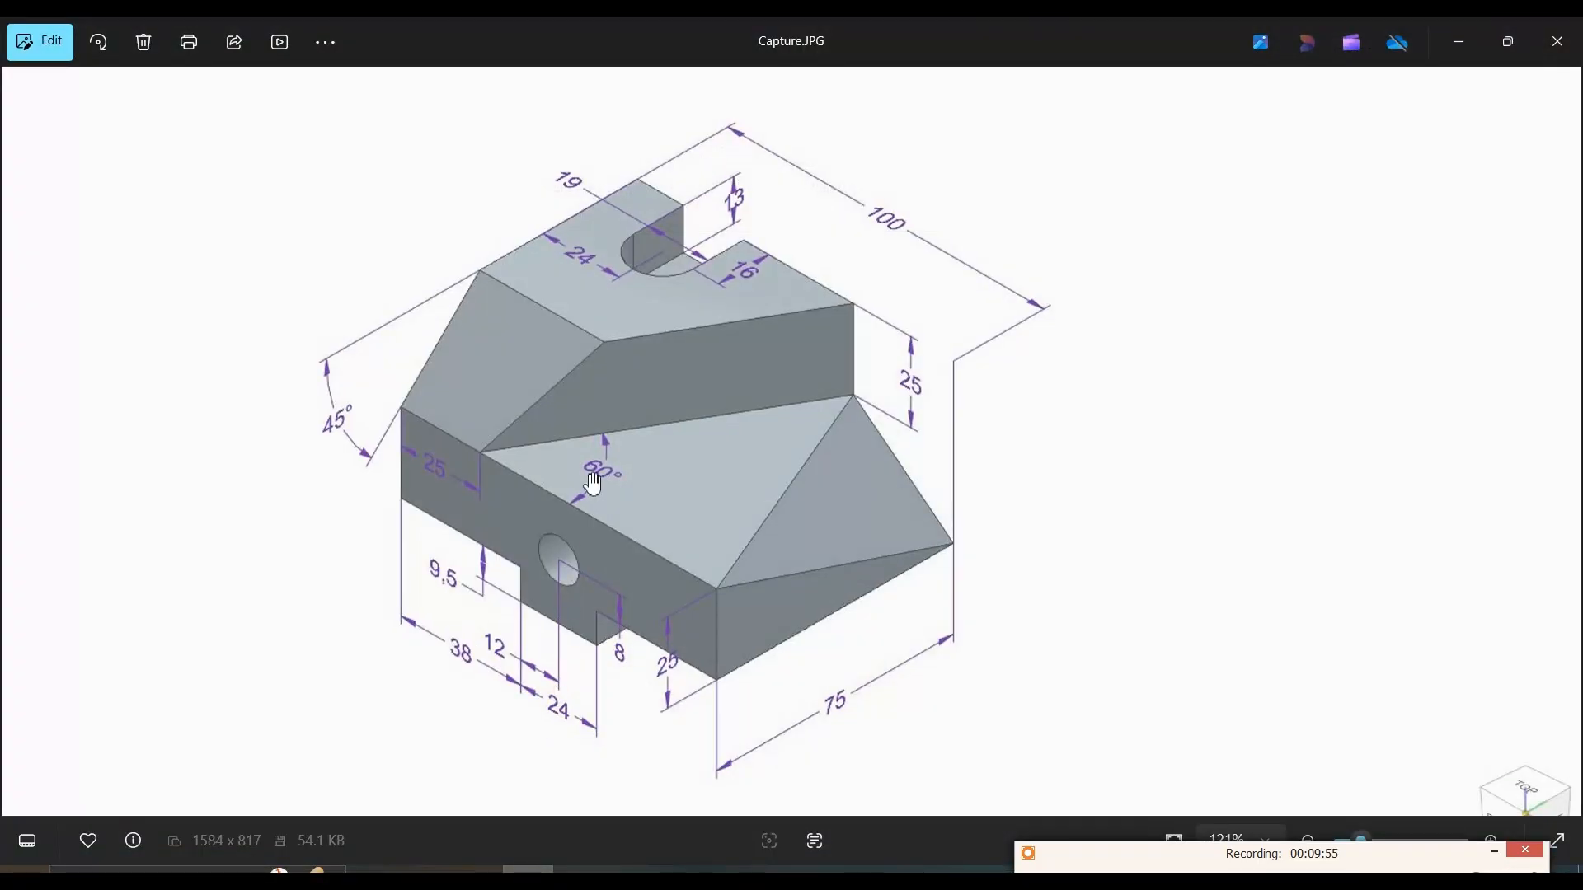
left_click(1457, 43)
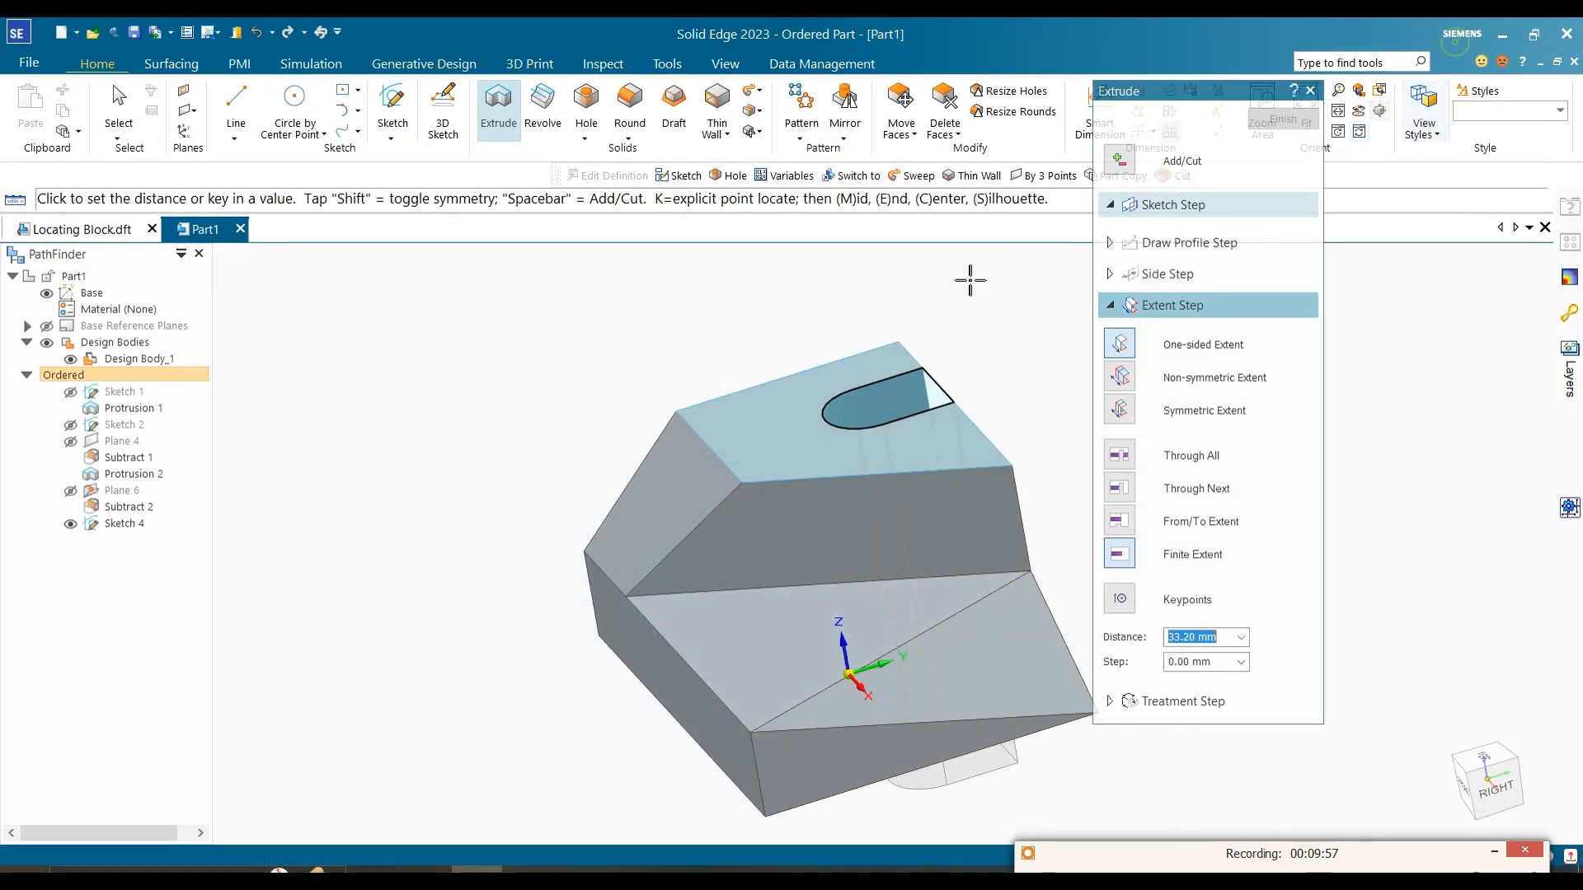
type("13")
left_click(1006, 404)
right_click(1007, 404)
key("Escape")
Step: Hide the slot sketch, Sketch 4, so only the cut body is displayed
middle_click_drag(1006, 404, 893, 443)
scroll(893, 451, "up", 1)
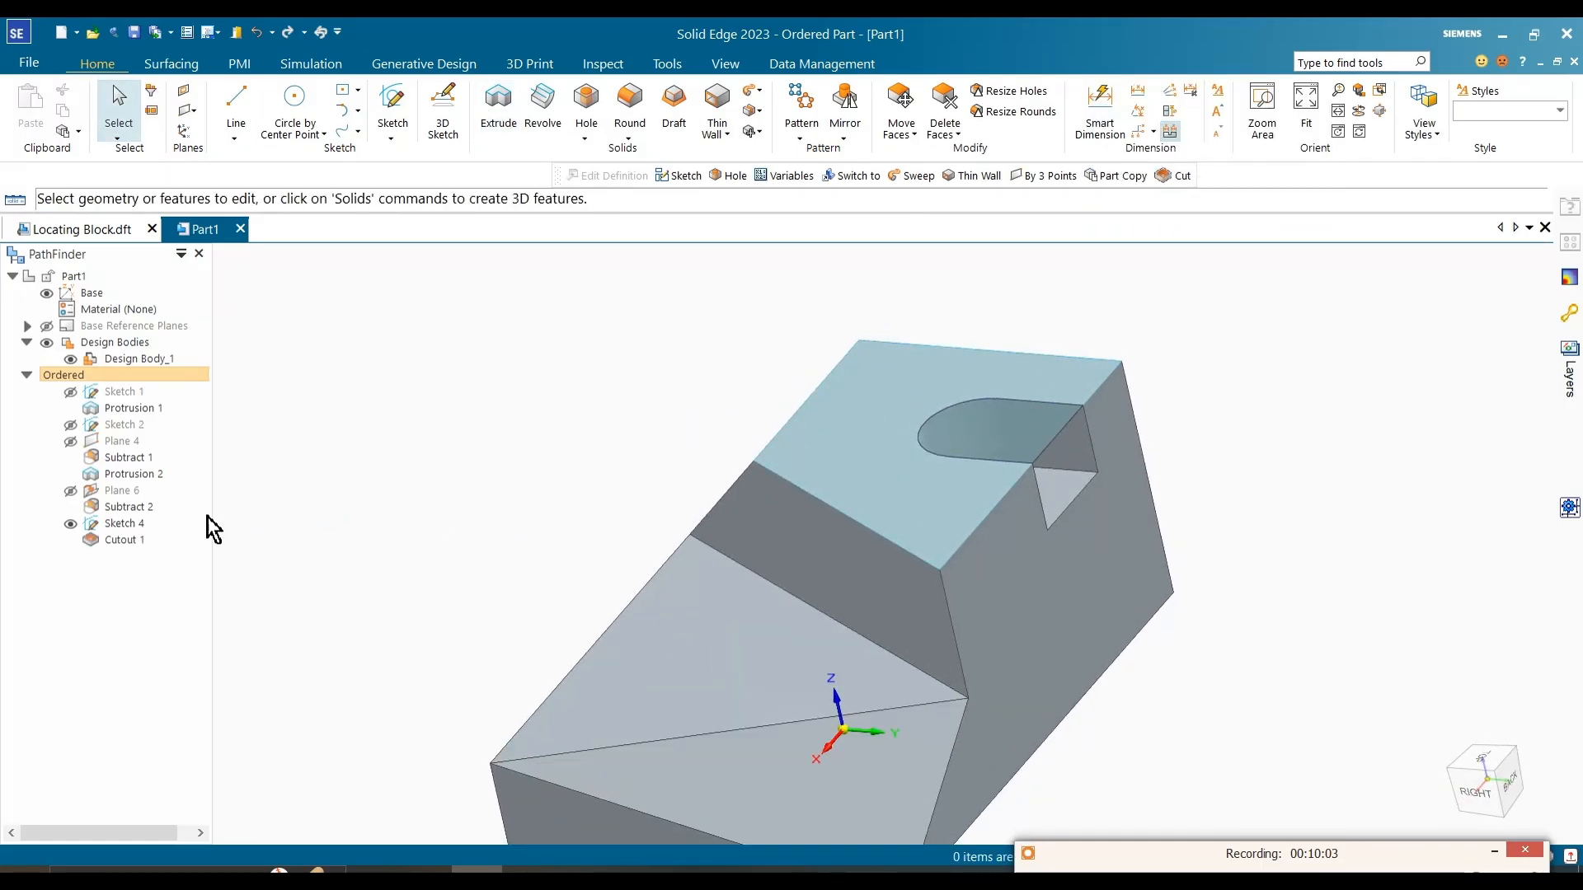
middle_click_drag(371, 566, 604, 547)
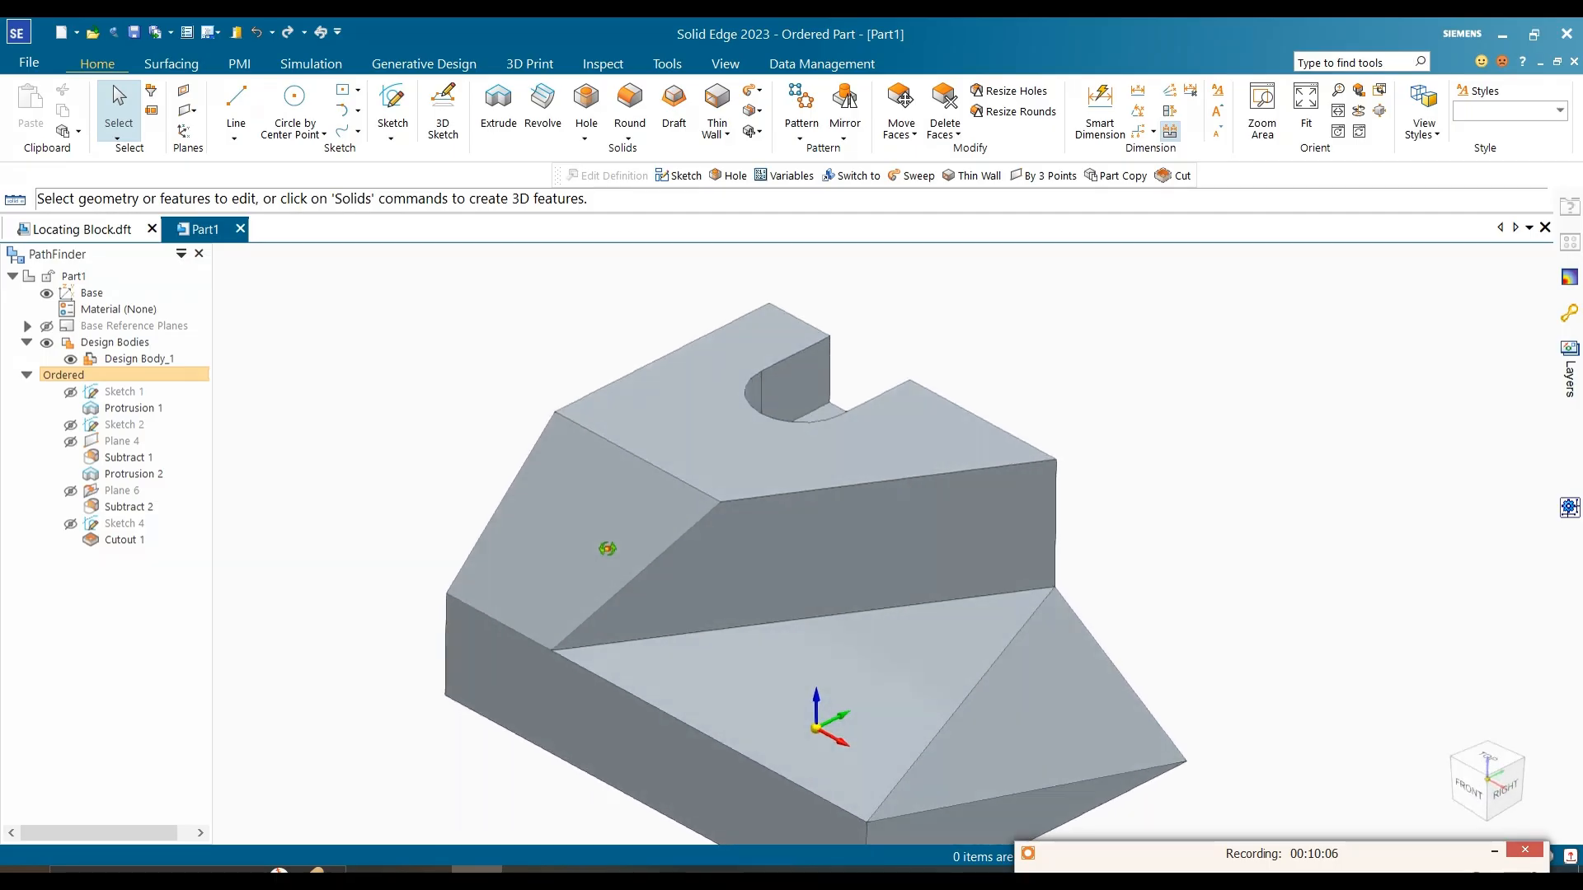
left_click(70, 524)
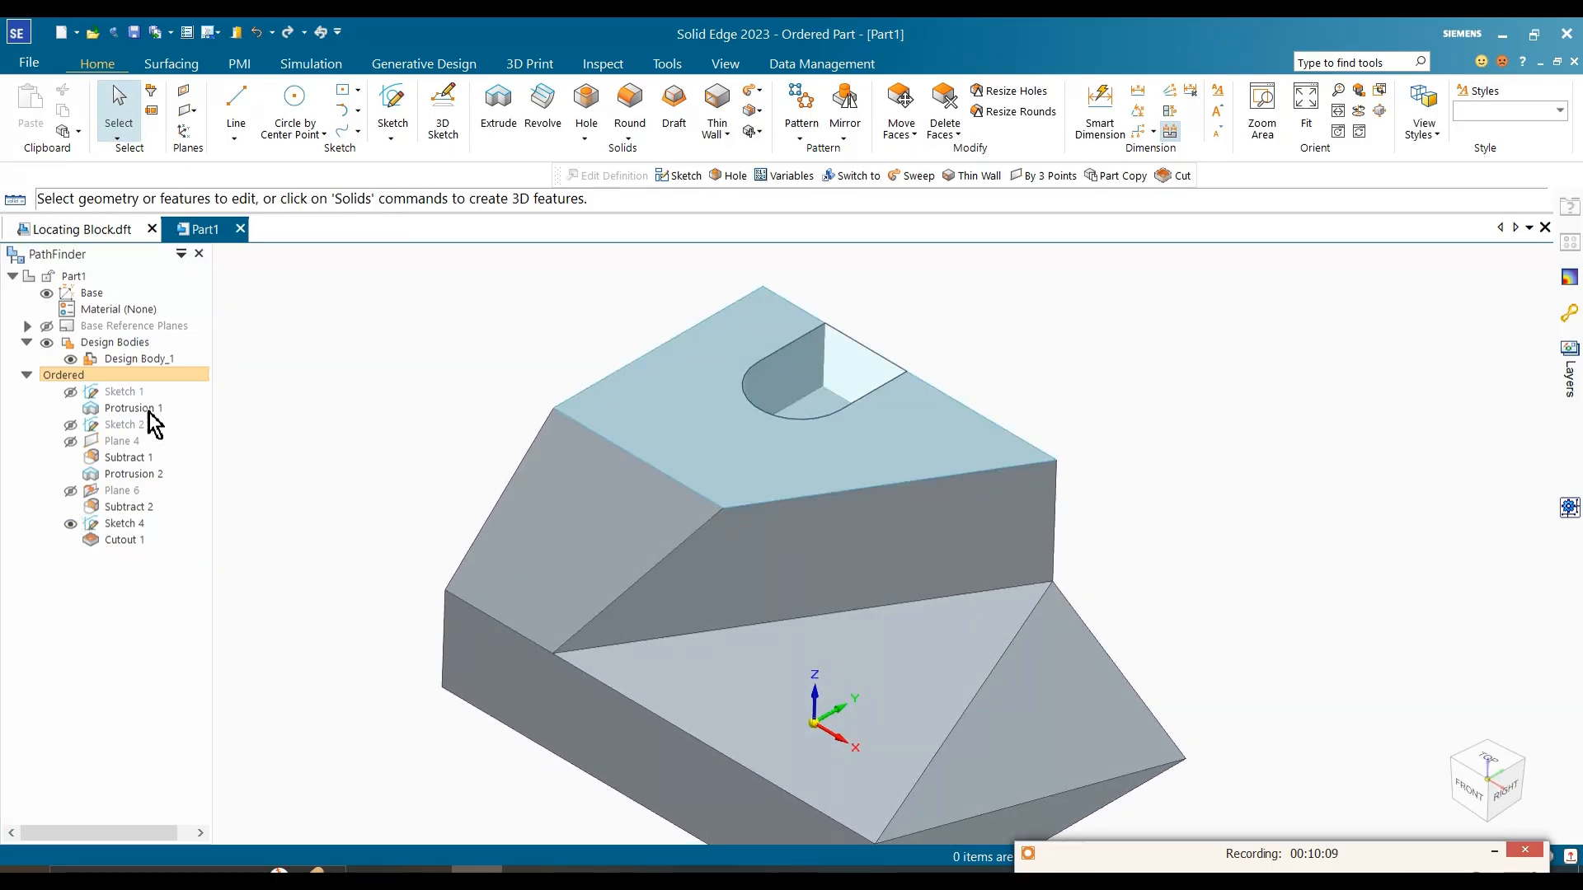
left_click(113, 527)
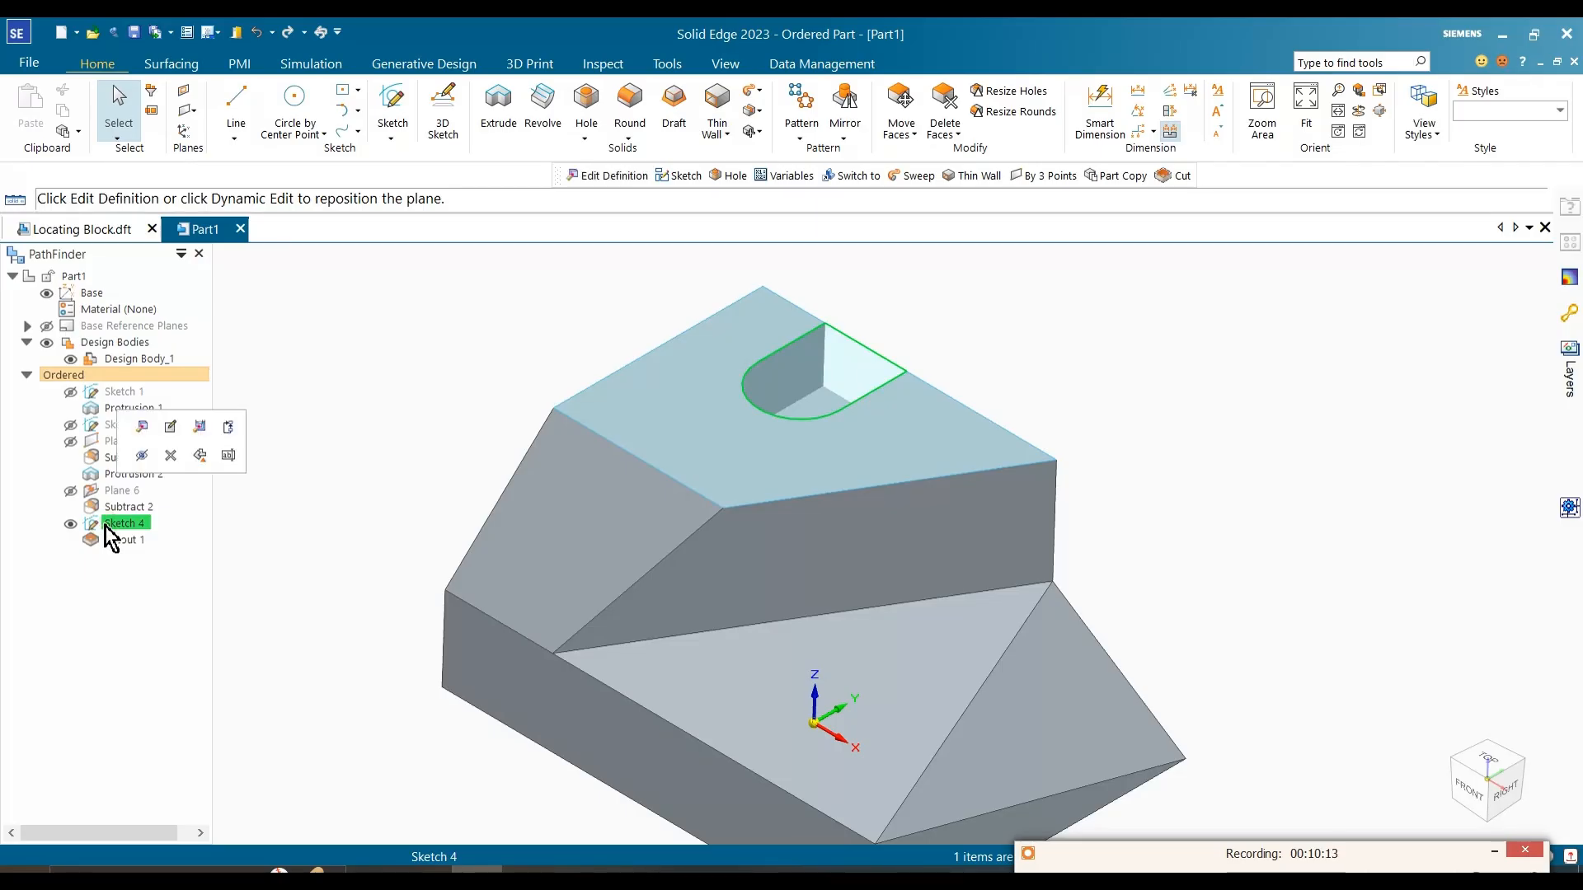
left_click(116, 541)
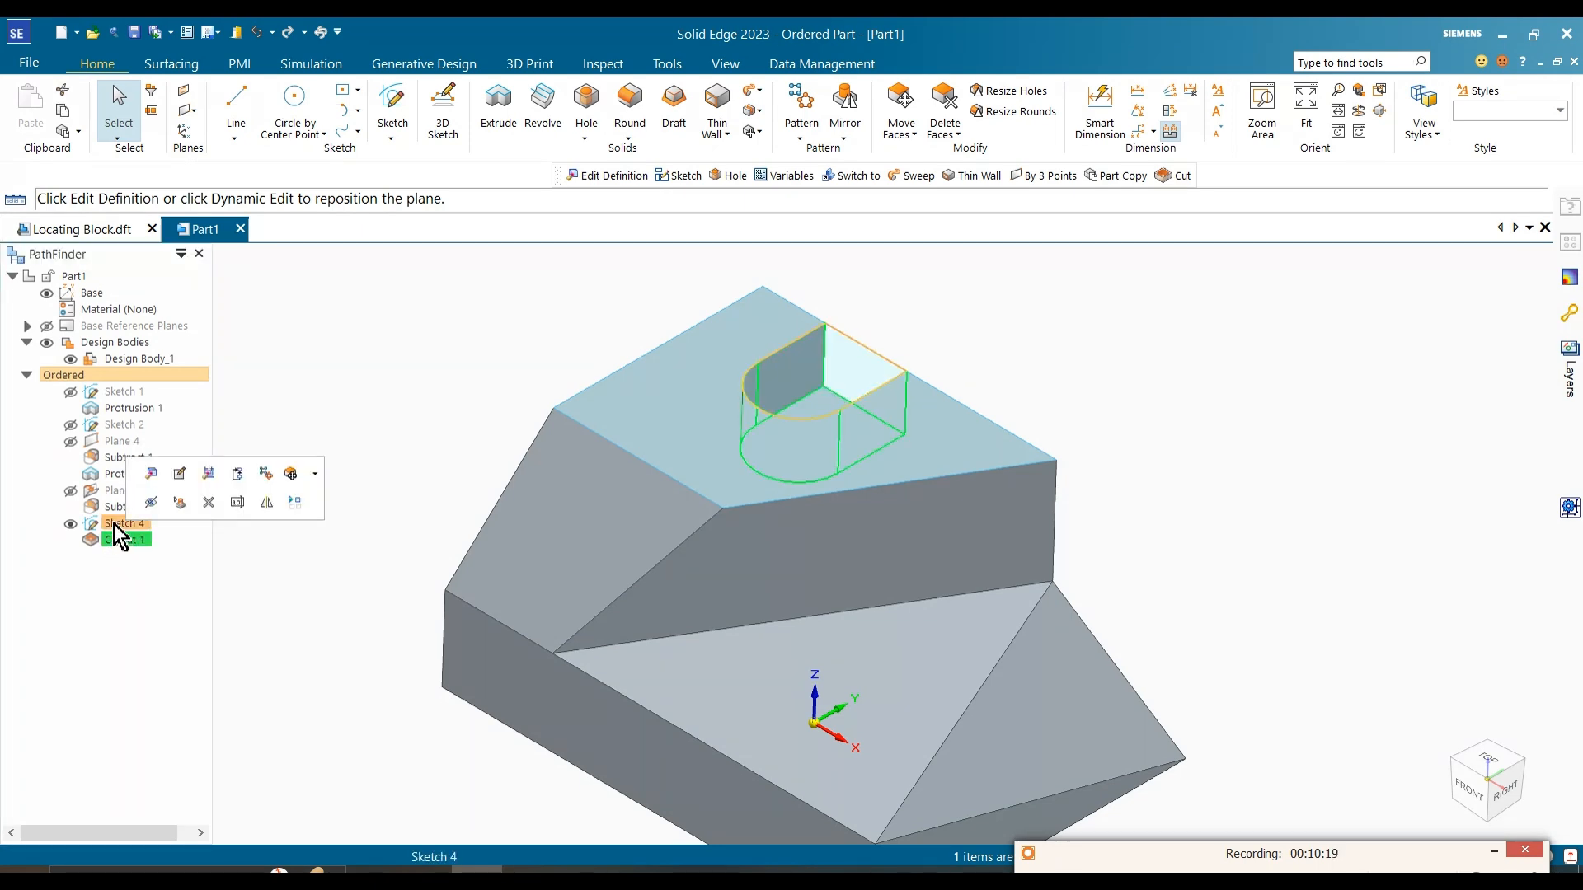
left_click(72, 525)
left_click(427, 360)
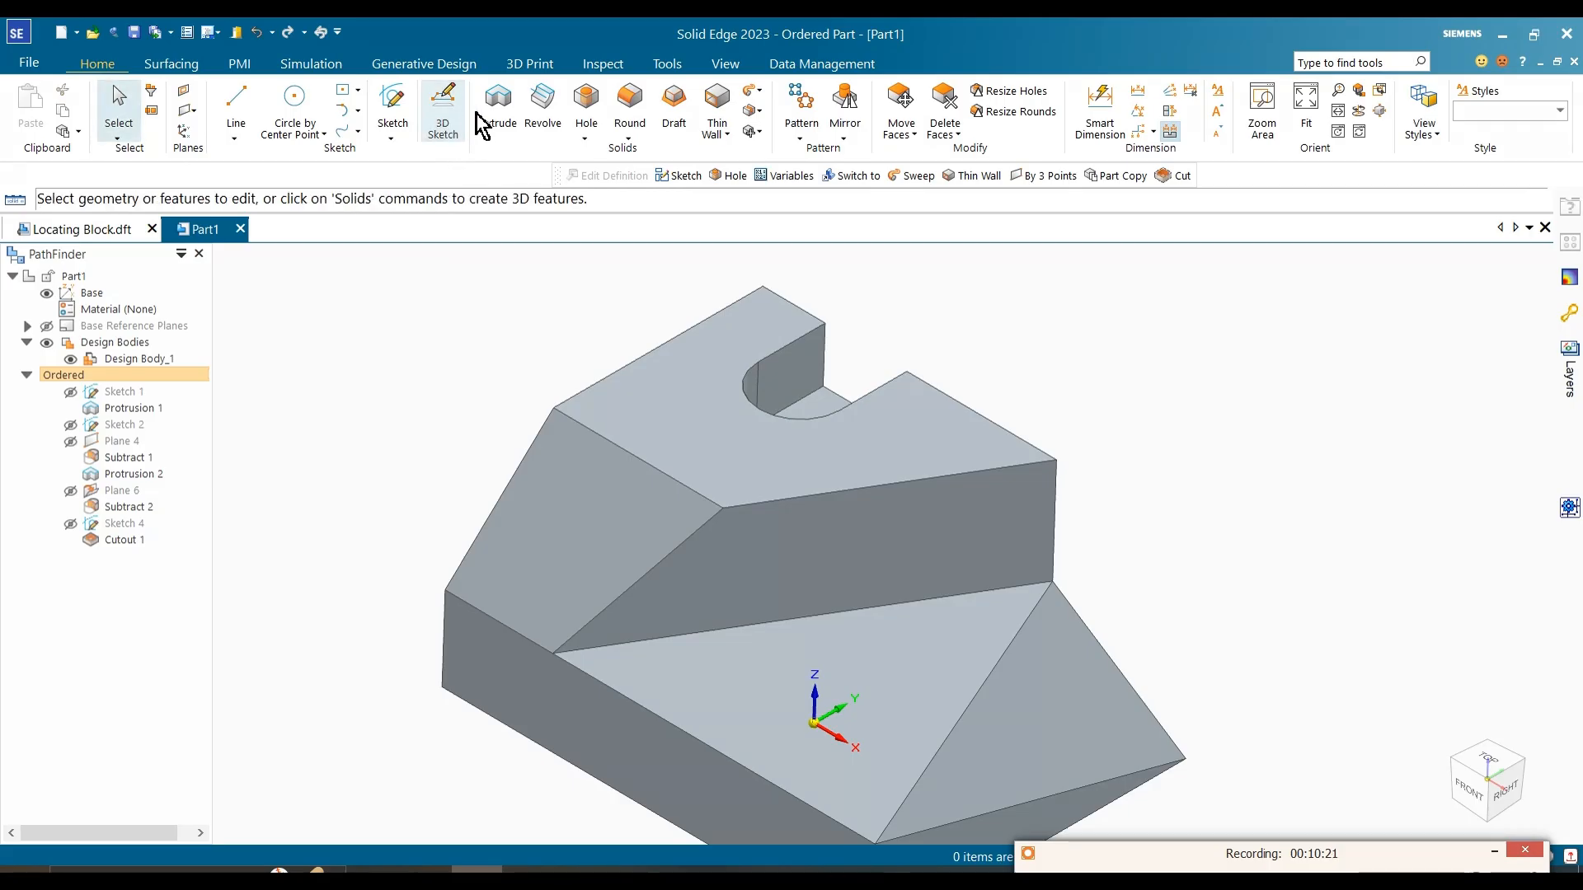
left_click(492, 112)
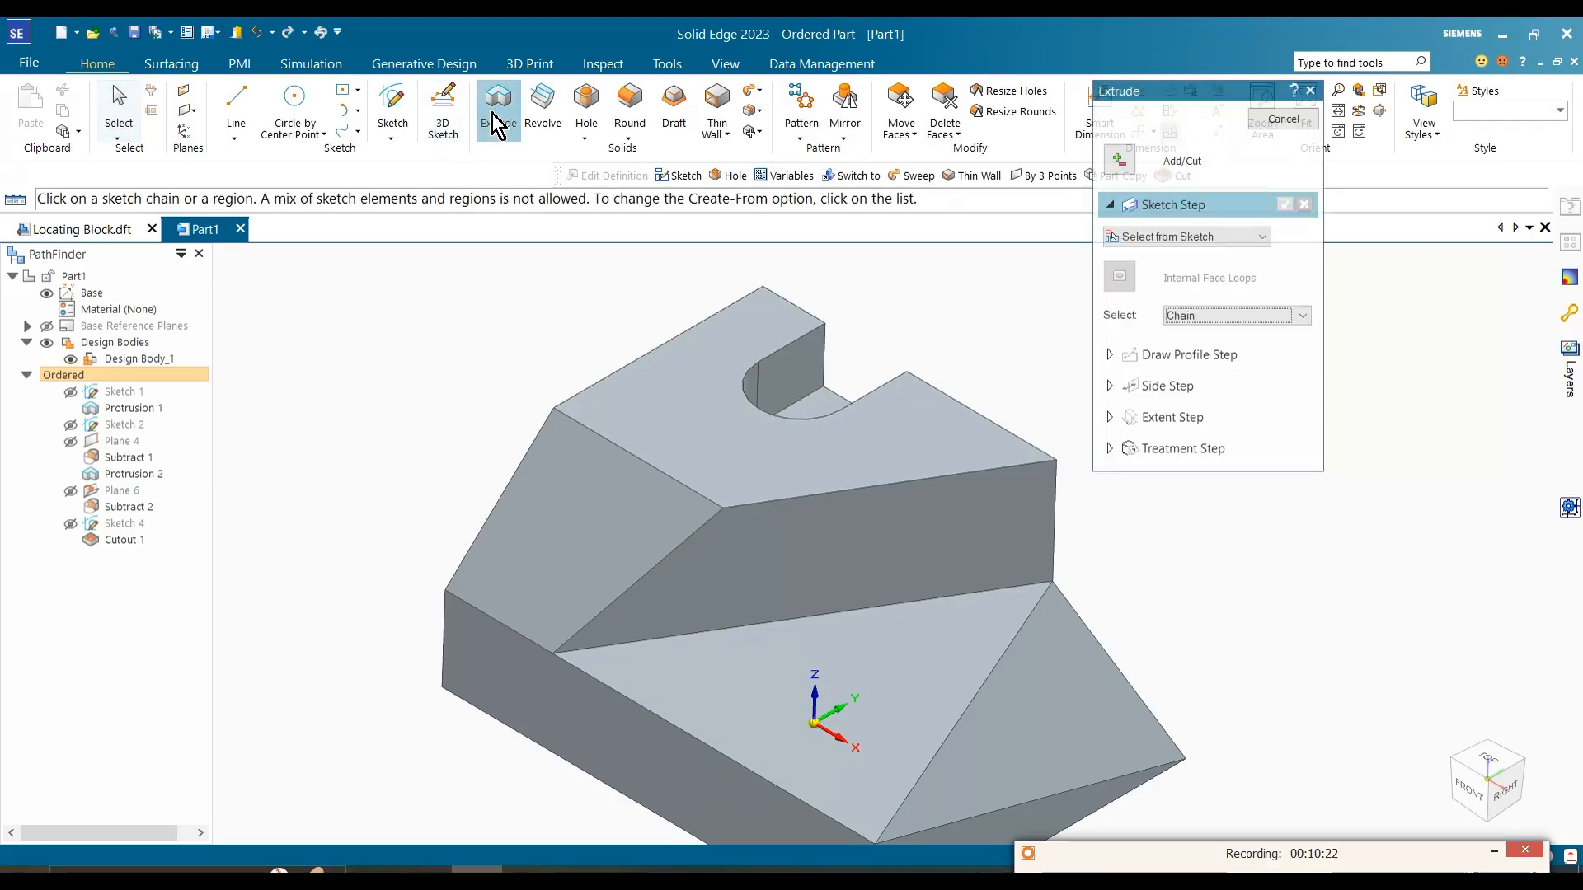
left_click(1179, 238)
key("Escape")
key("Escape")
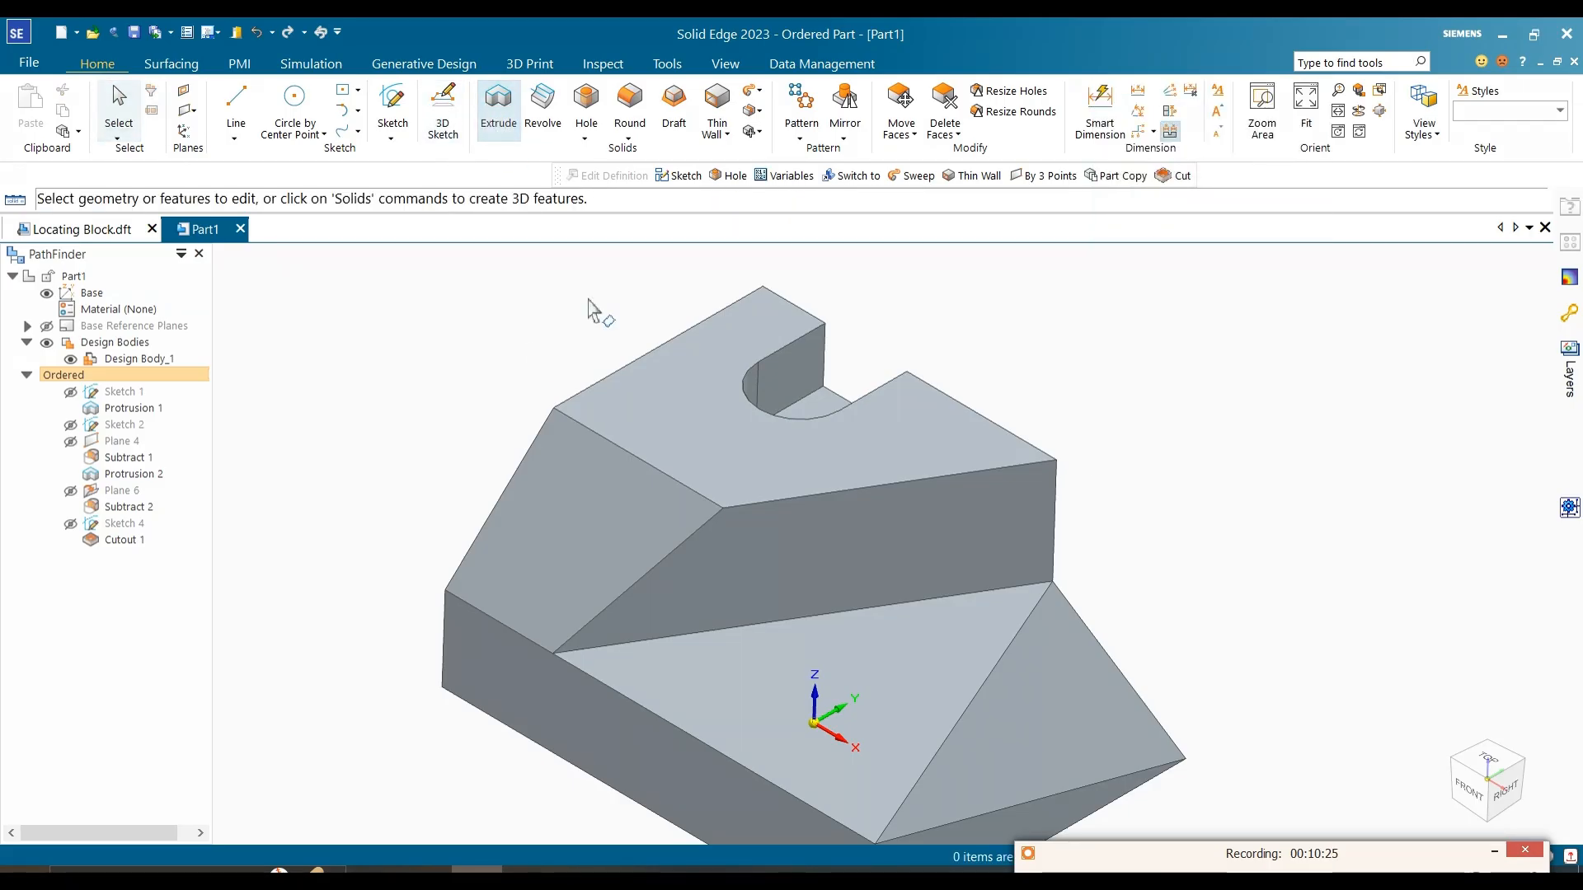
Step: Check the reference image and start an extrusion with its profile on a plane coincident with the block's bottom face
scroll(293, 453, "down", 3)
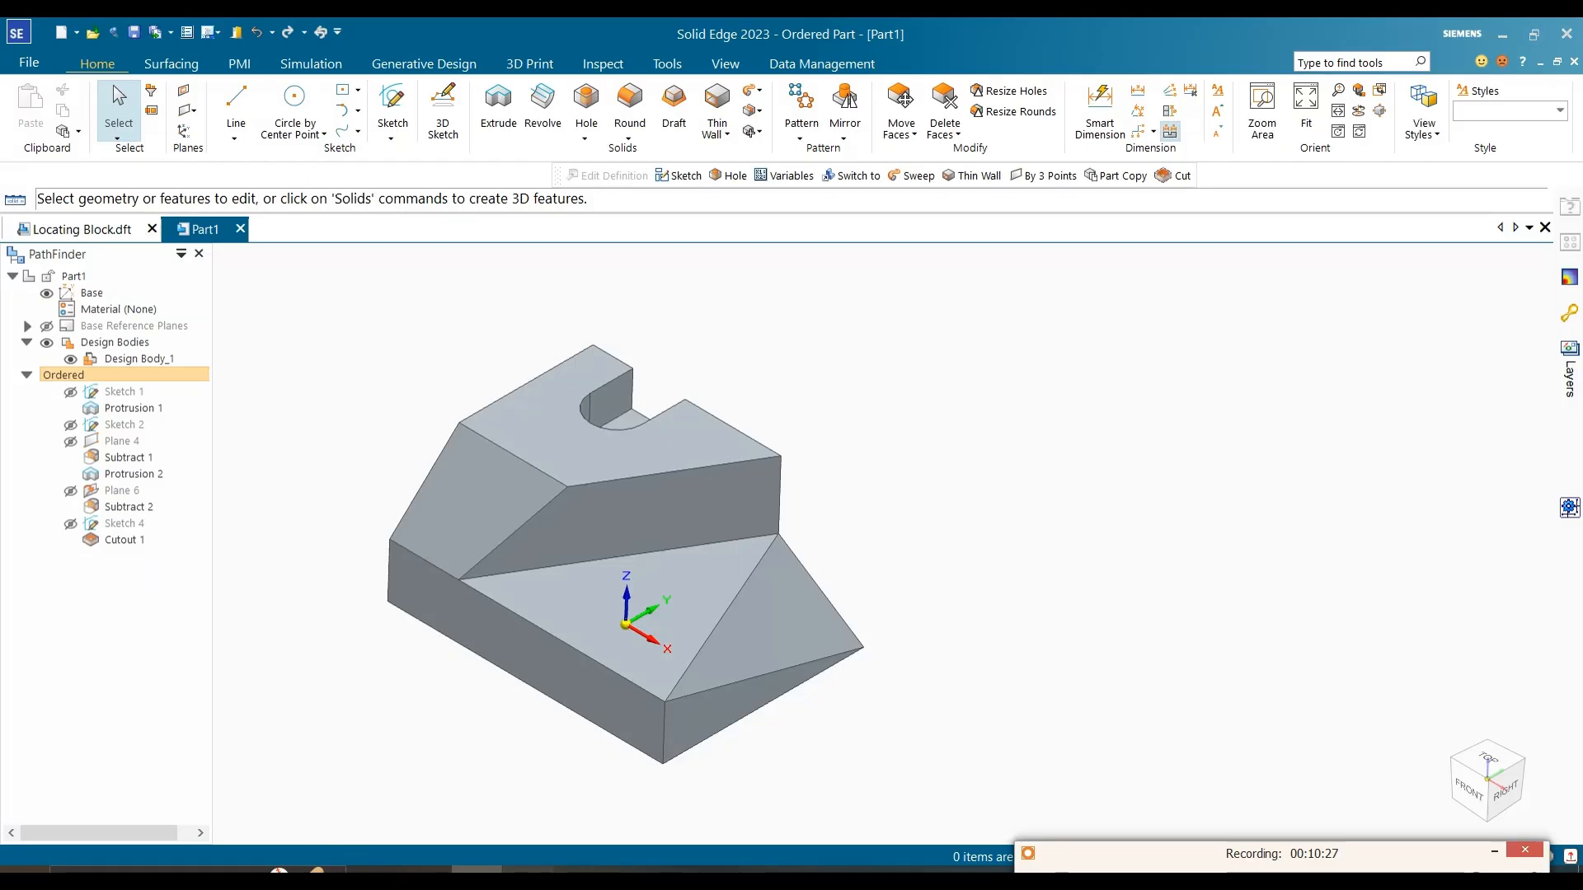
key("alt+Tab")
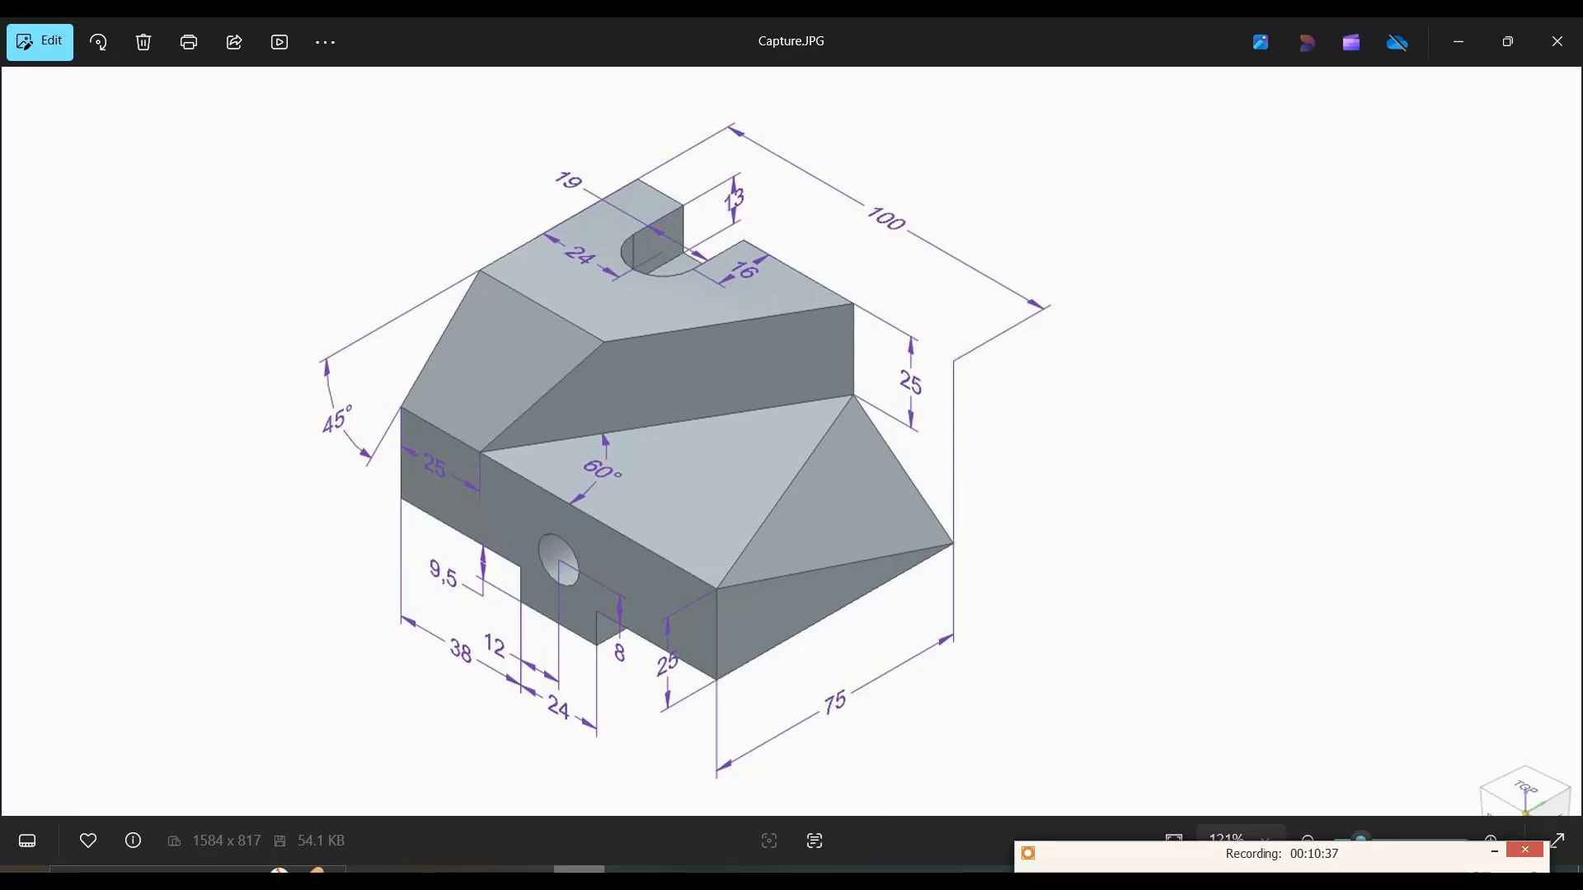
key("alt+Tab")
middle_click_drag(672, 696, 531, 355)
left_click(395, 97)
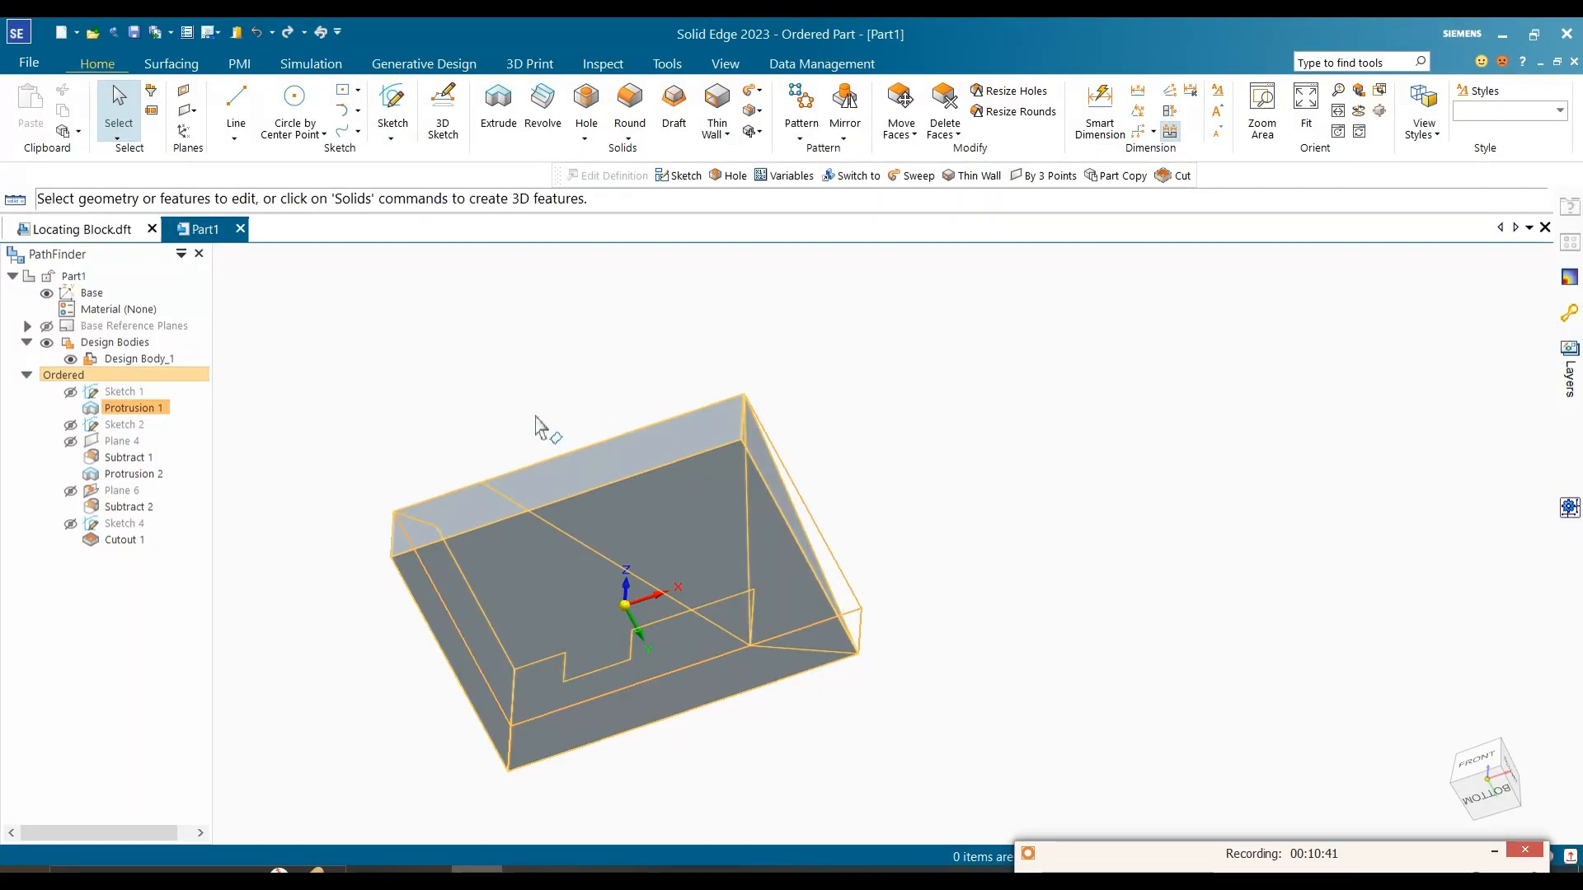
left_click(493, 116)
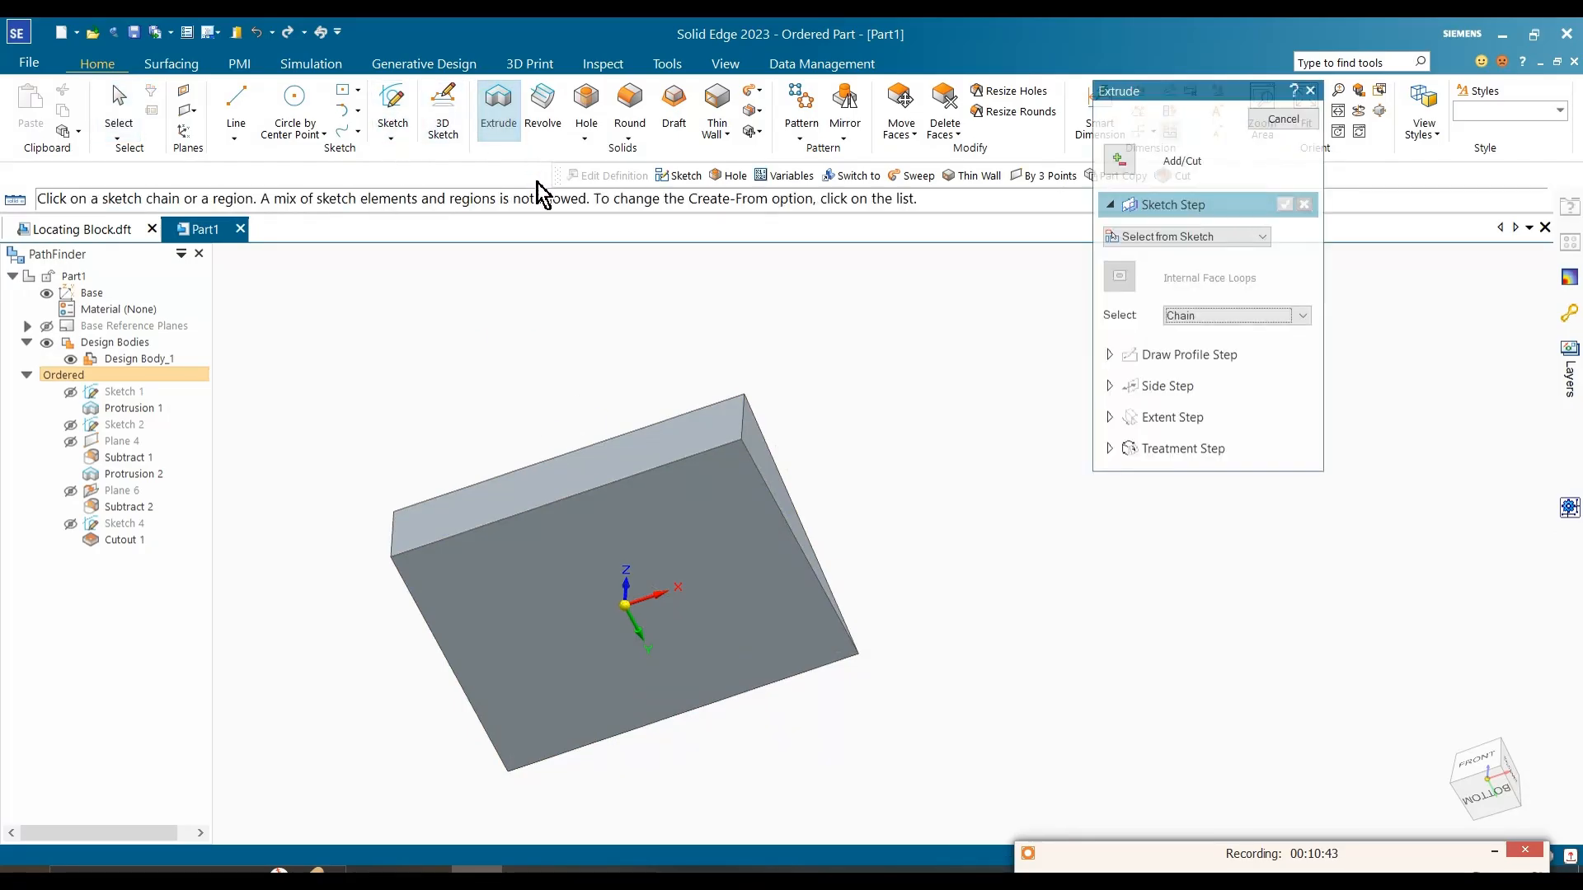
left_click(1183, 237)
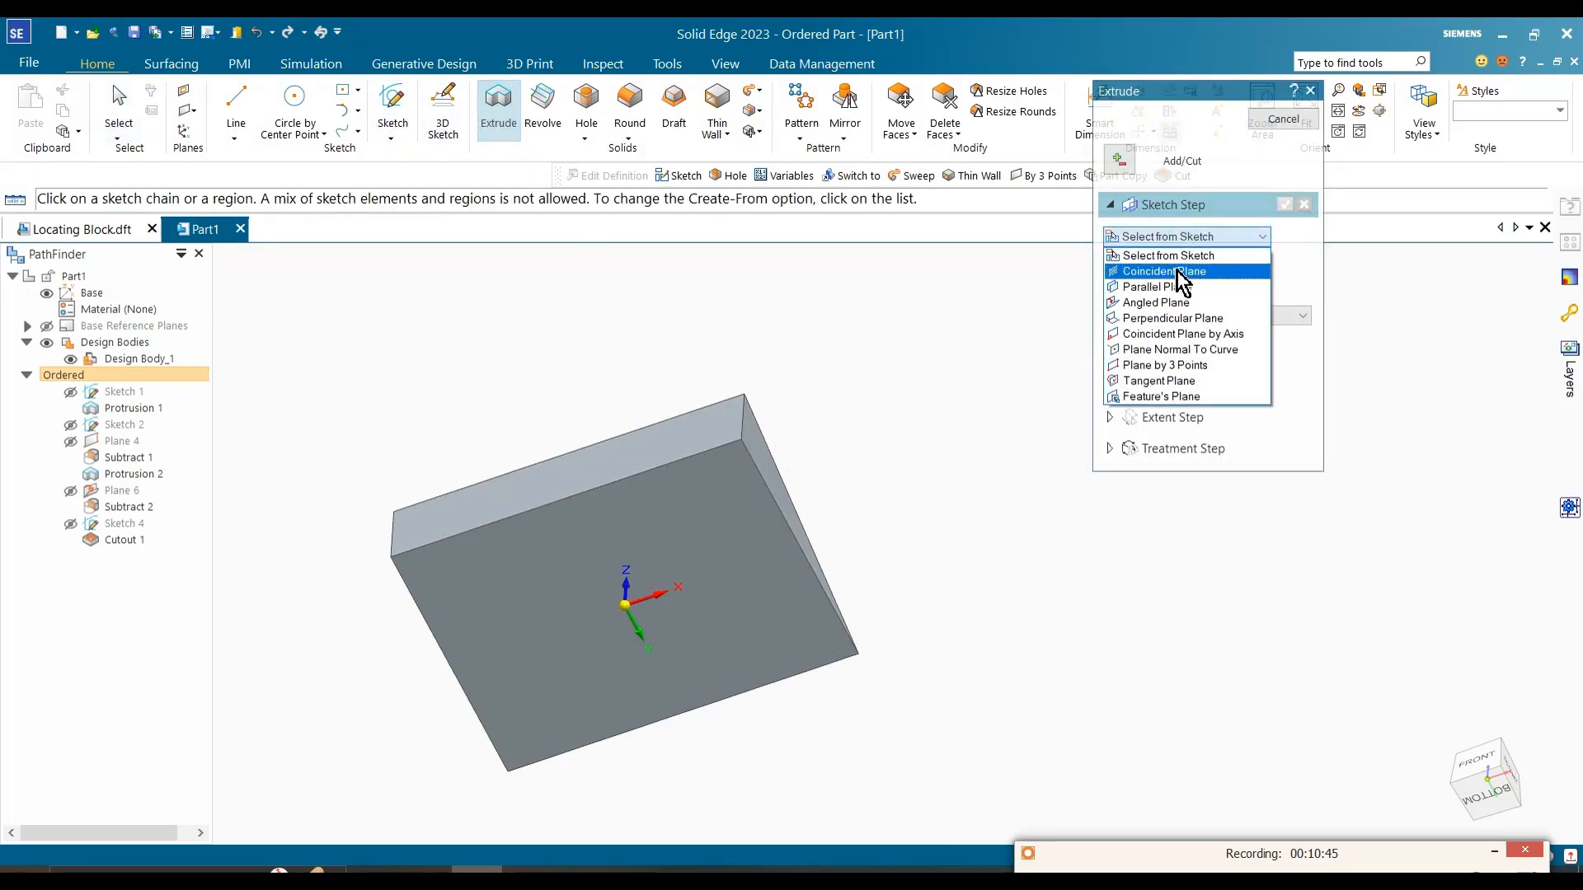
left_click(1175, 270)
left_click(752, 521)
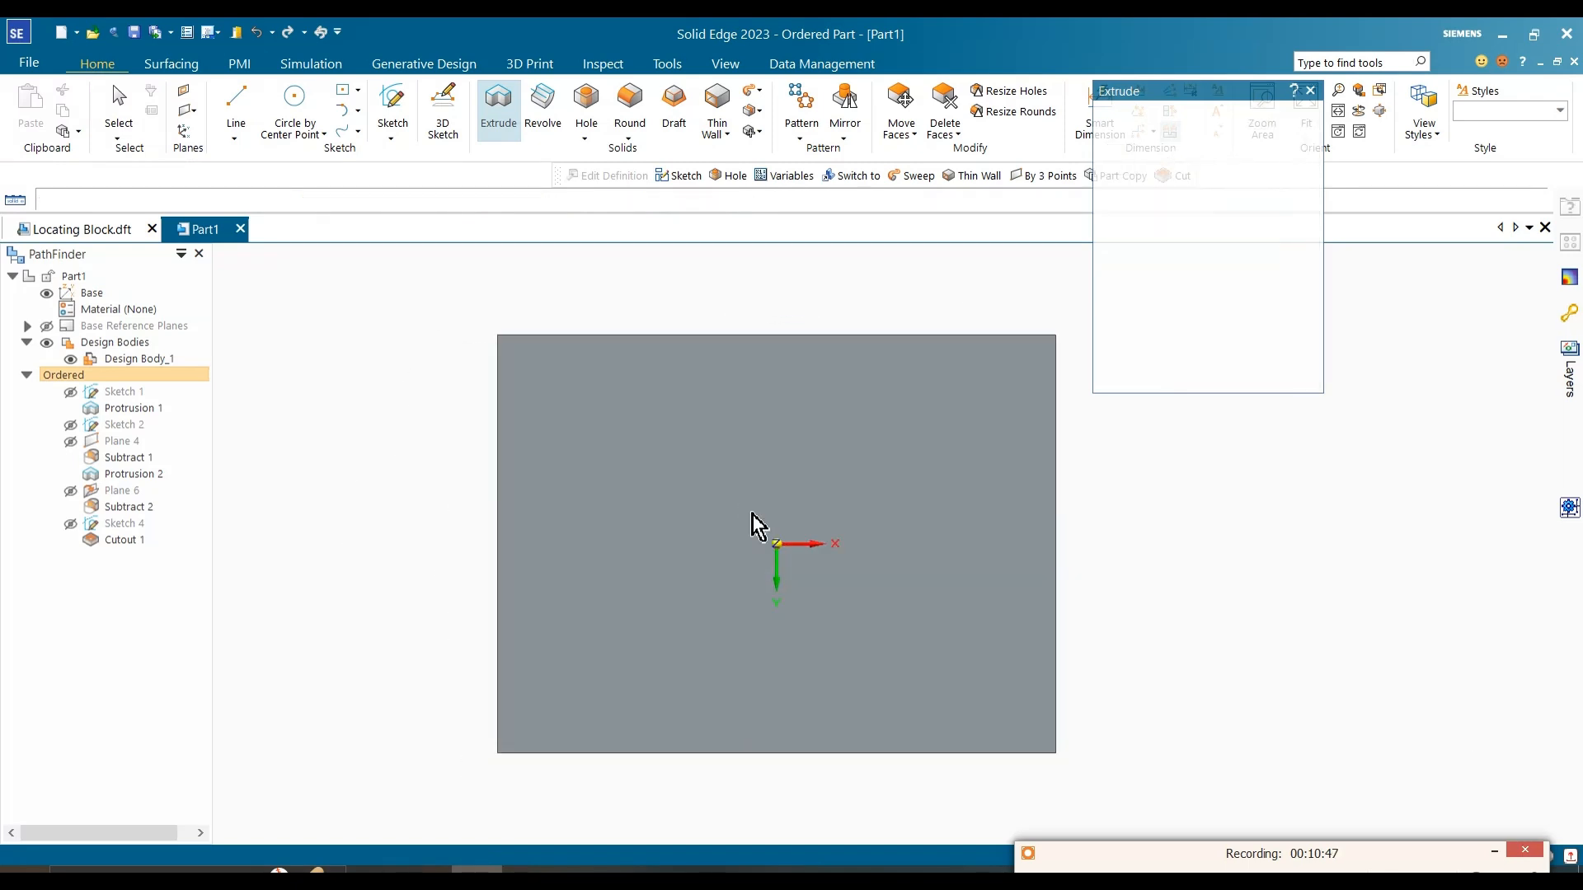
Step: Draw a rectangle by center from the origin, spanning the full depth of the block's bottom face
left_click(357, 90)
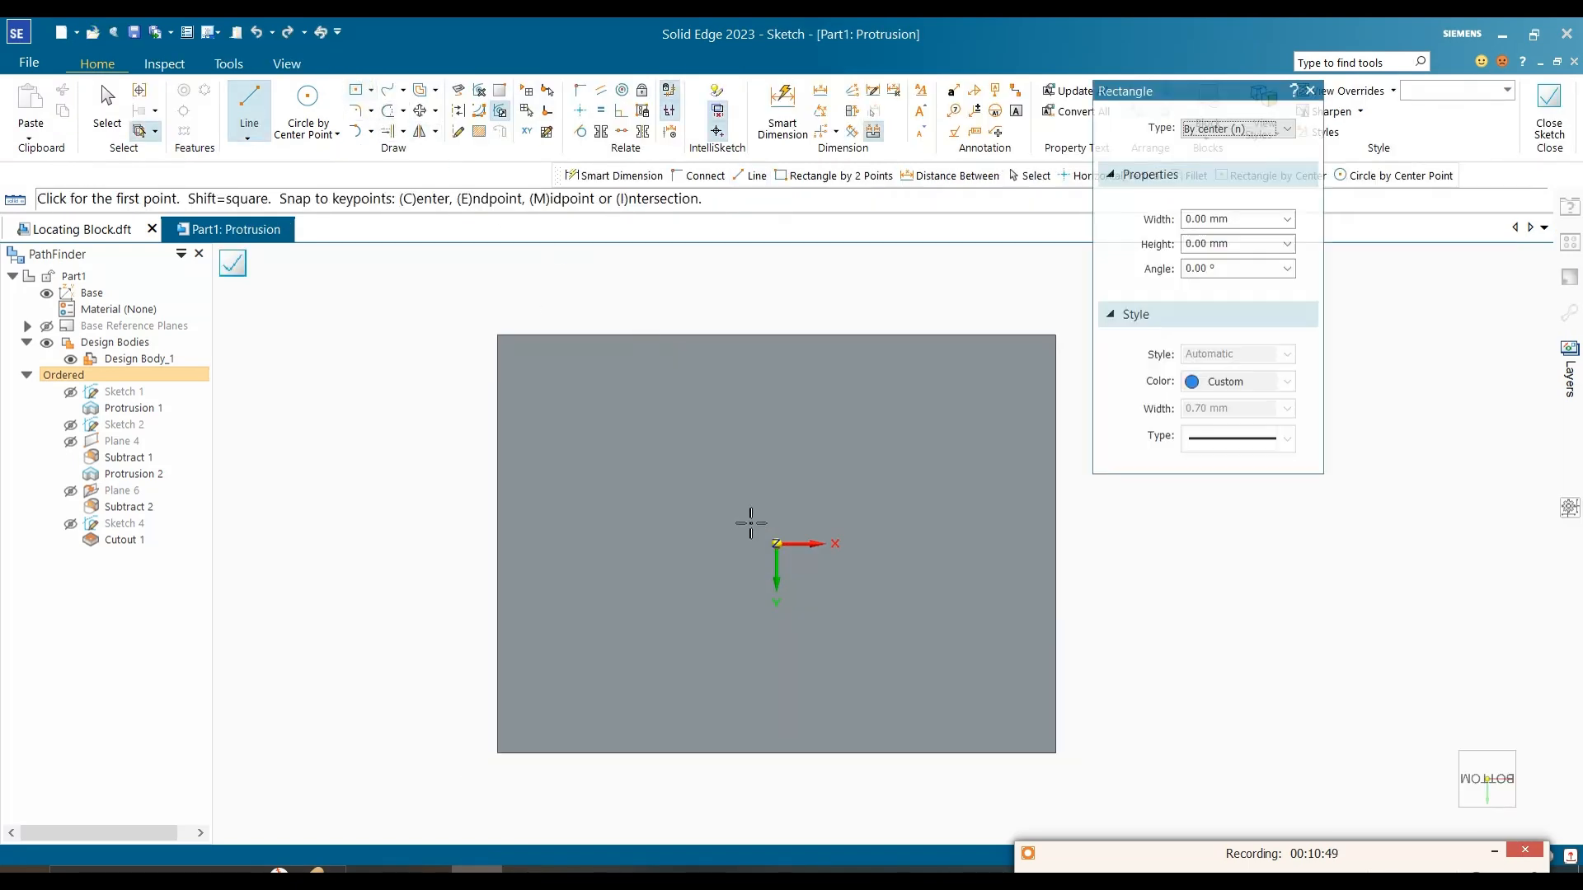
left_click(776, 543)
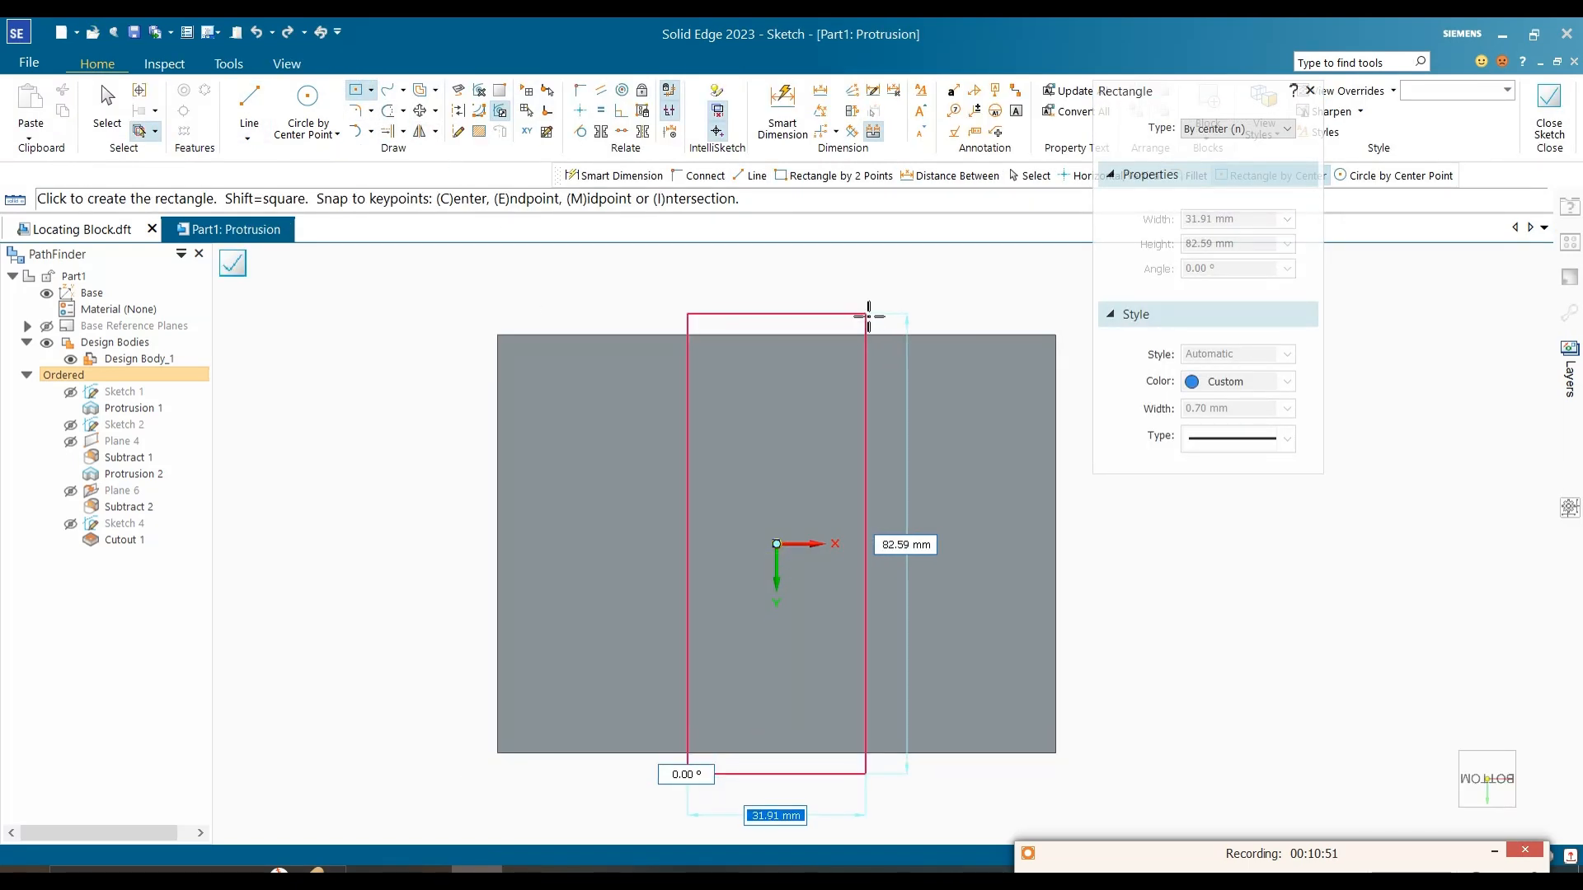
left_click(853, 336)
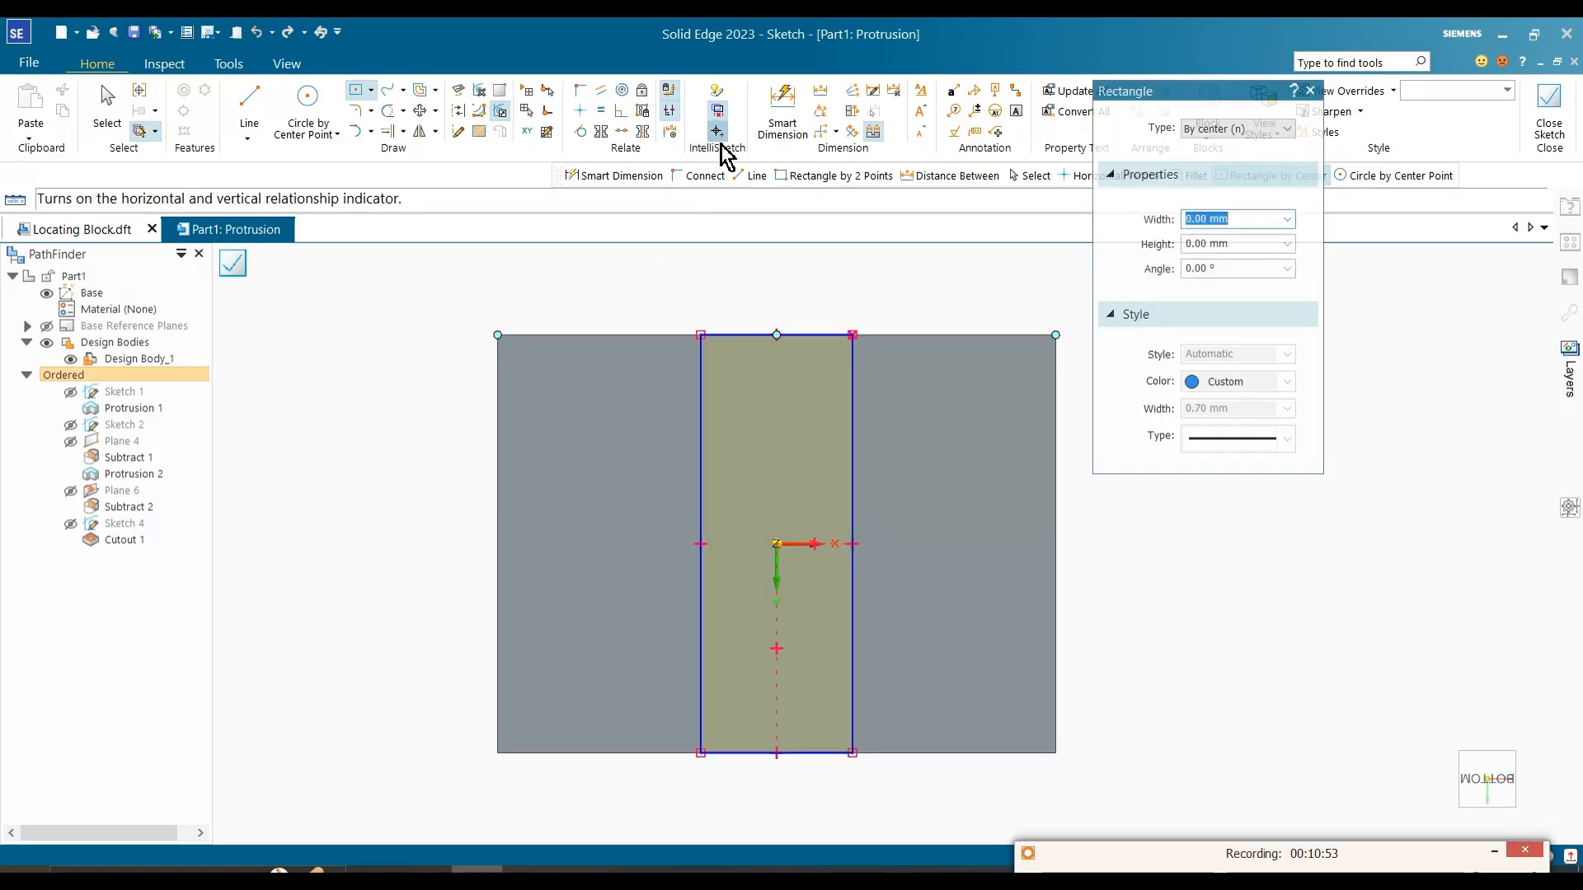
key("Escape")
Step: Look up the rib width in the reference image and dimension the rectangle's width to 24 mm
left_click(529, 870)
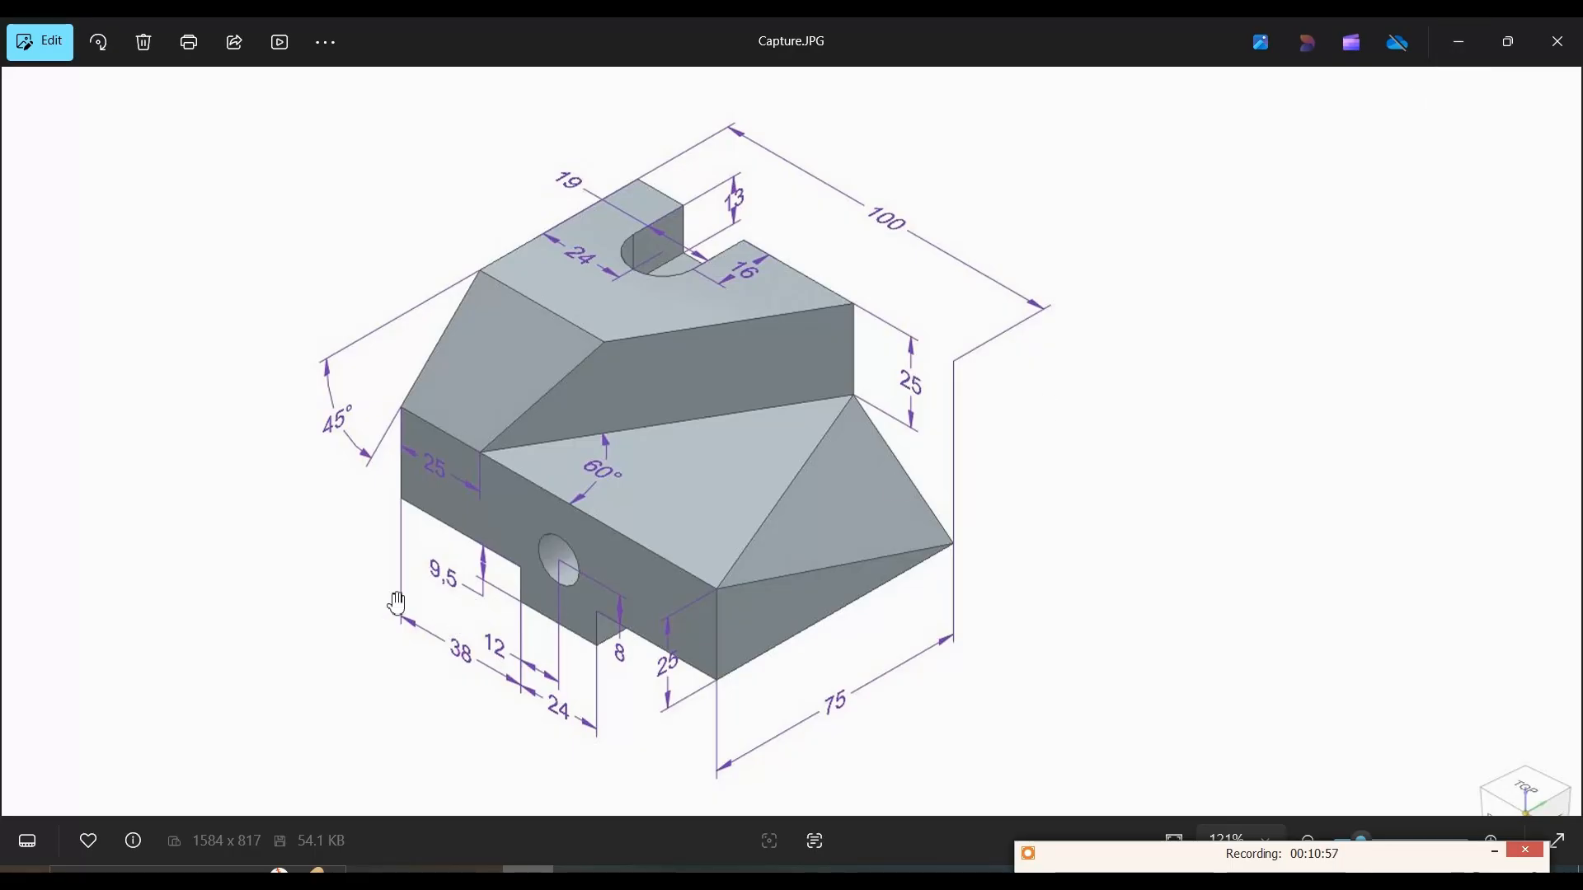
left_click(1457, 43)
left_click(782, 111)
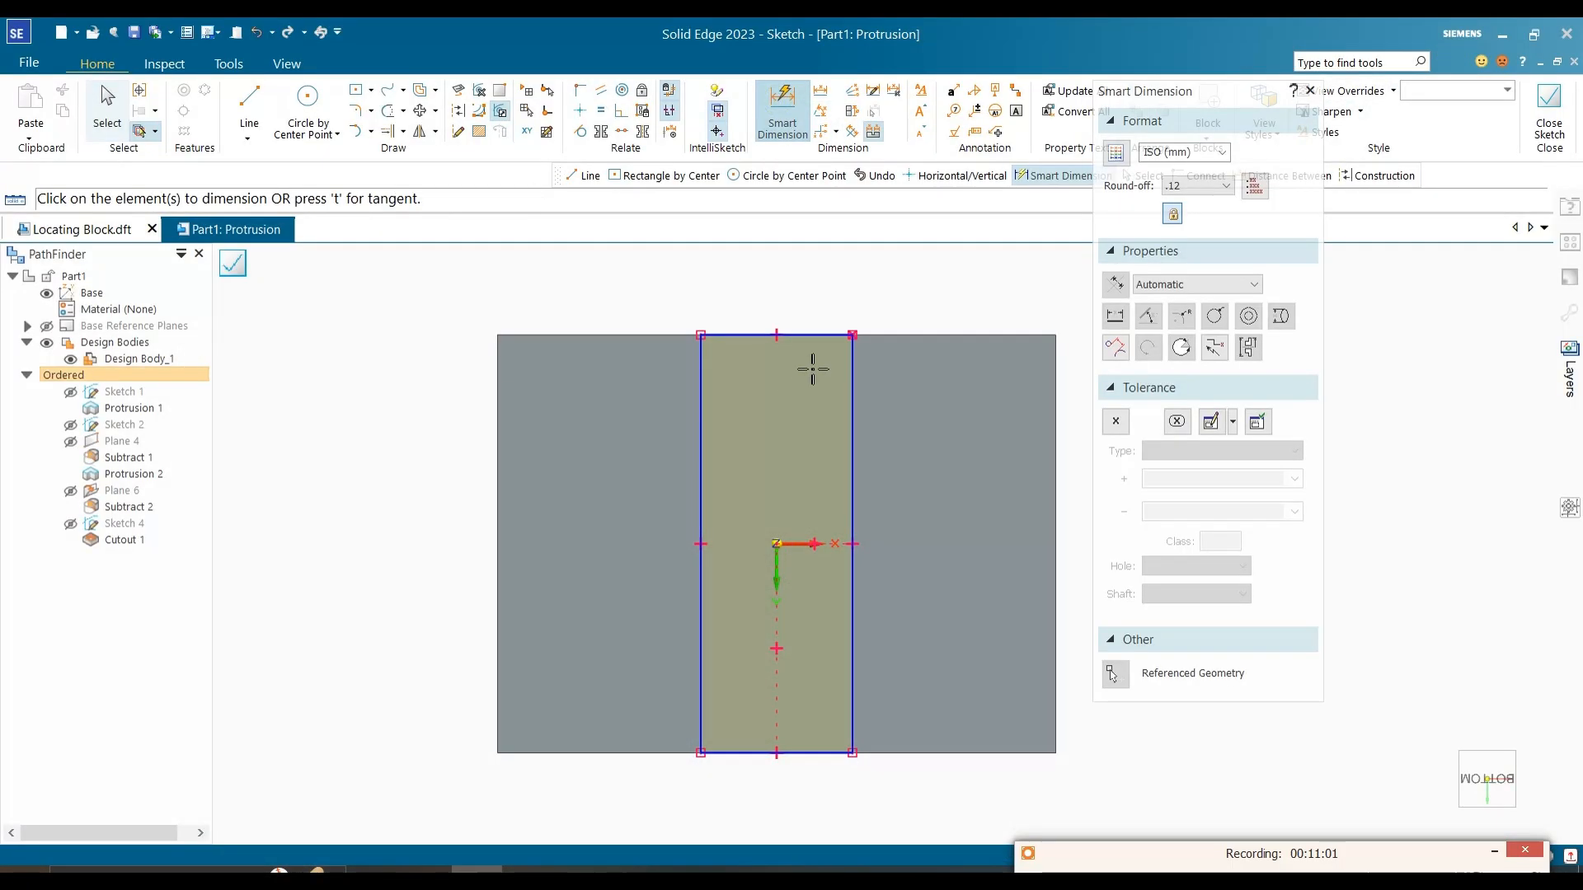
left_click(813, 338)
left_click(824, 272)
type("24")
key("Return")
Step: Add a driven dimension between the block's left side edge and the rectangle's nearest long side
scroll(806, 381, "down", 2)
left_click(784, 128)
left_click(744, 404)
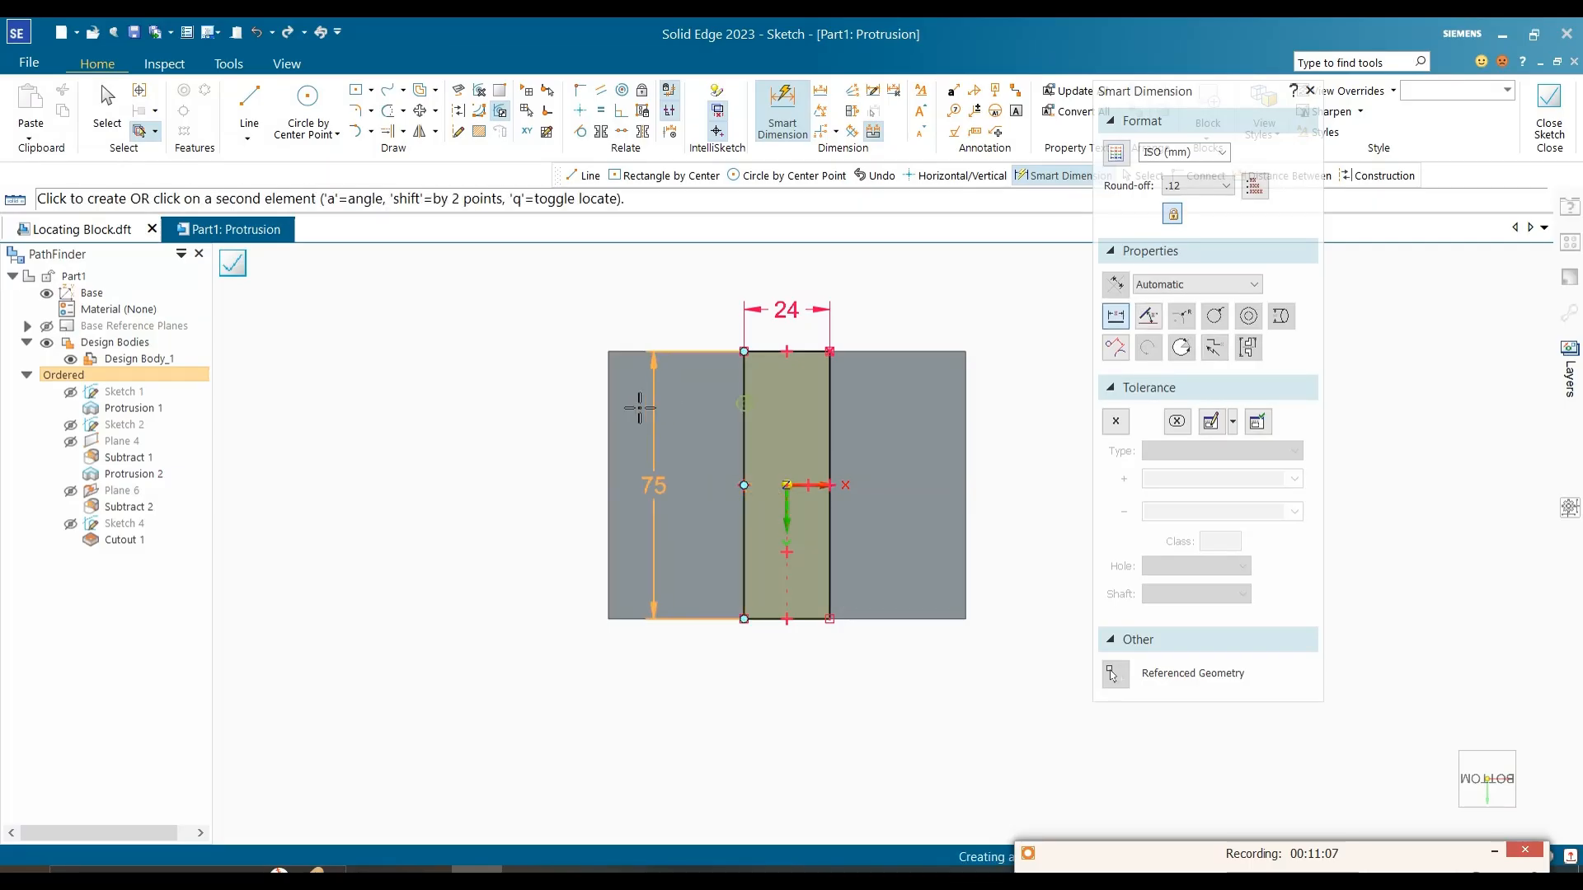
left_click(608, 394)
left_click(675, 314)
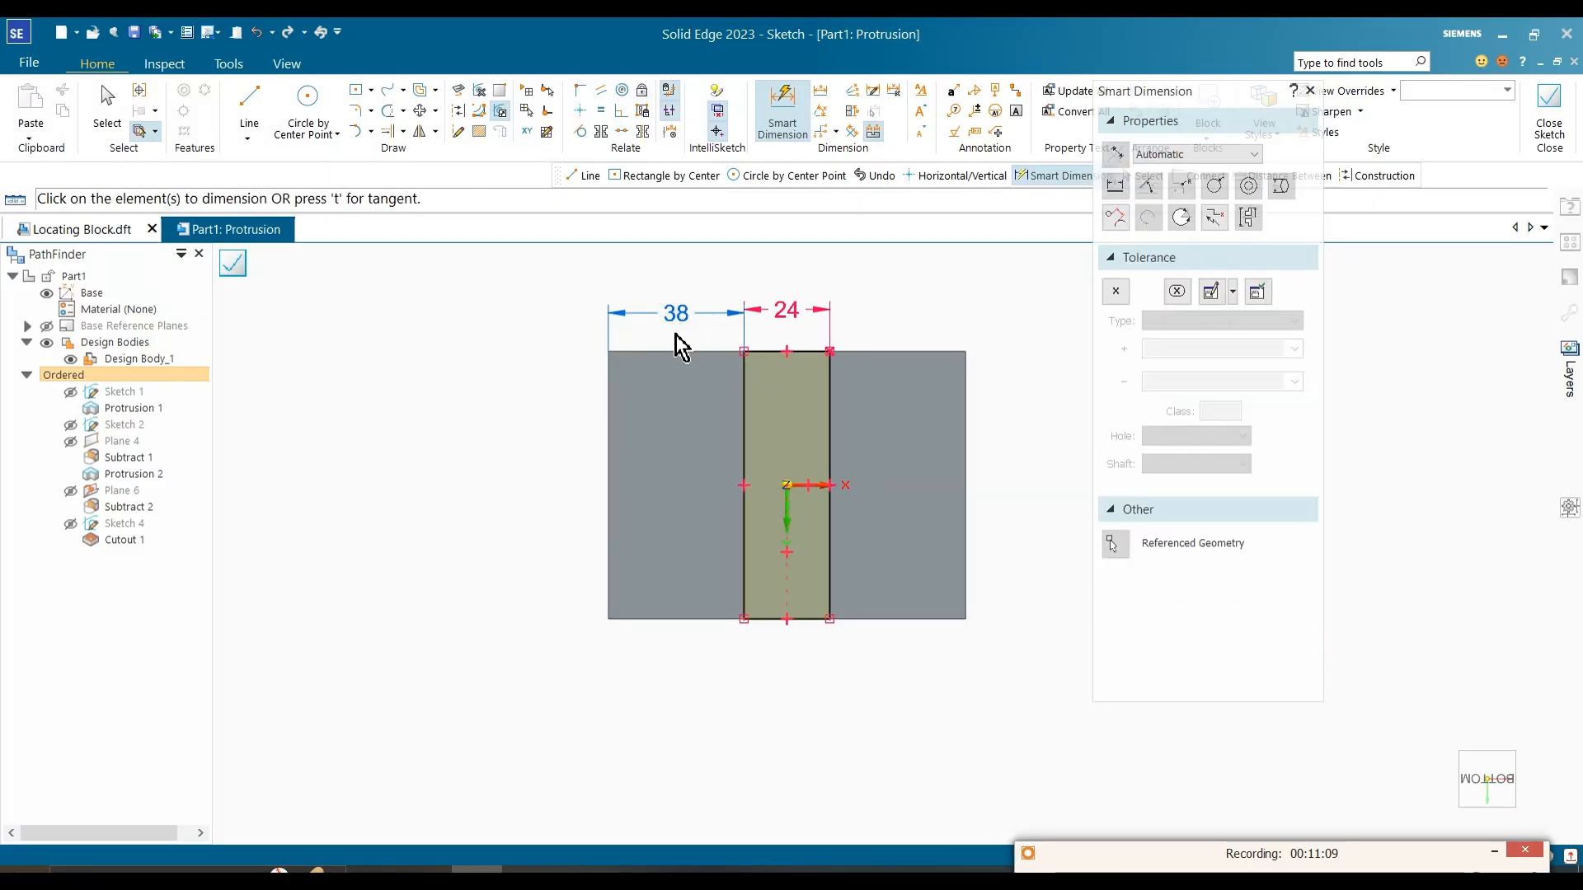
key("Escape")
scroll(710, 315, "up", 2)
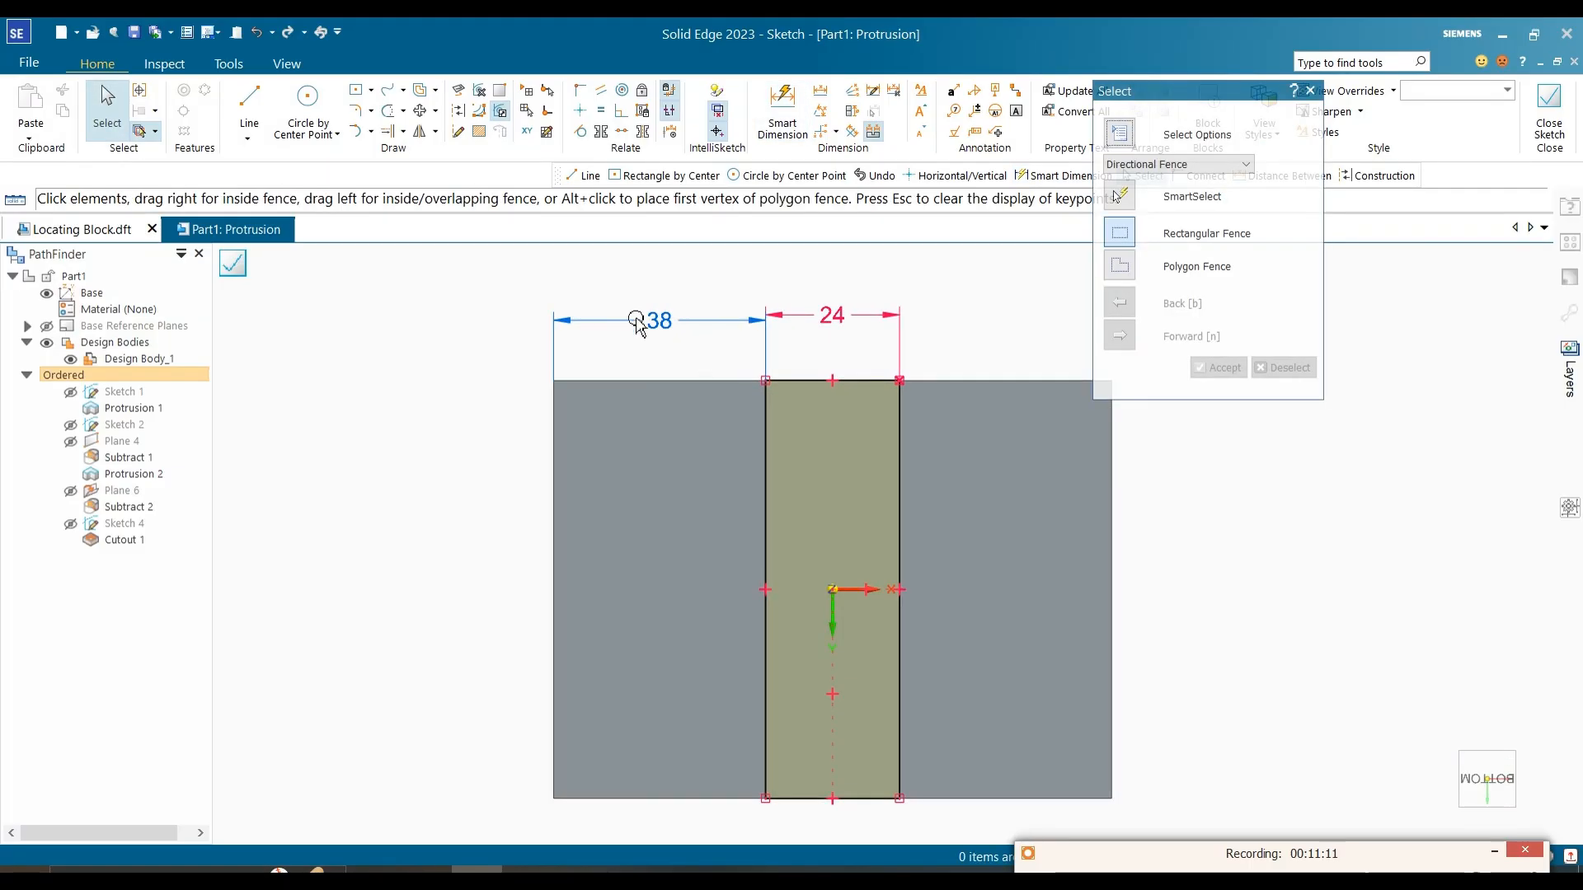
left_click(681, 327)
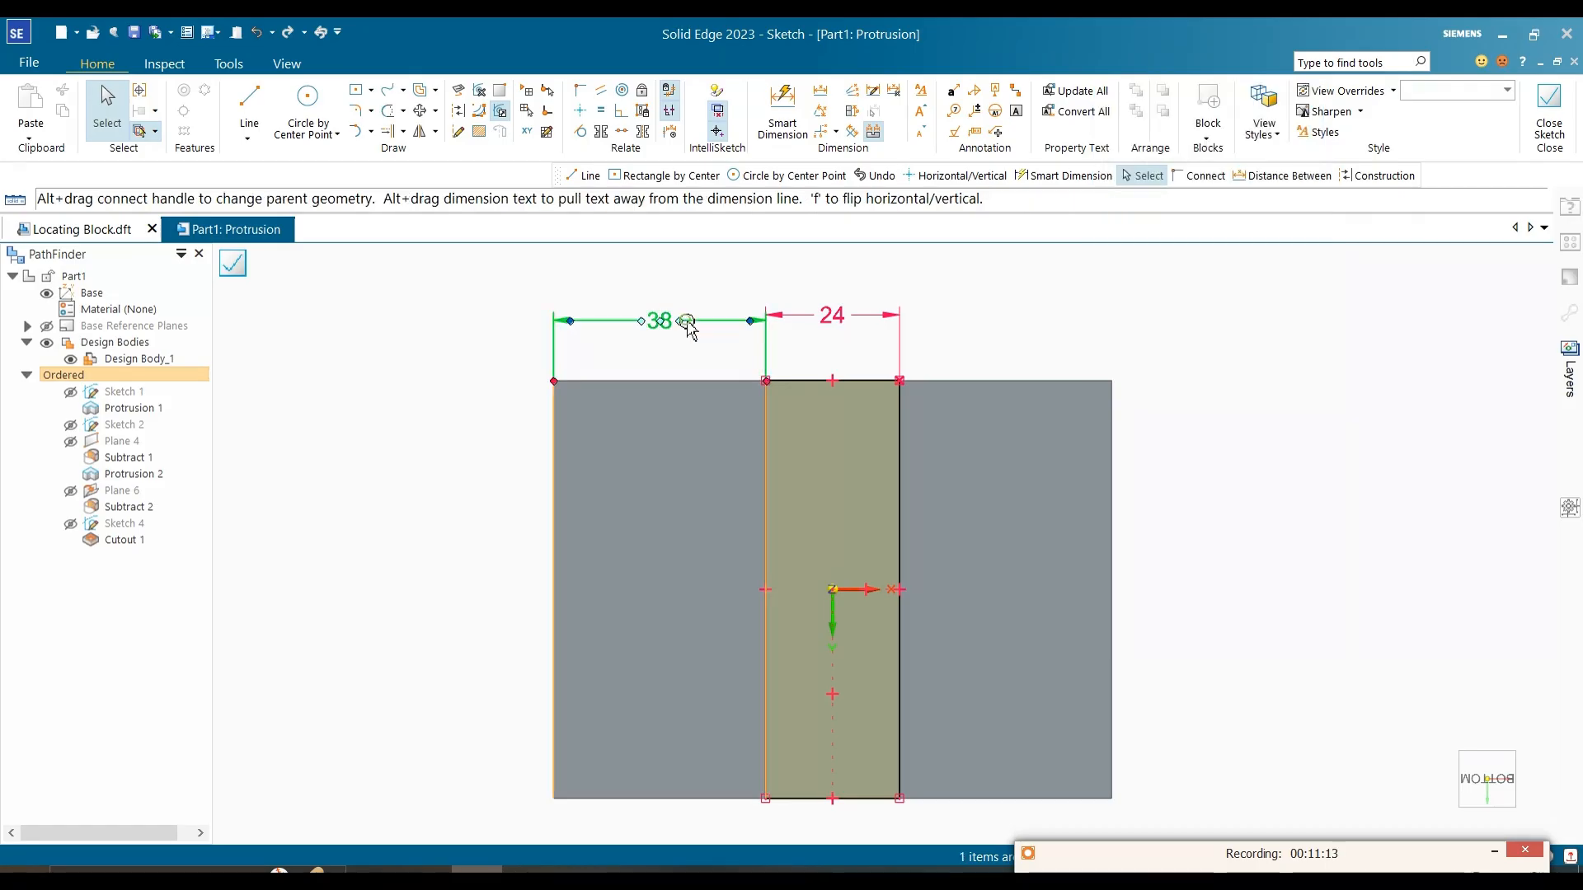
left_click(735, 302)
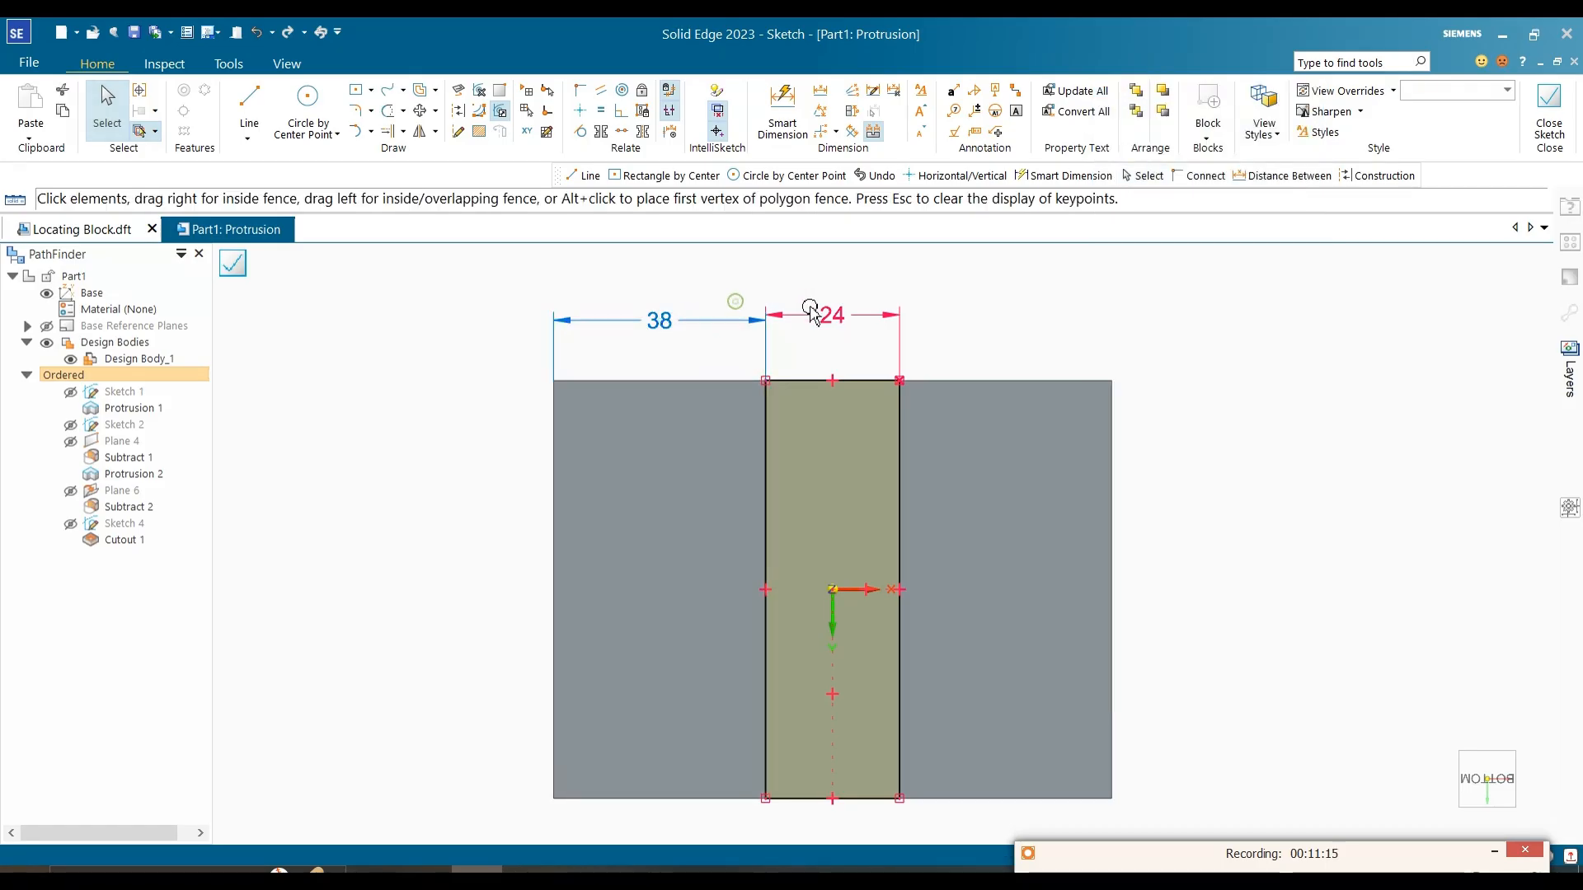
left_click(816, 310)
left_click(816, 298)
left_click(794, 119)
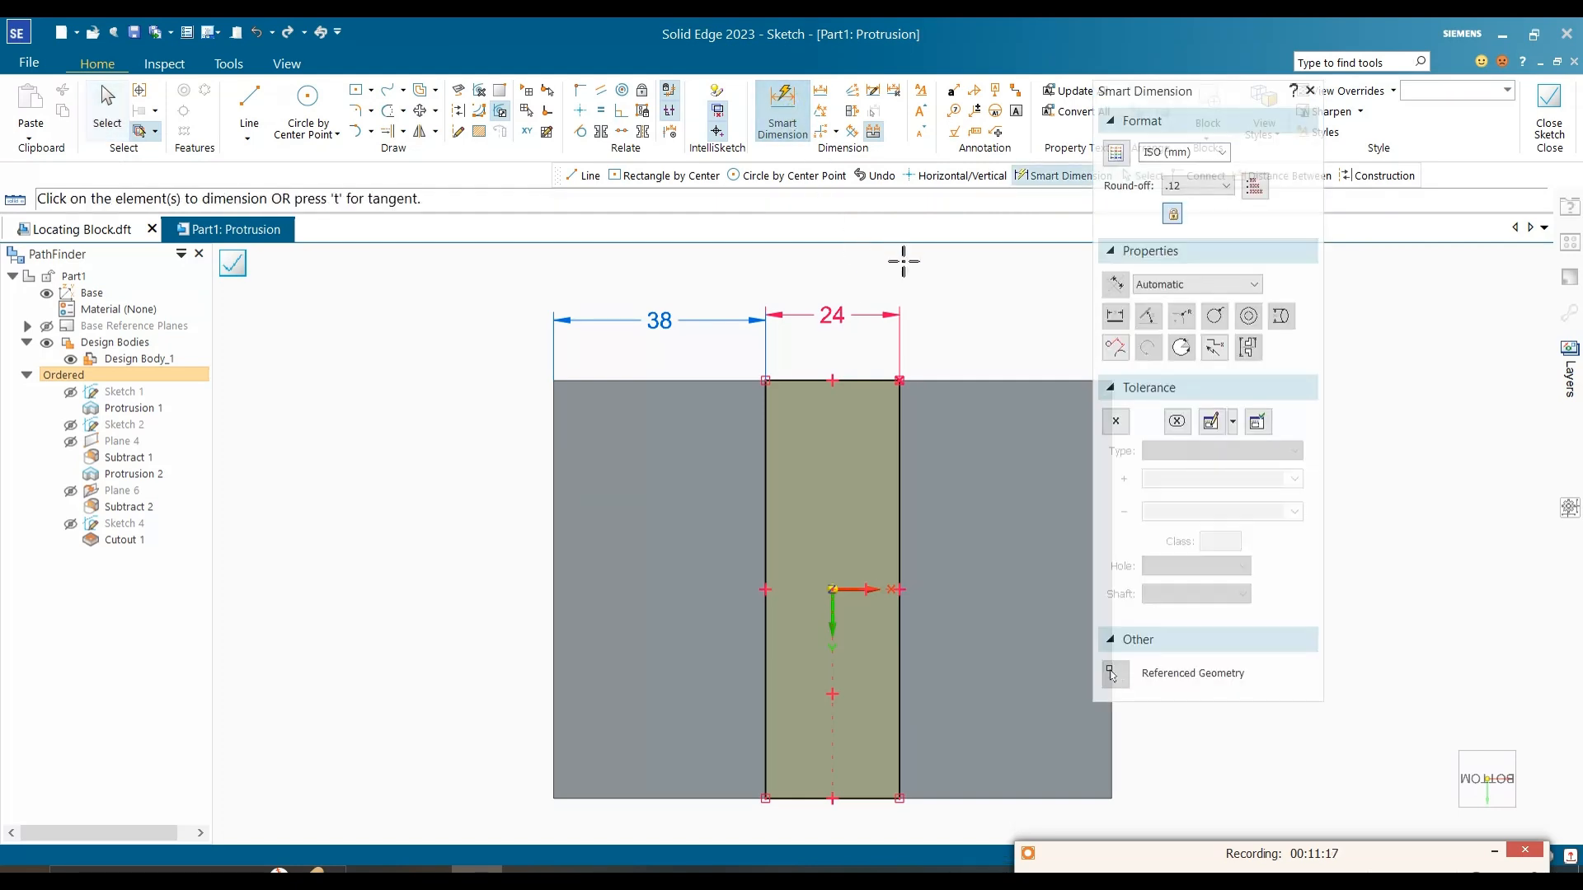
key("Escape")
left_click(794, 124)
left_click(1008, 380)
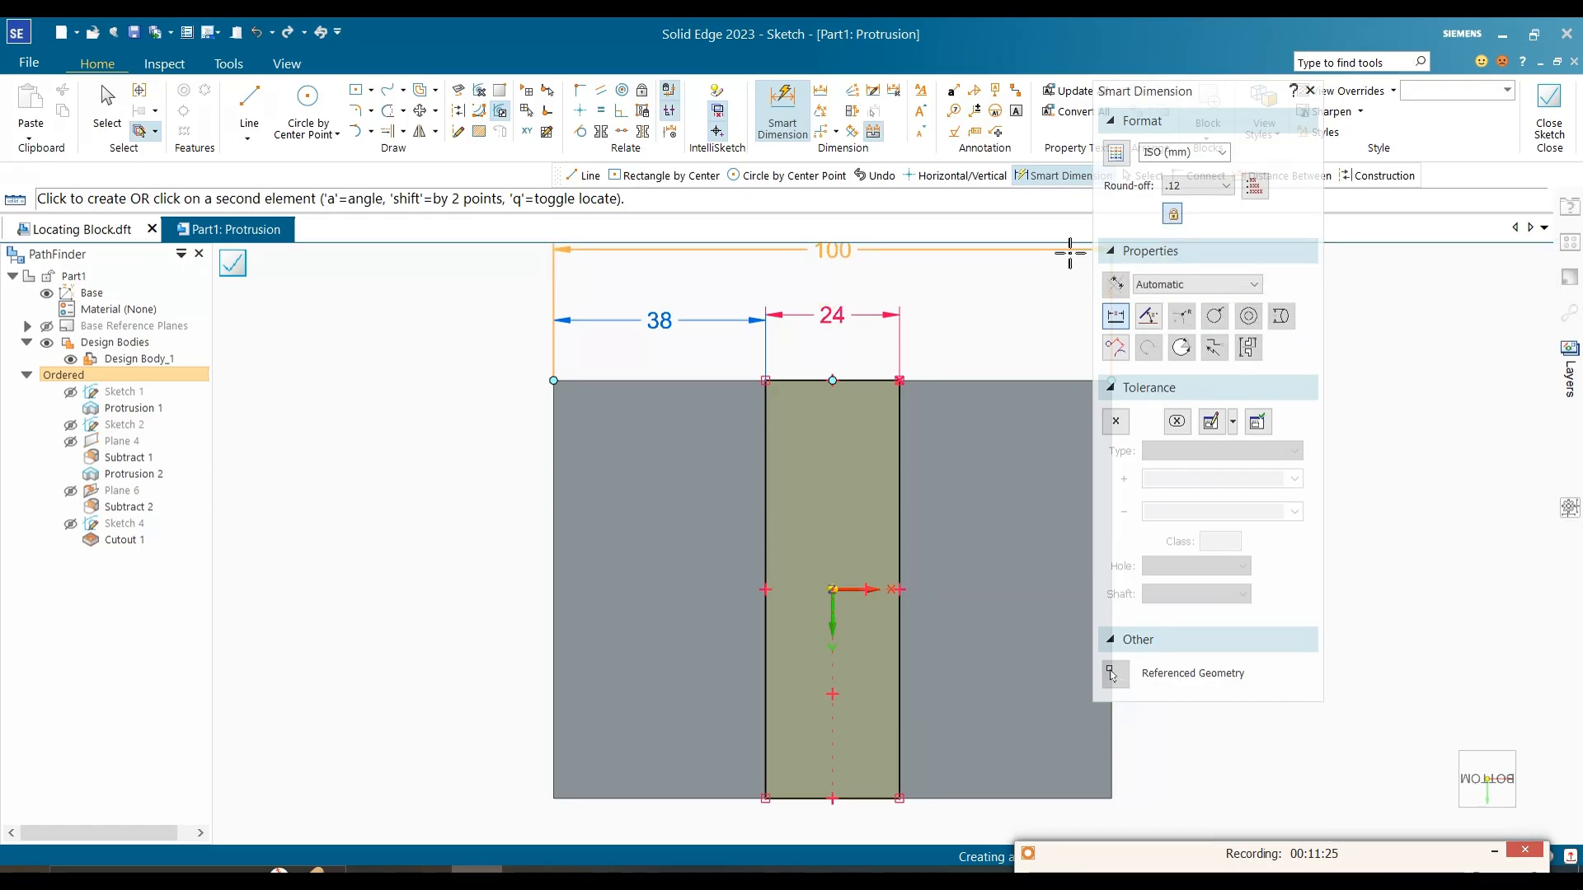
key("Escape")
Step: Check the rib's side offset against the reference image and close the rib's profile sketch
key("alt+Tab")
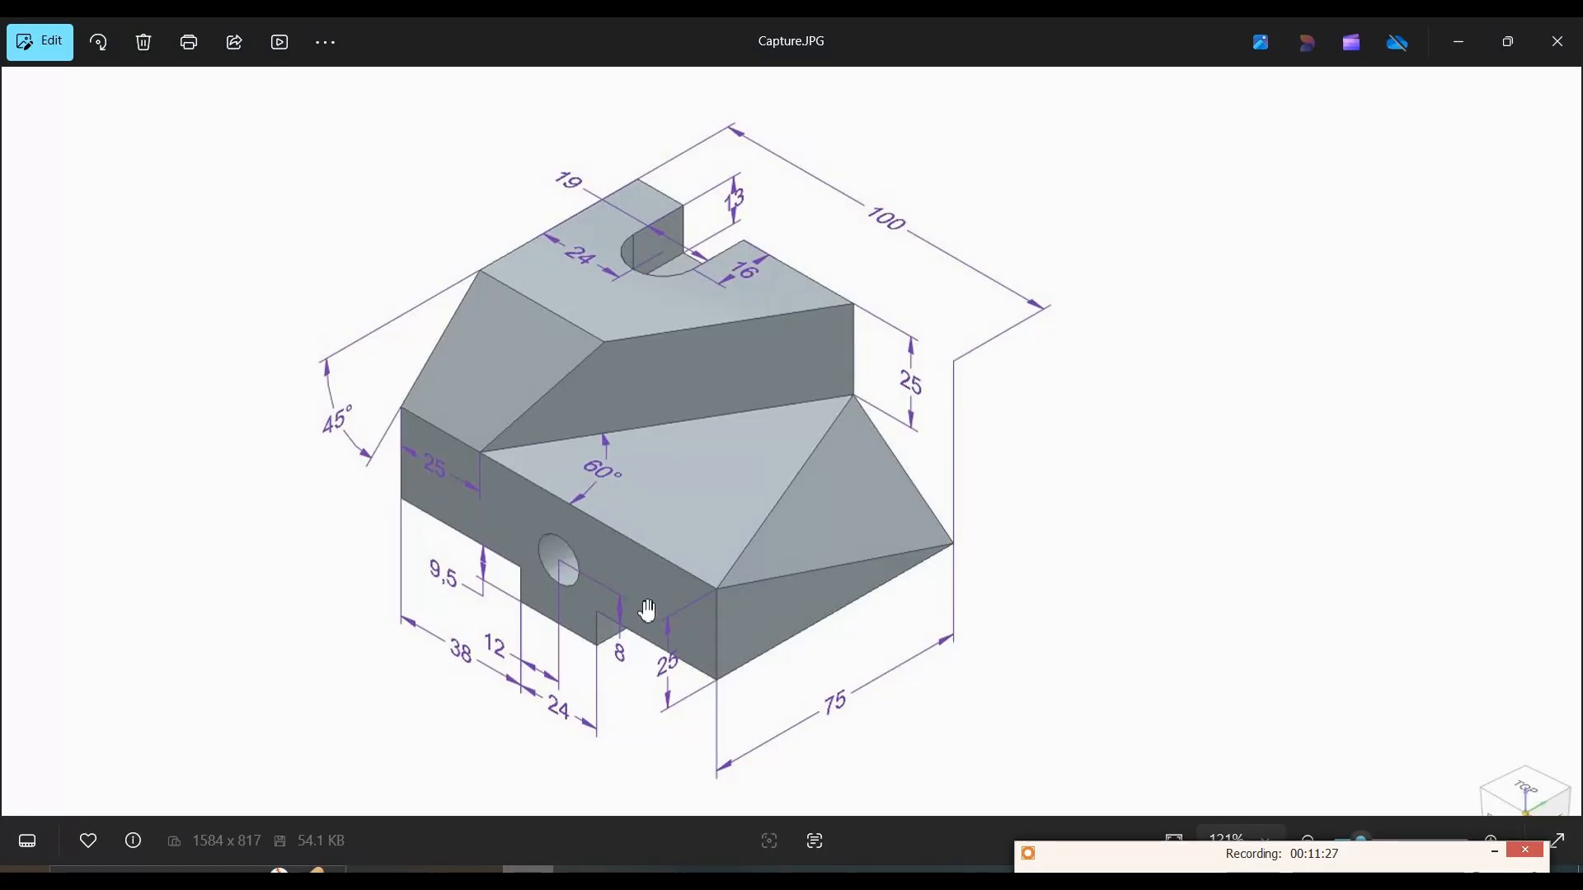
left_click(1459, 41)
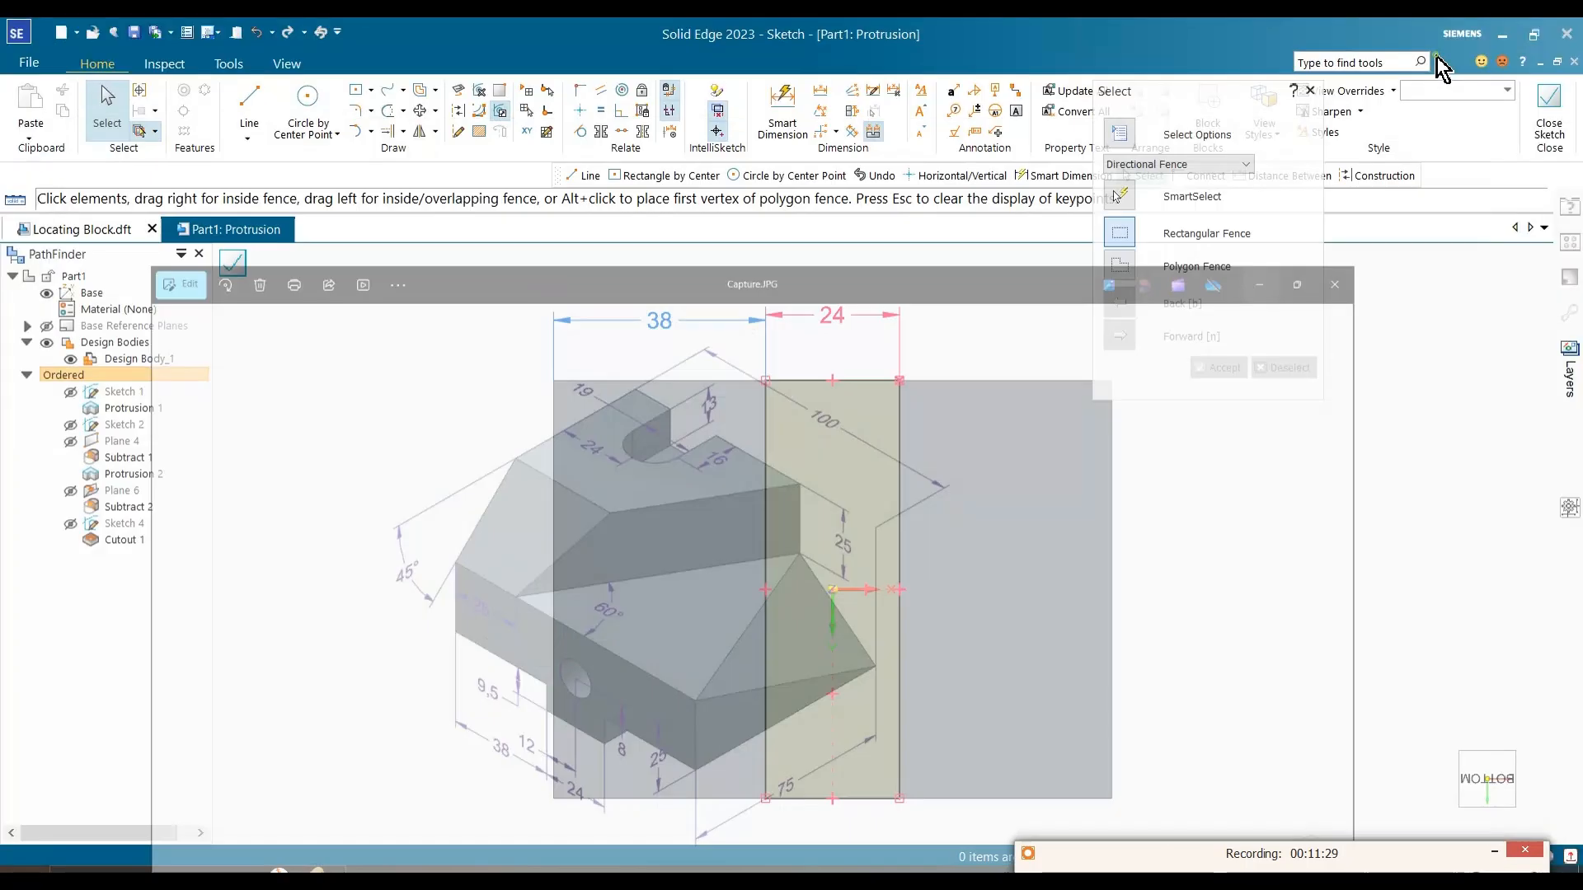
left_click(1545, 115)
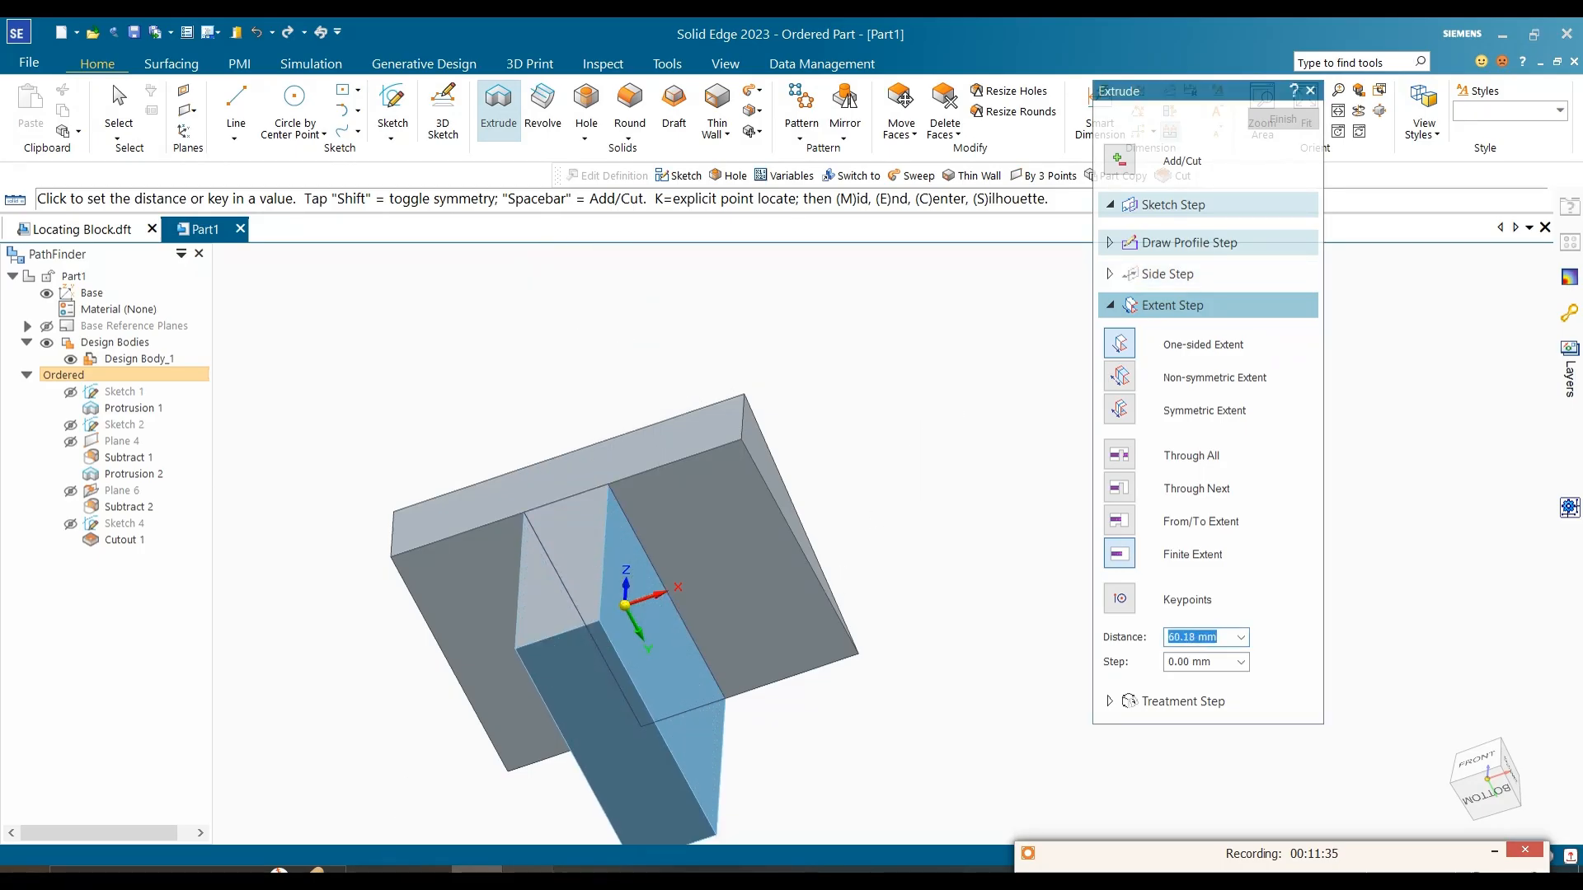
Step: Look up the rib height in the reference image and extrude the profile 9.5 mm downward from the block's bottom face
key("alt+Tab")
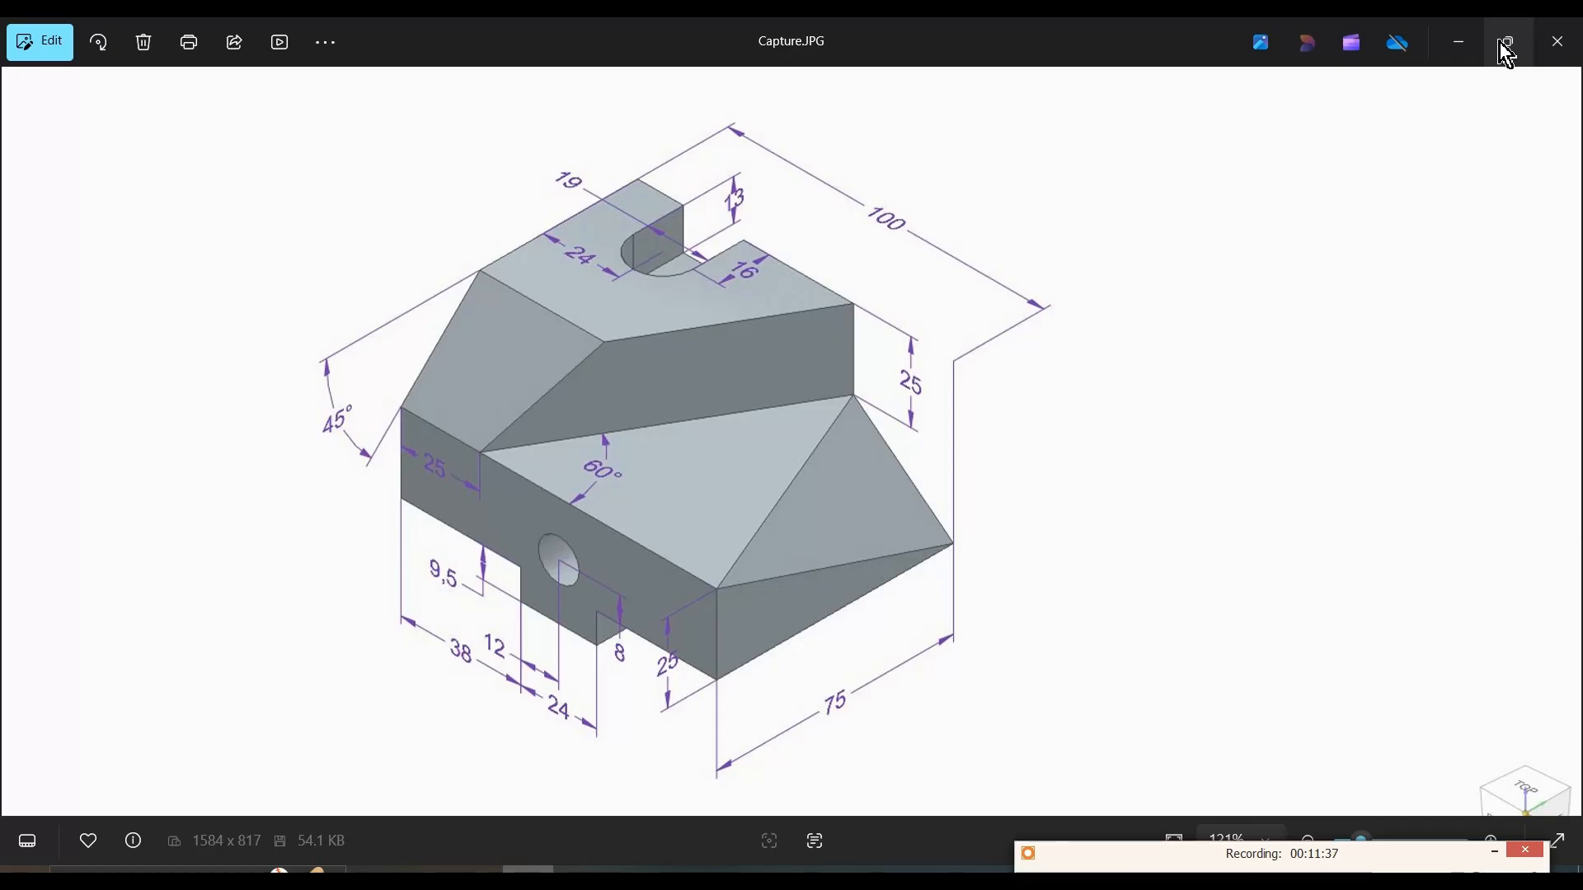
left_click(1462, 41)
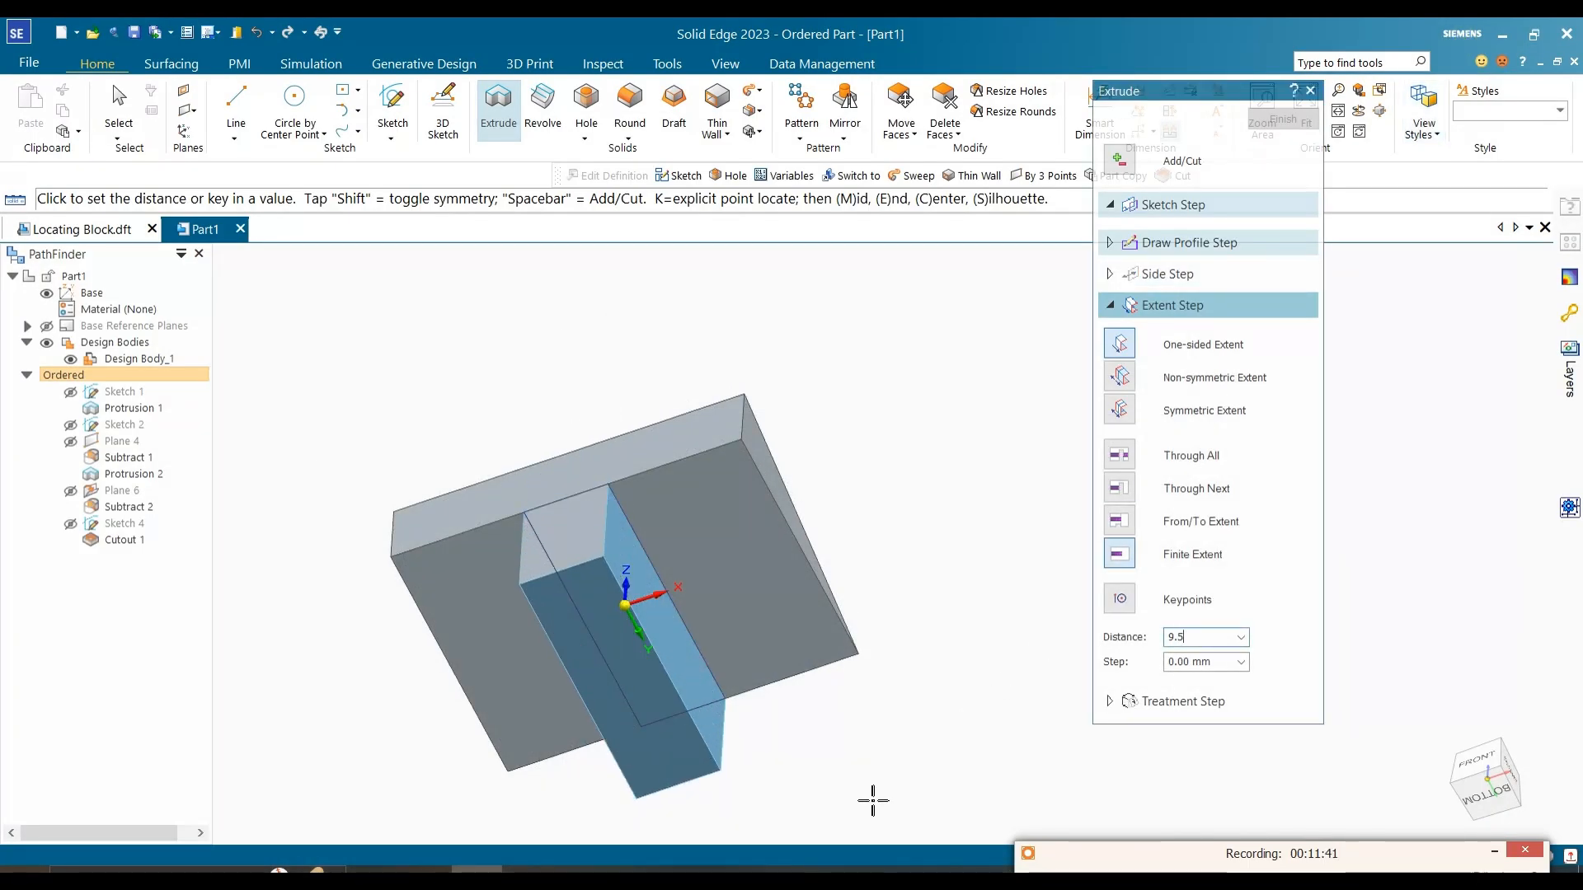
key("Return")
left_click(871, 802)
key("Escape")
middle_click_drag(865, 813, 849, 751)
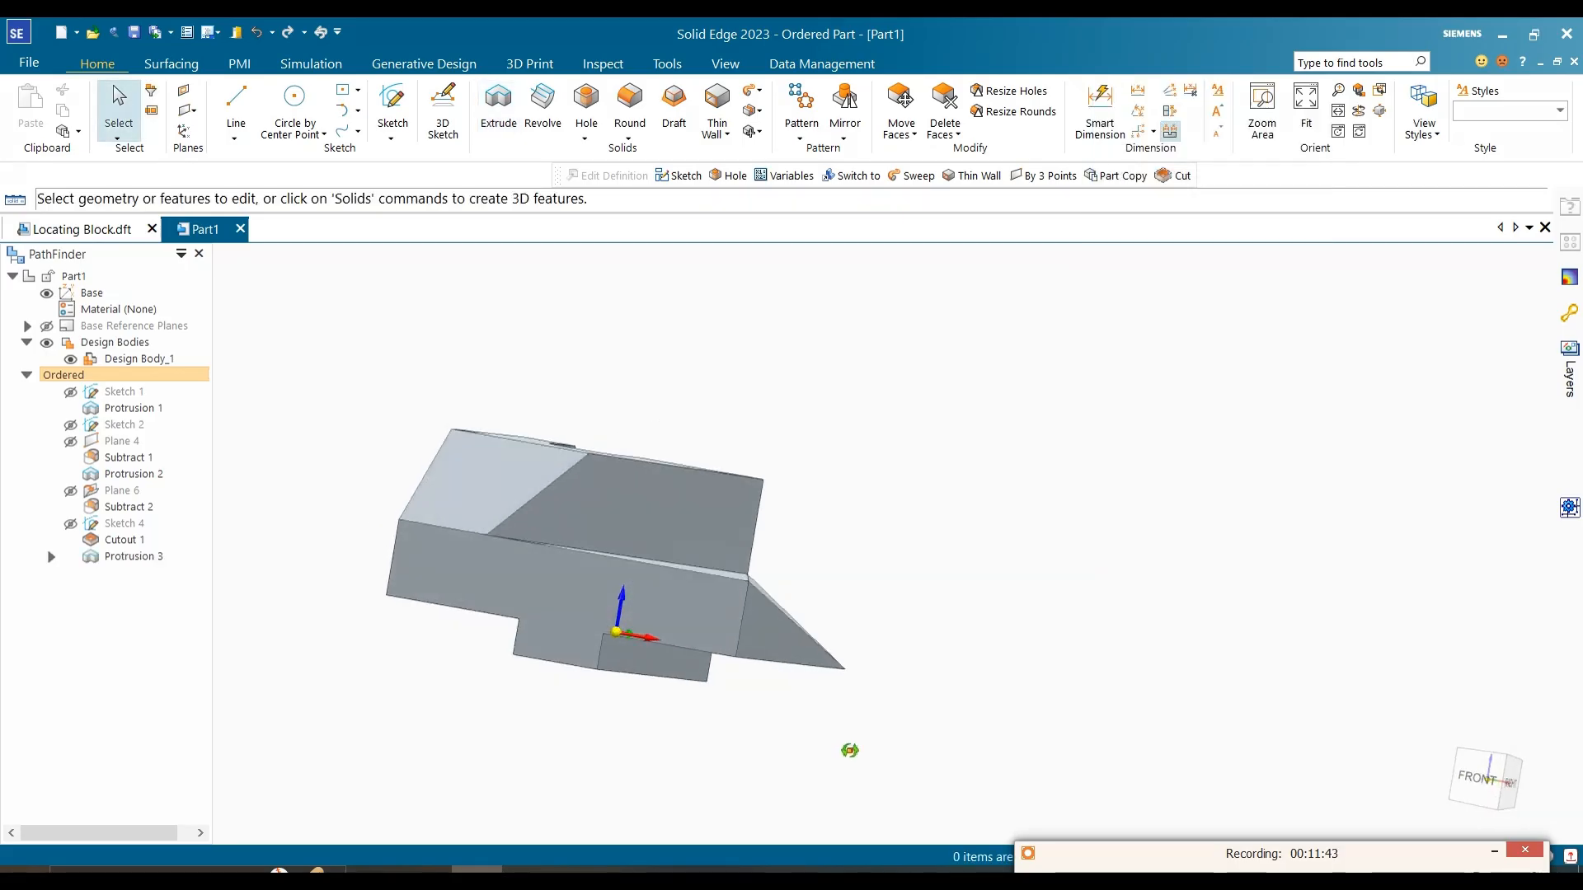
Step: Examine the rib protrusion and its embedded profile in the feature tree, including the profile's parents and children
scroll(1277, 334, "down", 2)
left_click(114, 557)
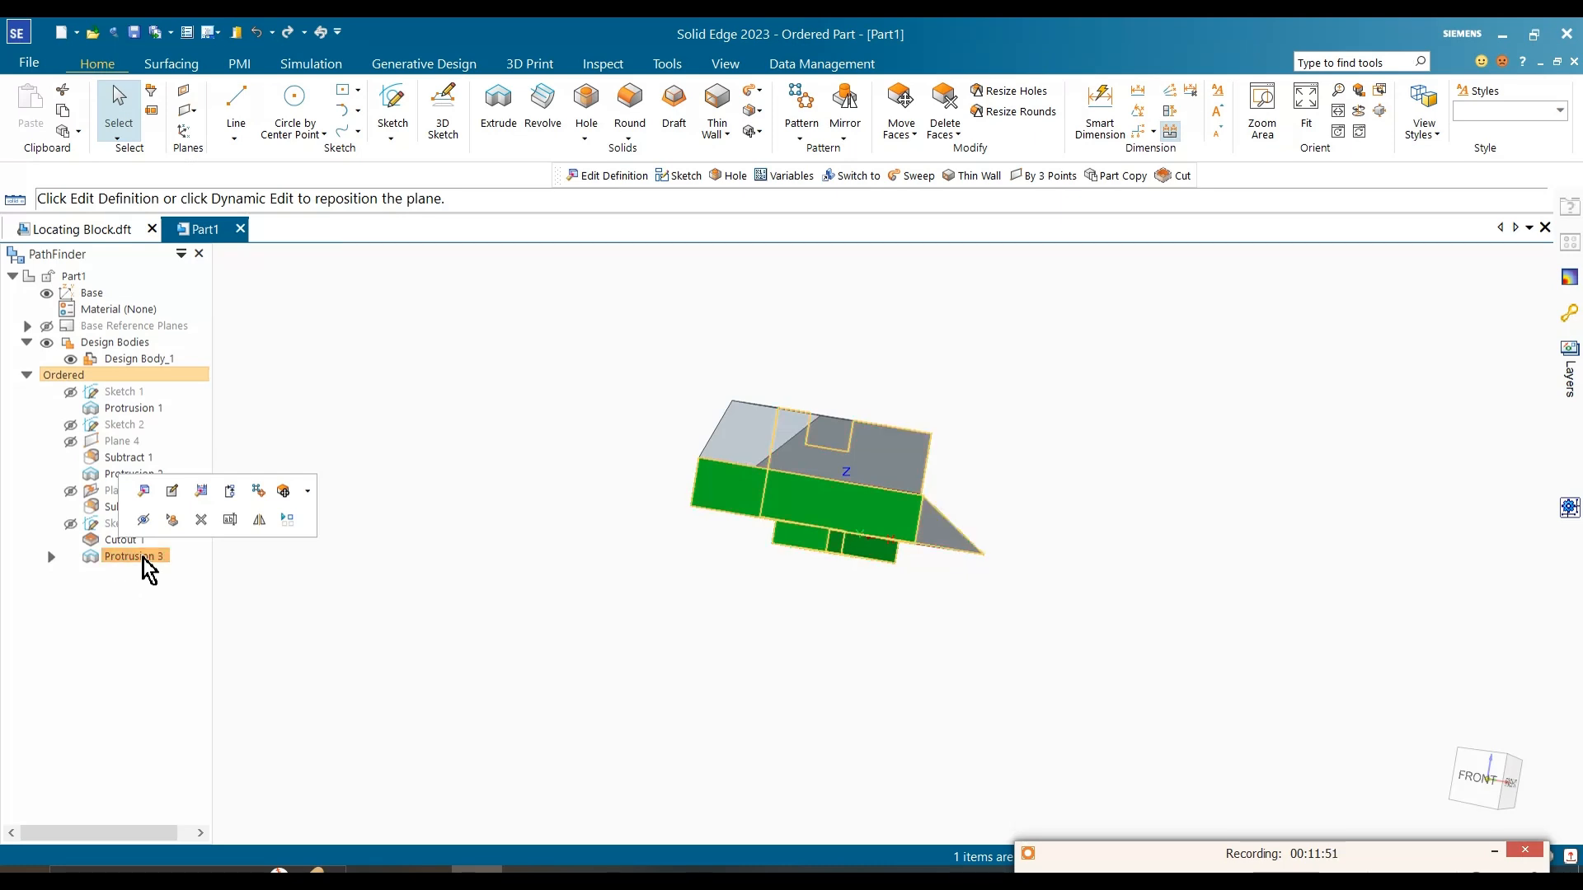
left_click(320, 579)
scroll(245, 576, "up", 1)
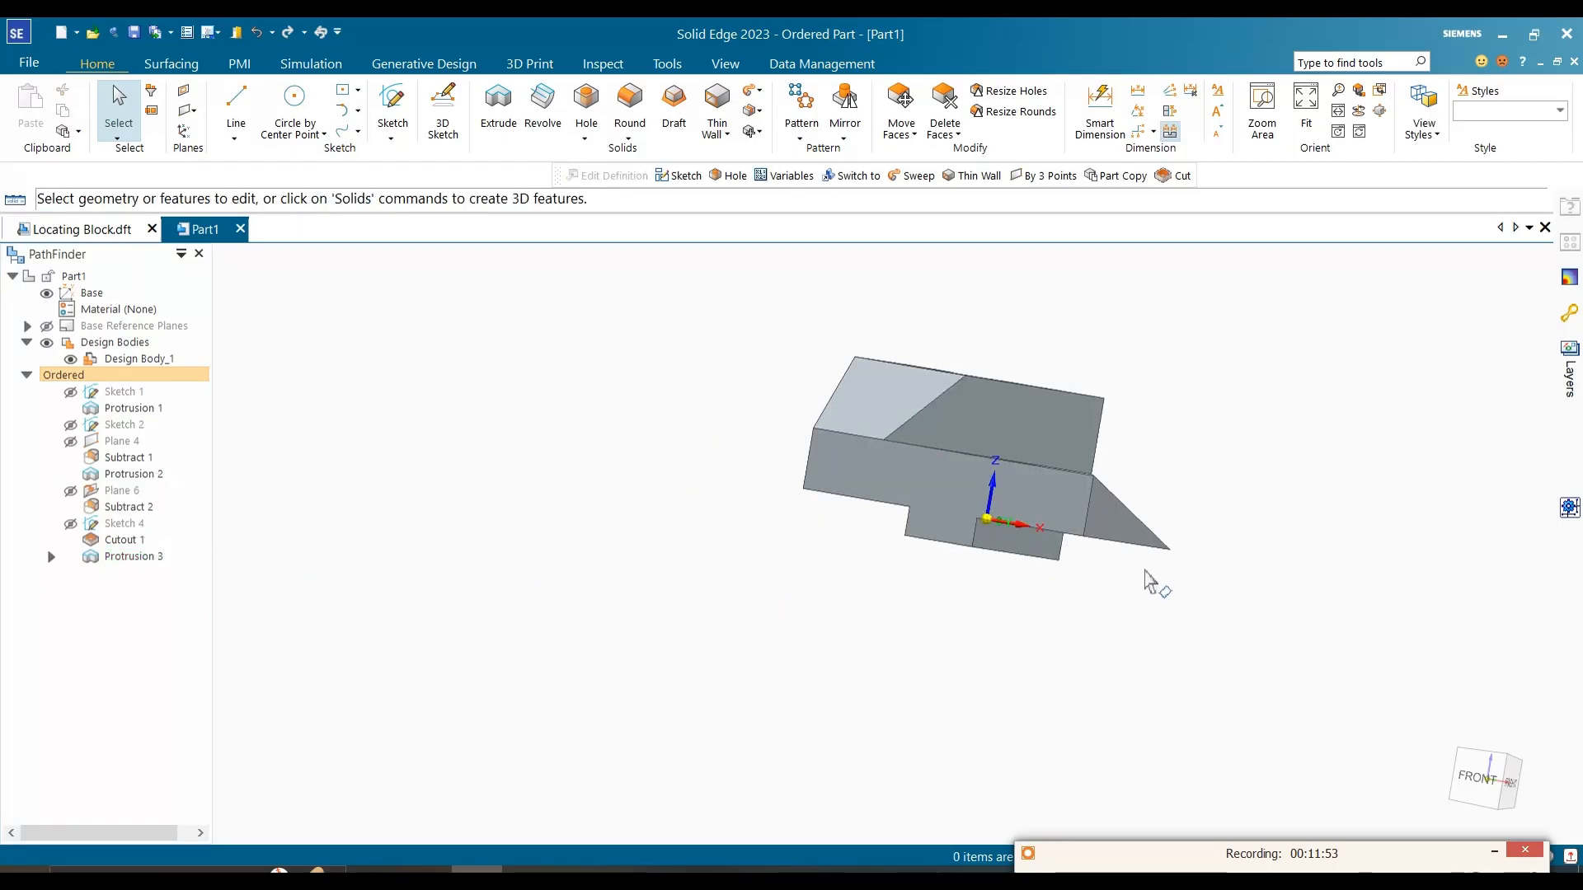
scroll(1134, 584, "up", 1)
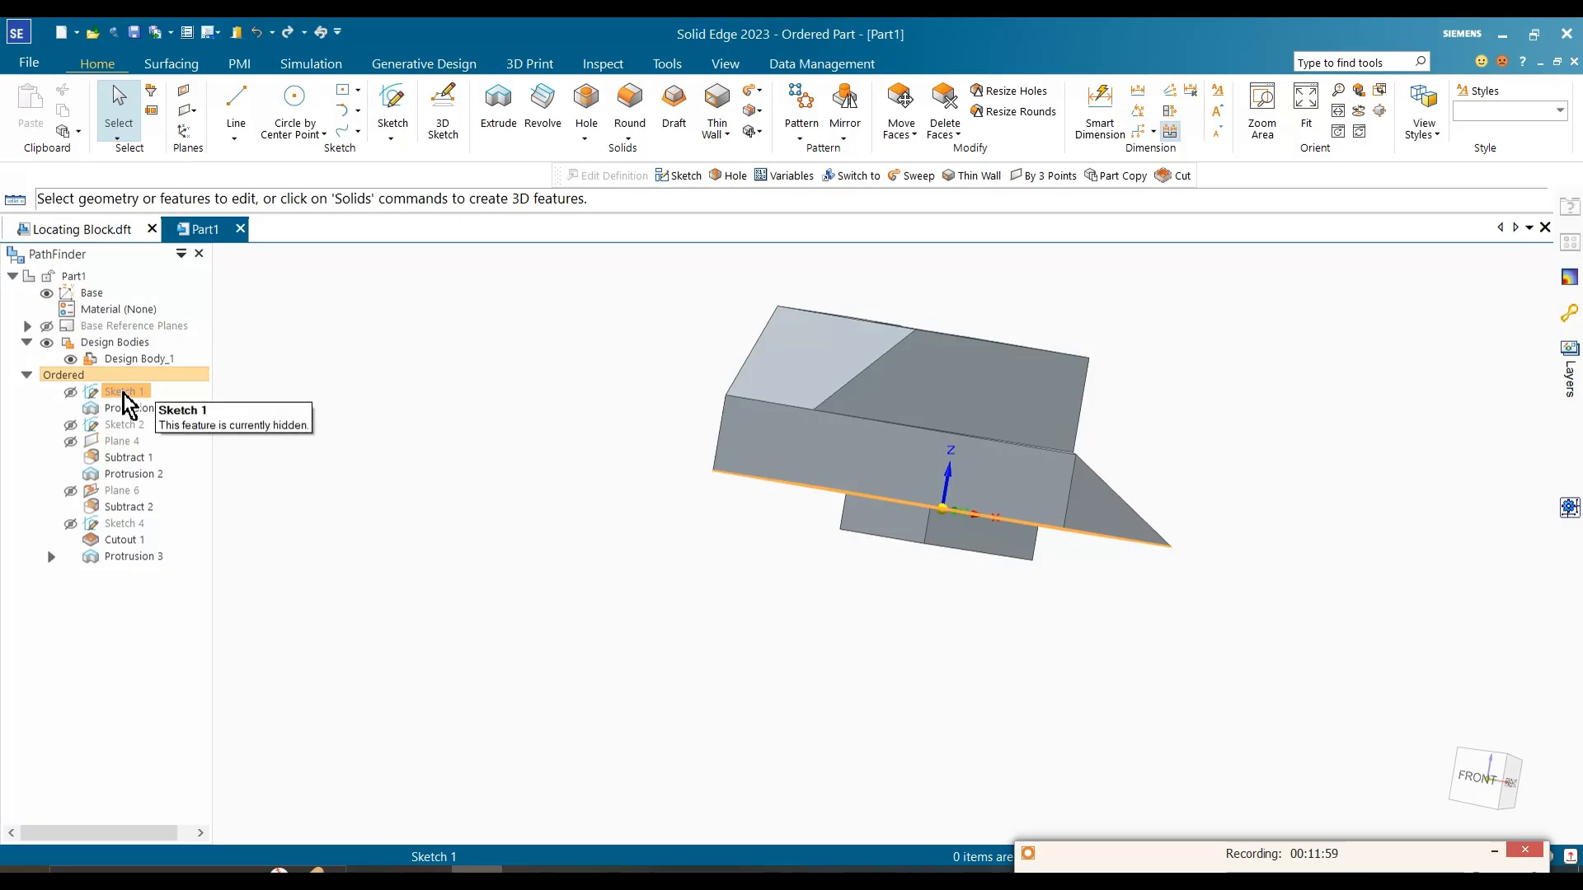
left_click(116, 557)
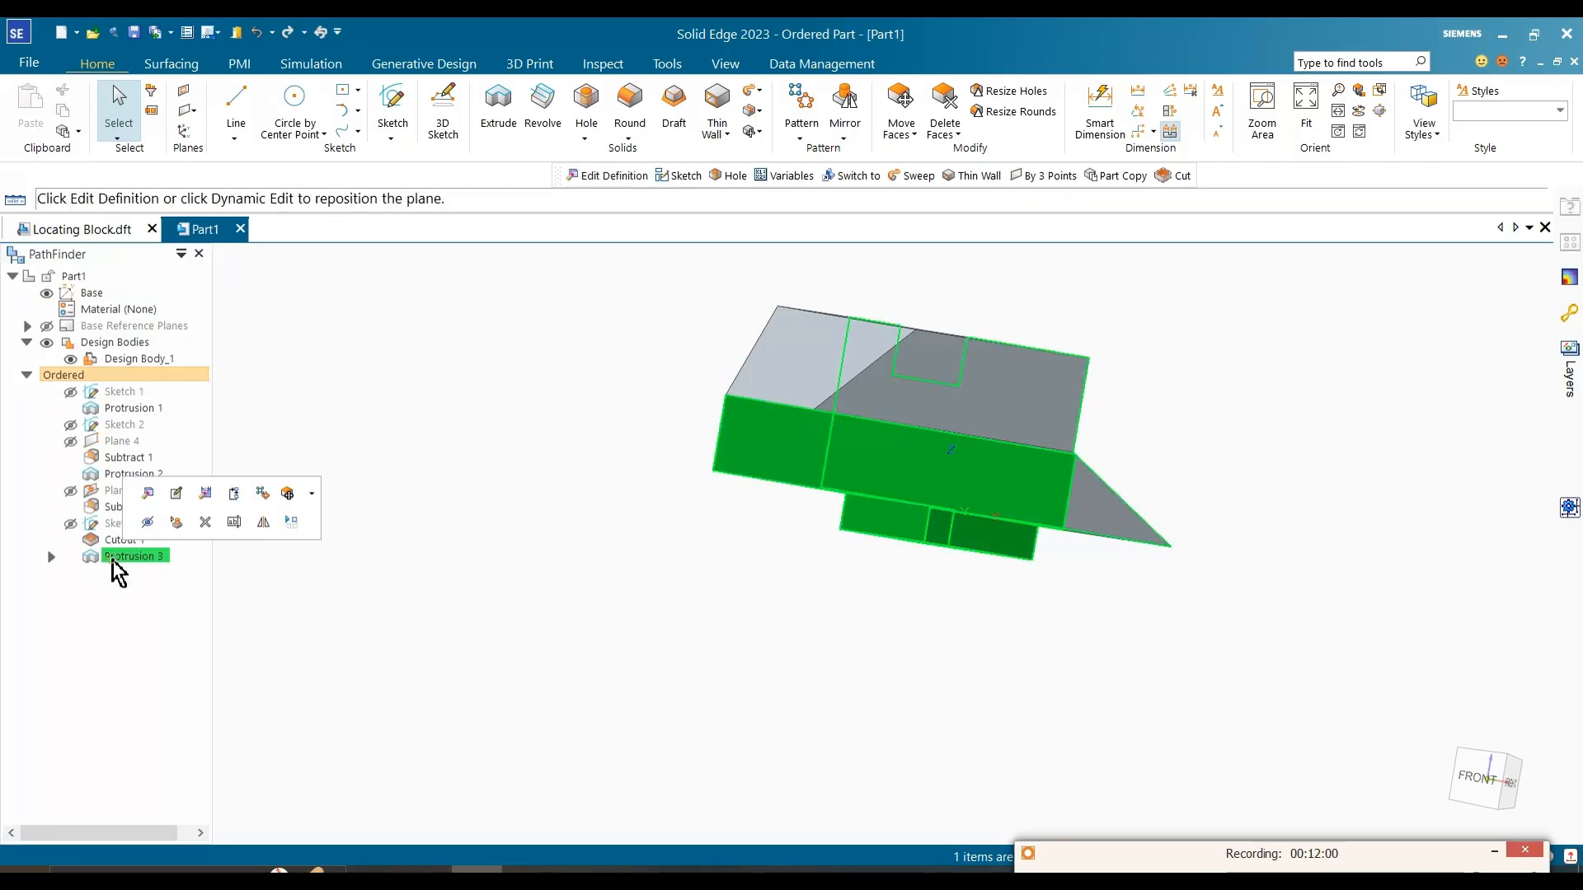
left_click(50, 557)
left_click(136, 573)
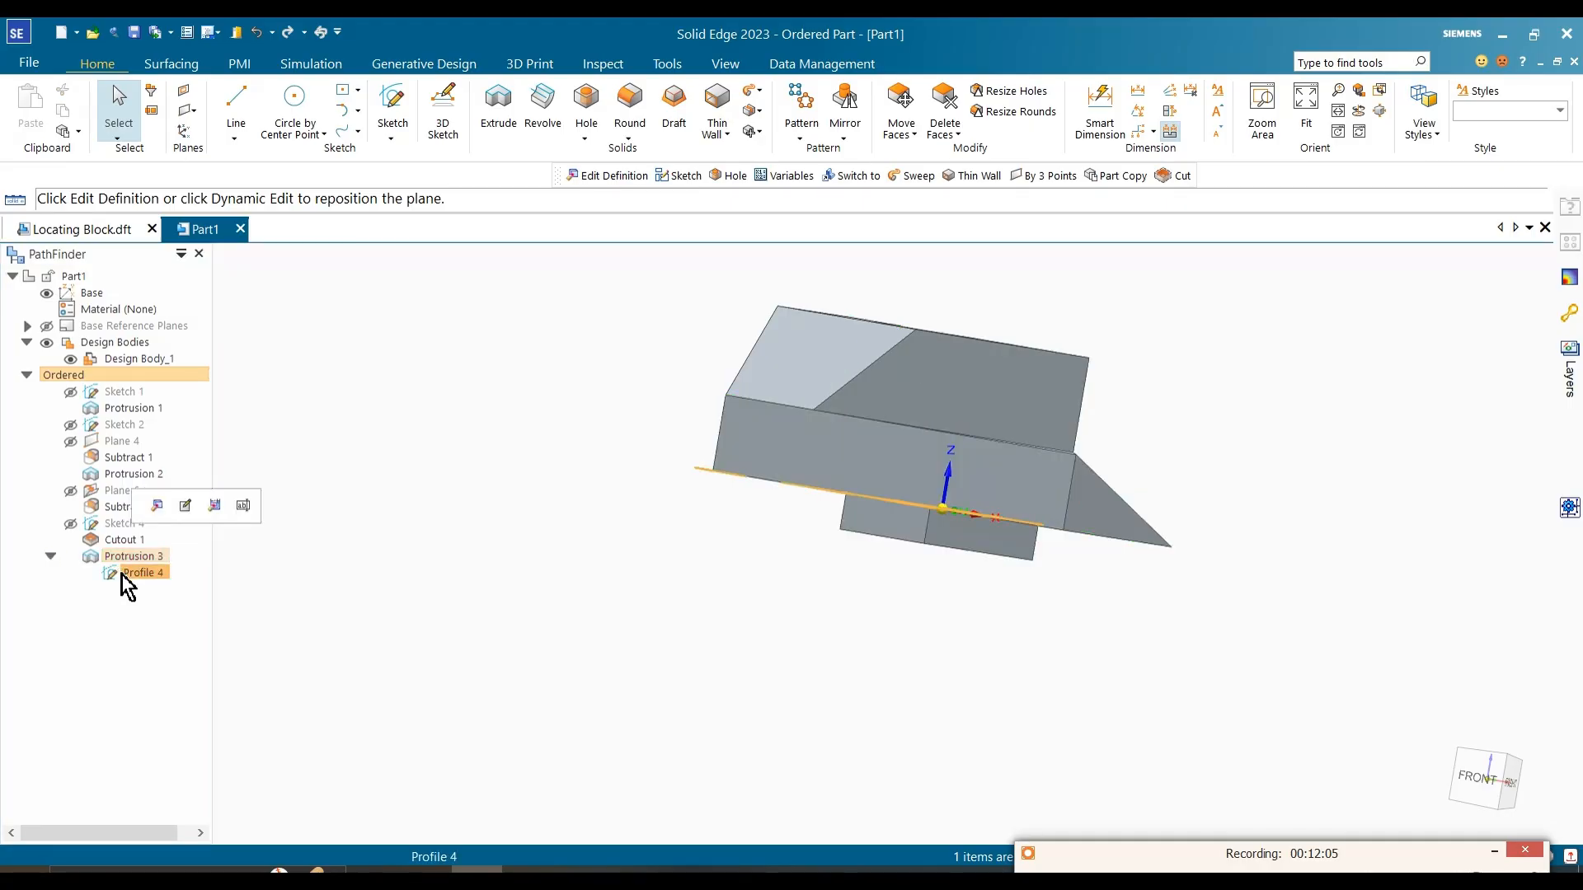
right_click(126, 577)
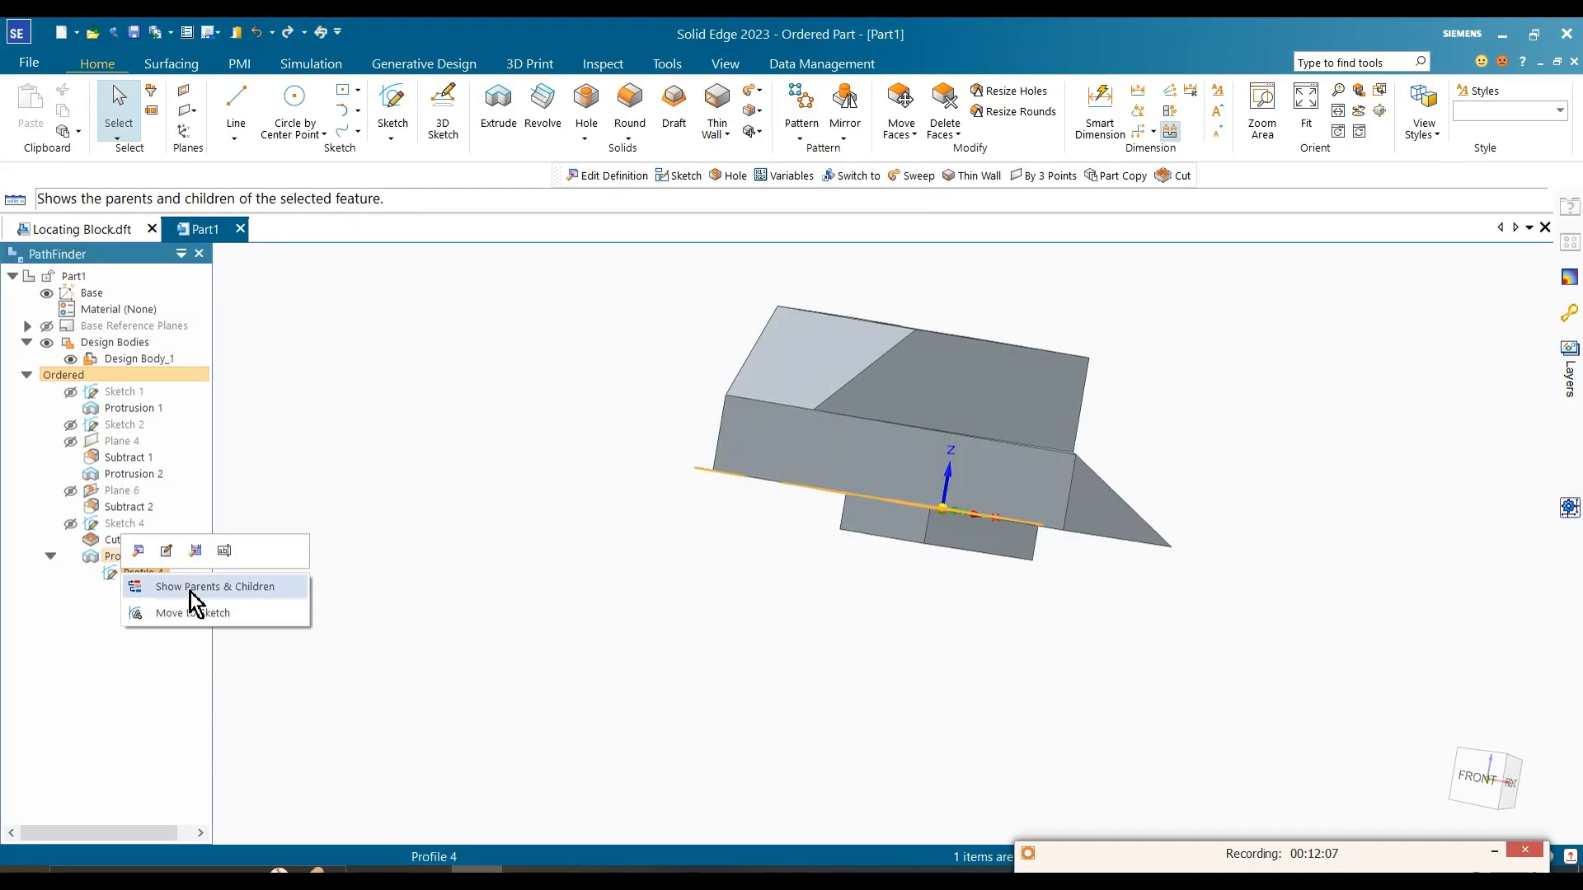
left_click(169, 586)
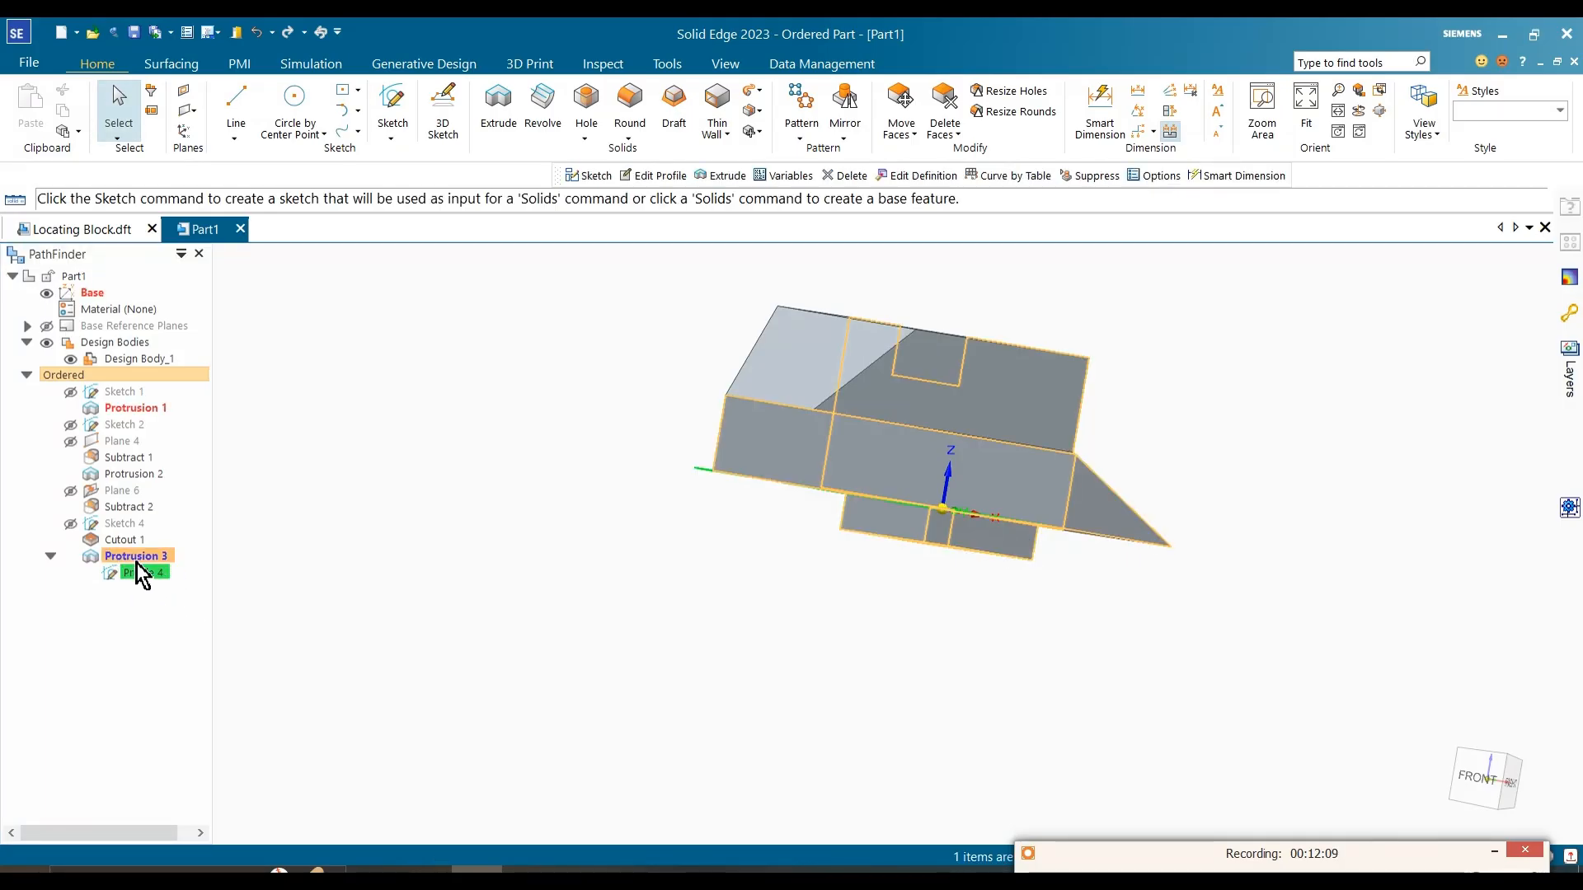
left_click(392, 572)
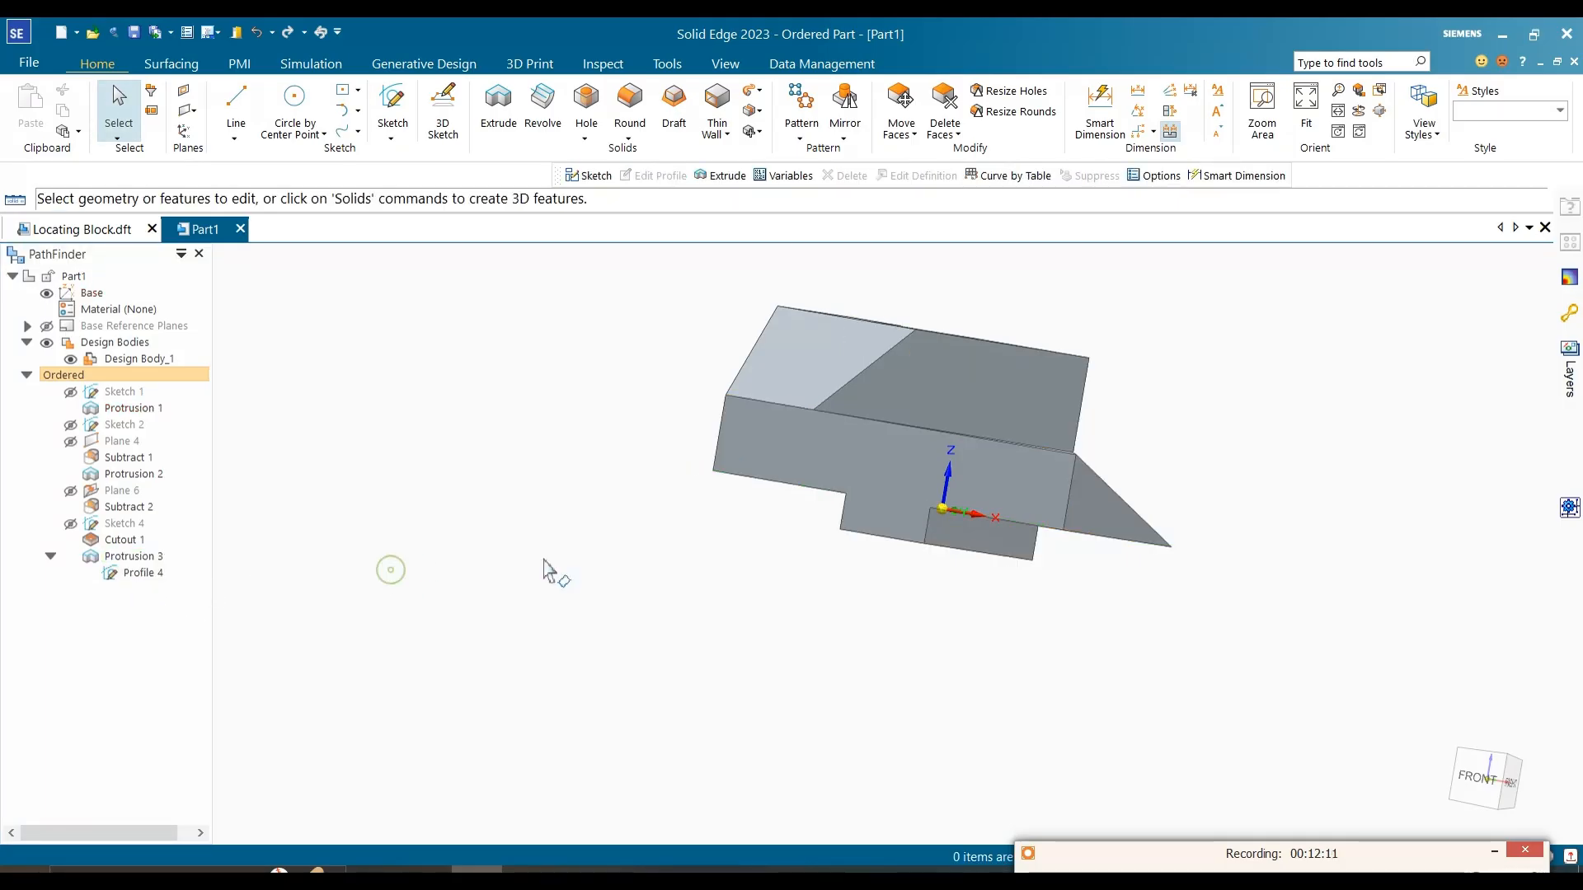
scroll(976, 765, "up", 2)
Step: Examine the front hole and its position dimensions in the reference image
key("alt+Tab")
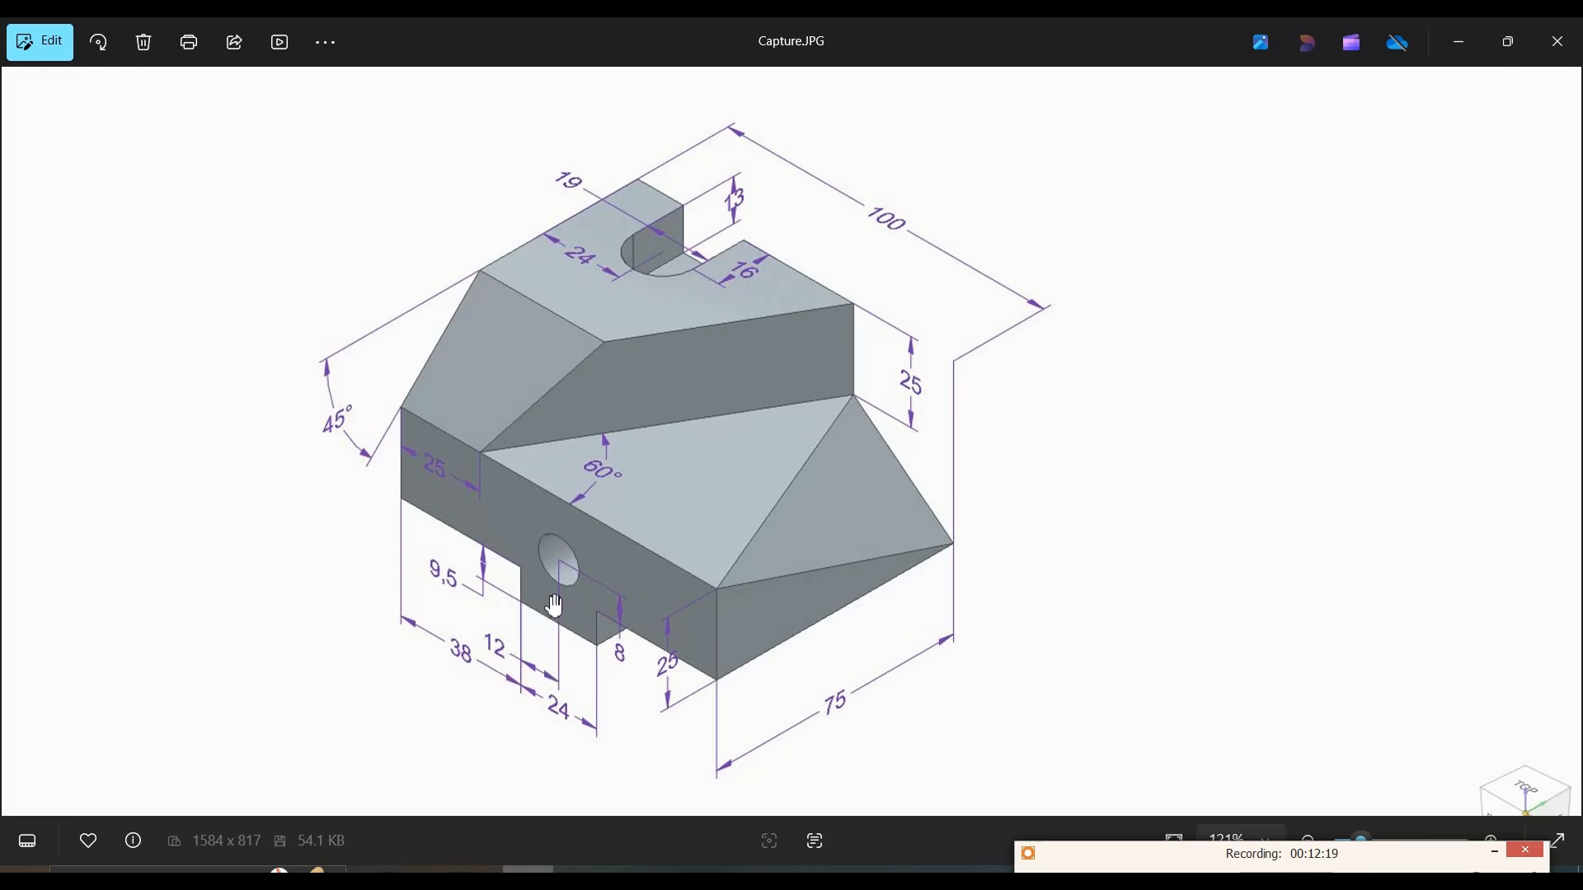
scroll(583, 556, "down", 2)
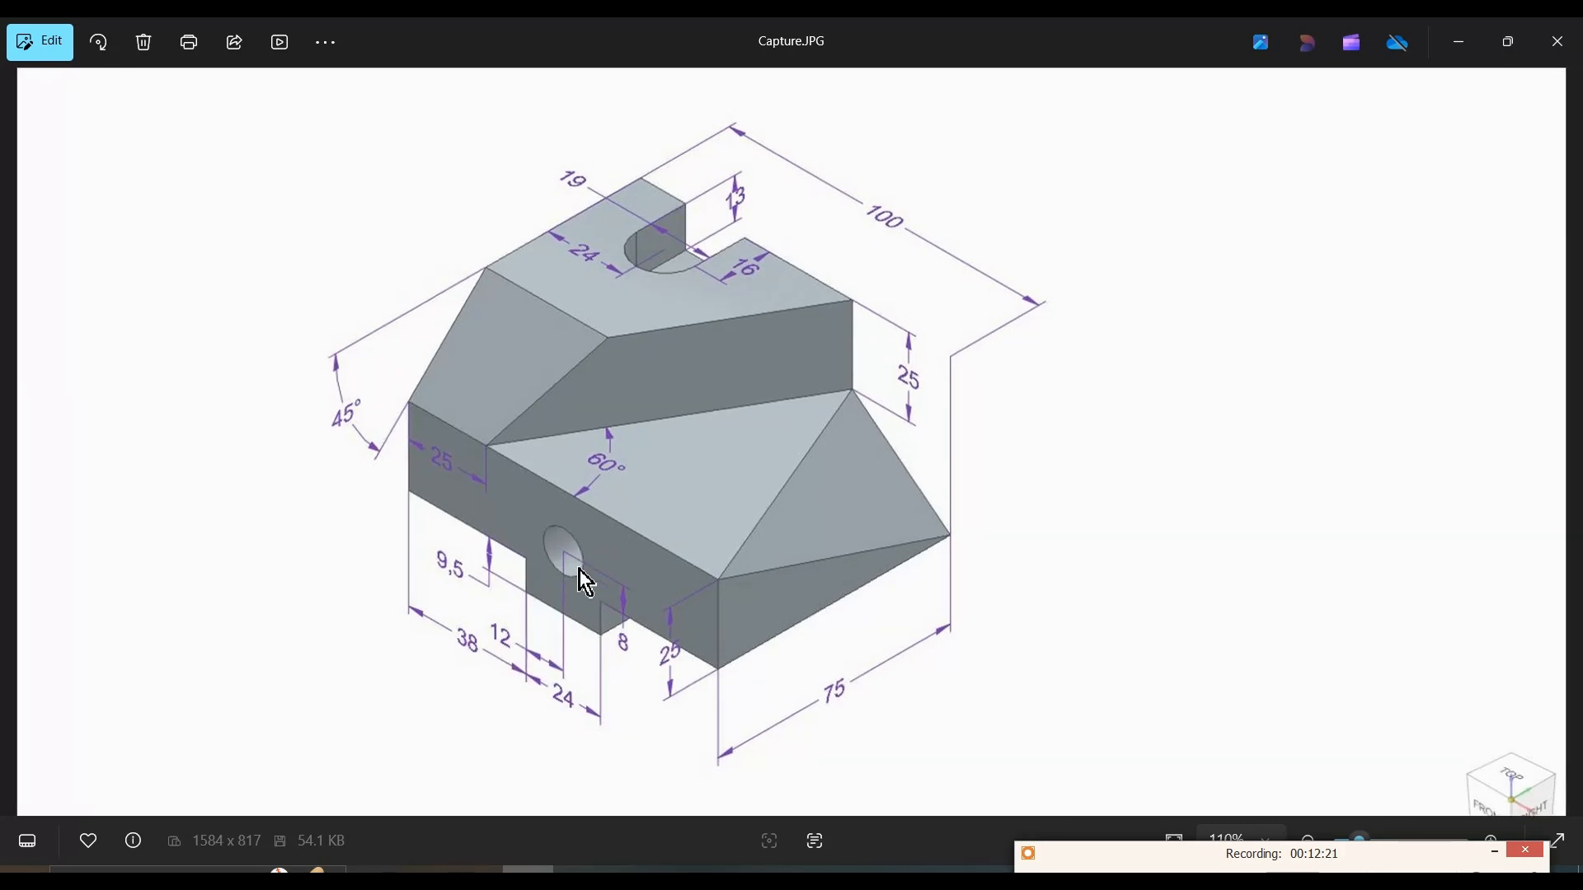
scroll(587, 555, "up", 2)
scroll(591, 555, "up", 1)
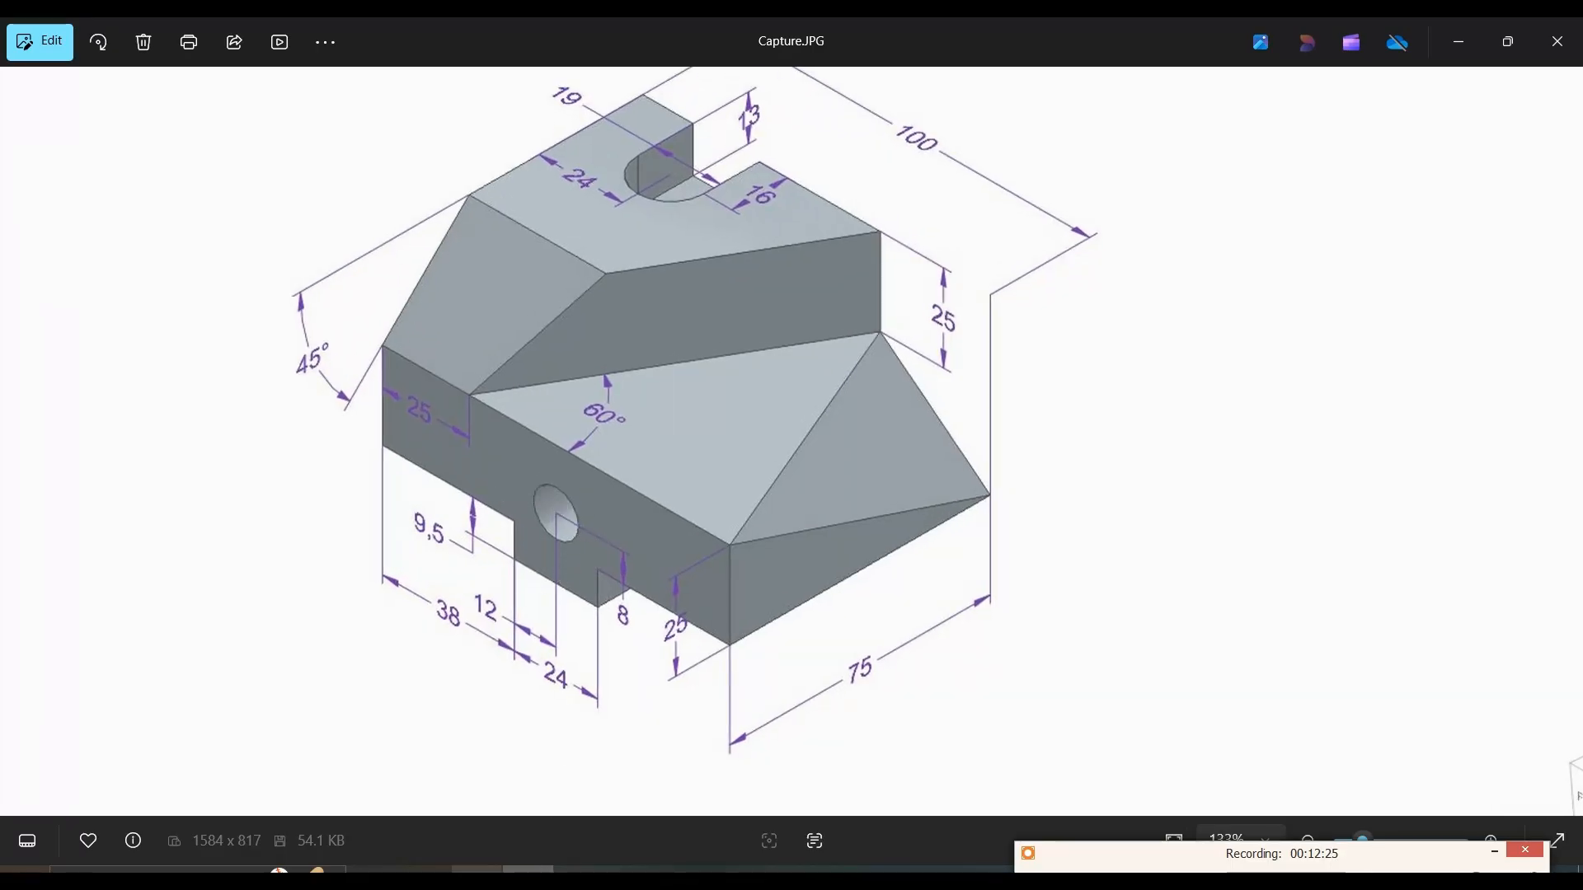
key("alt+Tab")
Step: Switch to the Locating Block.dft drawing and dimension the diameter of the hole in the front view
left_click(83, 229)
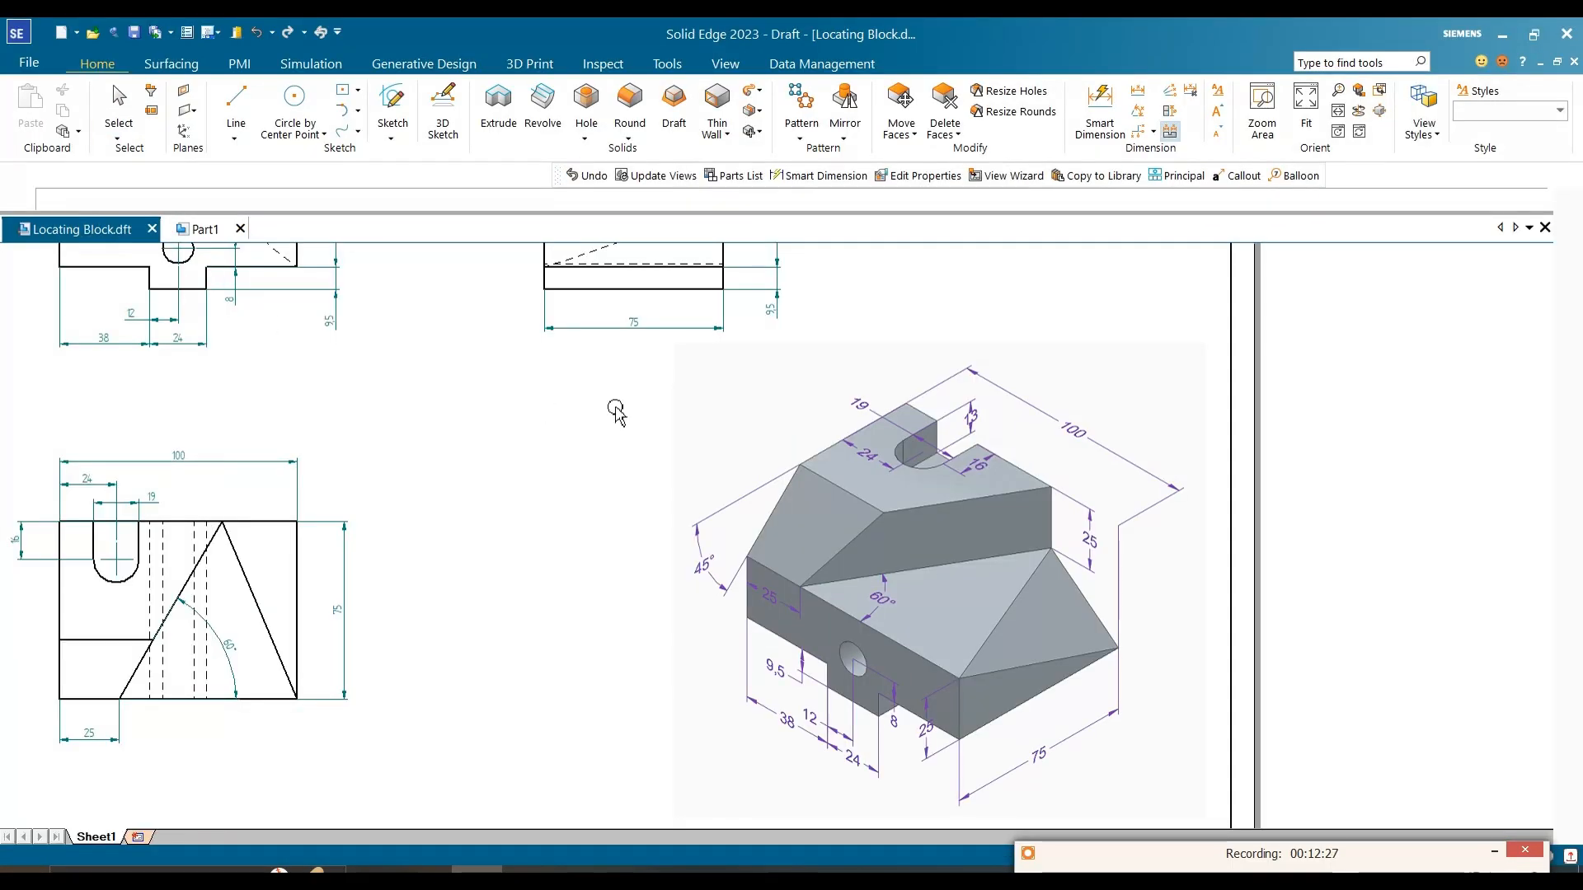
scroll(470, 377, "up", 8)
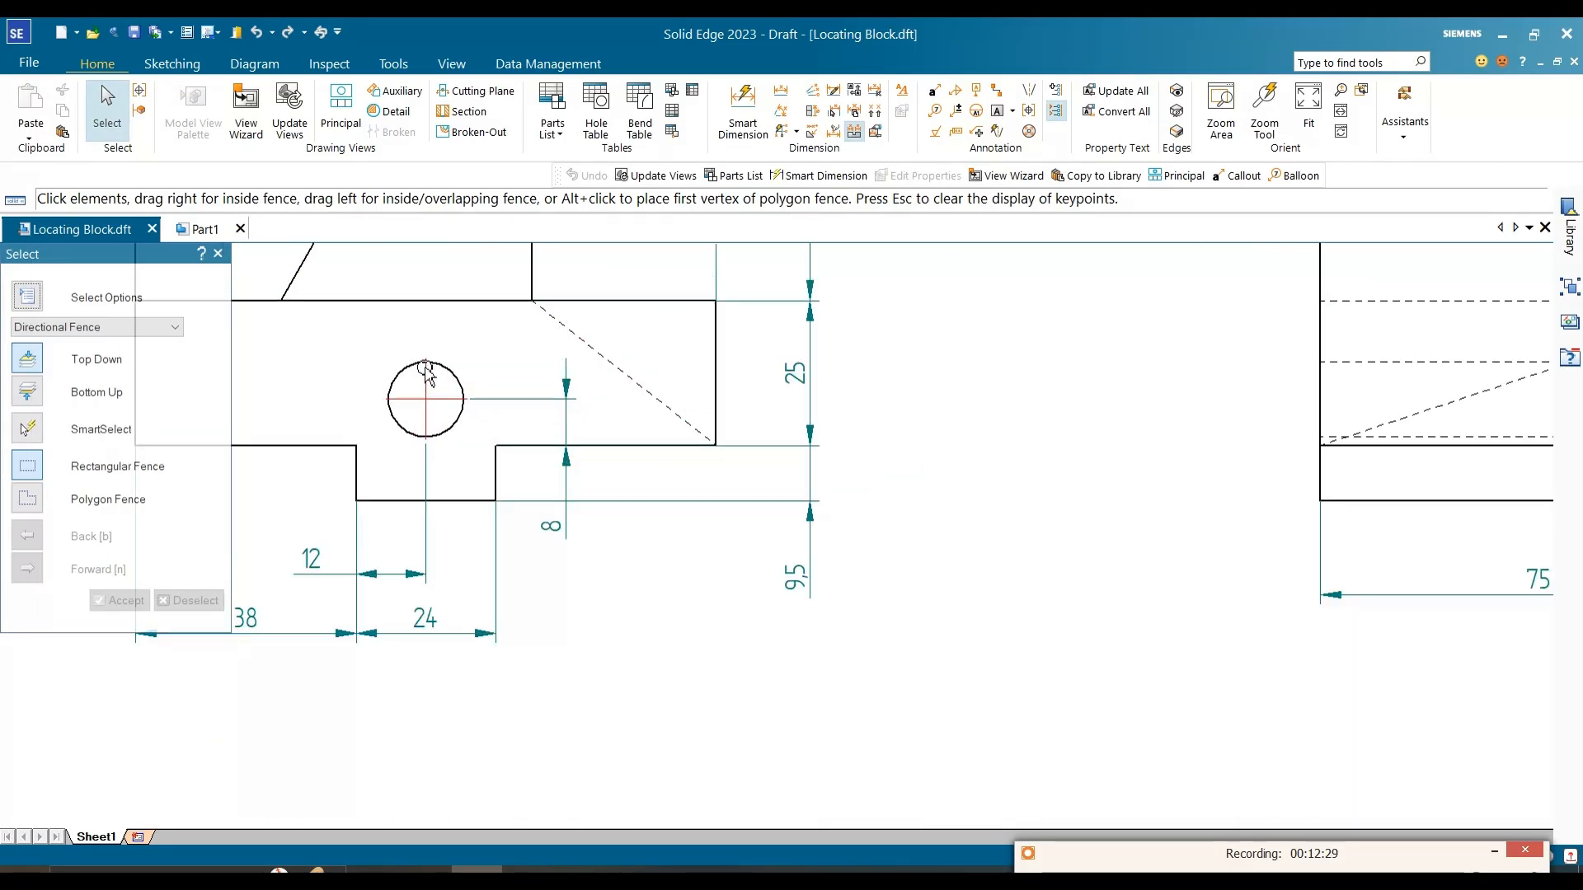
left_click(742, 115)
left_click(469, 376)
left_click(507, 345)
scroll(518, 355, "down", 2)
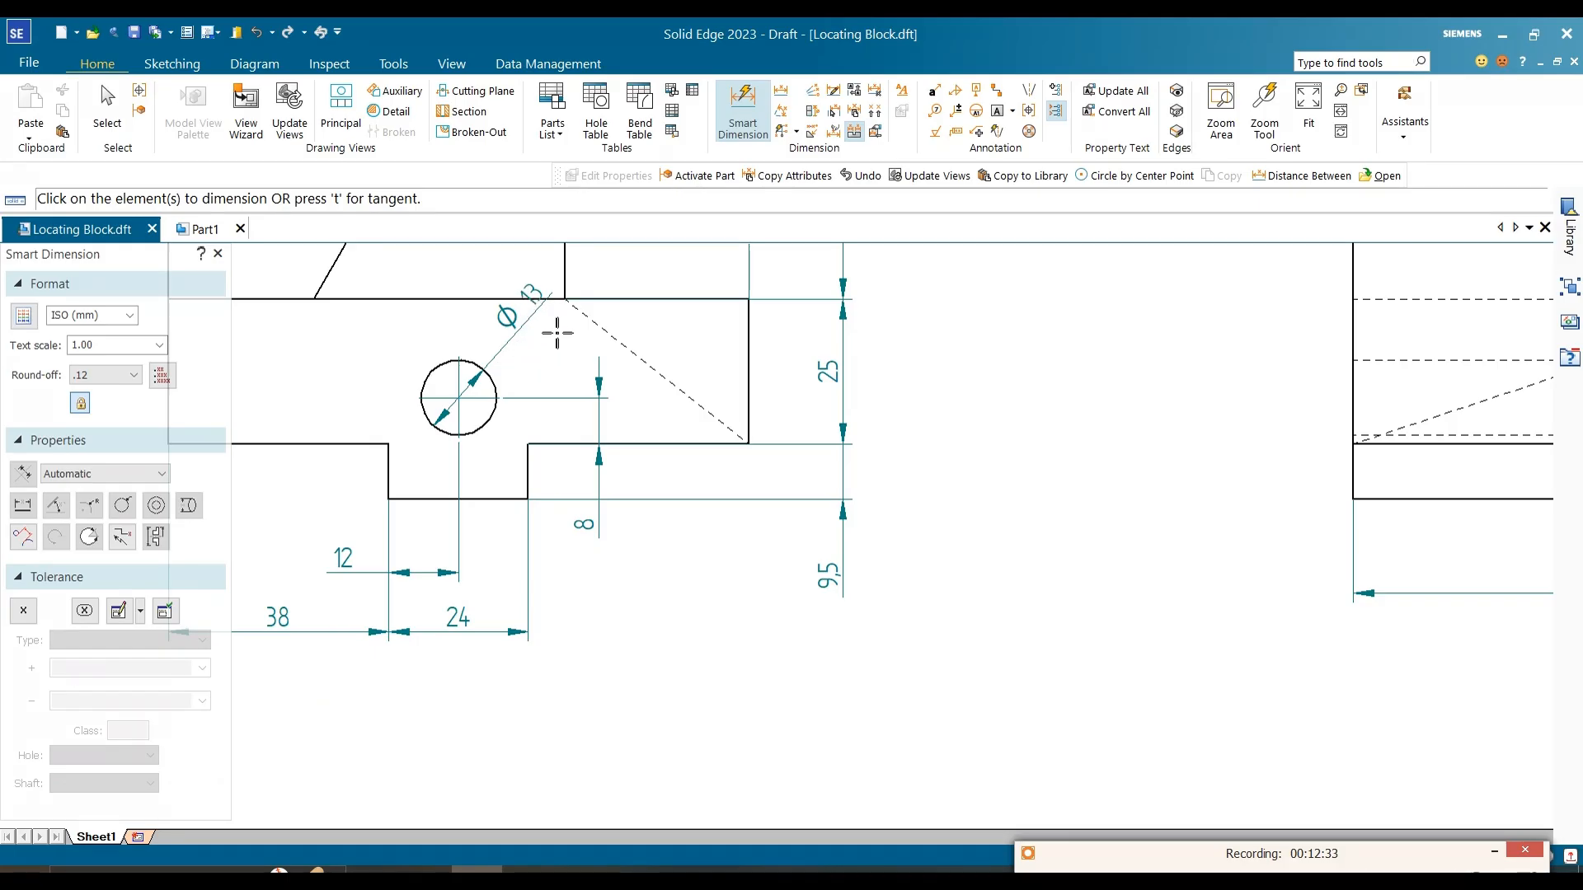
key("Escape")
Step: Return to Part1, start a hole on the block's front face and set it to ISO Metric drill size 13 with a Through All extent
left_click(203, 232)
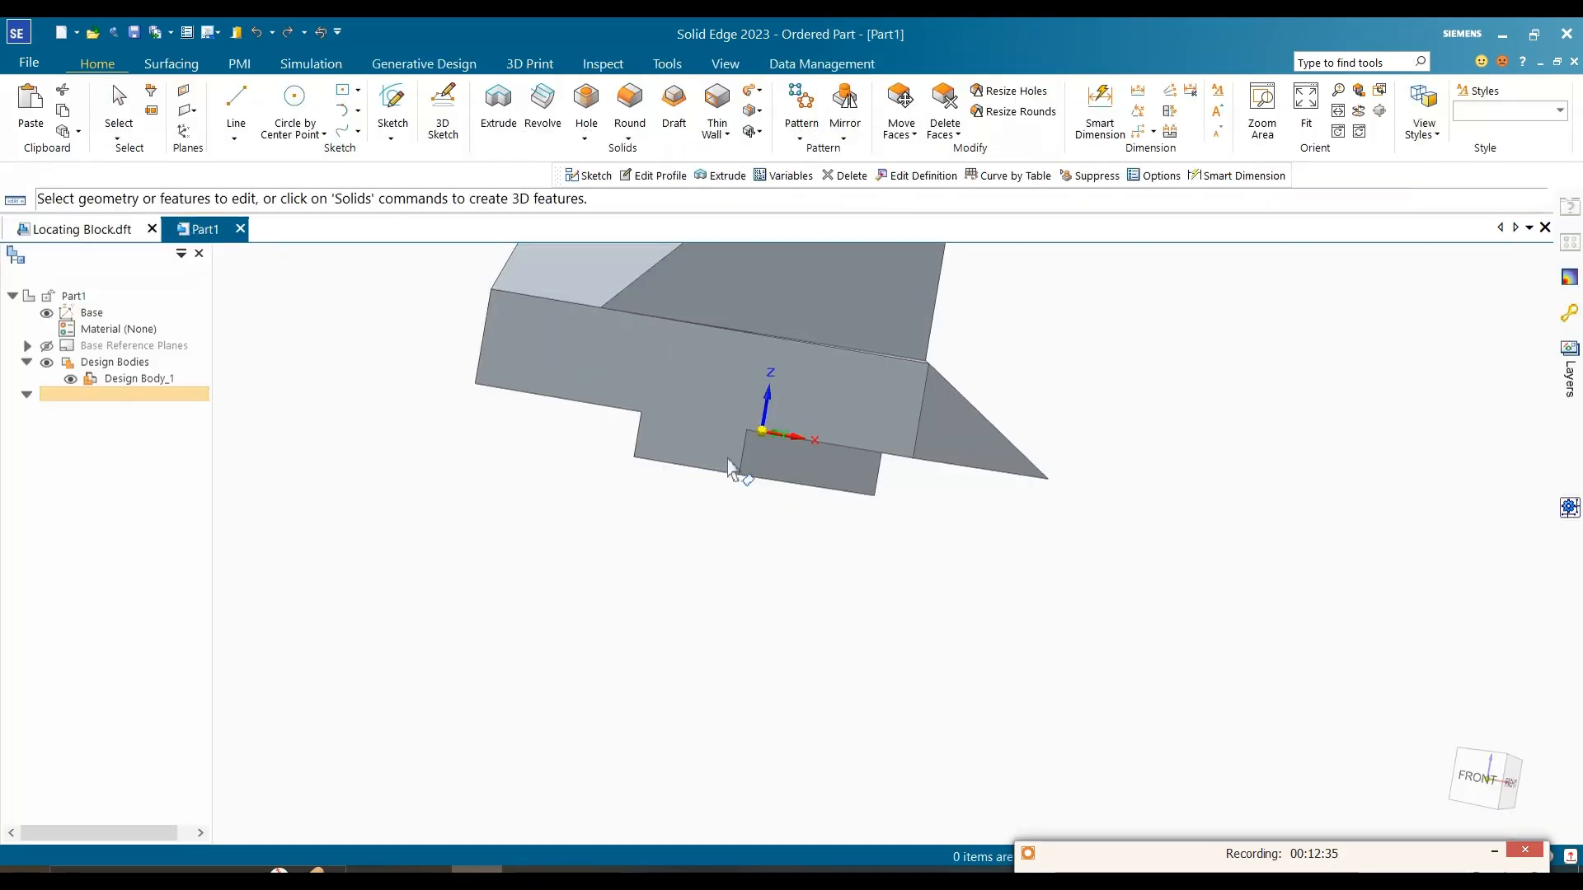
left_click(391, 117)
key("Escape")
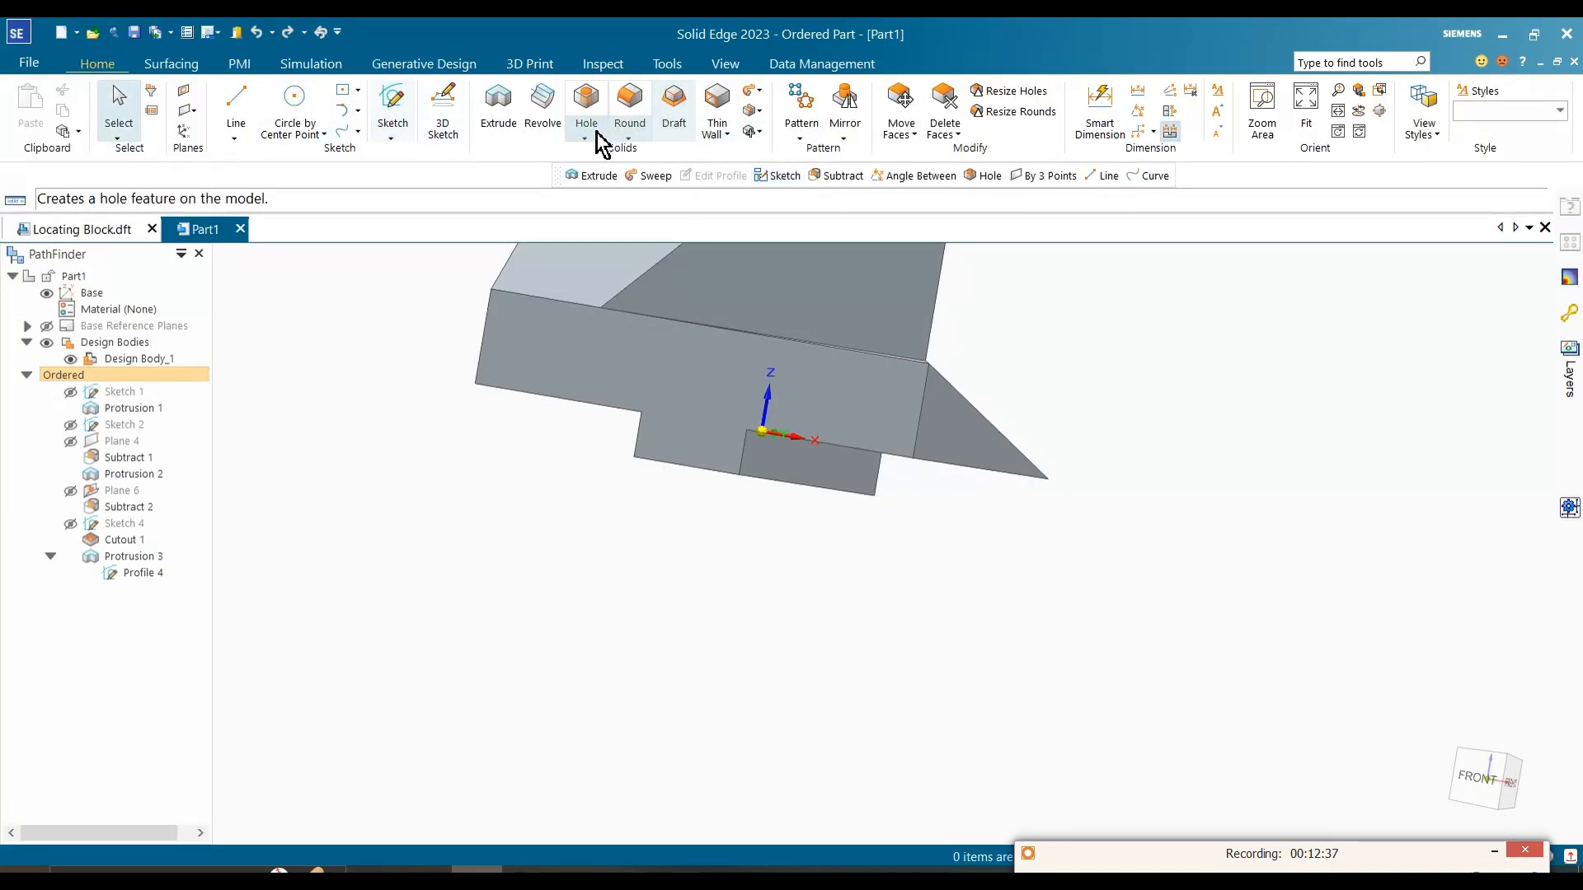
left_click(602, 136)
left_click(610, 157)
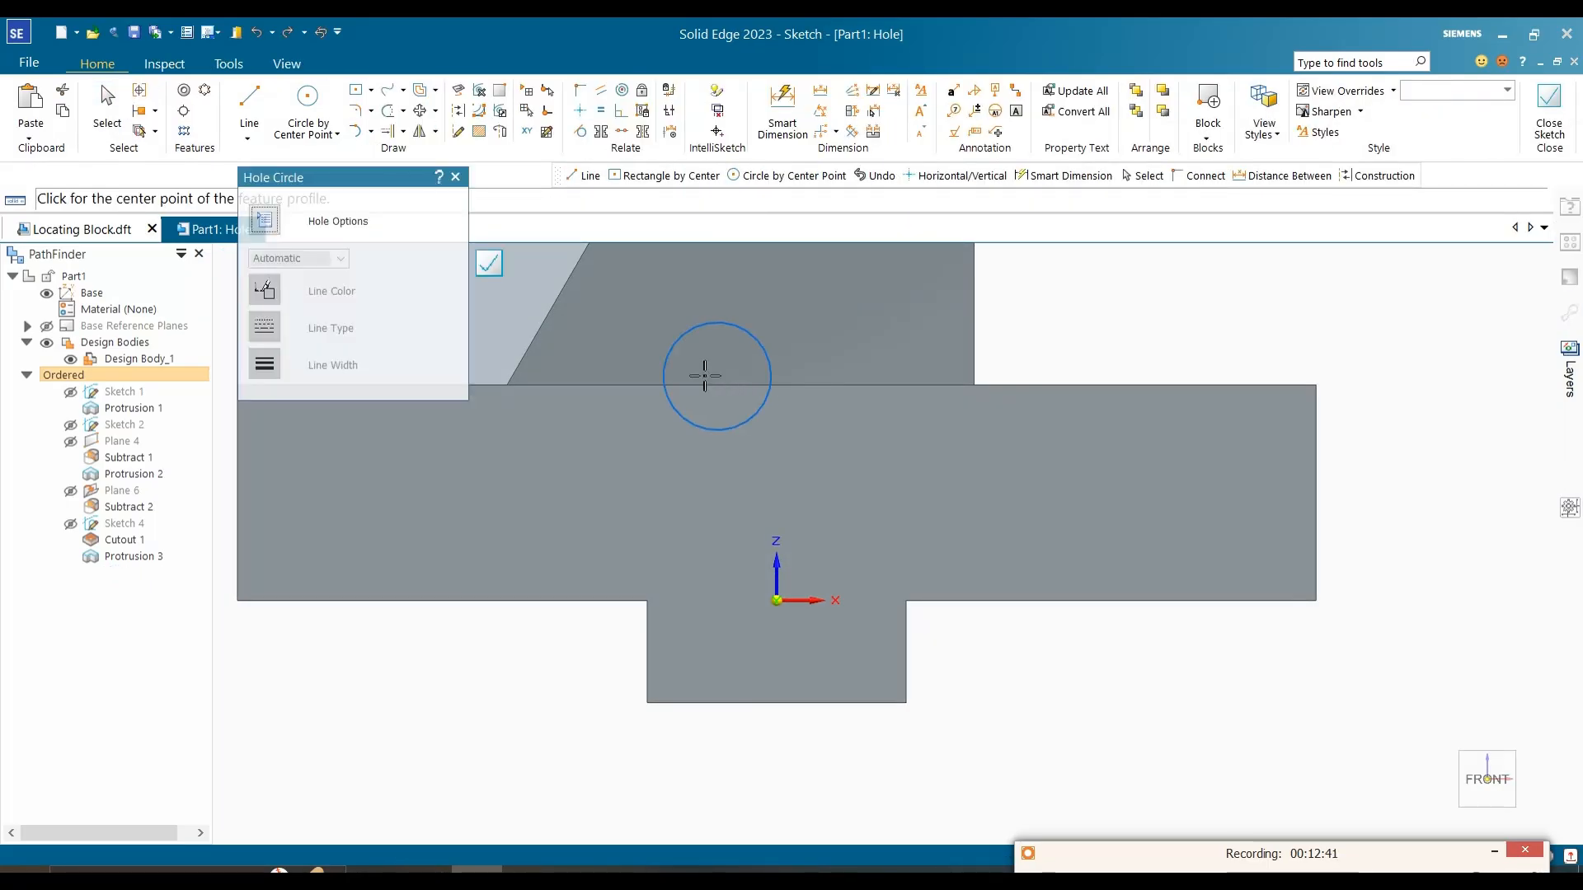
left_click(266, 221)
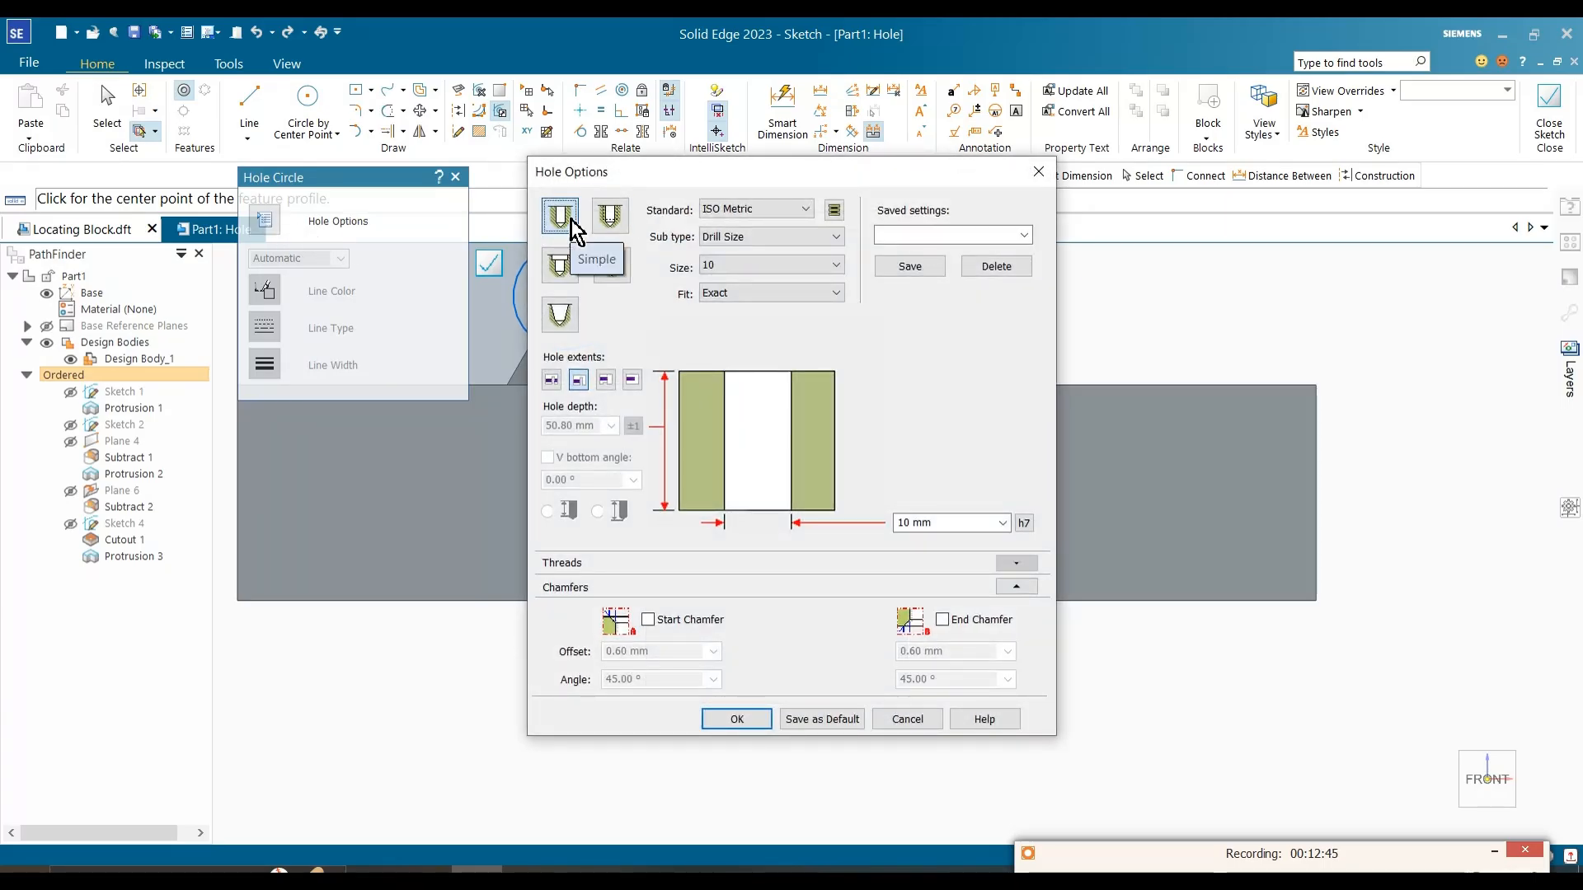
left_click(733, 265)
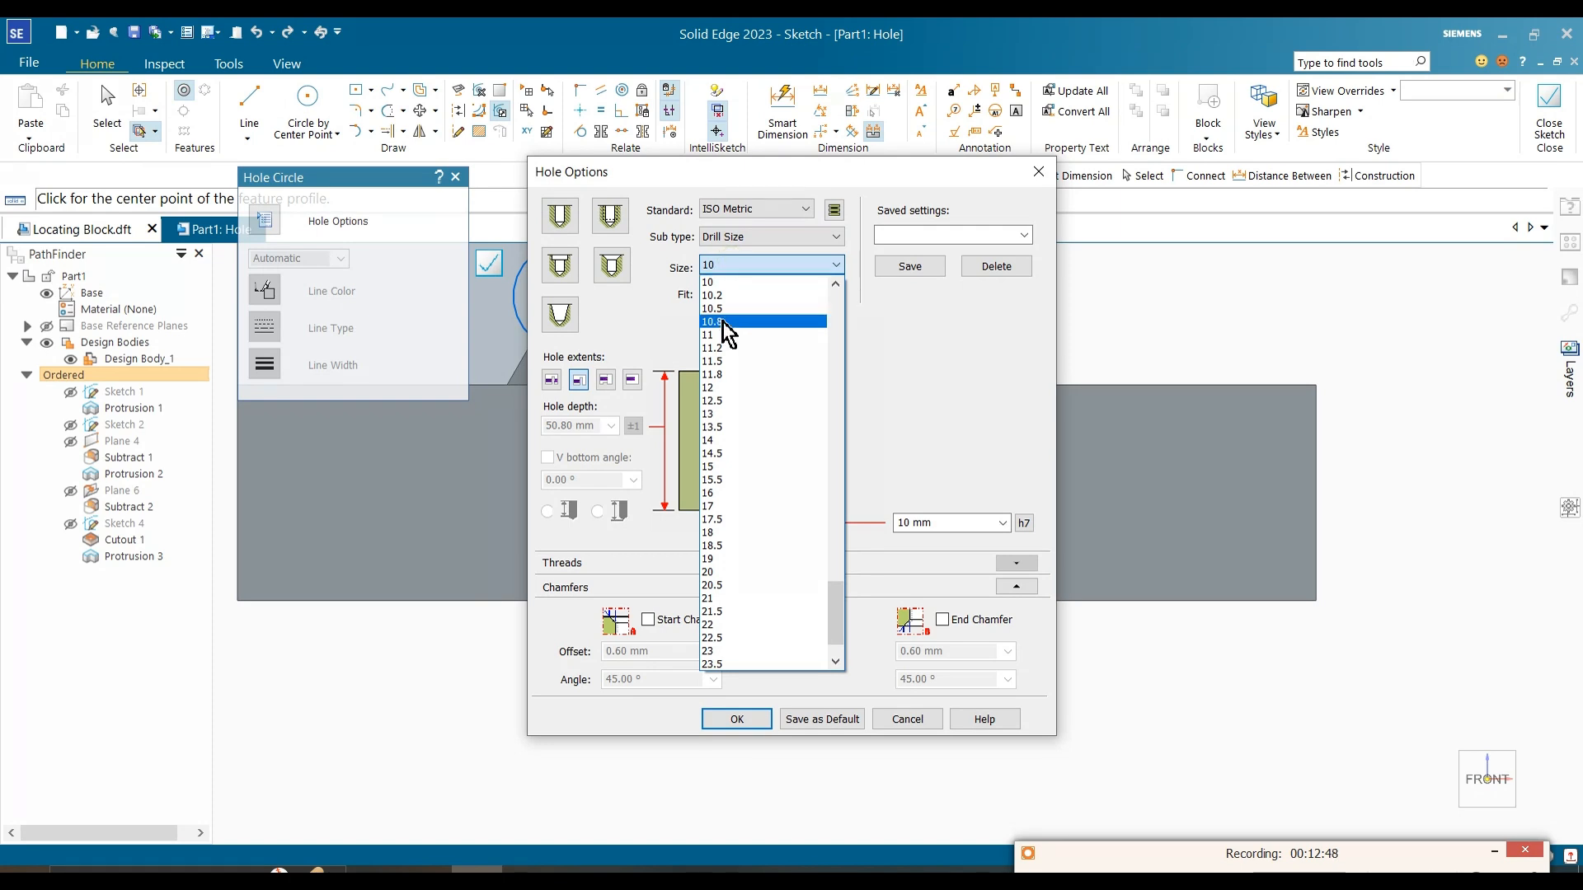
left_click(728, 414)
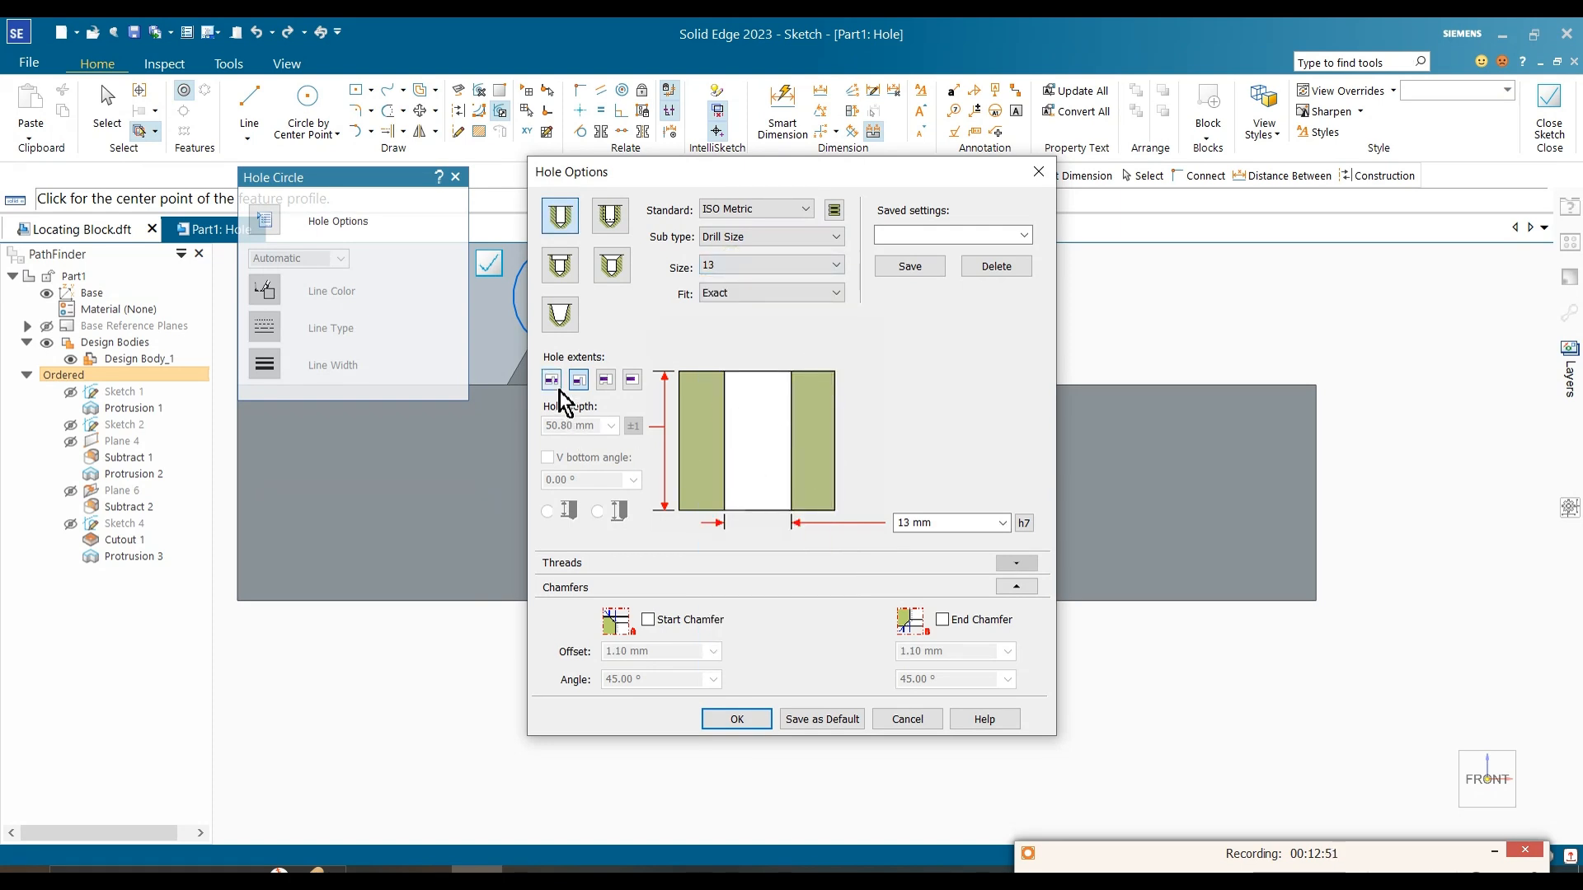
left_click(746, 721)
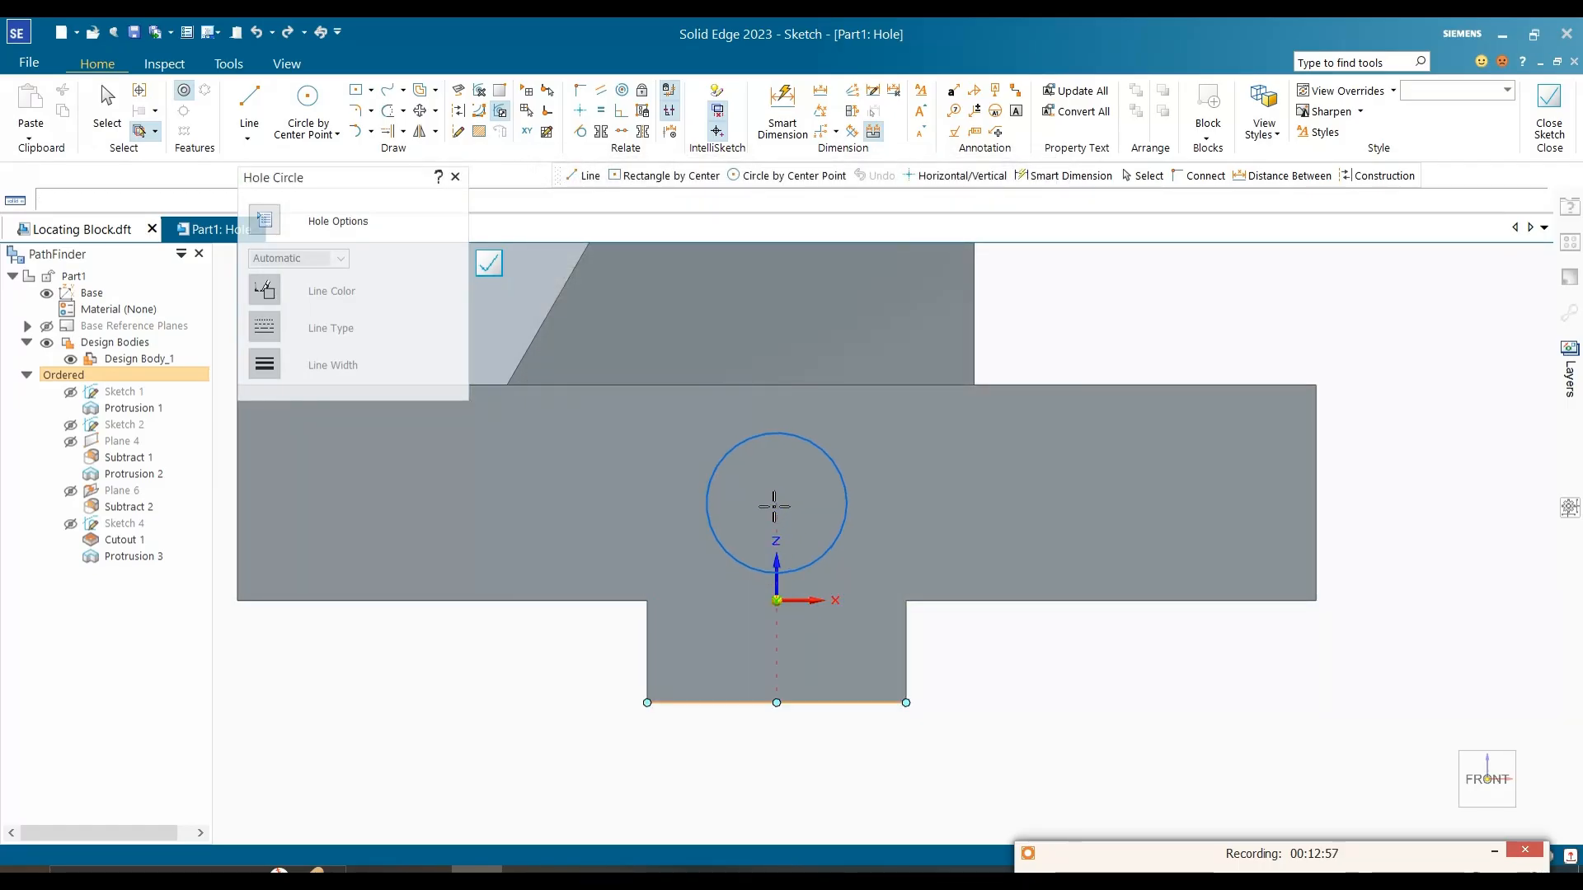
Step: Place the hole circle on the rib's vertical centreline above the origin and dimension its centre's height from the rib's bottom edge
left_click(775, 502)
key("Escape")
left_click(782, 115)
left_click(849, 505)
left_click(869, 709)
left_click(978, 566)
Step: Look up the hole's height in the reference image and set the centre's distance from the rib's bottom edge to 9.5+8 mm
left_click(536, 872)
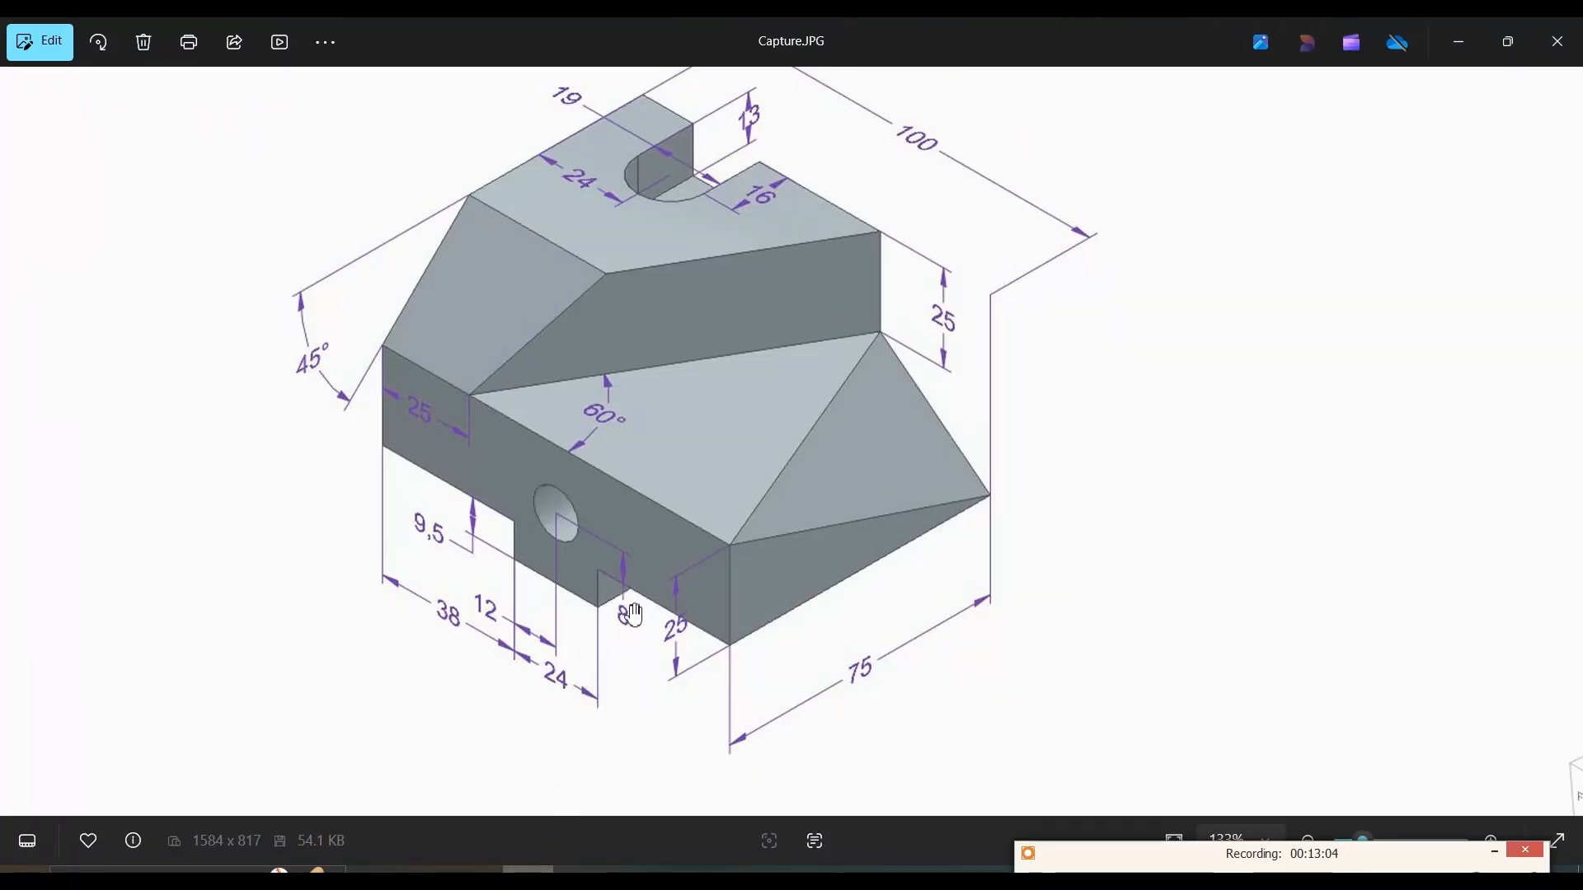
scroll(627, 610, "up", 2)
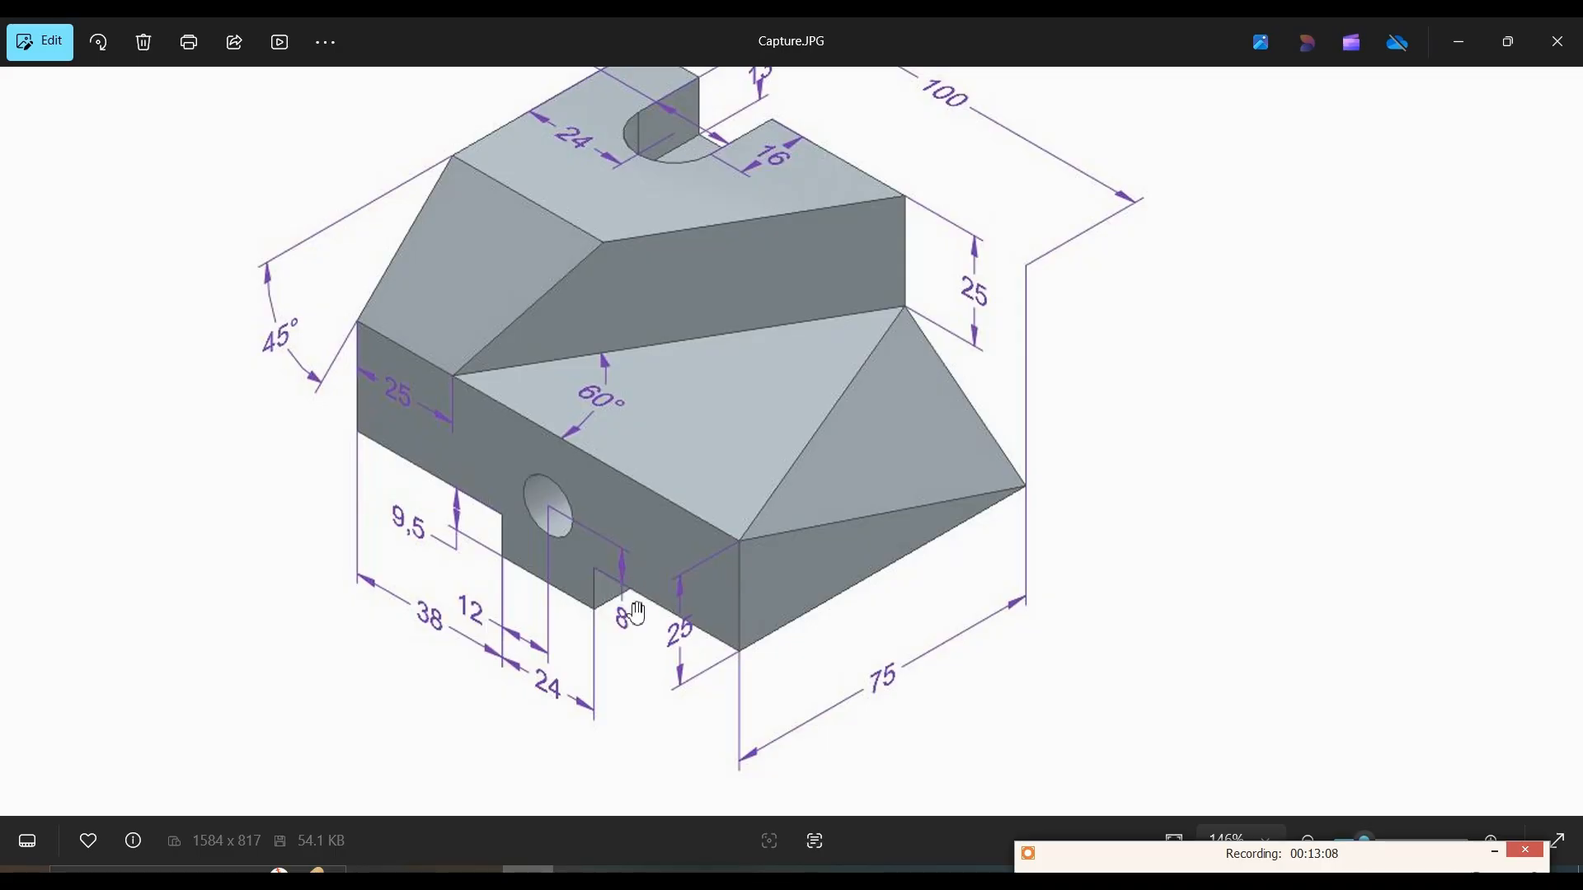
left_click(1464, 42)
key("Escape")
left_click(979, 606)
type("9.5+8")
key("Return")
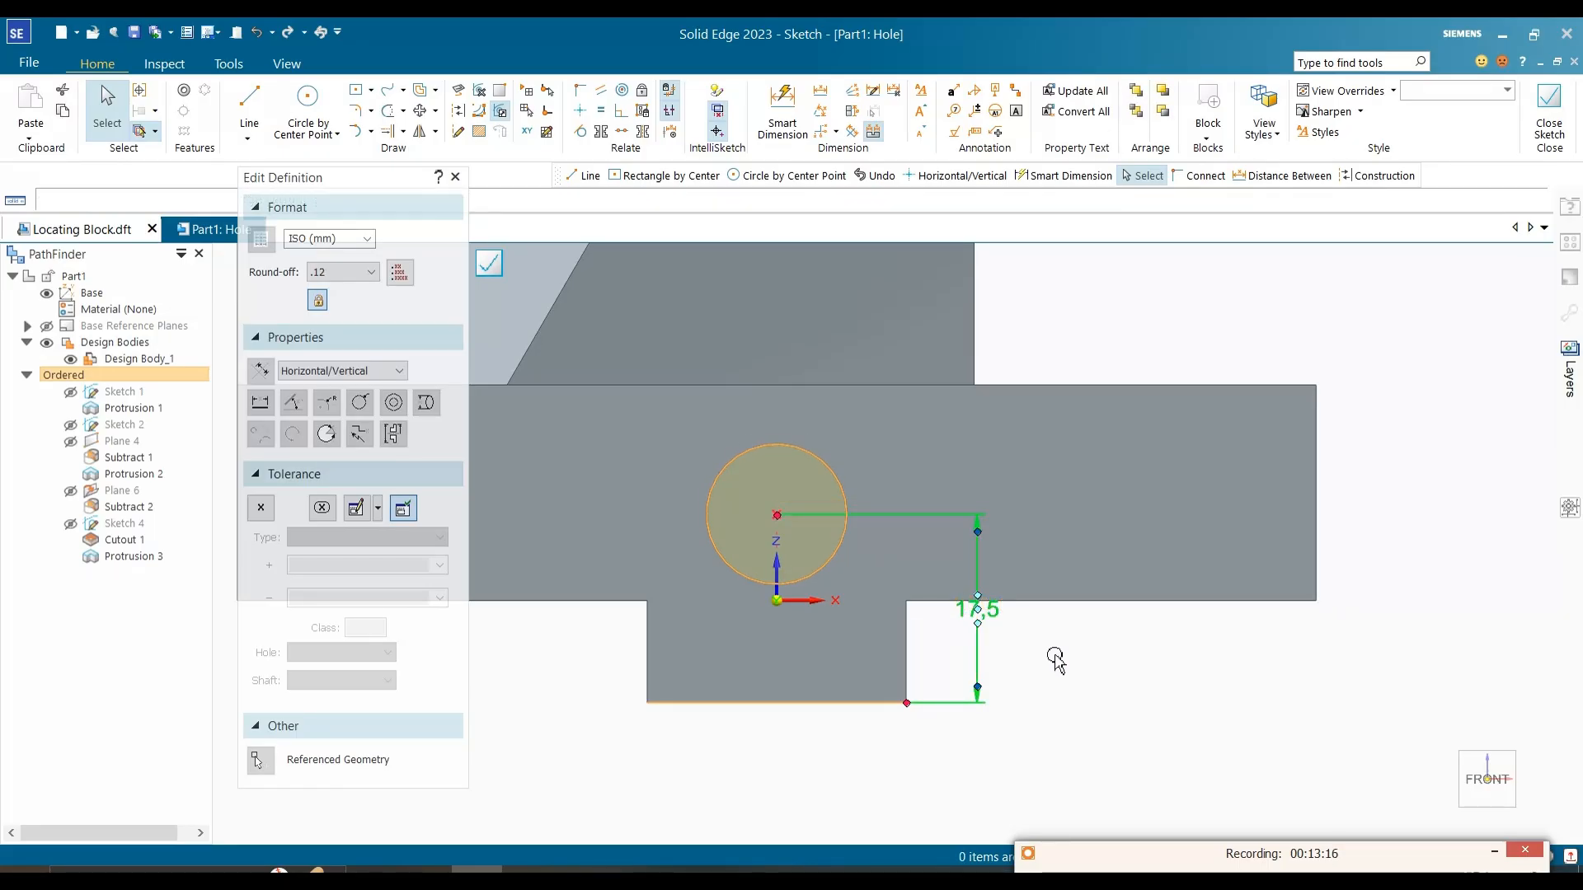
left_click(1055, 655)
Step: Close the hole profile and finish the through hole in the block's front face
scroll(1027, 537, "down", 1)
middle_click_drag(1004, 534, 961, 587)
left_click(1566, 146)
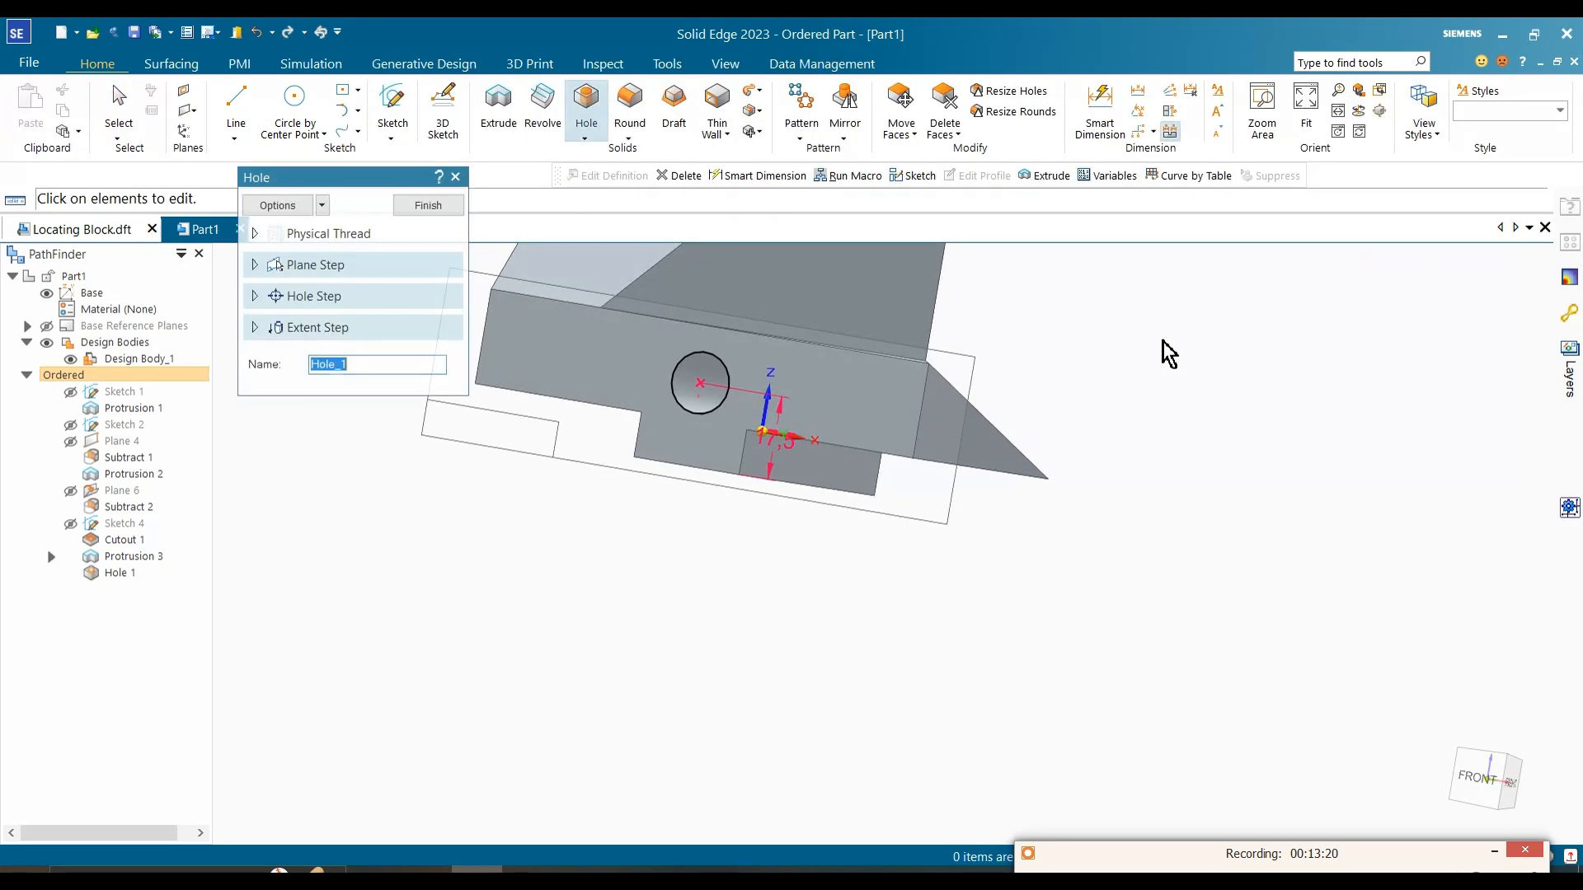
middle_click_drag(1129, 364, 824, 409)
left_click(428, 206)
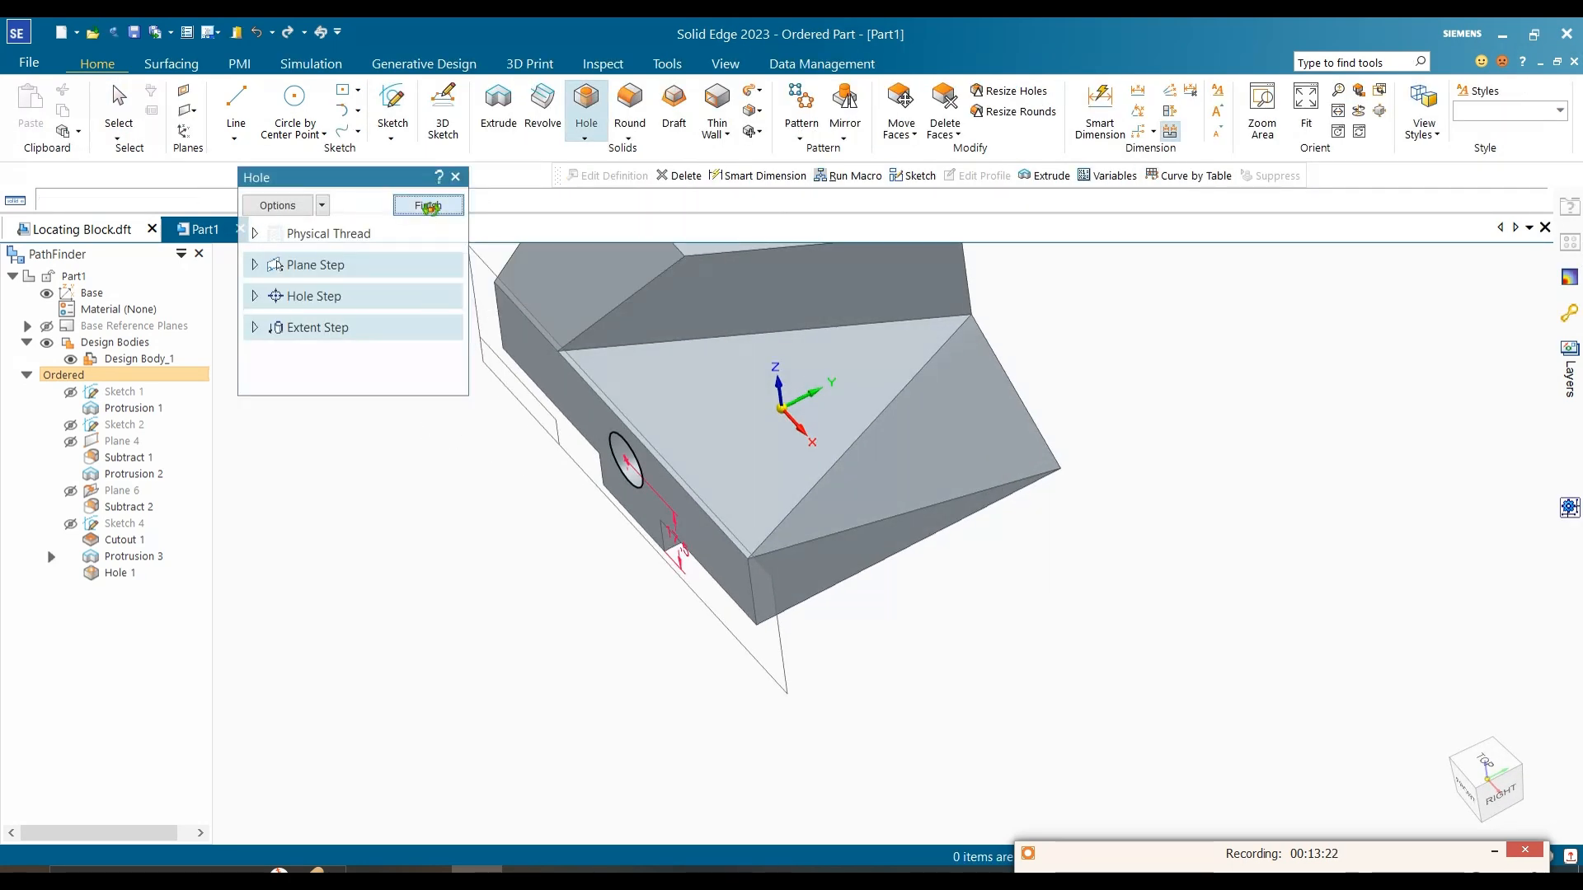
Step: Paint the whole design body with the Steel style using the Part Painter
scroll(820, 492, "down", 2)
middle_click_drag(821, 492, 1005, 458)
scroll(1004, 456, "down", 2)
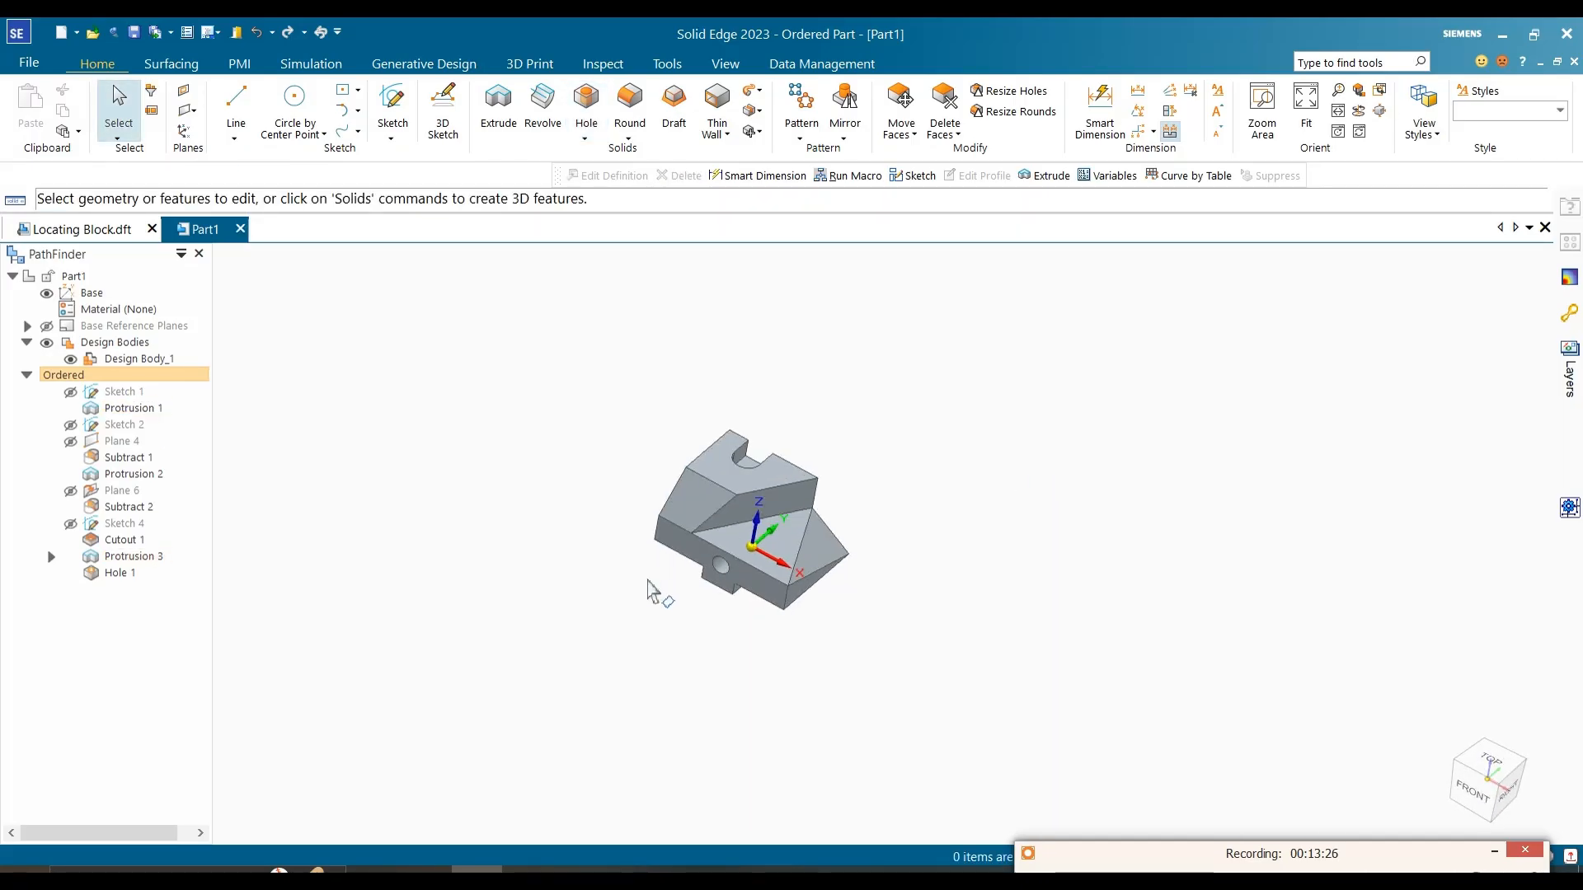
scroll(907, 594, "up", 3)
middle_click_drag(731, 506, 784, 330)
left_click(678, 66)
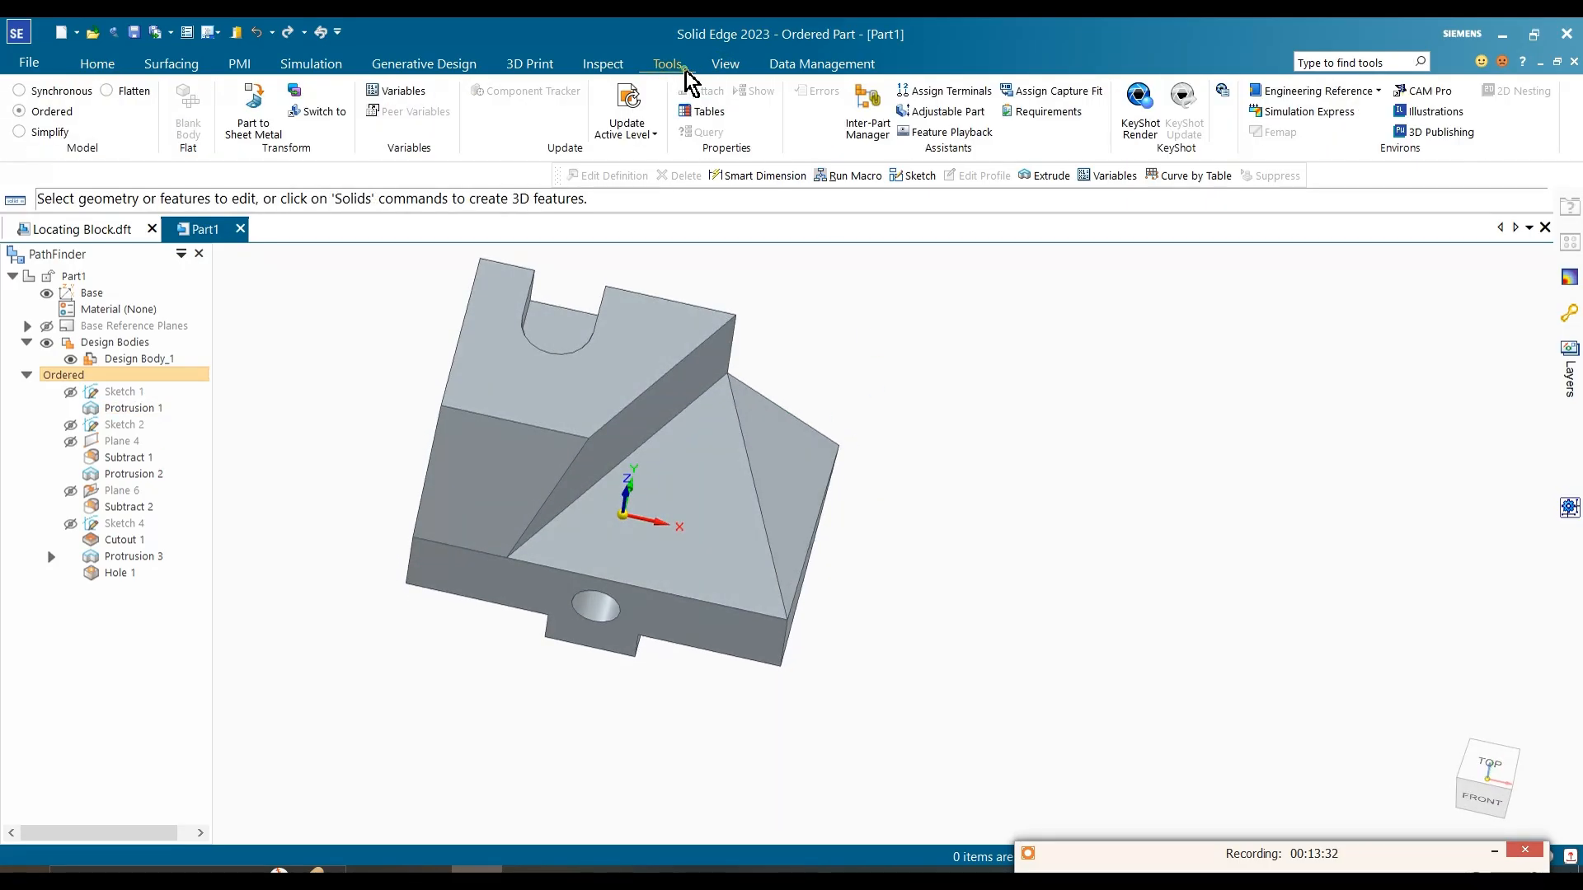
left_click(723, 64)
left_click(709, 133)
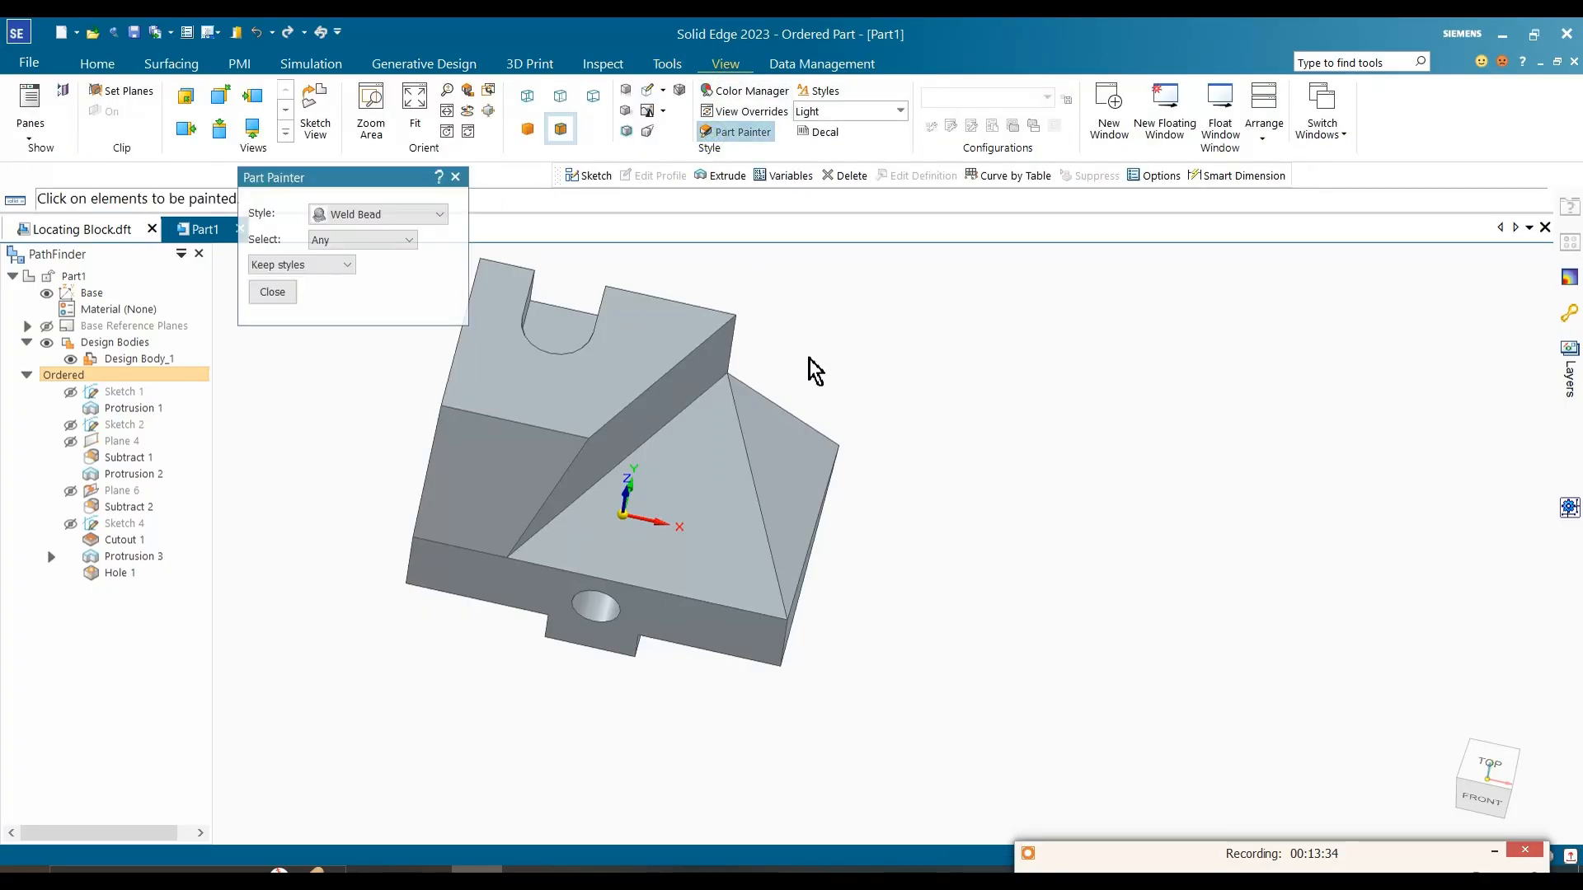
left_click(436, 215)
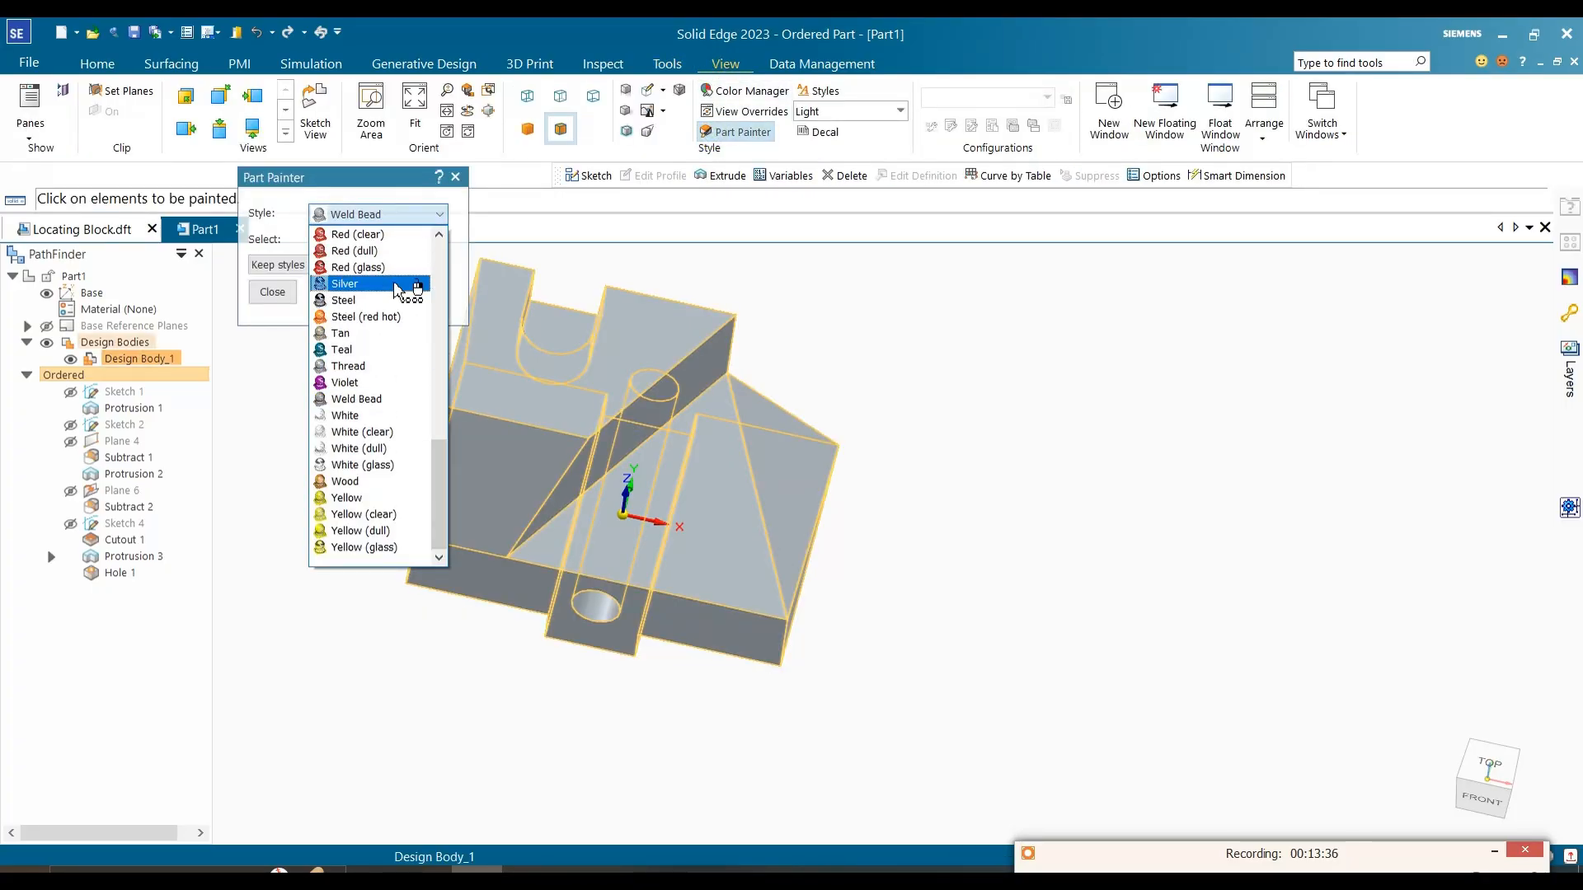
left_click(386, 299)
left_click(567, 427)
middle_click_drag(569, 428, 824, 340)
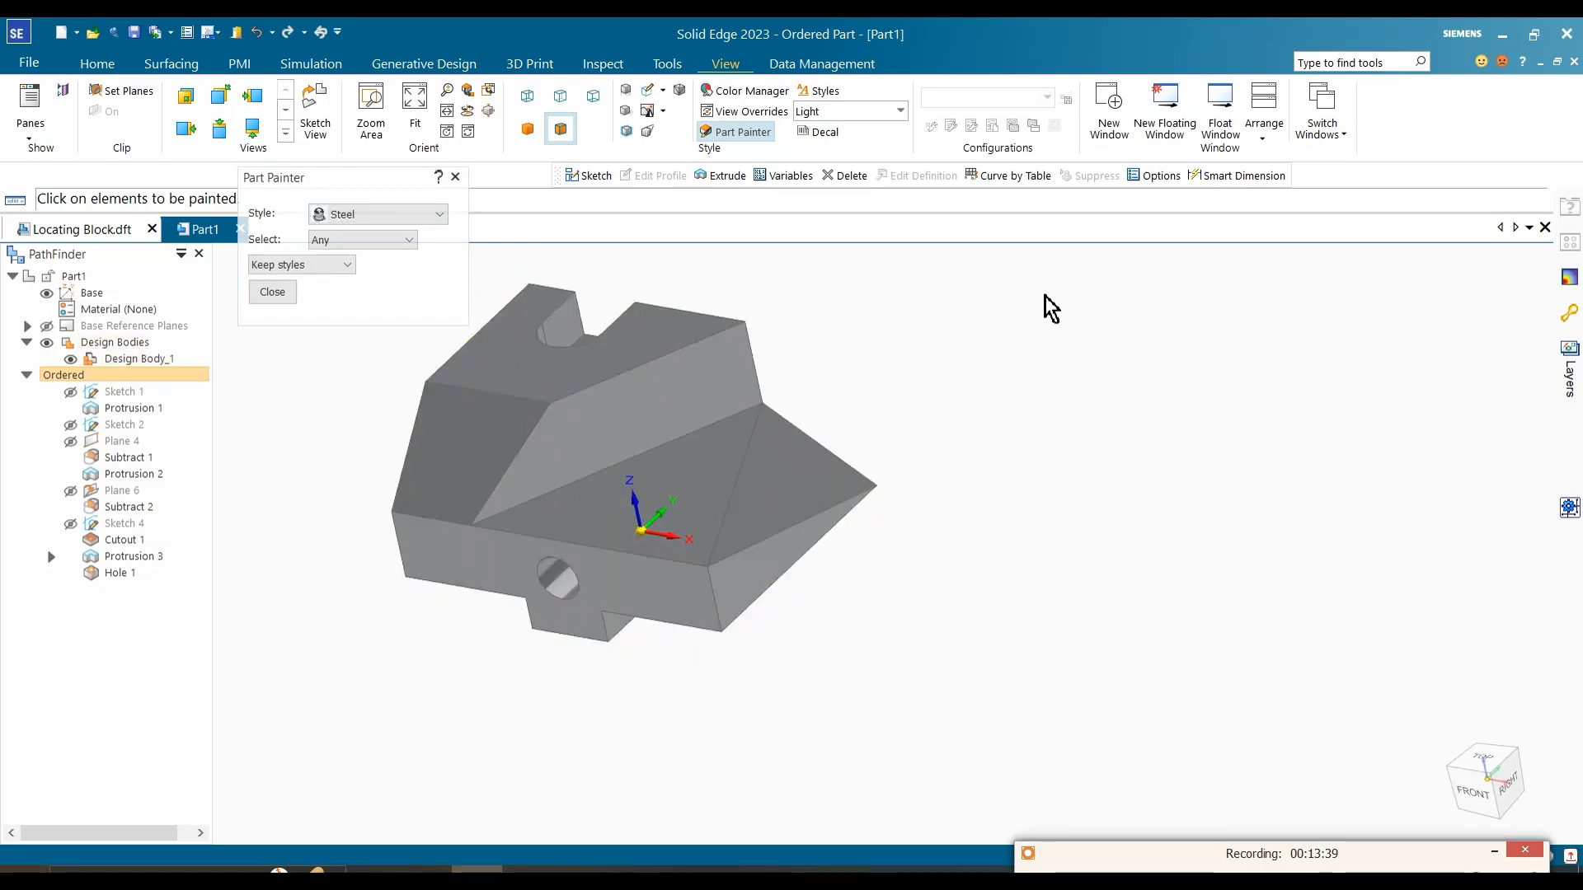
Step: Reselect the Steel style with the selection type Any and close the Part Painter
left_click(404, 216)
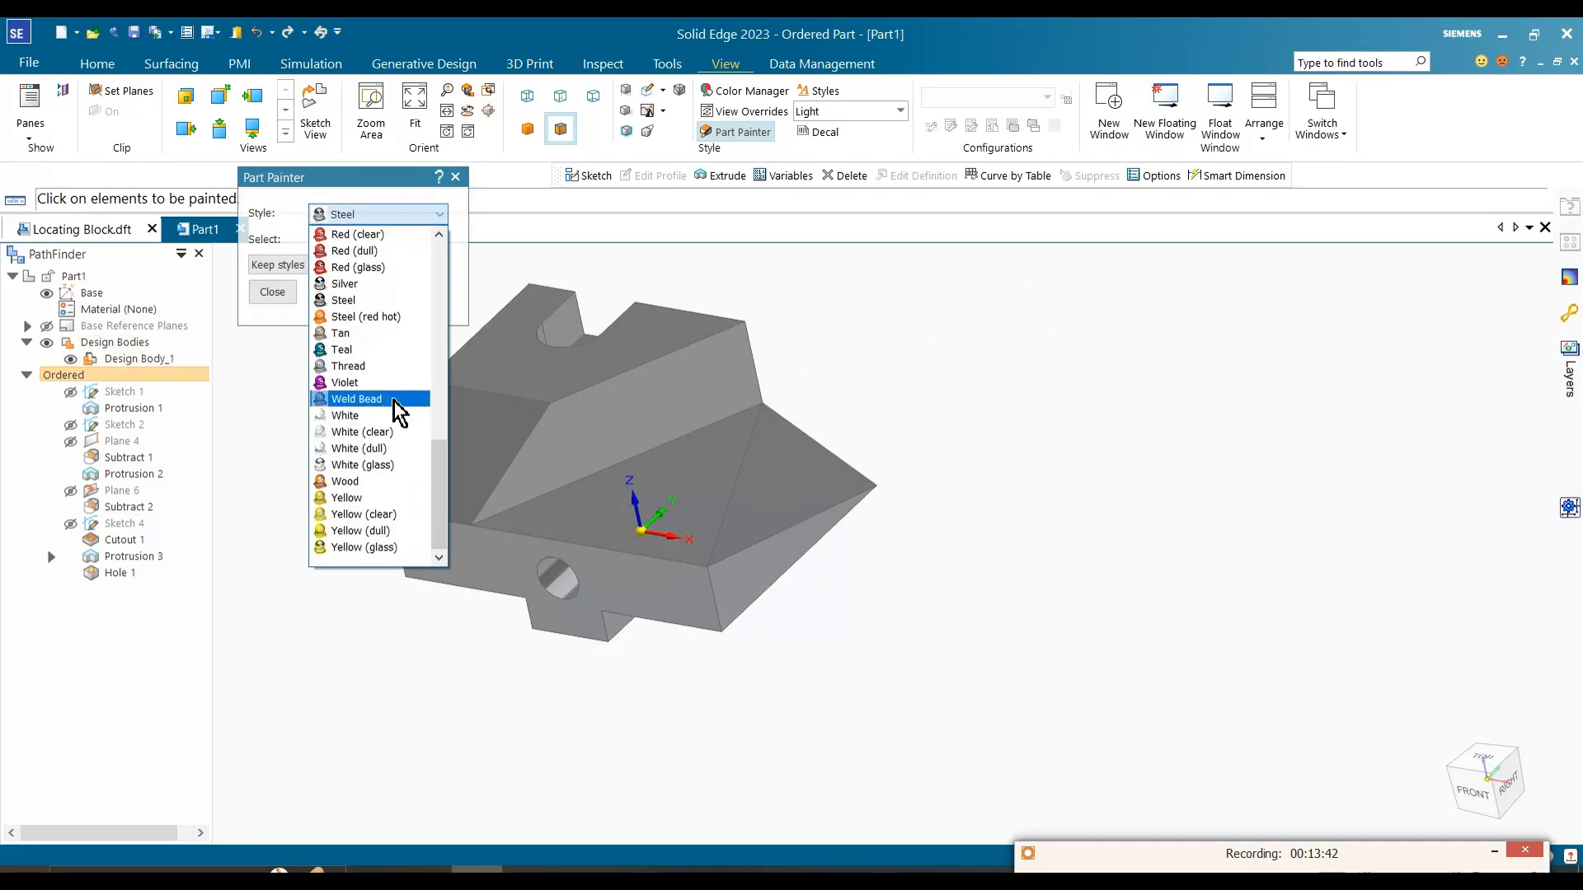
left_click(378, 299)
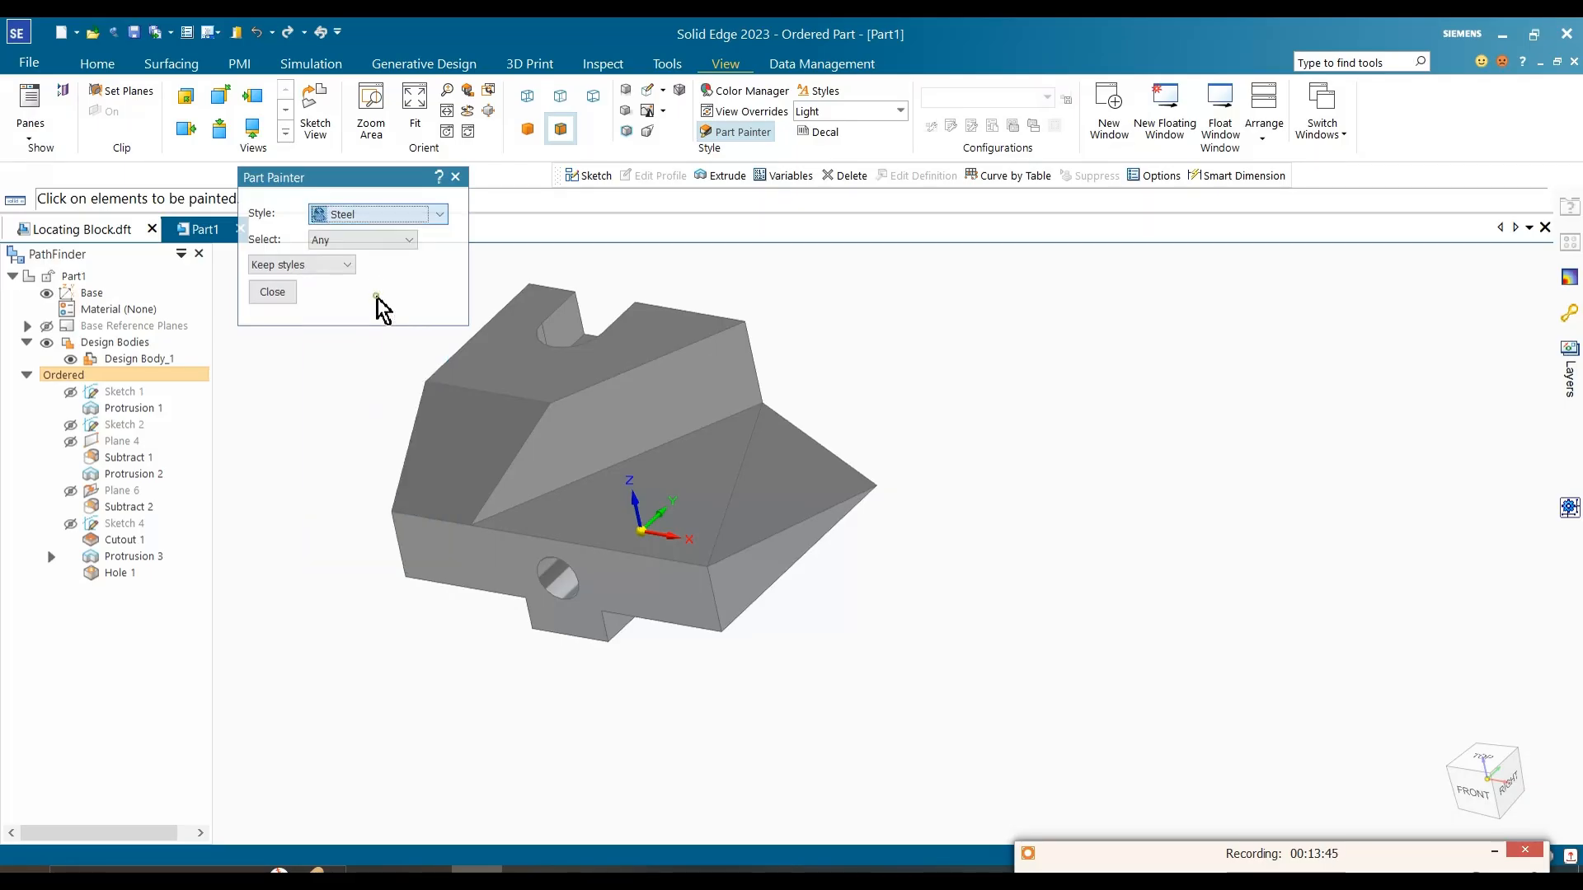
left_click(387, 241)
left_click(404, 259)
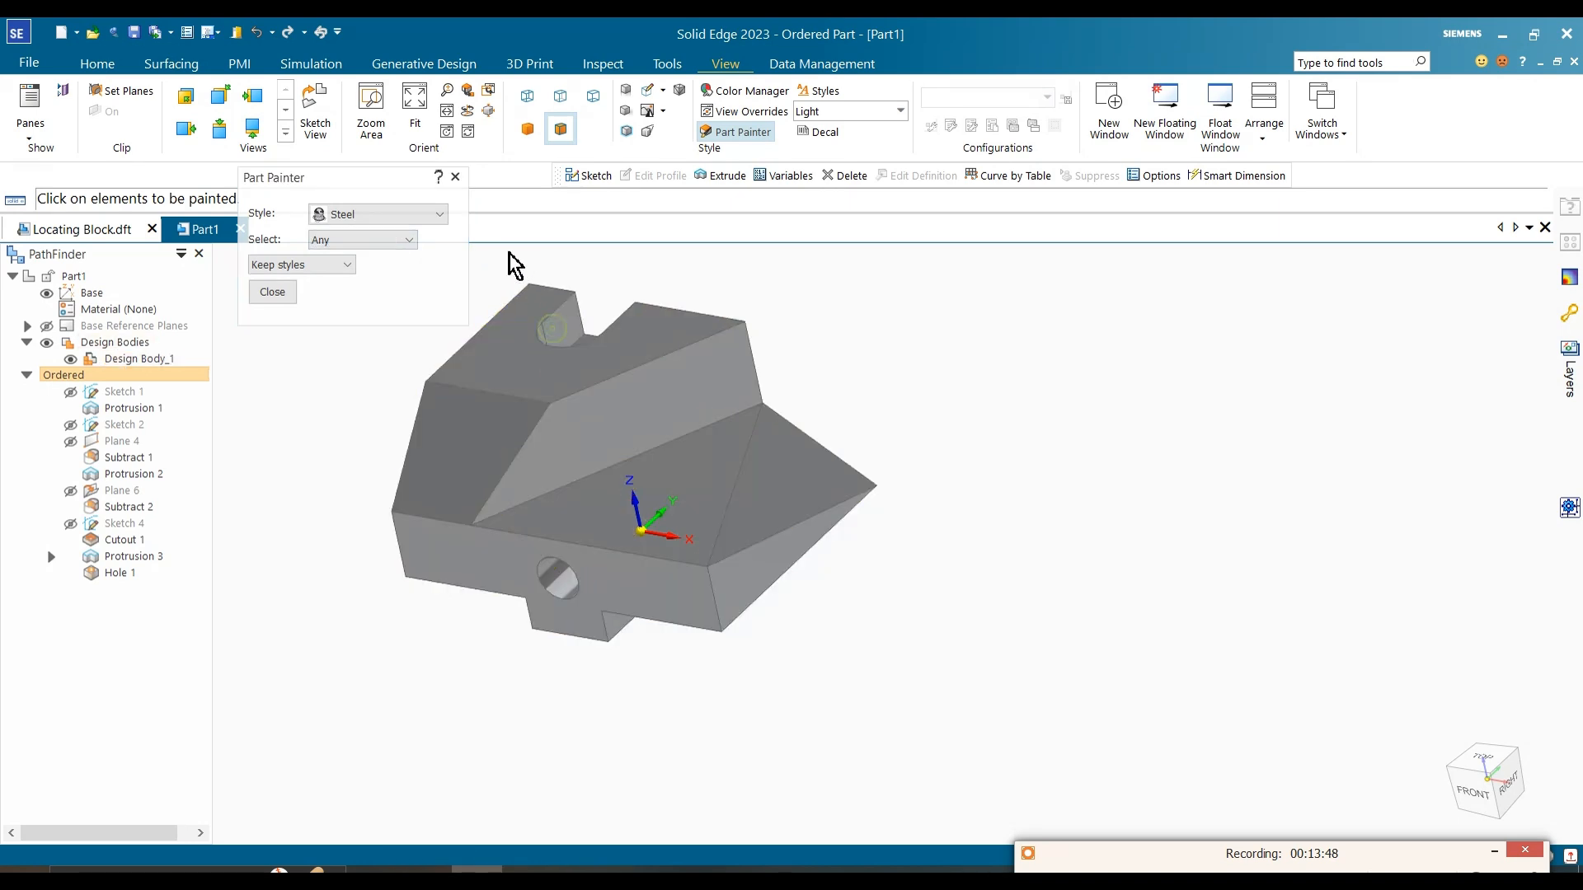
left_click(456, 178)
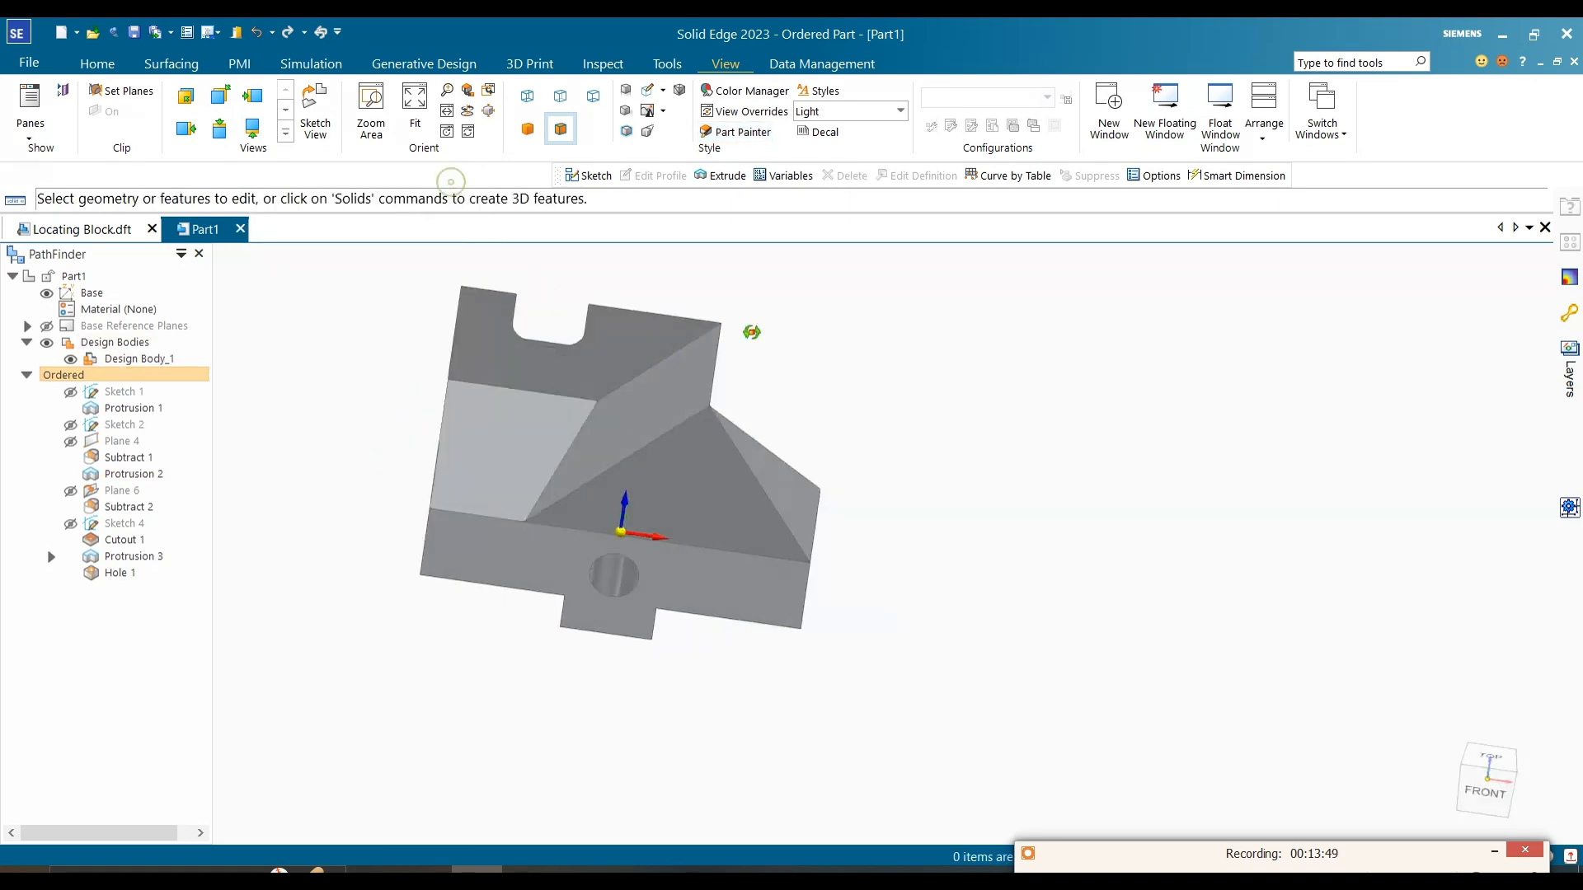
Step: Assign the recently used Steel material to the part
right_click(151, 318)
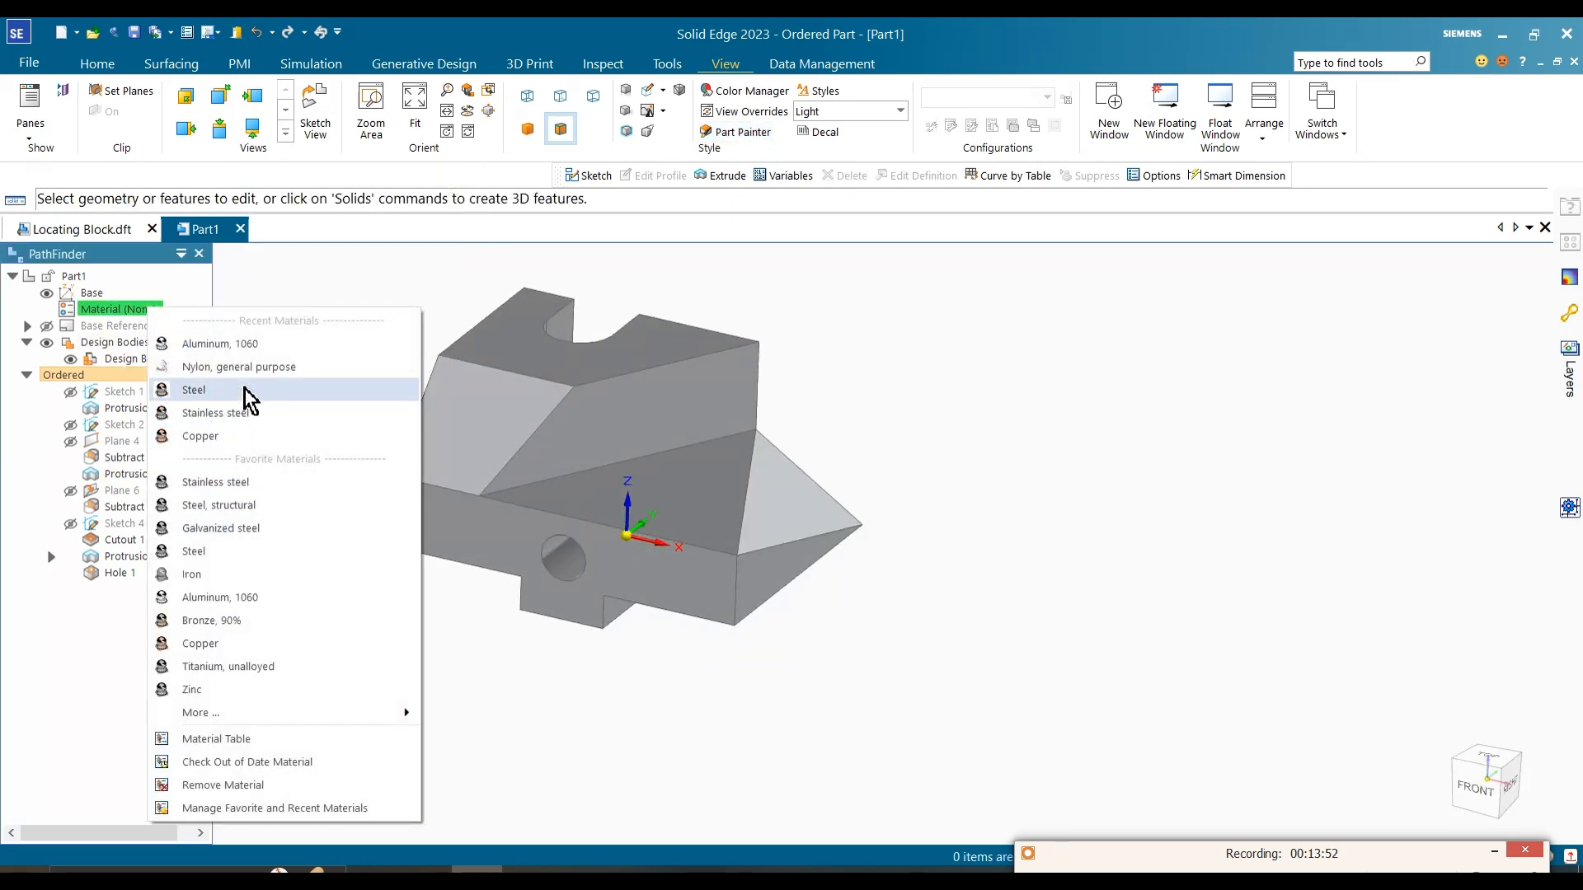
left_click(244, 386)
left_click(828, 538)
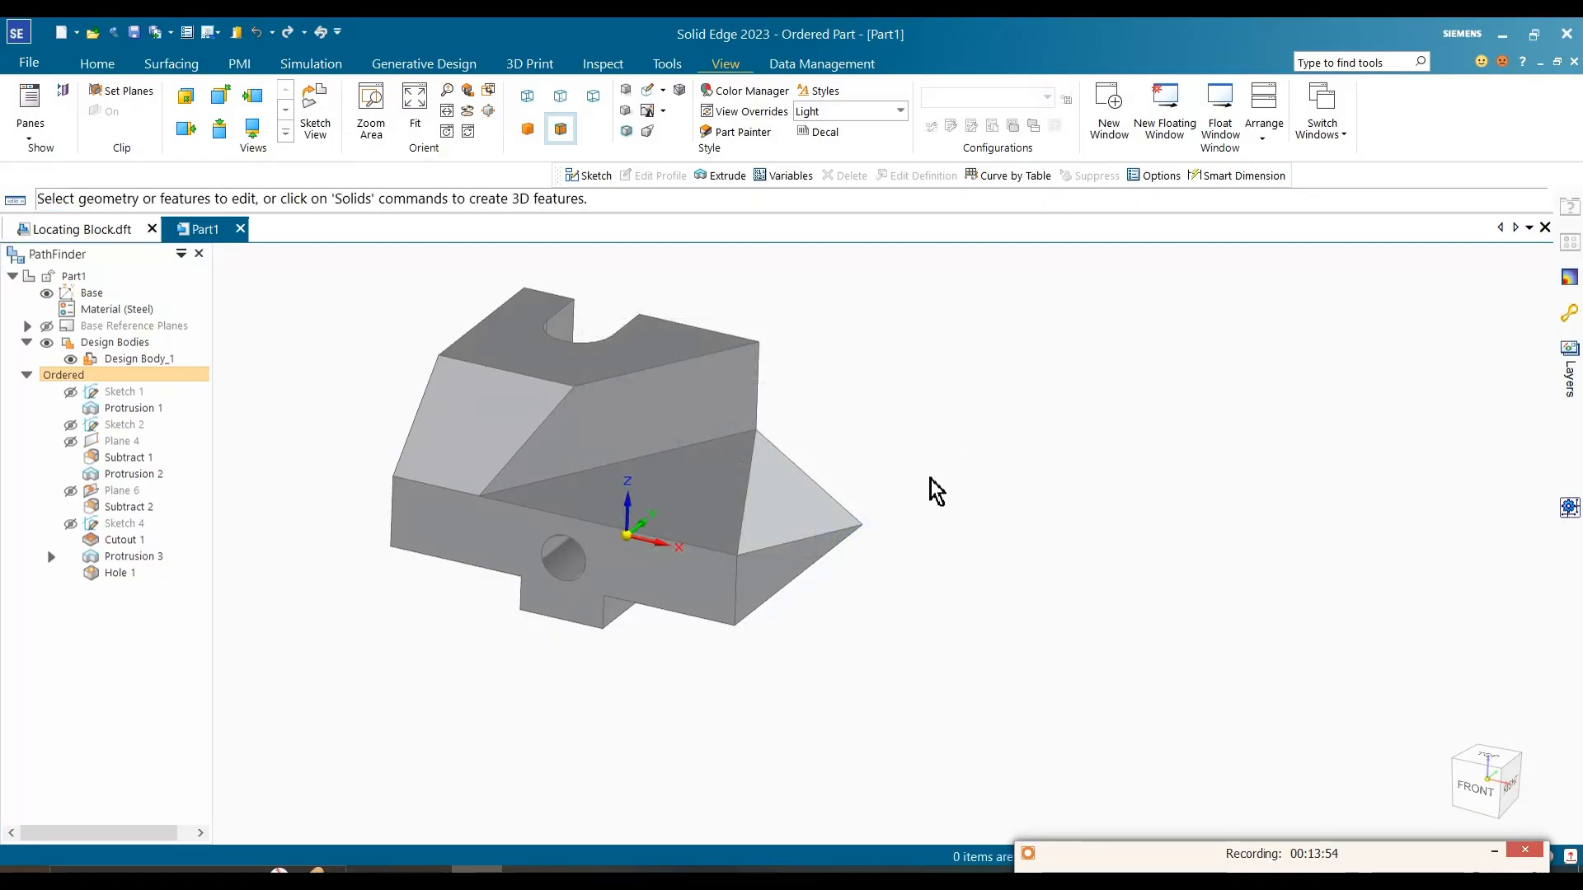
scroll(864, 474, "up", 3)
middle_click_drag(363, 353, 392, 386)
scroll(590, 425, "down", 3)
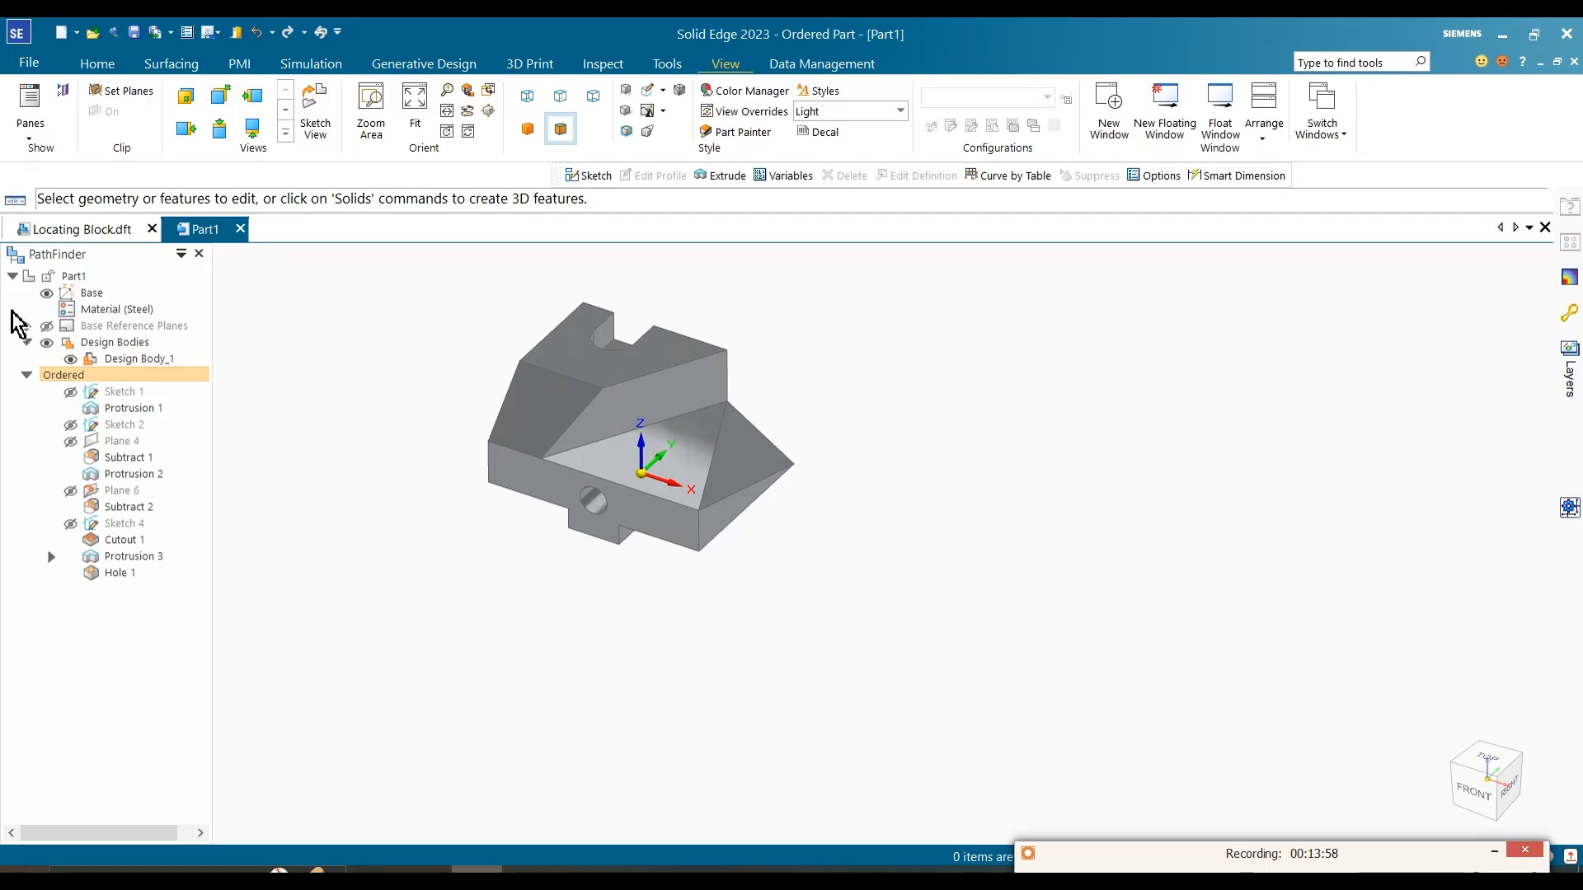
Step: Create a drawing of the part from Iso Metric Draft.dft with the Drawing View Creation Wizard, saving the part as Part1.par on the Desktop
left_click(33, 64)
left_click(58, 91)
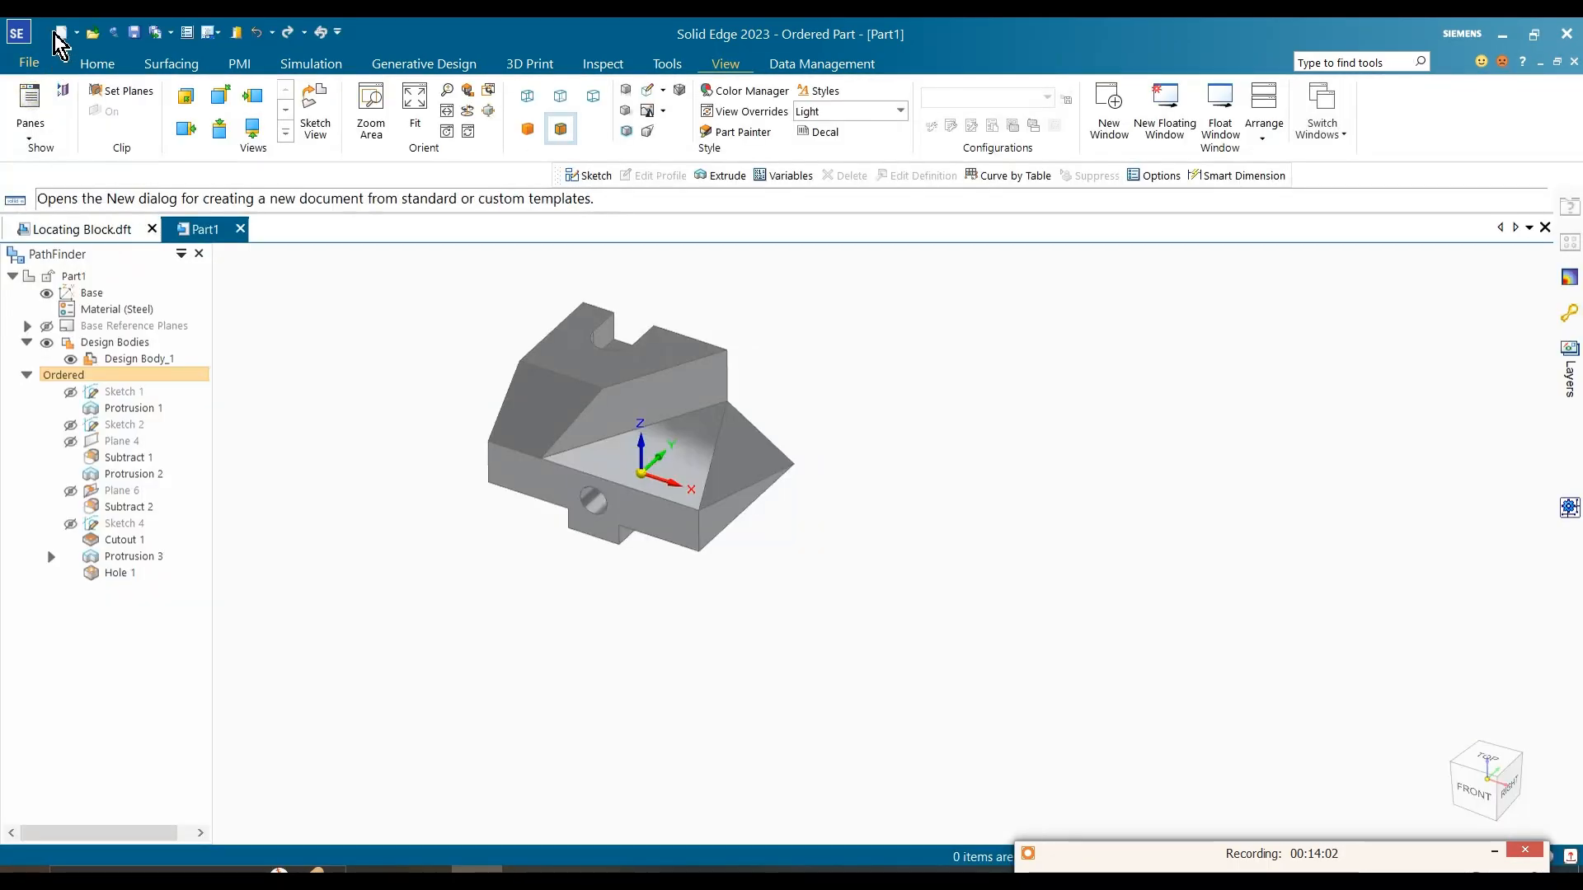
left_click(76, 33)
left_click(158, 160)
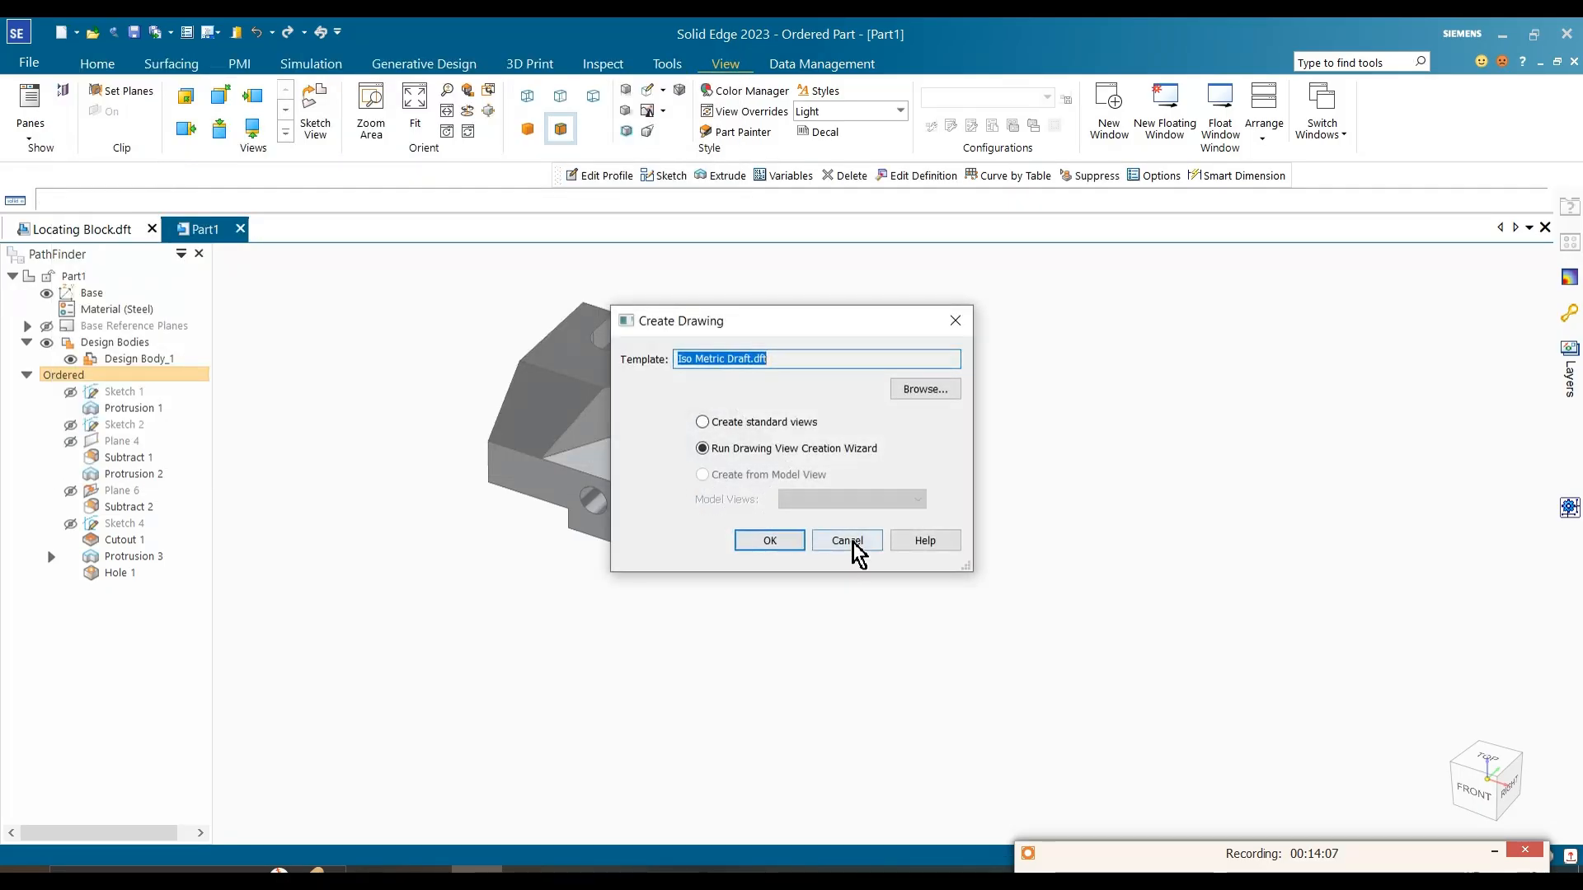
left_click(769, 541)
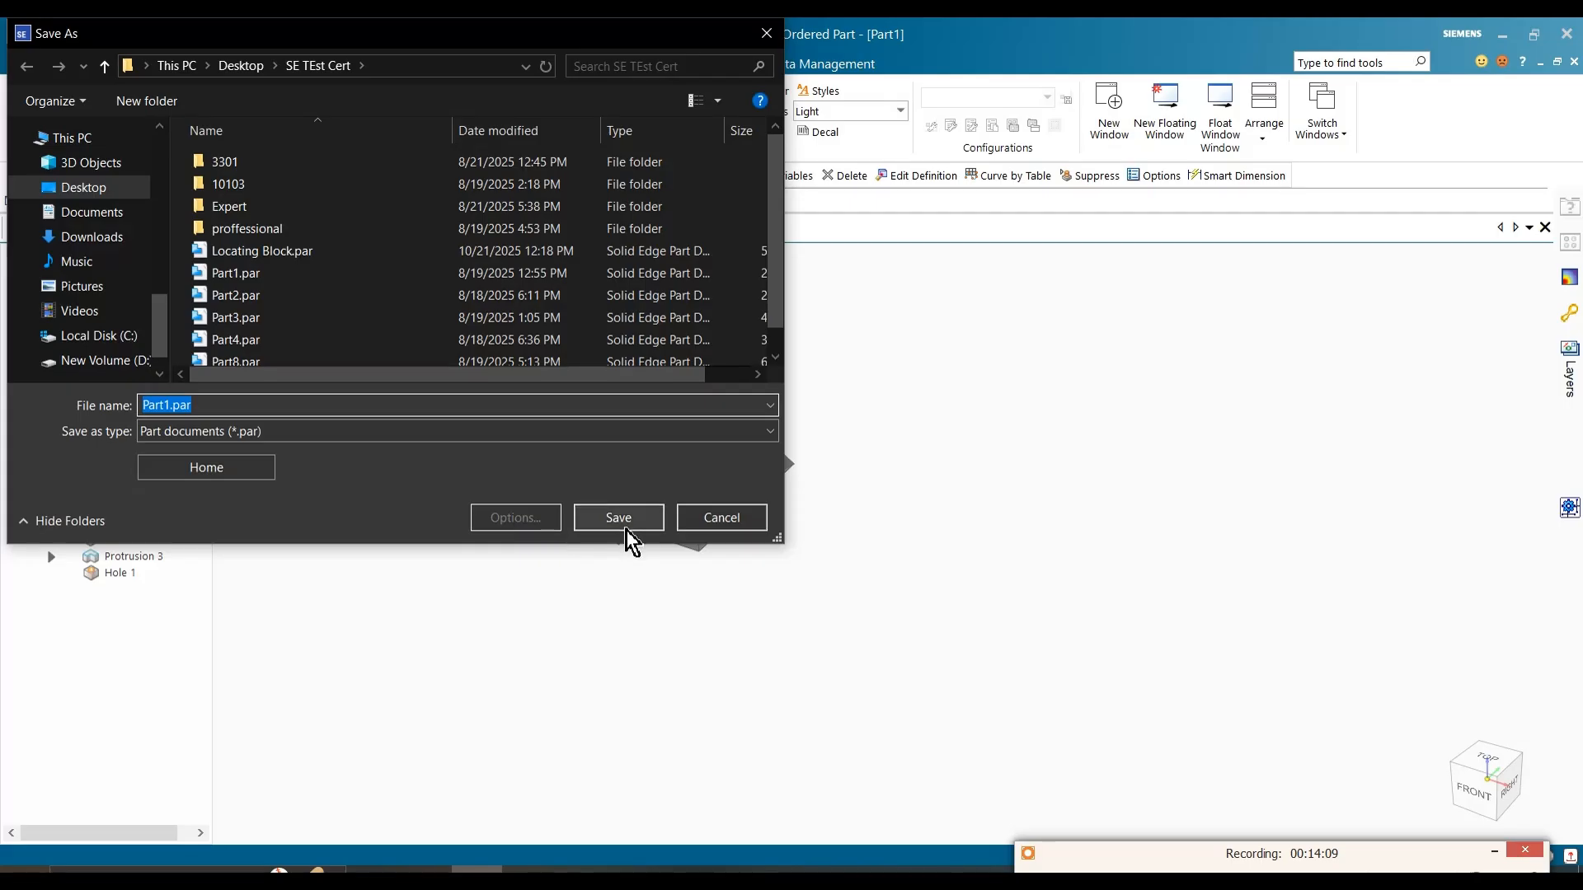
left_click(66, 188)
left_click(619, 518)
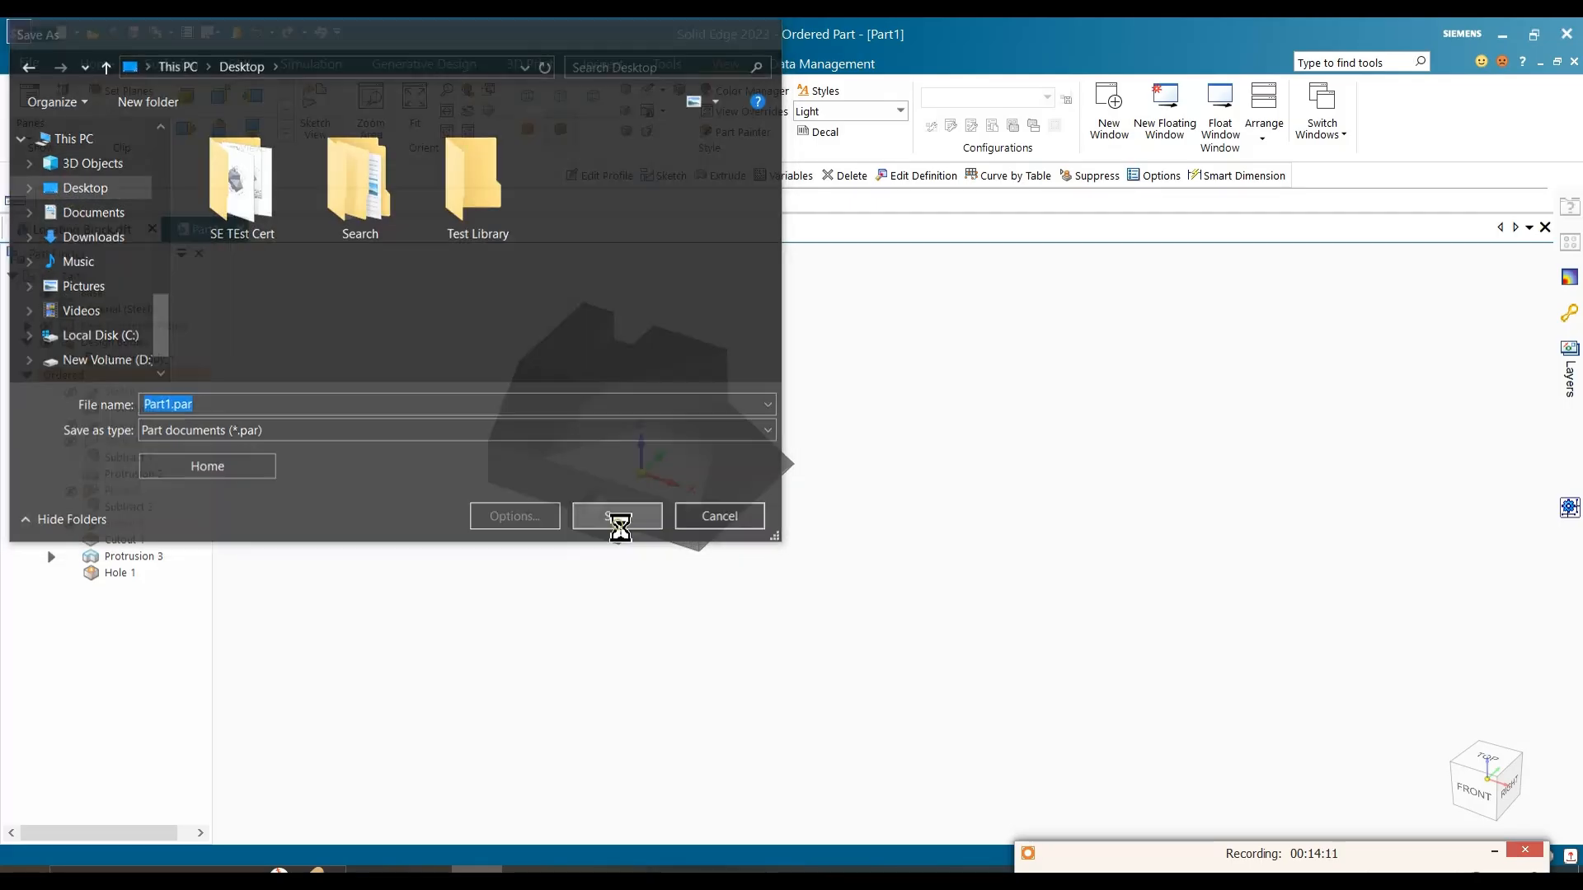
Step: Place the block's front view in the sheet's upper left area, with projected views below it and to its right
scroll(650, 459, "down", 1)
left_click(607, 417)
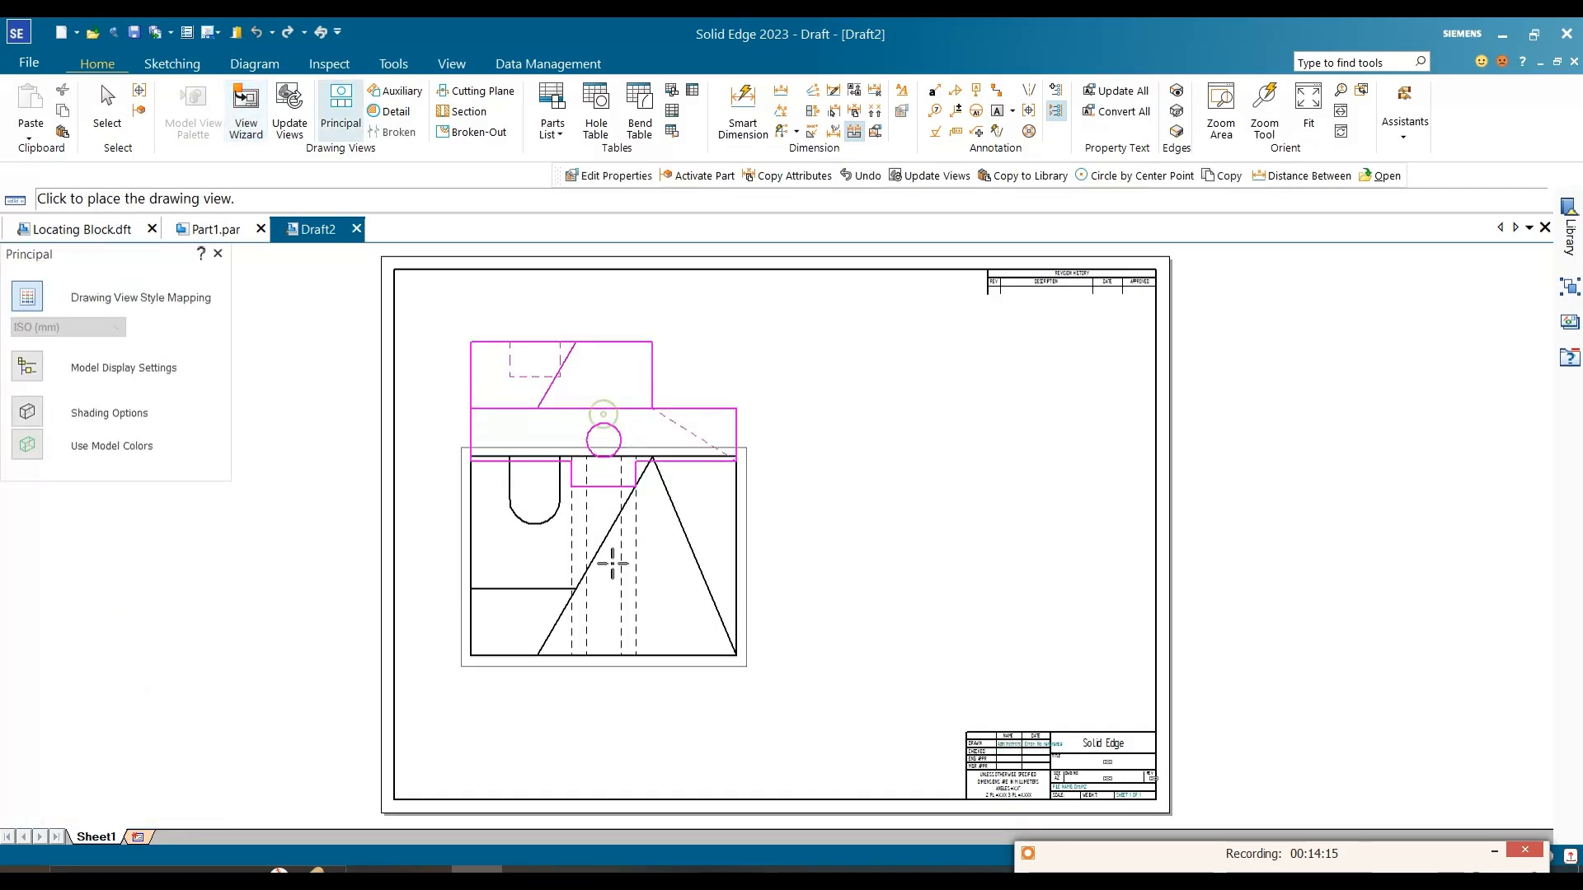
left_click(619, 643)
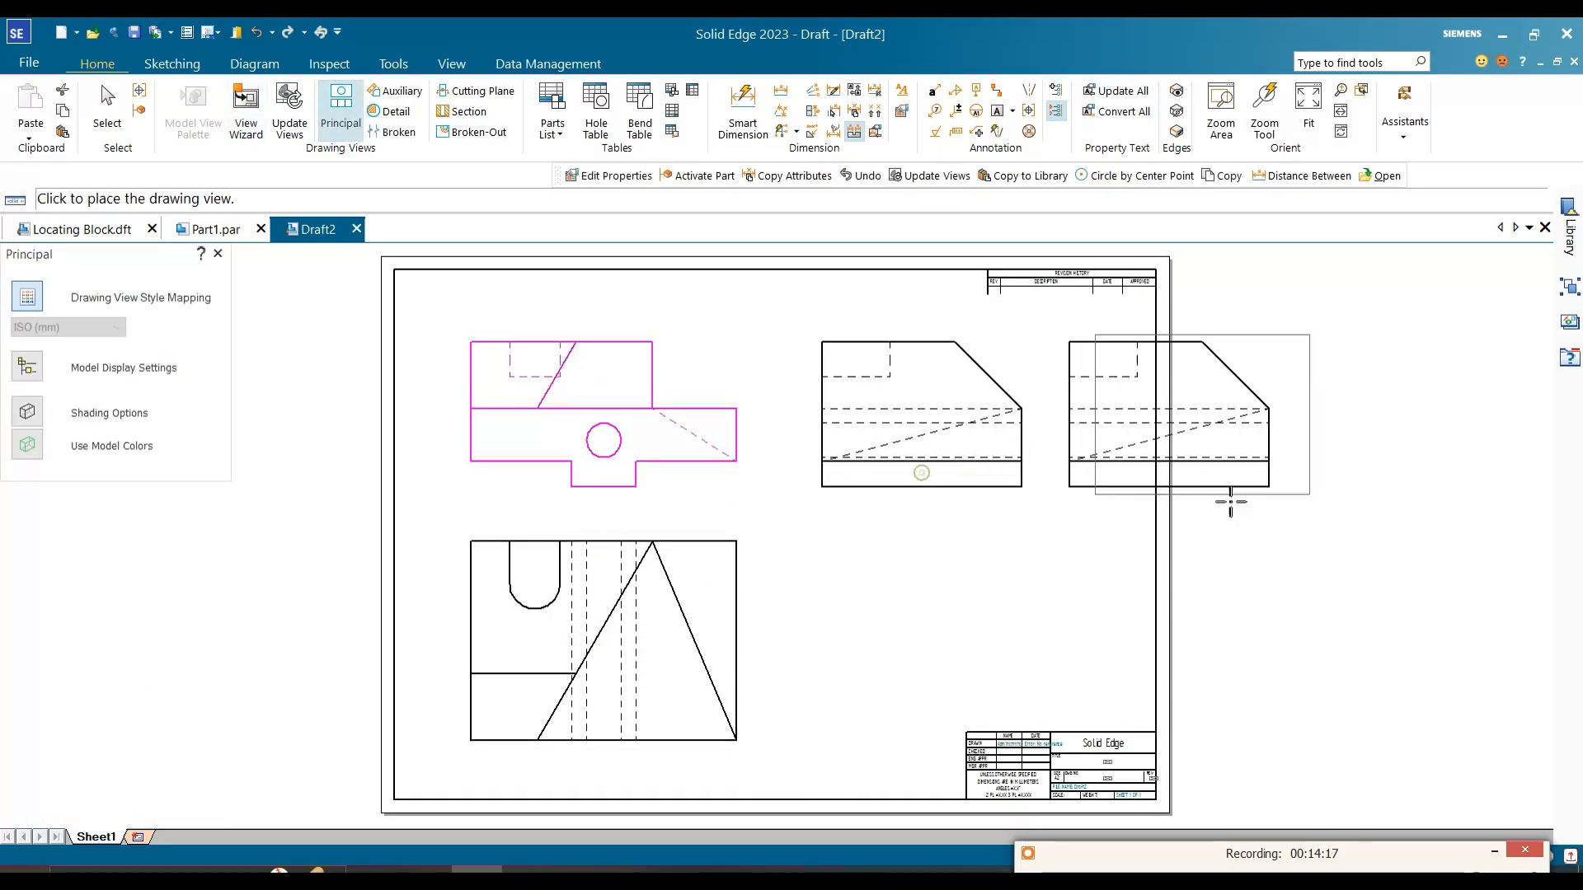
left_click(927, 476)
right_click(1254, 462)
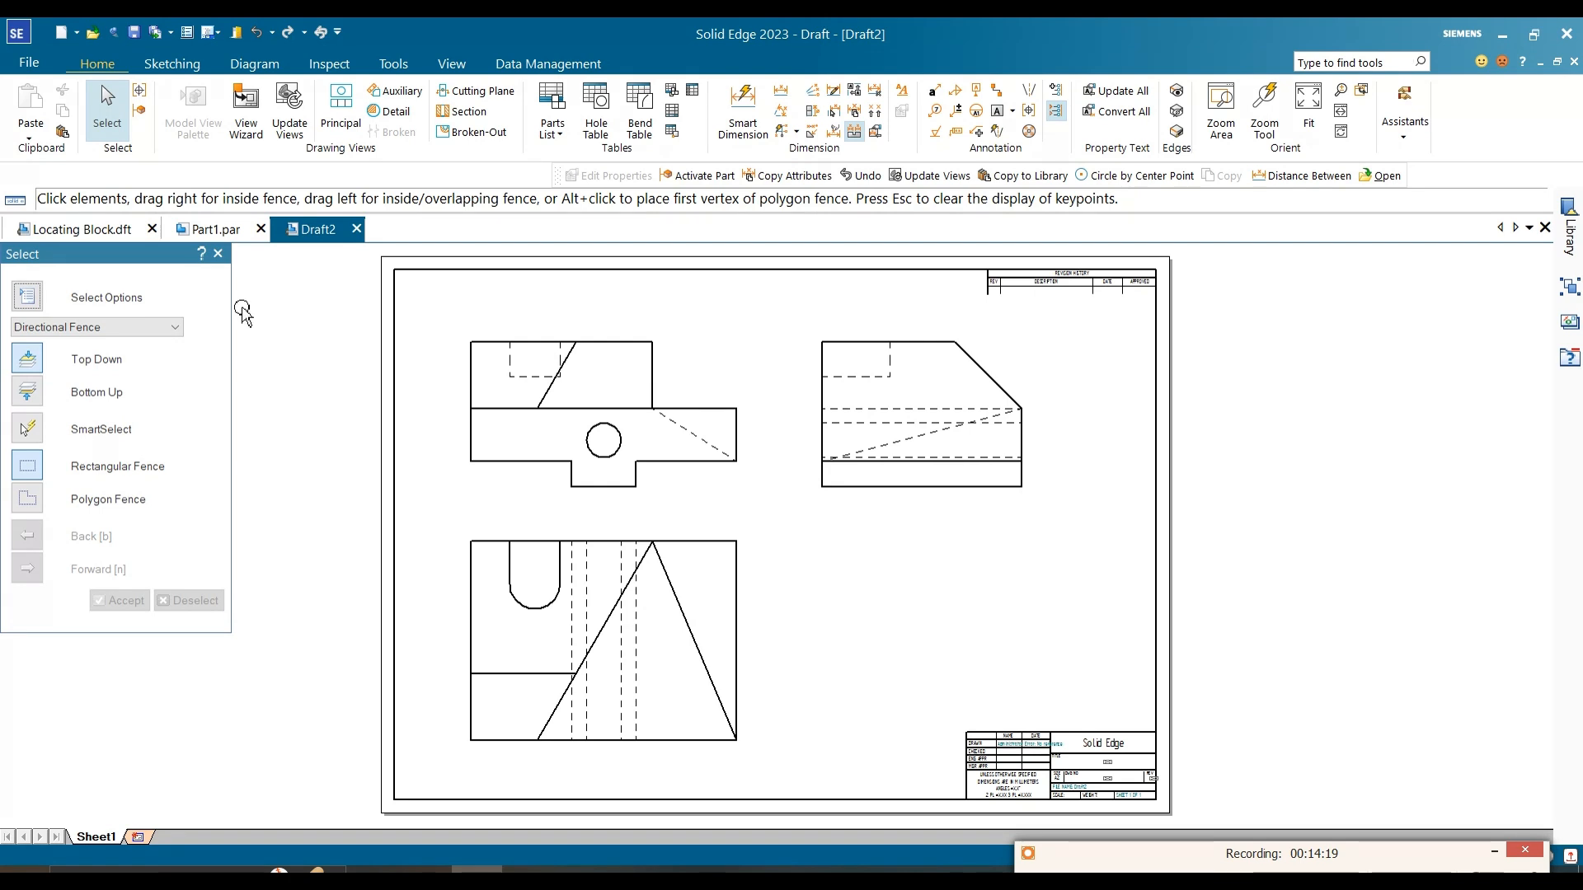
Step: Return to Part1.par and switch to the reference image Capture.JPG to compare the block with its dimensioned picture
left_click(215, 230)
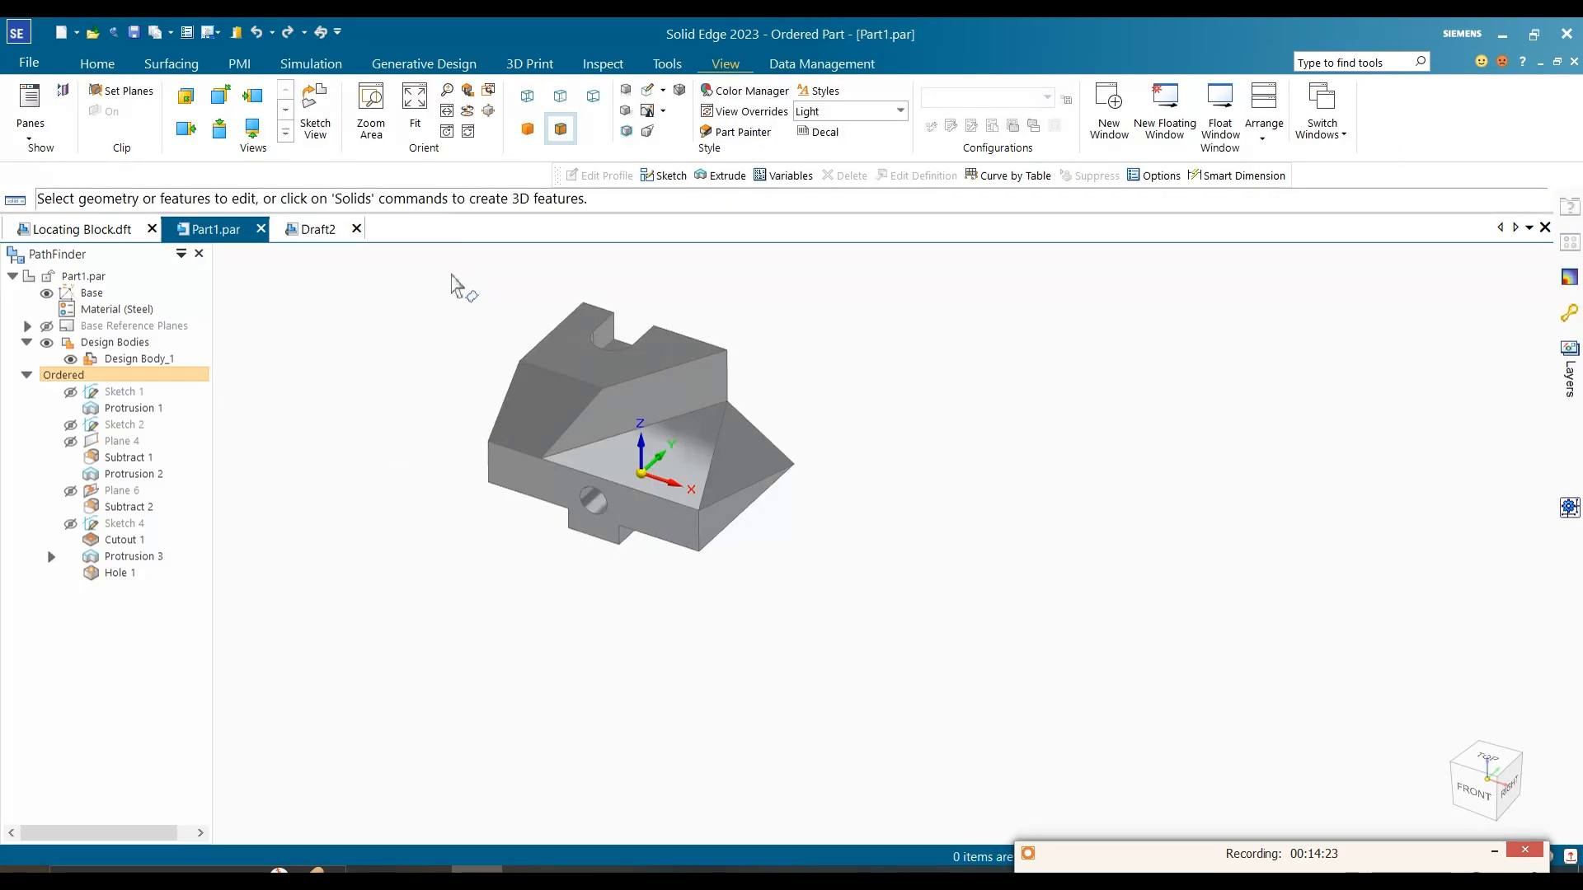
left_click(103, 64)
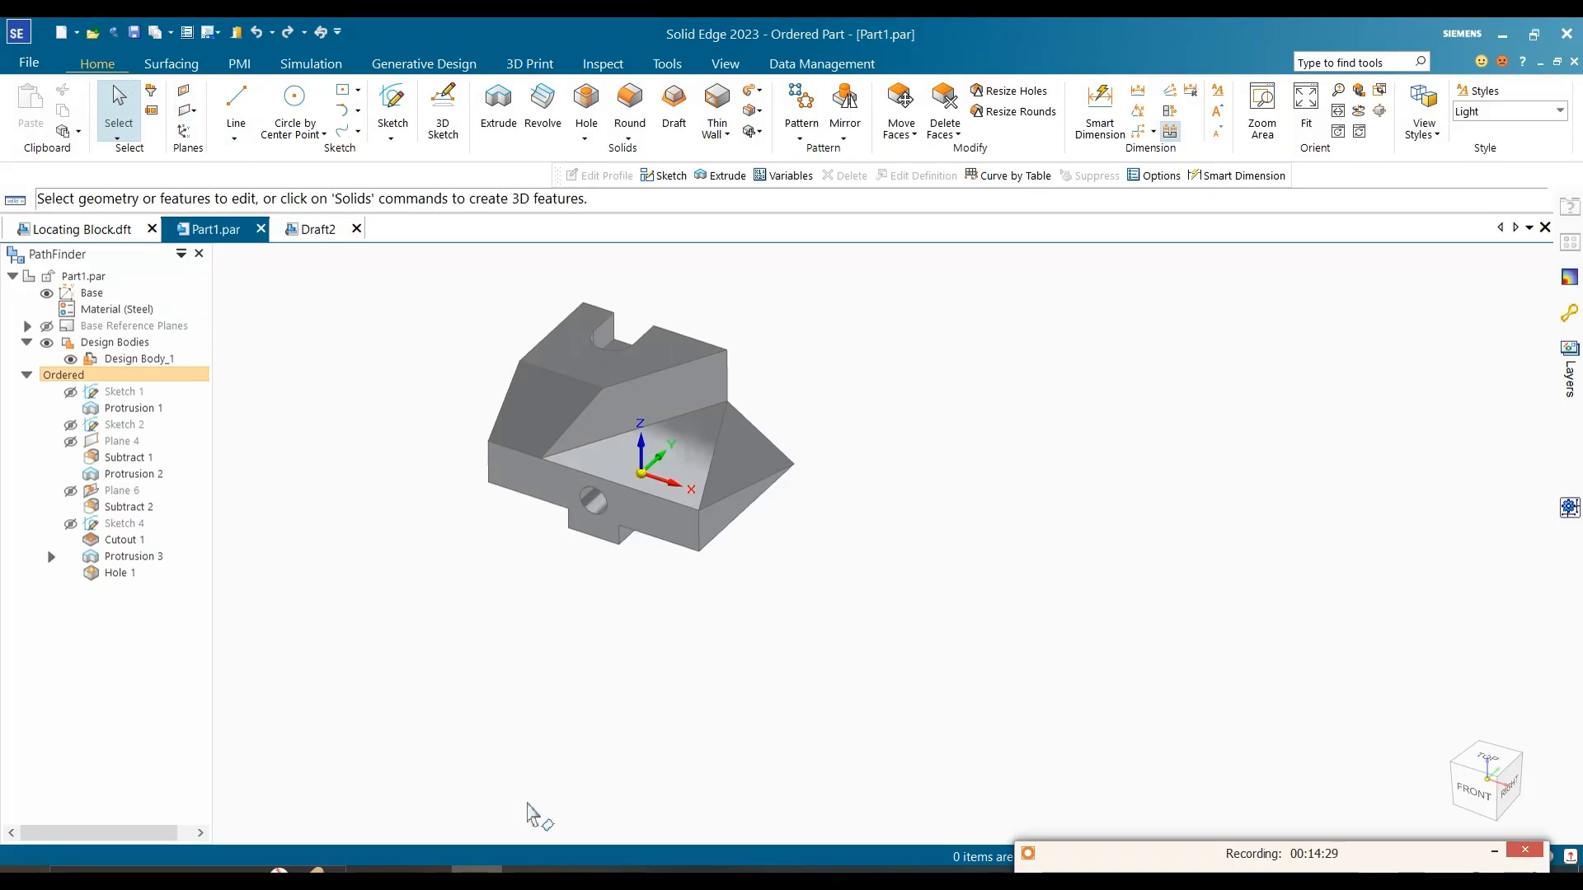
left_click(529, 870)
scroll(820, 699, "down", 2)
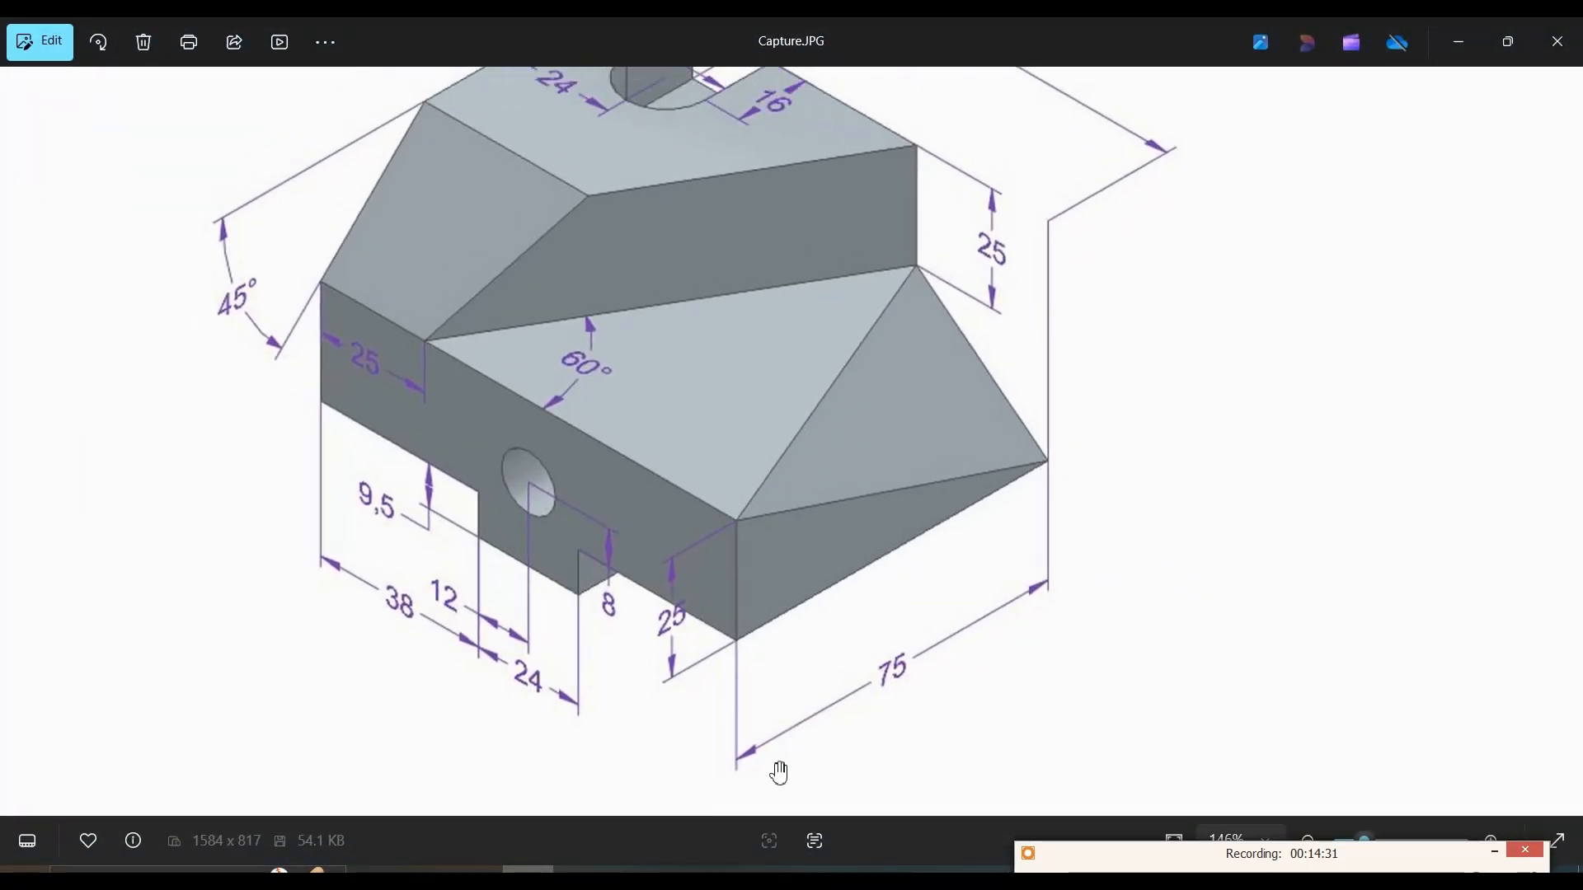